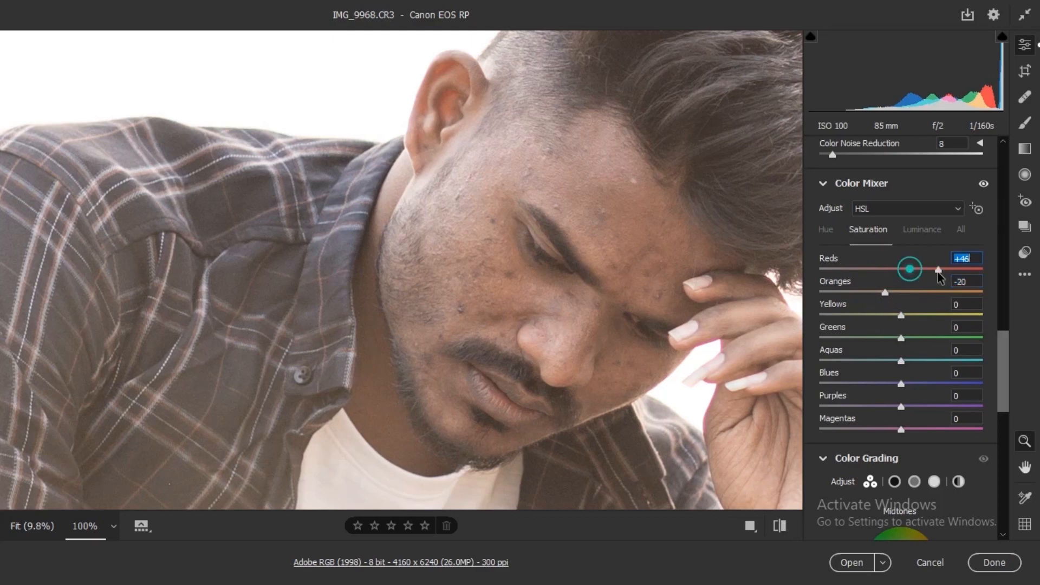
- Adjust the Reds saturation in the Color Mixer, and set the luminance to -10 for Reds and +10 for Oranges
drag(978, 281, 925, 282)
click(910, 232)
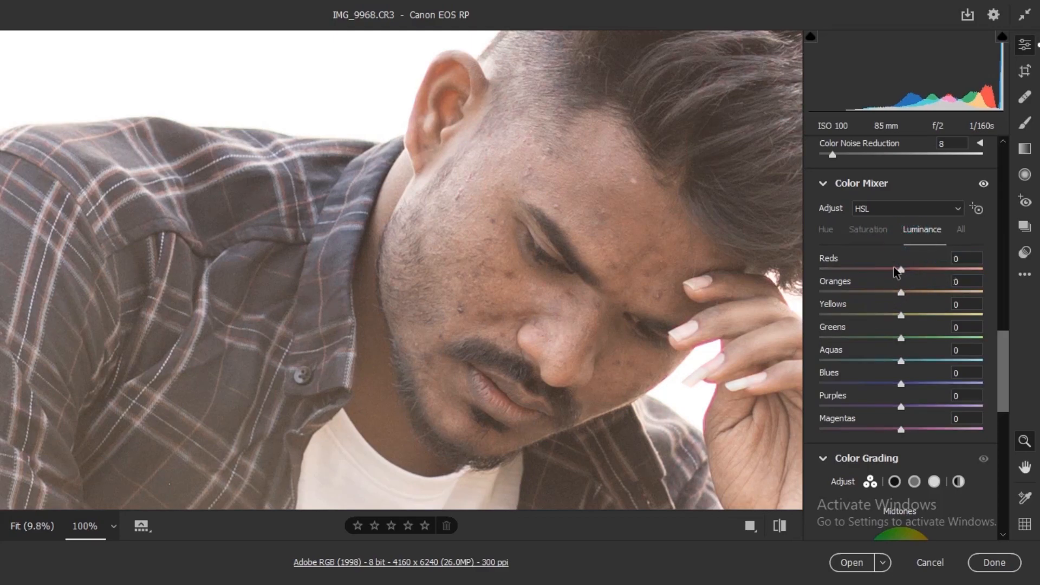
drag(903, 292, 922, 294)
click(519, 268)
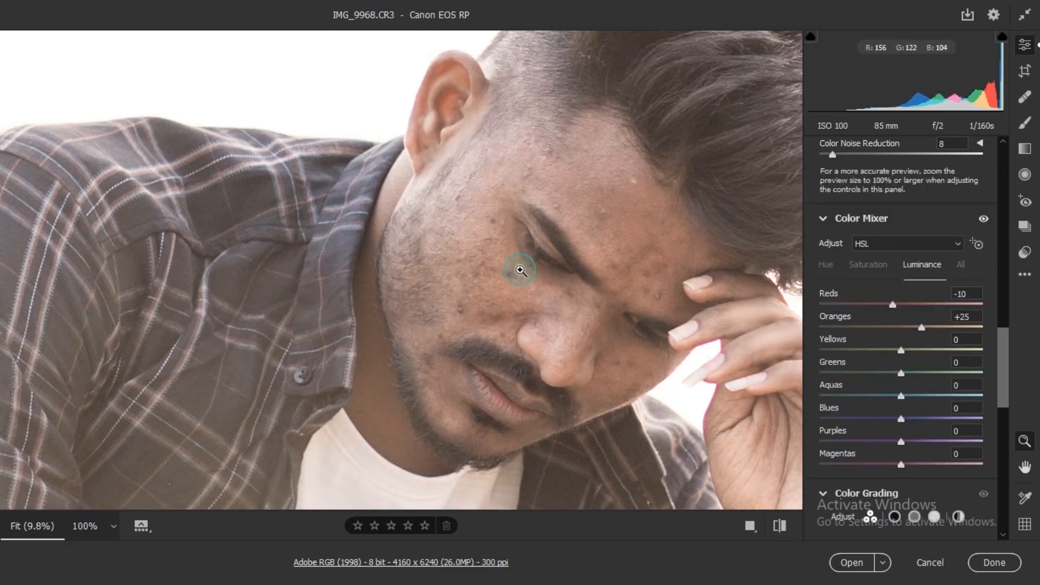
click(401, 222)
scroll(915, 353, down, 1)
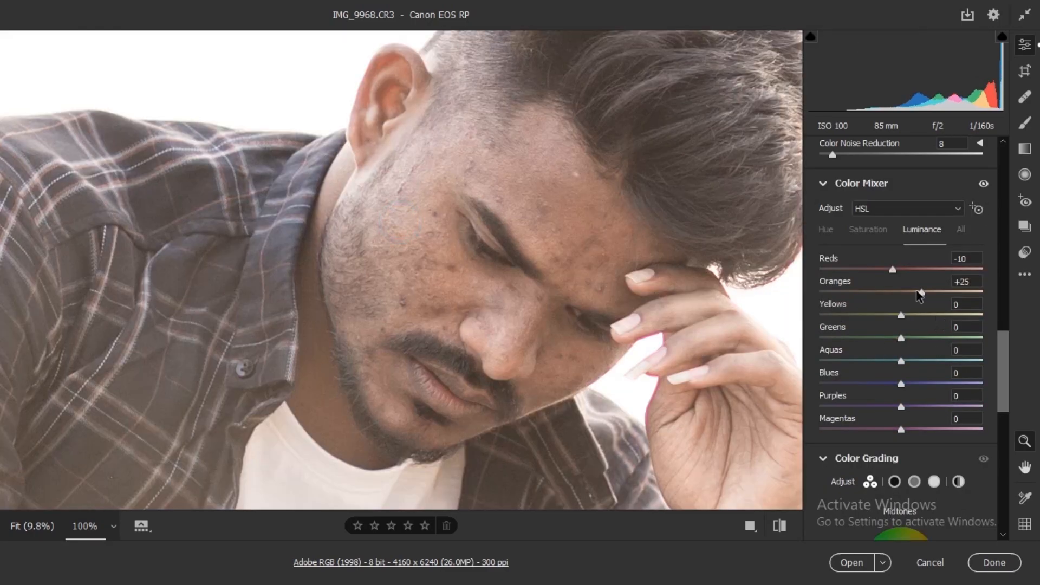
drag(920, 294, 912, 293)
- Set the photo's Clarity to -9 in the basic adjustments
scroll(916, 347, up, 10)
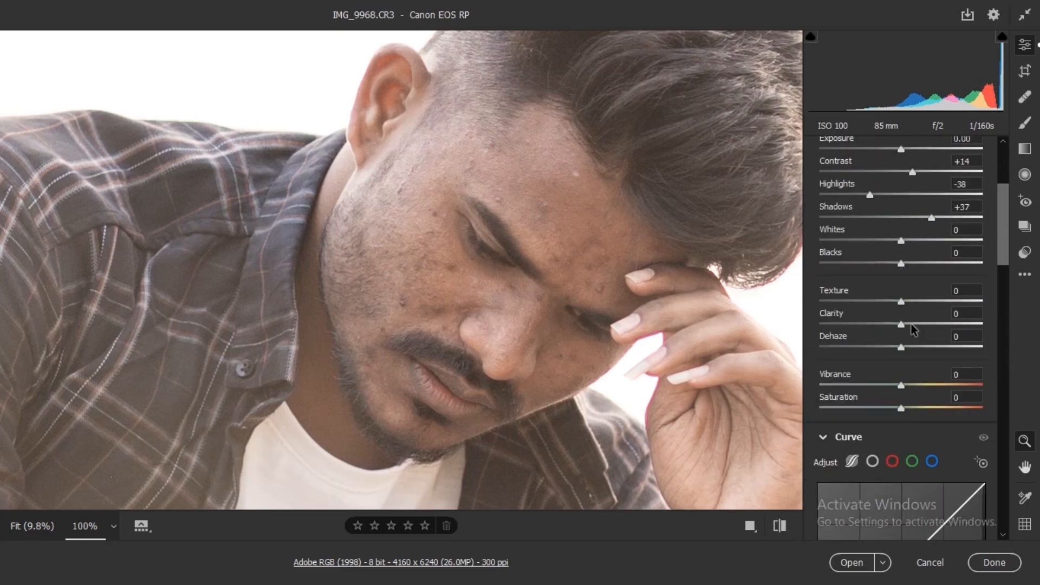
drag(889, 321, 894, 304)
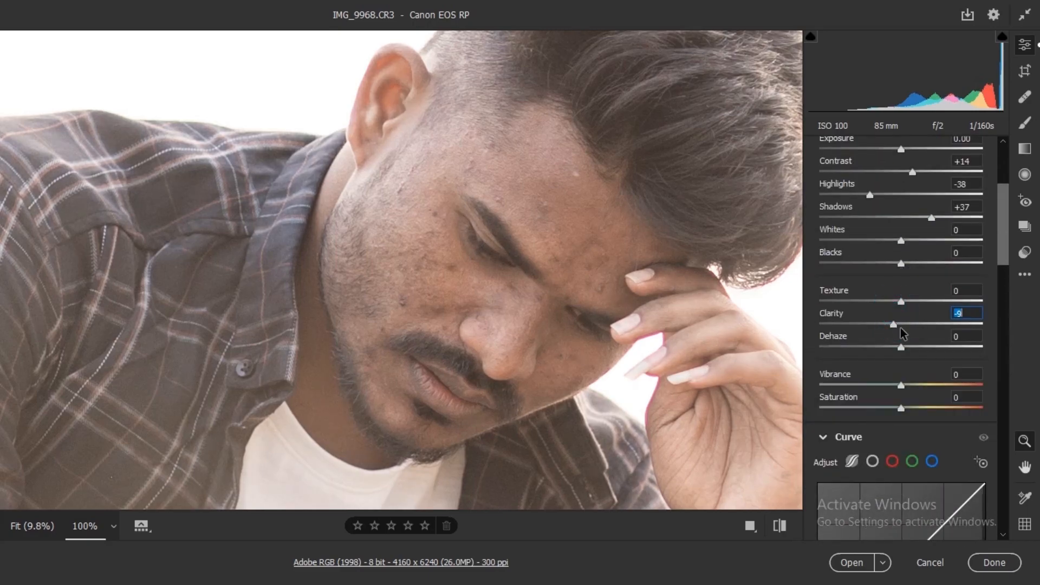
- Color grade the shadows with hue 34, saturation 8 and luminance -26
scroll(909, 337, down, 10)
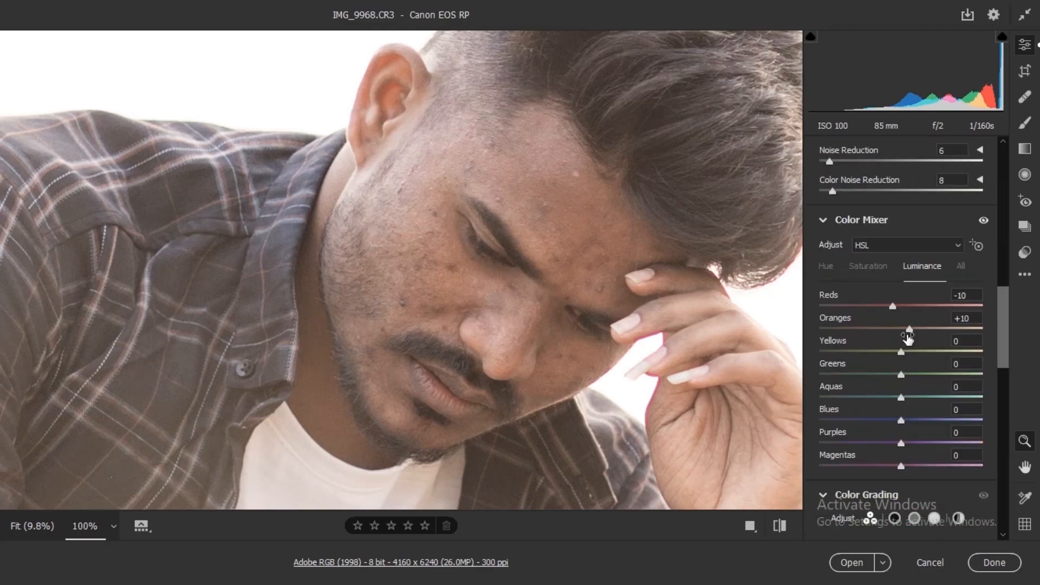
scroll(906, 354, down, 3)
click(884, 263)
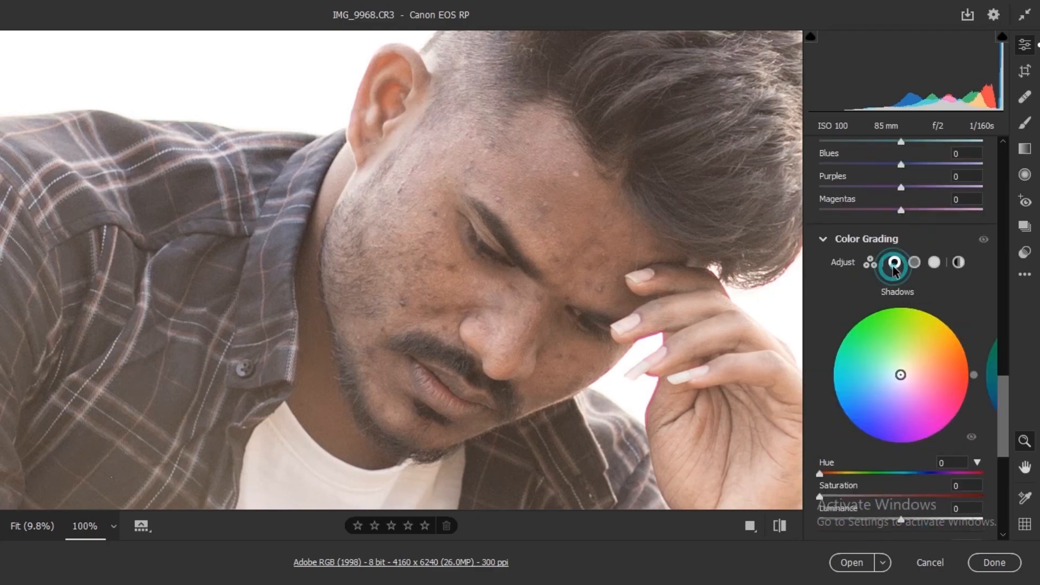
scroll(852, 349, down, 3)
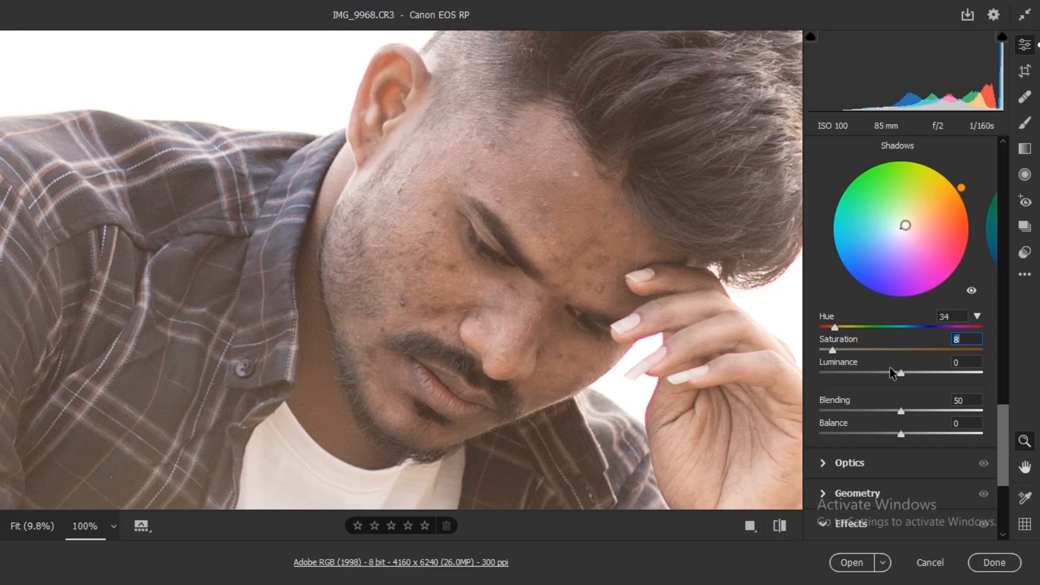
drag(903, 372, 873, 373)
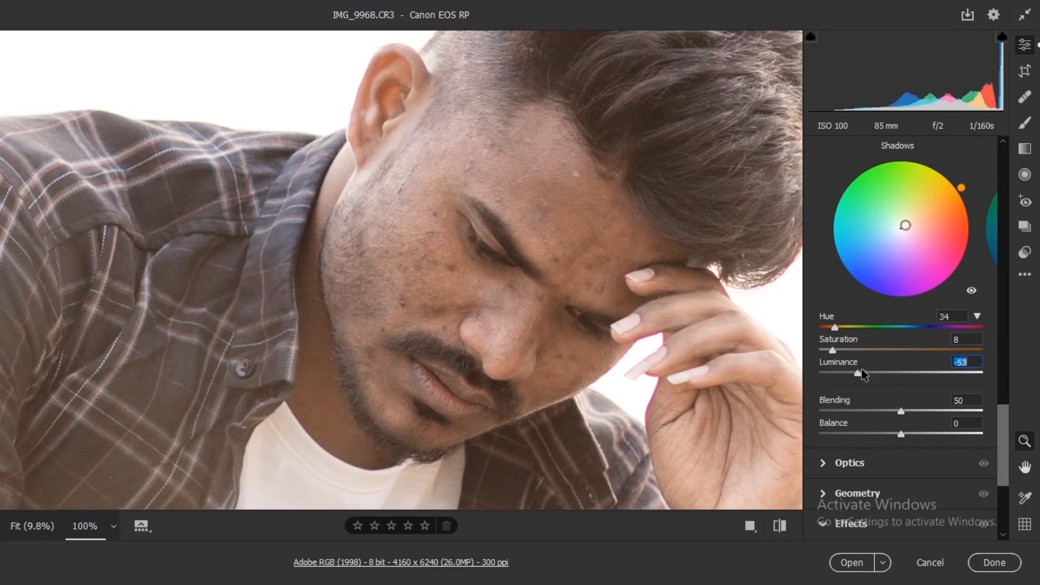
- Color grade the midtones with hue 40, saturation 5 and luminance +24, and set the highlights' luminance to -18
scroll(914, 173, up, 2)
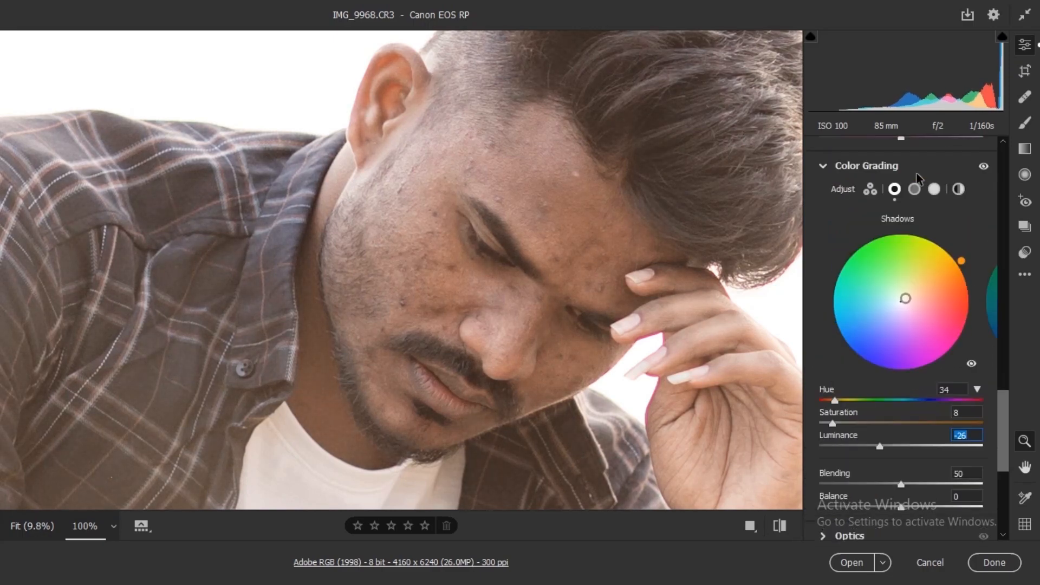
click(915, 189)
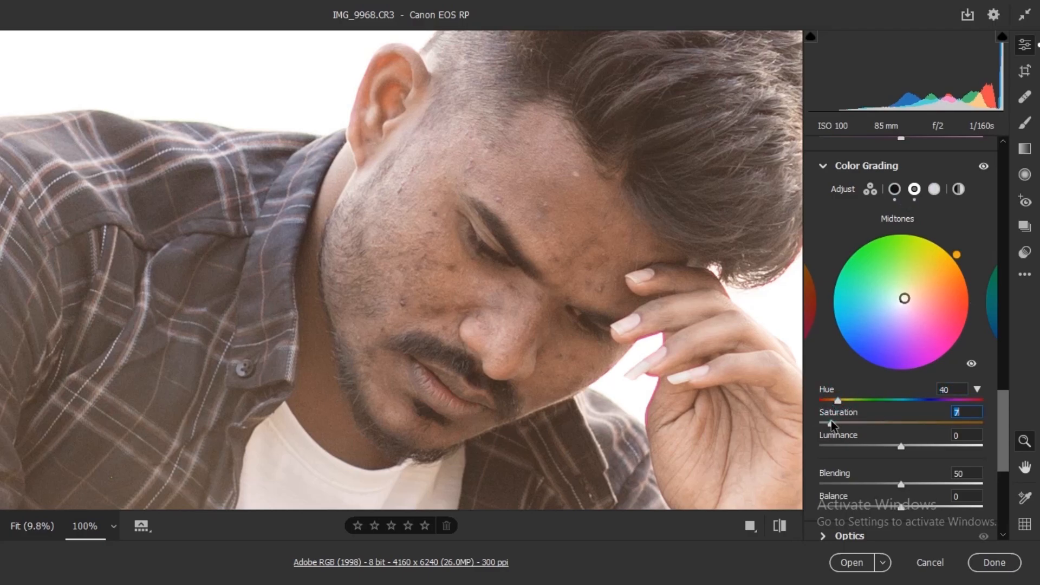
drag(918, 446, 937, 450)
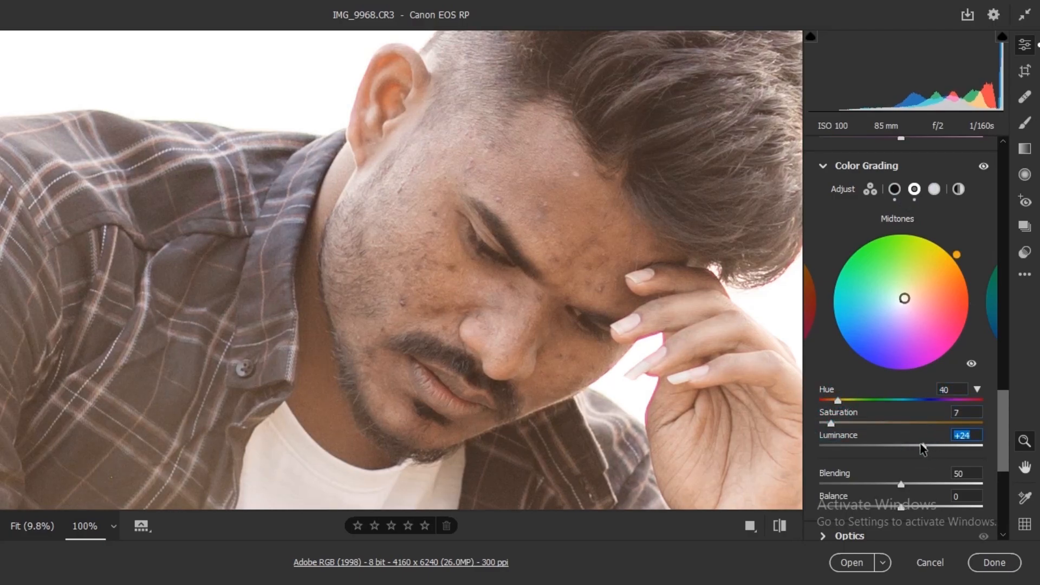
click(933, 191)
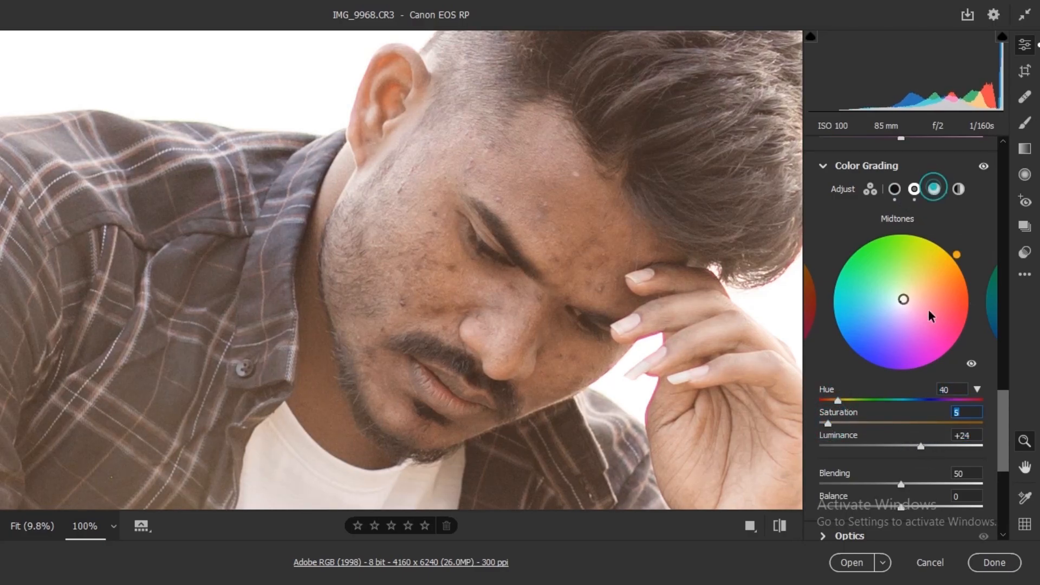
drag(930, 451, 885, 452)
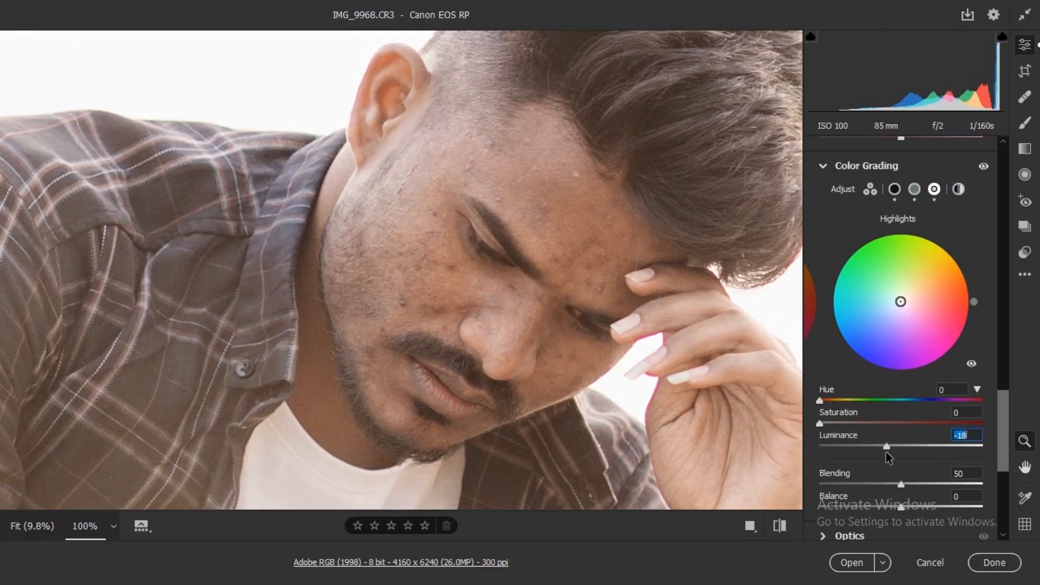
- Compare the whole photo before and after the color grading
click(592, 361)
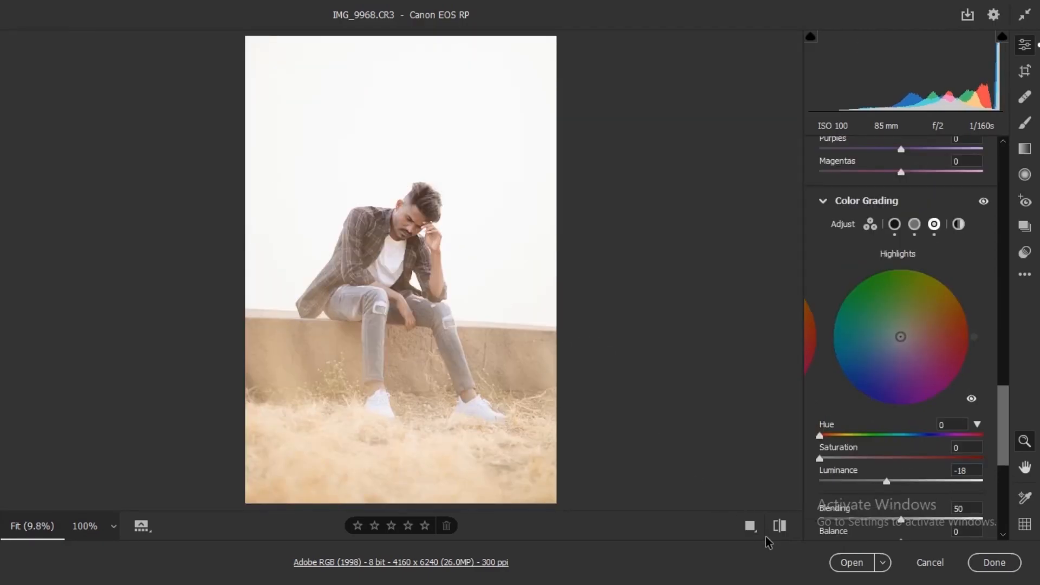
click(778, 535)
click(778, 535)
click(778, 535)
click(778, 535)
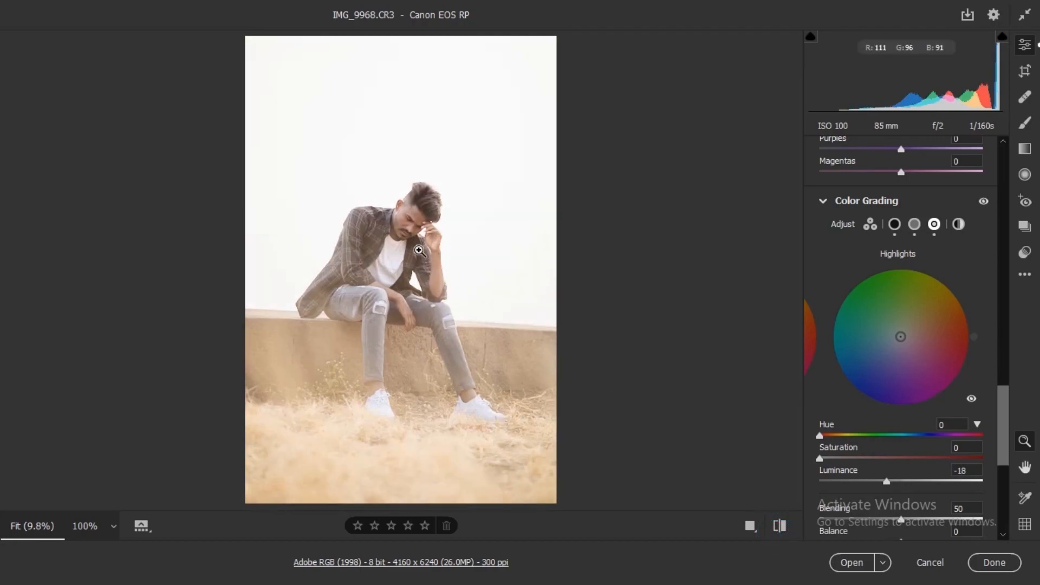
- Apply a global color grade with hue 45, saturation 6 and luminance +54
click(394, 218)
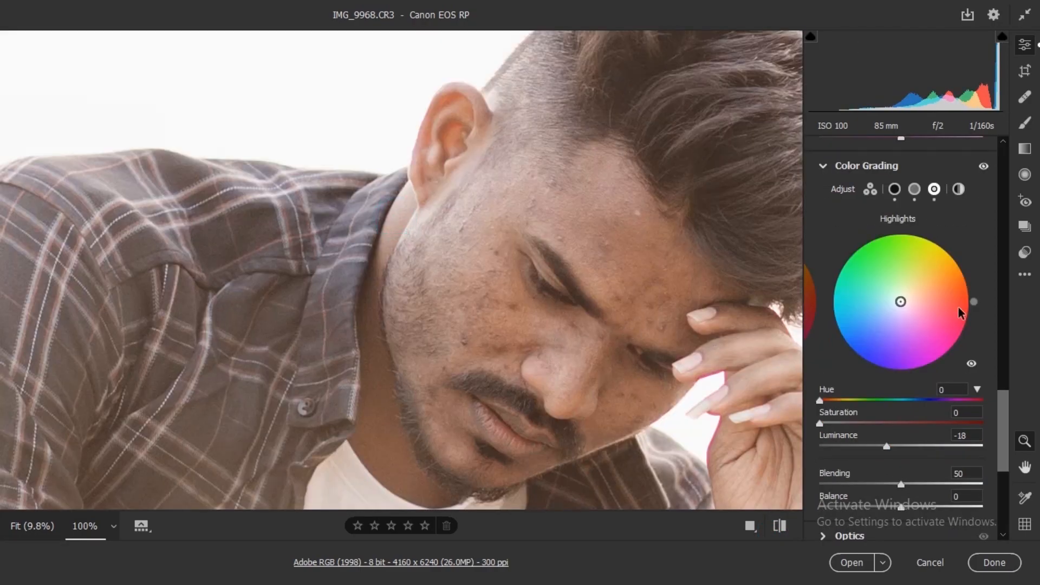
click(958, 189)
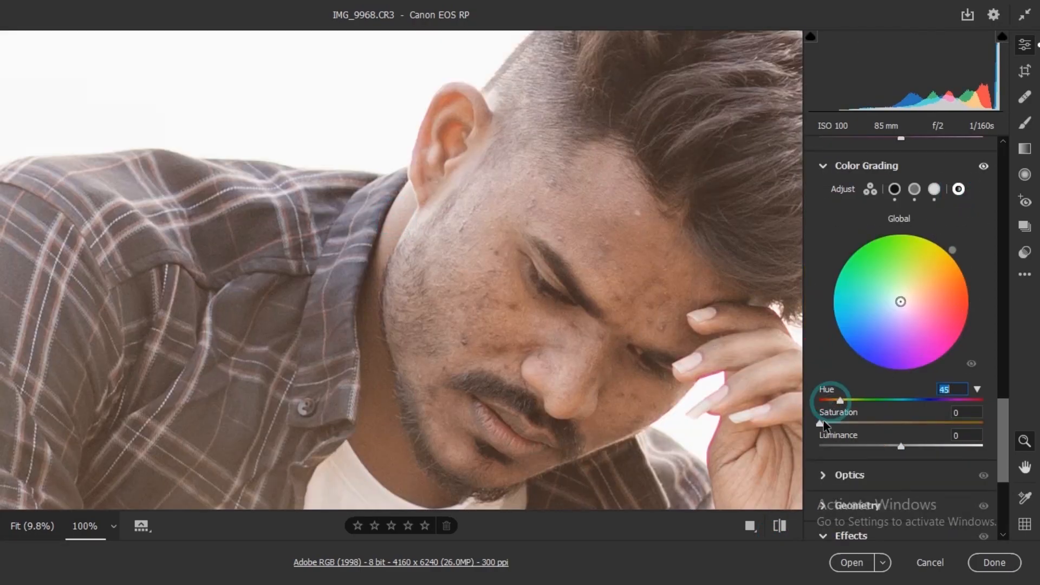
drag(821, 423, 830, 423)
click(930, 445)
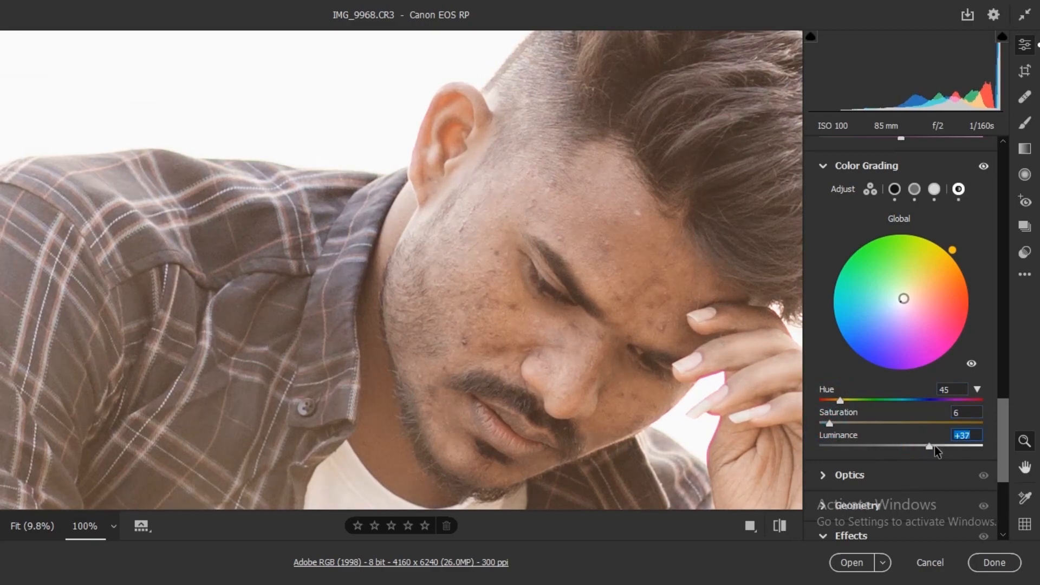
- Add a vignette of -44 with midpoint 0, roundness +86 and feather 66
click(537, 323)
scroll(914, 383, down, 4)
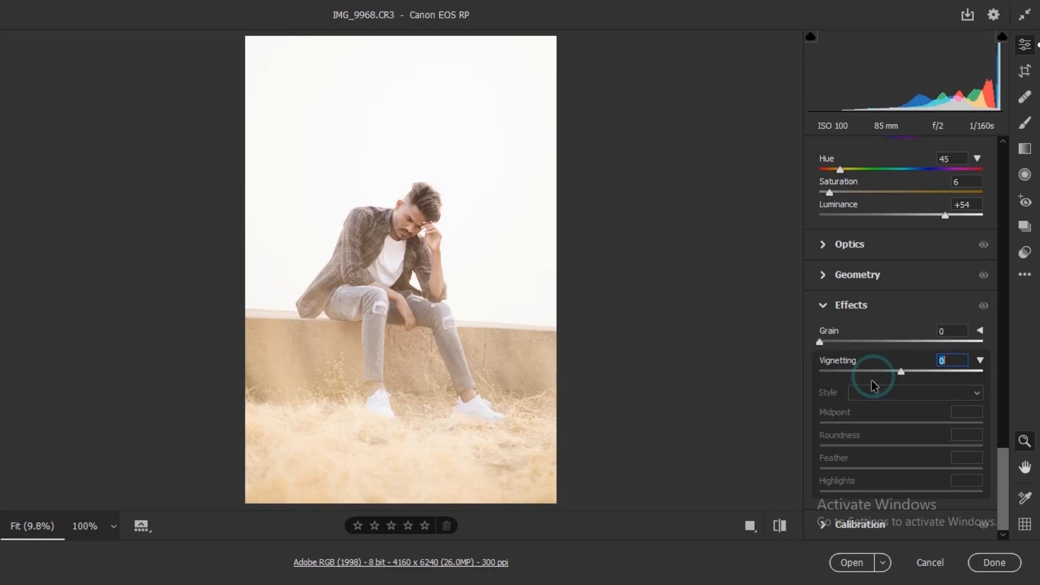
click(885, 372)
drag(885, 371, 865, 372)
drag(817, 421, 816, 421)
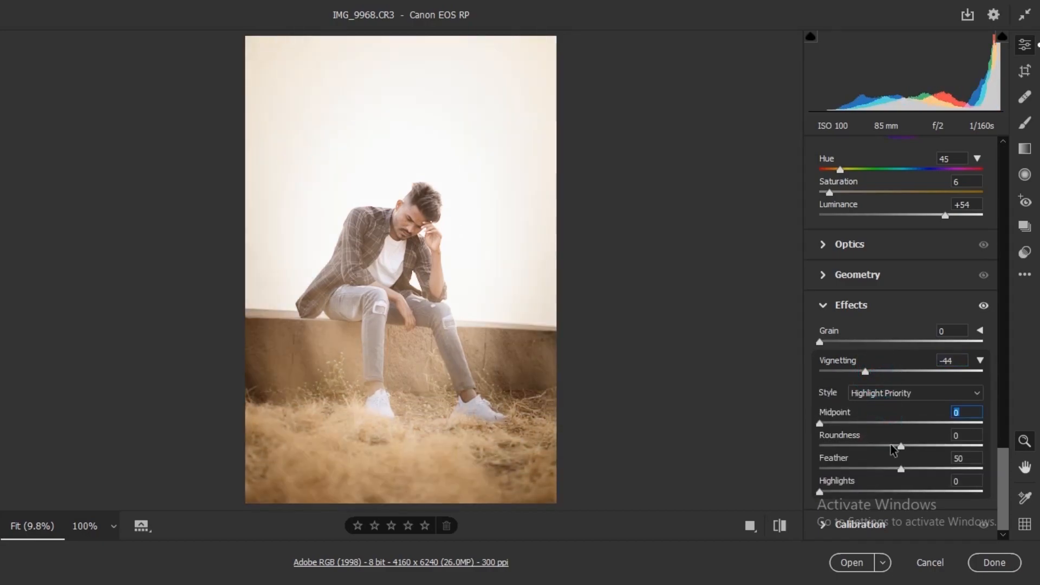
drag(900, 446, 1013, 440)
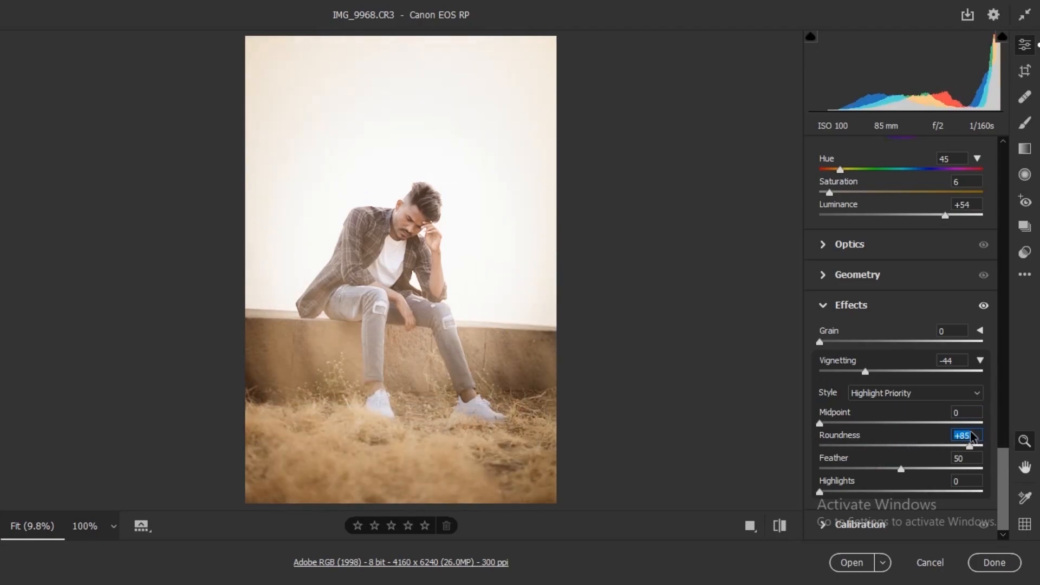
drag(793, 459, 902, 458)
- Refine the vignette to amount -32, feather 57 and highlights 100, checking it against the unedited photo
click(783, 523)
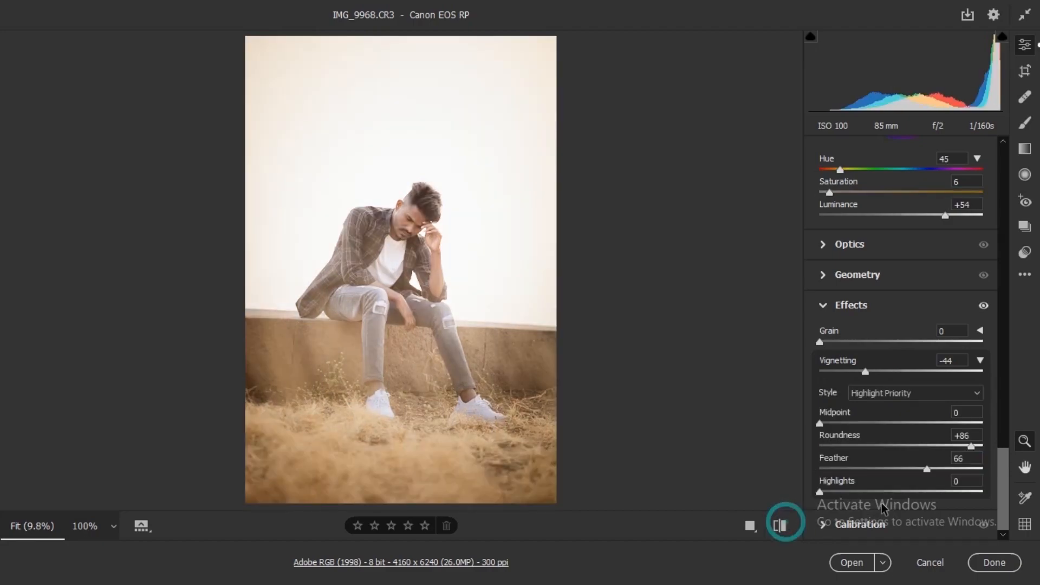
drag(926, 492, 989, 494)
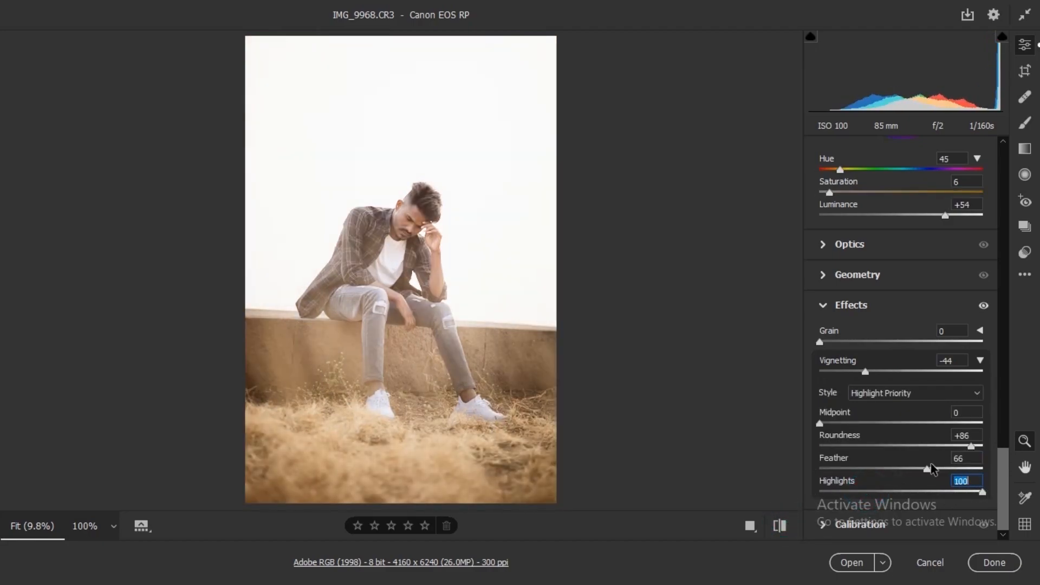
mouse_move(908, 470)
mouse_down()
mouse_move(895, 470)
mouse_move(945, 469)
mouse_move(912, 472)
mouse_up()
click(780, 525)
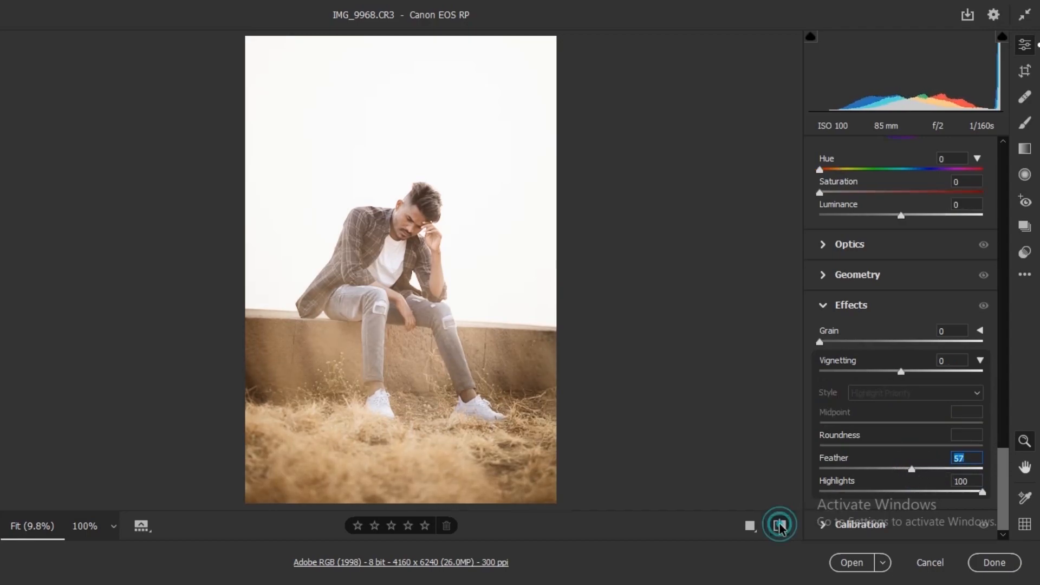
click(781, 525)
click(780, 526)
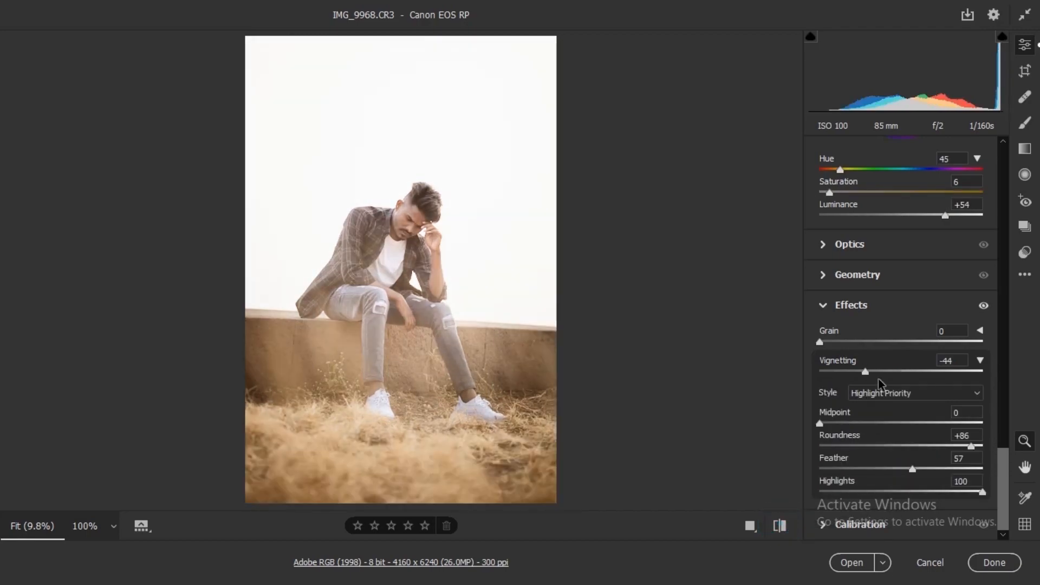
drag(880, 372, 875, 370)
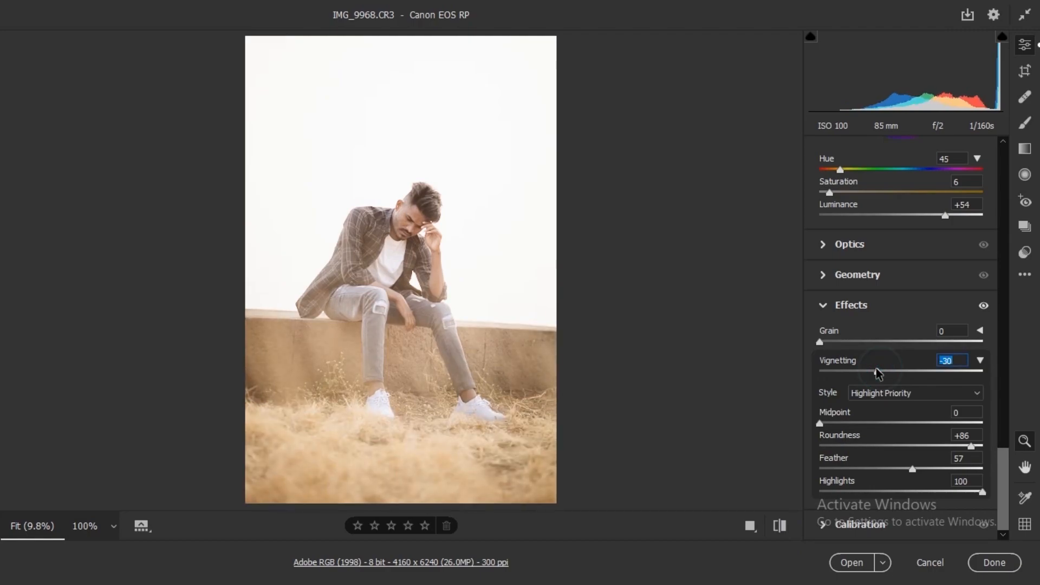
- Compare the vignetted photo with its original, unedited version
click(775, 531)
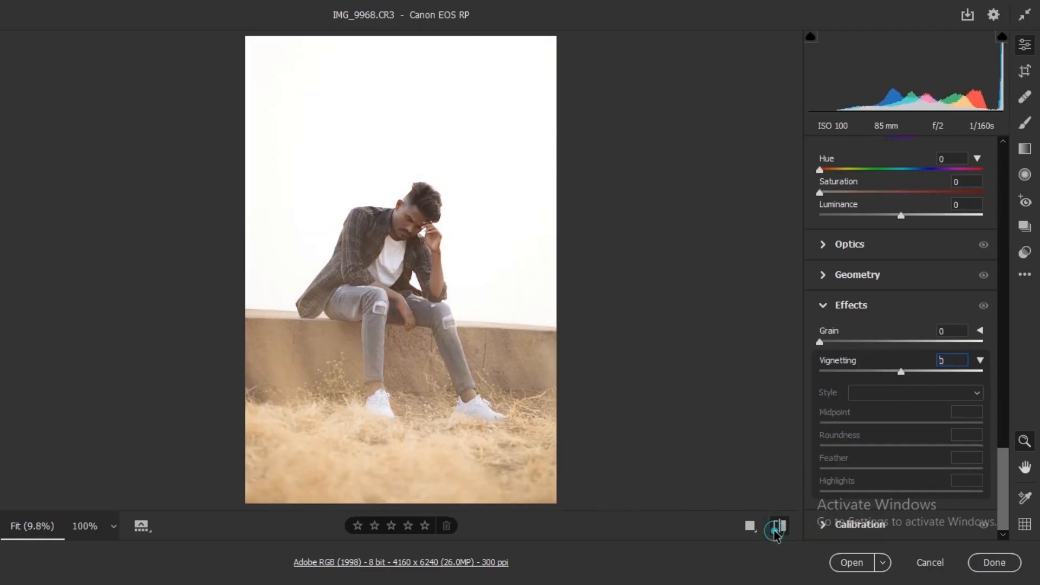
click(775, 531)
click(776, 531)
click(776, 531)
- Shape the parametric curve with Highlights -8, Lights -9, Darks +11 and Shadows -8
click(403, 220)
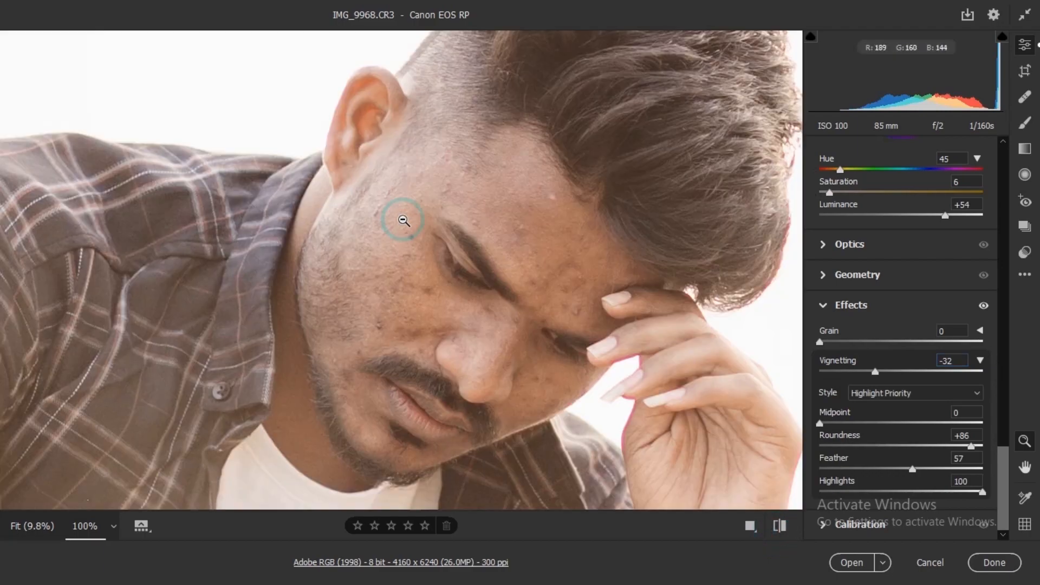
scroll(529, 289, down, 3)
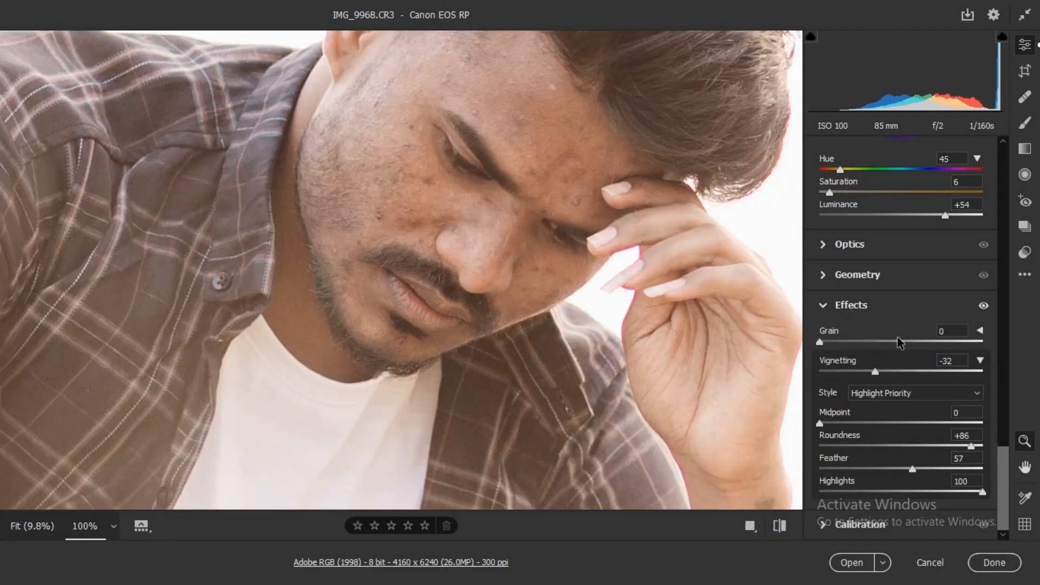
scroll(898, 337, up, 3)
scroll(897, 337, down, 3)
scroll(898, 336, up, 10)
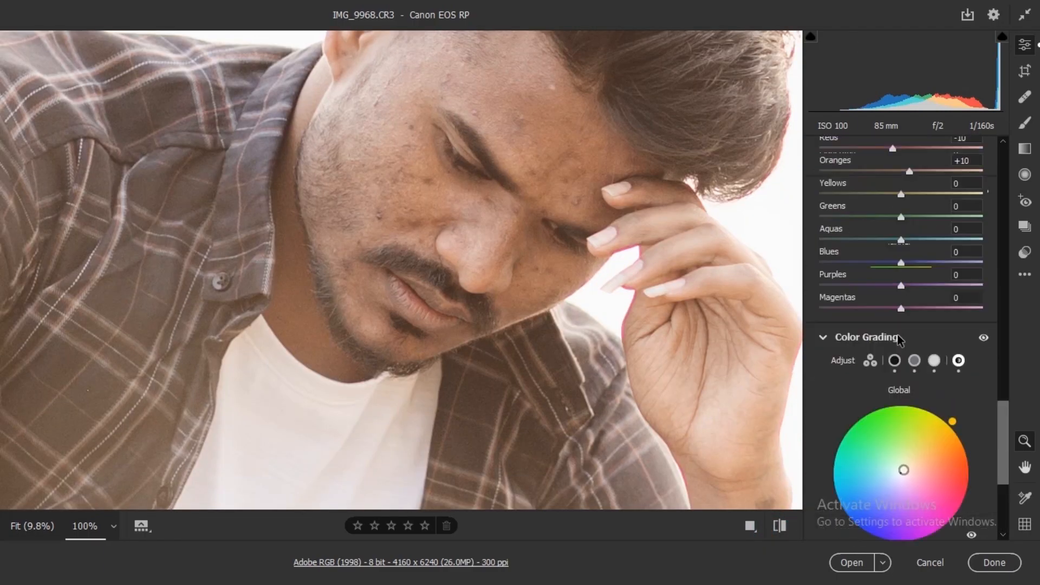
scroll(897, 334, up, 3)
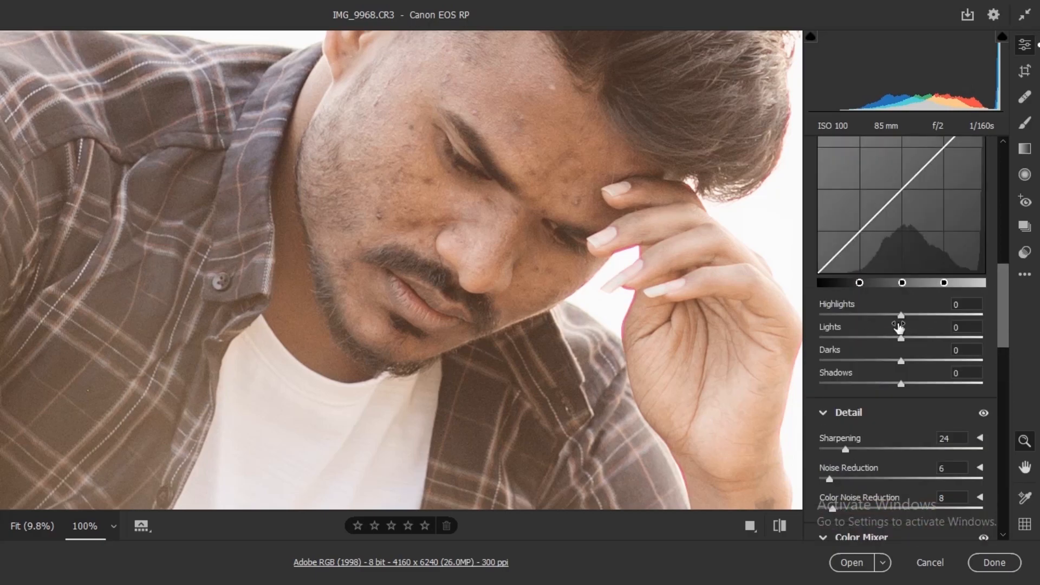
mouse_move(901, 319)
mouse_down()
mouse_move(911, 317)
mouse_move(882, 320)
mouse_up()
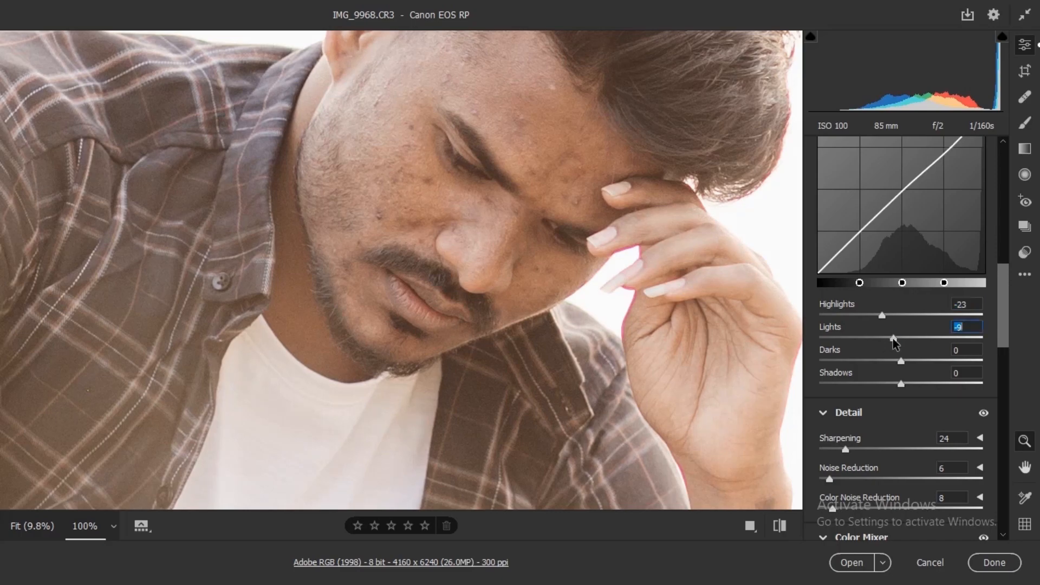
mouse_move(901, 359)
mouse_down()
mouse_move(907, 374)
mouse_move(907, 360)
mouse_up()
drag(886, 315, 895, 314)
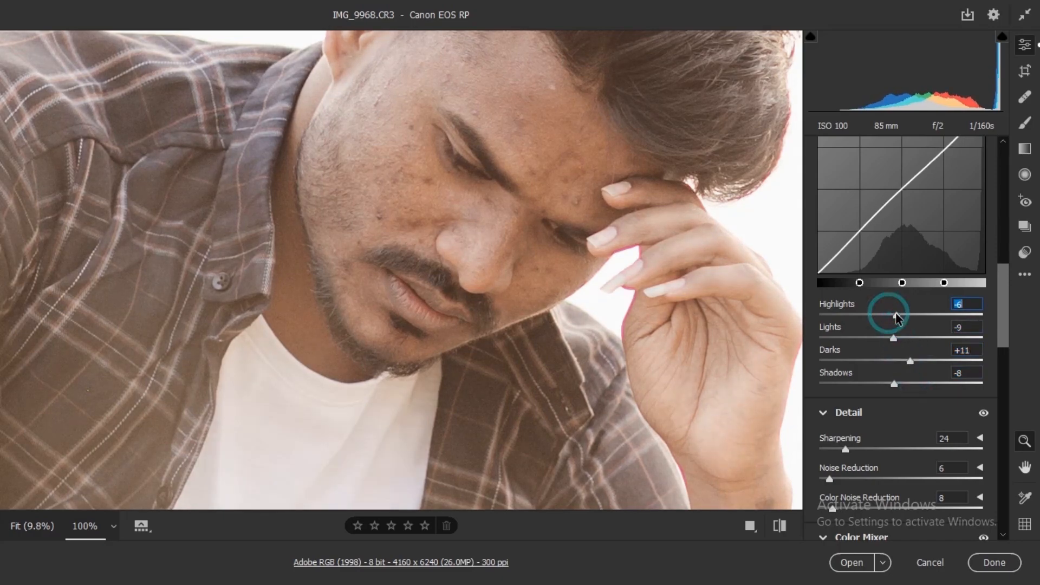
click(562, 260)
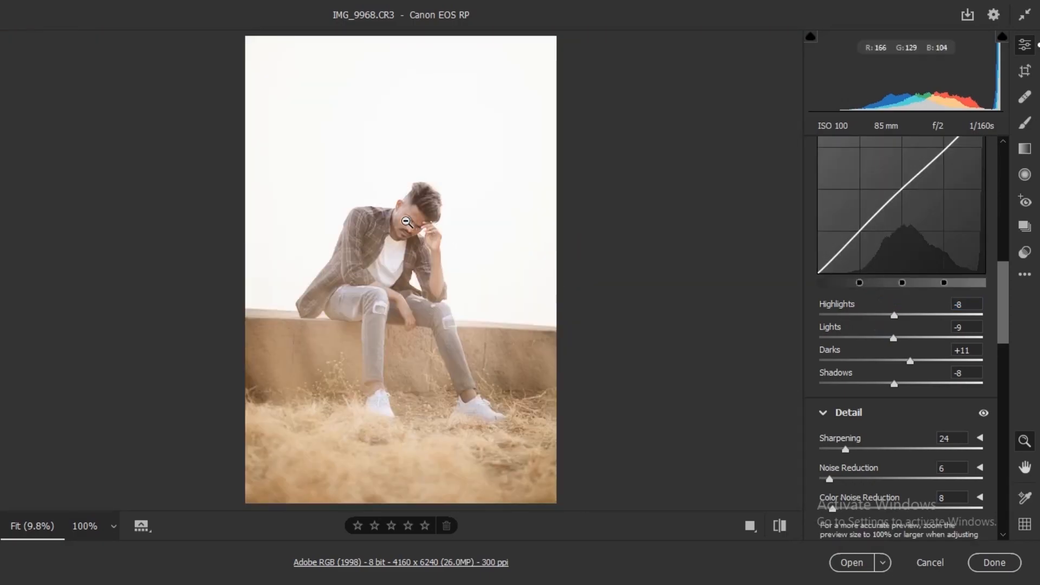
- Compare the face at 100% zoom with the unedited version of the photo
click(406, 221)
mouse_move(897, 318)
mouse_down()
mouse_move(934, 320)
mouse_move(904, 322)
mouse_move(910, 332)
mouse_move(895, 336)
mouse_up()
click(779, 526)
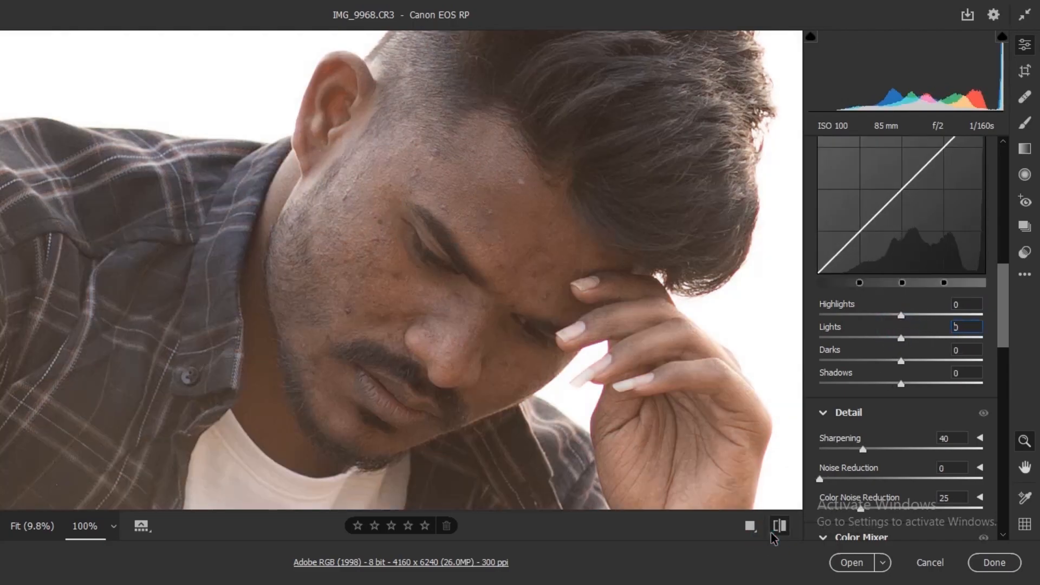
click(779, 526)
click(780, 526)
click(780, 526)
click(347, 353)
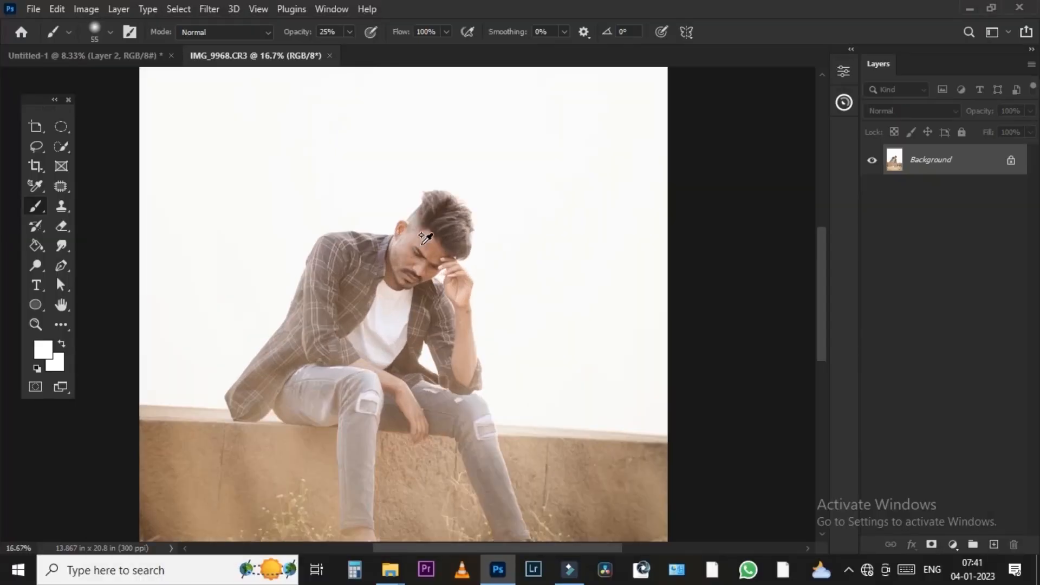
- Smooth the forehead skin on the Background copy layer with the Mixer Brush
scroll(425, 239, up, 4)
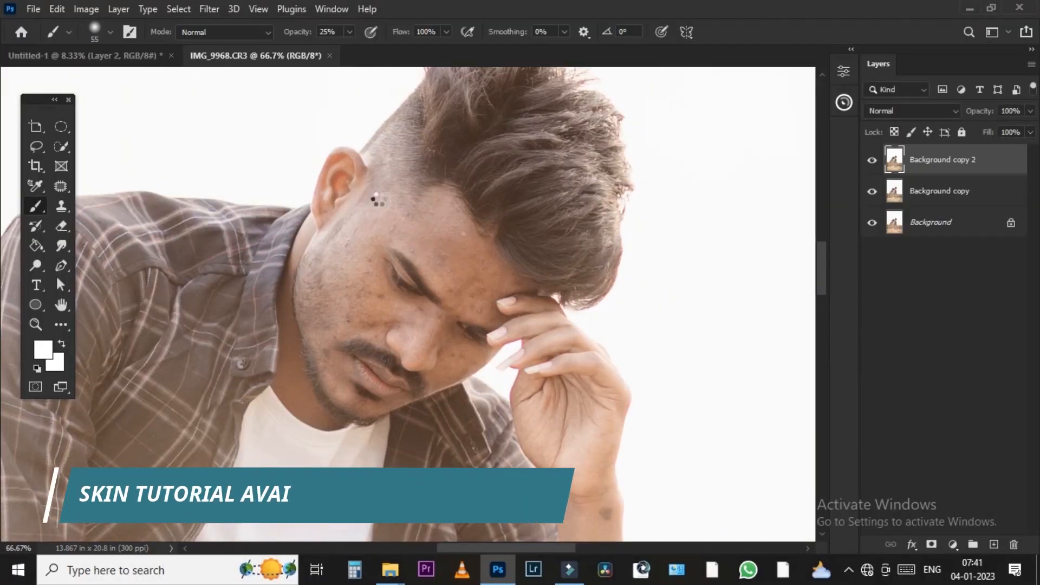
key(alt+bracketleft)
scroll(441, 236, up, 4)
drag(439, 204, 471, 222)
drag(457, 180, 486, 247)
drag(441, 145, 553, 320)
drag(519, 241, 567, 349)
key(bracketright)
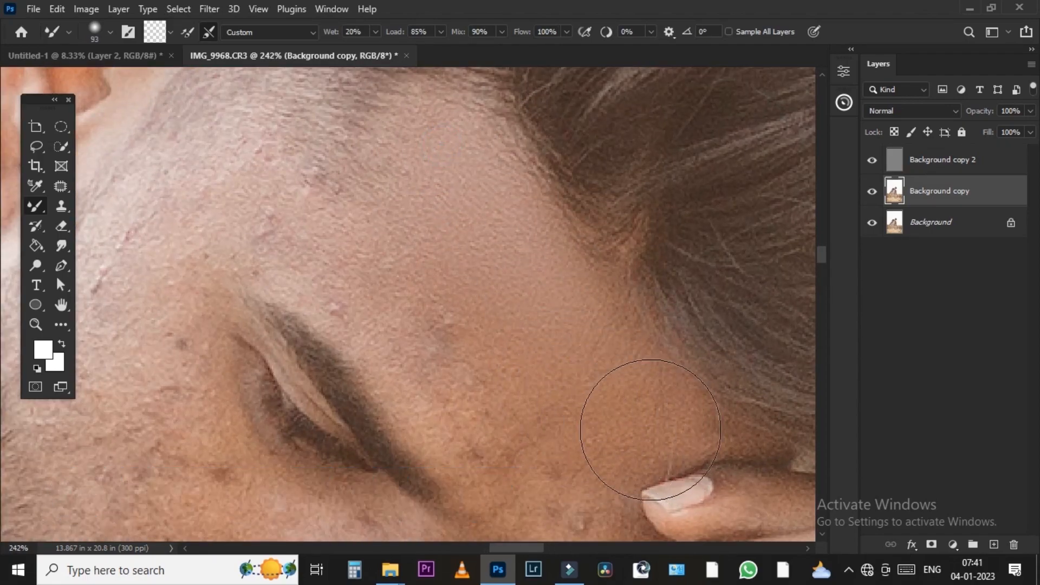
drag(590, 460, 537, 463)
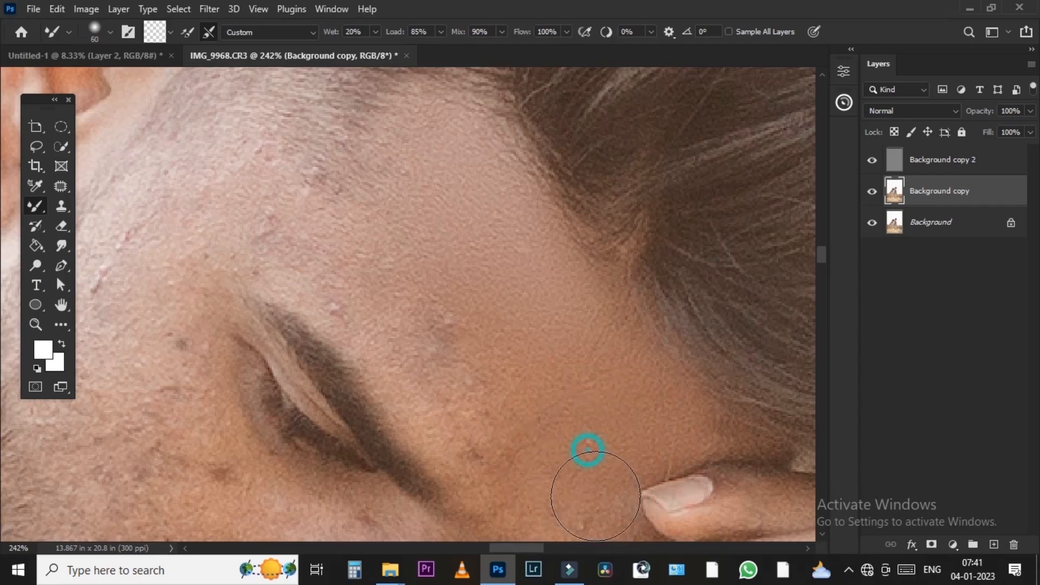
drag(591, 508, 529, 244)
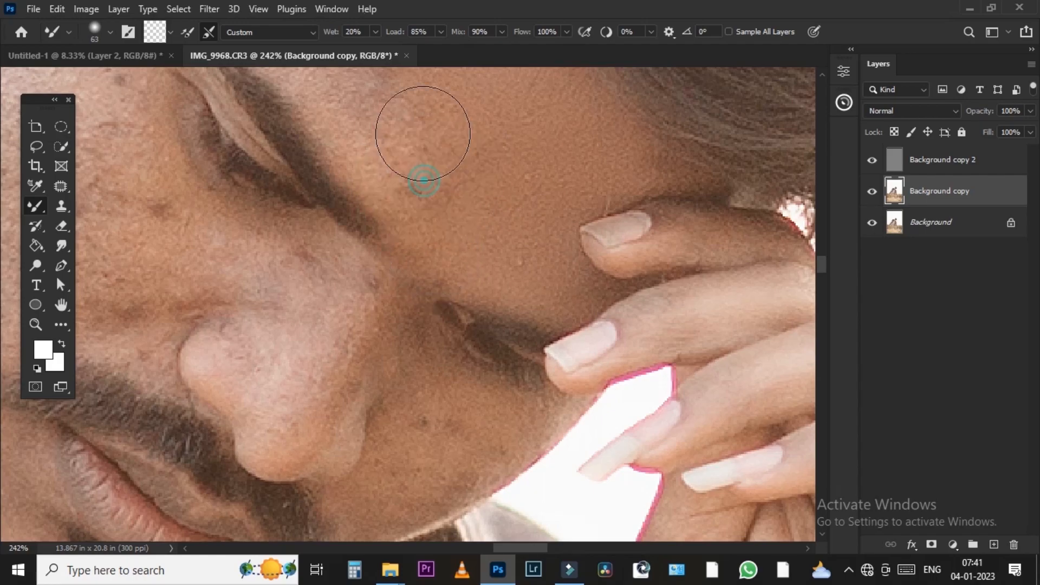
- Blend the skin between the eyebrows and around the brow with the Mixer Brush
drag(423, 134, 470, 133)
mouse_move(432, 162)
mouse_down()
mouse_move(452, 185)
mouse_move(429, 195)
mouse_up()
drag(385, 134, 452, 302)
mouse_move(417, 249)
mouse_down()
mouse_move(500, 285)
mouse_move(457, 242)
mouse_move(441, 253)
mouse_move(437, 193)
mouse_move(438, 253)
mouse_move(453, 246)
mouse_move(528, 273)
mouse_move(580, 358)
mouse_up()
mouse_move(397, 179)
mouse_down()
mouse_move(349, 171)
mouse_move(289, 132)
mouse_up()
drag(331, 143, 401, 300)
- Smooth the blemishes on the near cheek below the eye
mouse_move(392, 253)
mouse_down()
mouse_move(416, 304)
mouse_move(274, 257)
mouse_move(309, 271)
mouse_move(239, 271)
mouse_move(163, 367)
mouse_move(211, 325)
mouse_move(174, 482)
mouse_up()
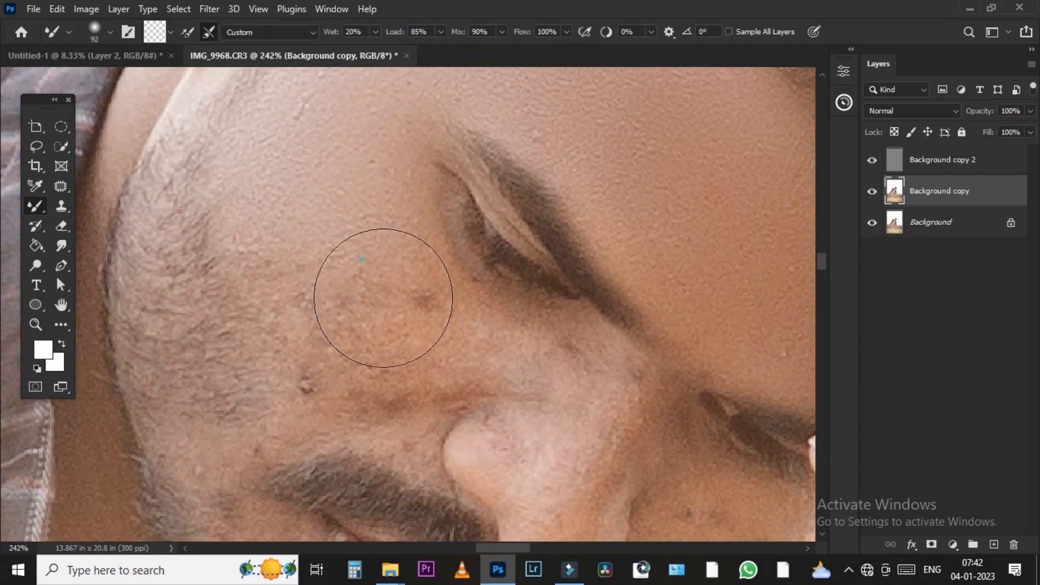
mouse_move(383, 298)
mouse_down()
mouse_move(414, 302)
mouse_move(395, 300)
mouse_move(443, 324)
mouse_move(330, 272)
mouse_move(298, 325)
mouse_move(298, 385)
mouse_up()
mouse_move(341, 350)
mouse_down()
mouse_move(313, 304)
mouse_move(286, 385)
mouse_move(262, 234)
mouse_move(278, 251)
mouse_up()
scroll(357, 374, down, 3)
- Even out the bridge and side of the nose with a smaller Mixer Brush of about 60 px
alt+right_click(440, 310)
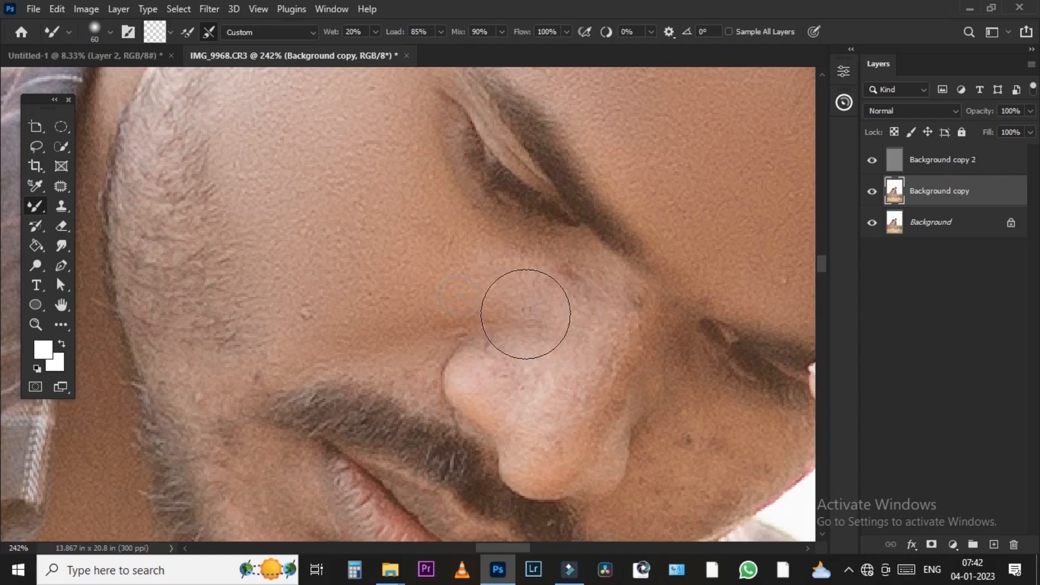
mouse_move(526, 315)
mouse_down()
mouse_move(462, 275)
mouse_move(455, 248)
mouse_move(434, 238)
mouse_up()
drag(579, 285, 564, 279)
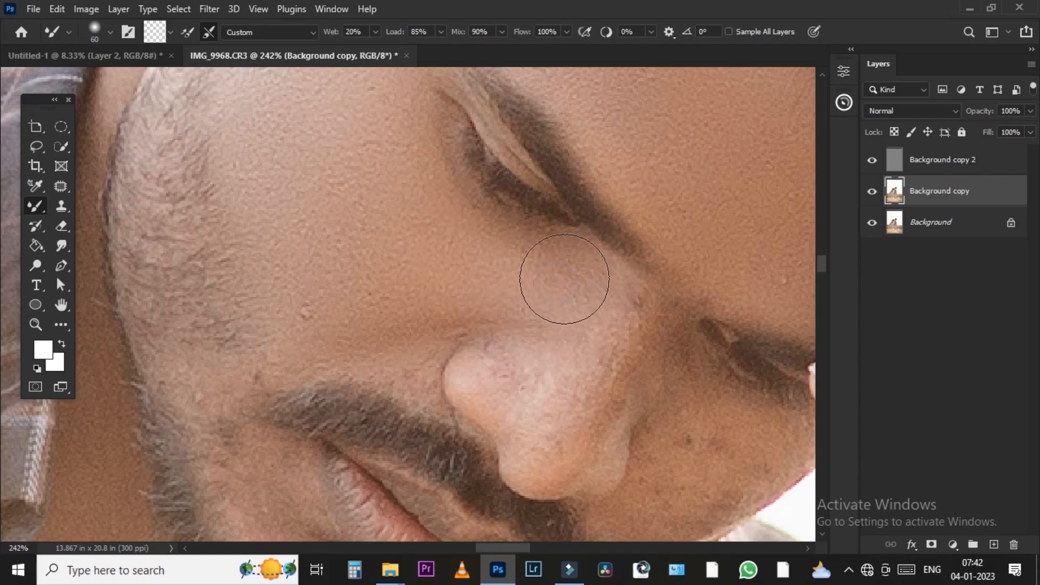
drag(617, 322, 597, 244)
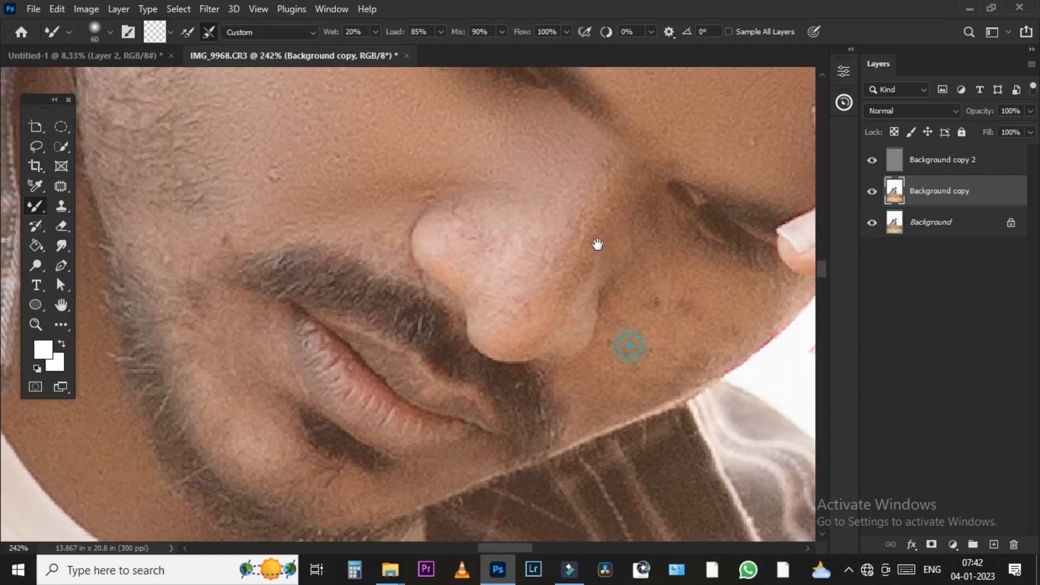
mouse_move(516, 267)
mouse_down()
mouse_move(514, 292)
mouse_move(475, 228)
mouse_move(457, 249)
mouse_up()
key(bracketleft)
key(bracketleft)
- Smooth the far cheek between the nose and the jawline with a Mixer Brush of about 52 px
mouse_move(623, 272)
mouse_down()
mouse_move(372, 221)
mouse_move(388, 154)
mouse_move(395, 160)
mouse_up()
key(bracketright)
key(bracketright)
key(bracketright)
right_click(428, 216)
alt+right_click(411, 217)
drag(415, 220, 491, 244)
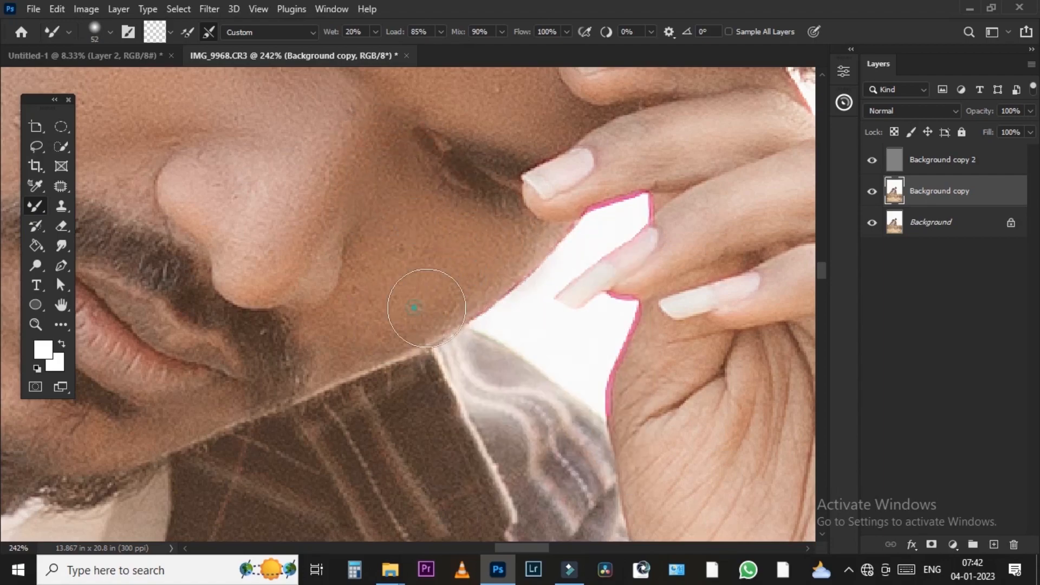
drag(394, 312, 359, 309)
drag(364, 318, 337, 323)
mouse_move(378, 248)
mouse_down()
mouse_move(381, 278)
mouse_move(394, 241)
mouse_move(356, 343)
mouse_up()
- Blend the skin beside the nose, around the mouth corner and on the chin
drag(208, 274, 480, 341)
drag(362, 222, 416, 236)
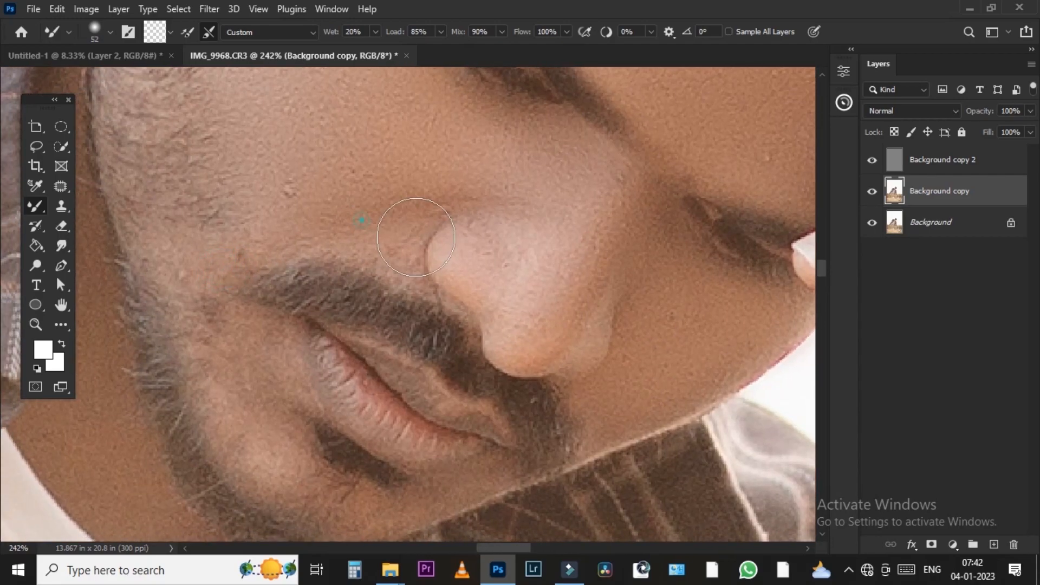
drag(304, 230, 438, 335)
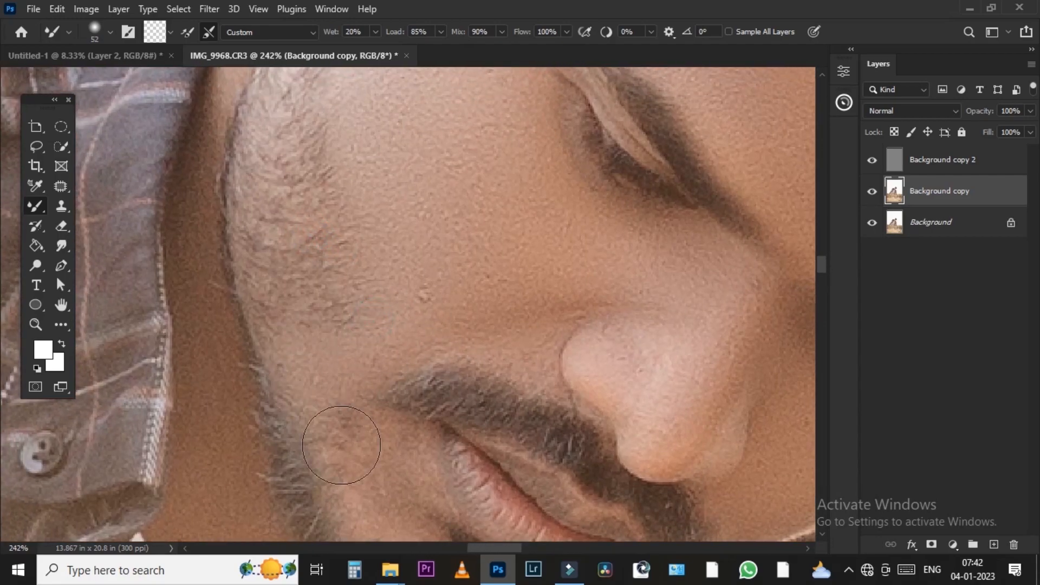
mouse_move(381, 481)
mouse_down()
mouse_move(393, 223)
mouse_move(423, 191)
mouse_move(425, 299)
mouse_up()
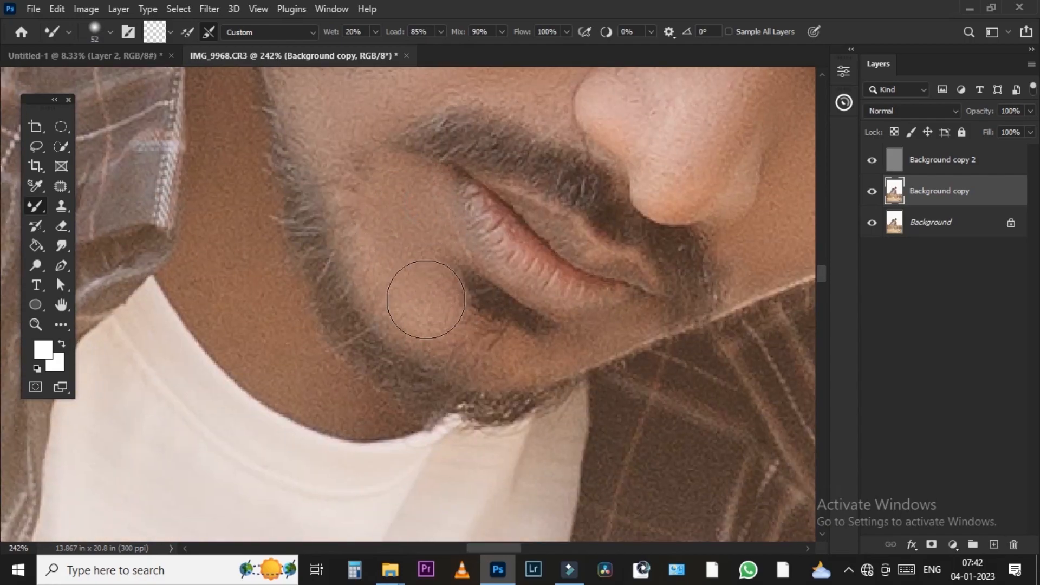
drag(542, 360, 515, 355)
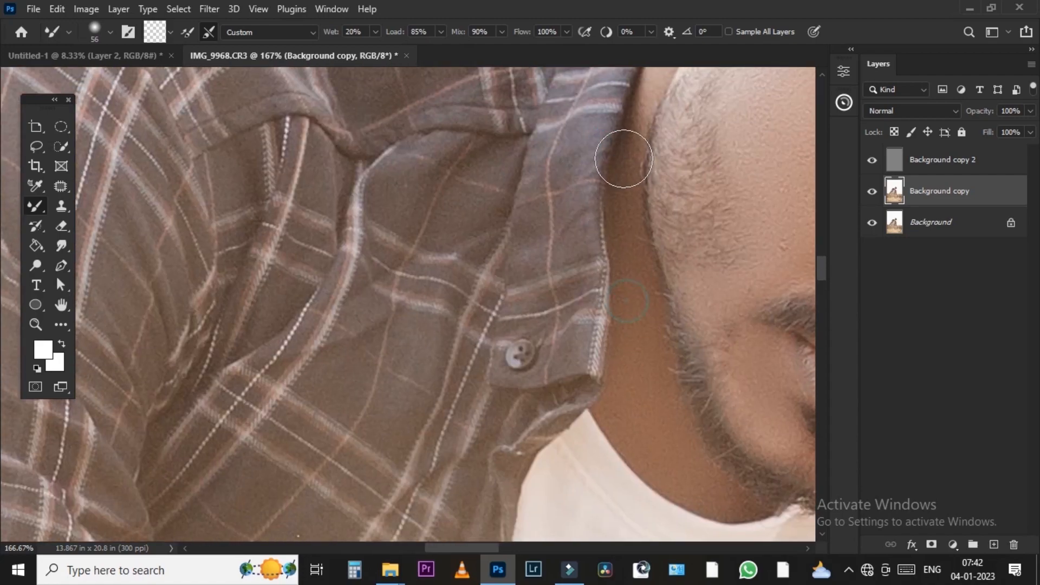
- Examine the skin retouching on the whole portrait at several zoom levels
scroll(623, 160, down, 5)
scroll(634, 169, down, 4)
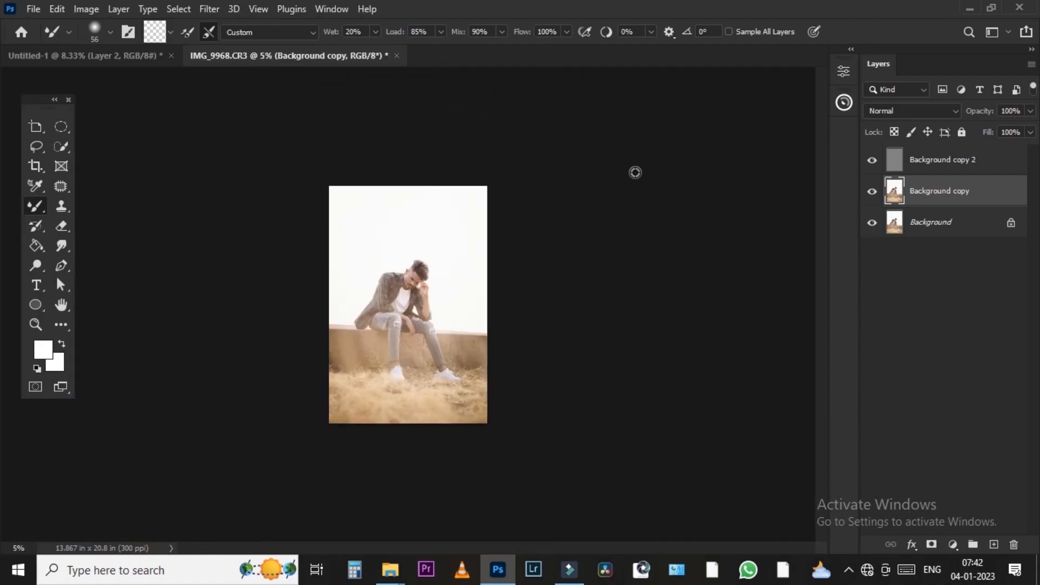
scroll(634, 170, up, 3)
scroll(634, 170, down, 4)
scroll(636, 172, up, 1)
scroll(636, 172, down, 2)
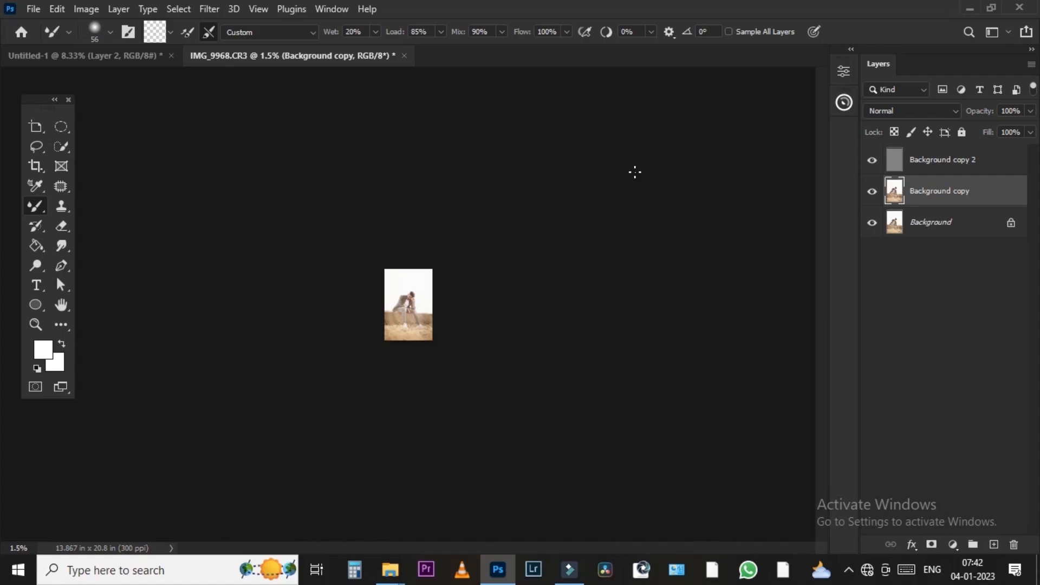
scroll(408, 278, up, 13)
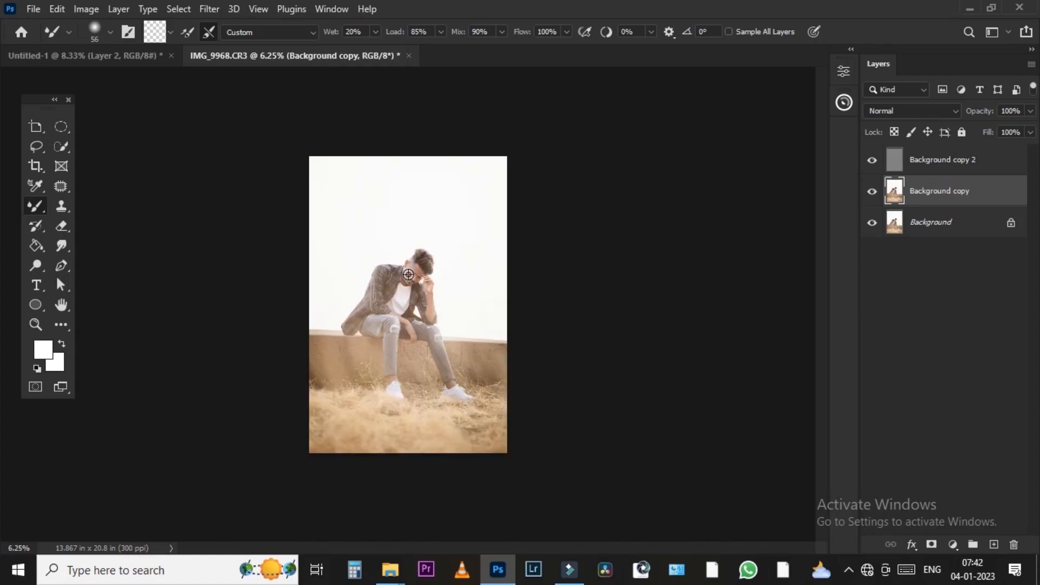
scroll(453, 213, down, 3)
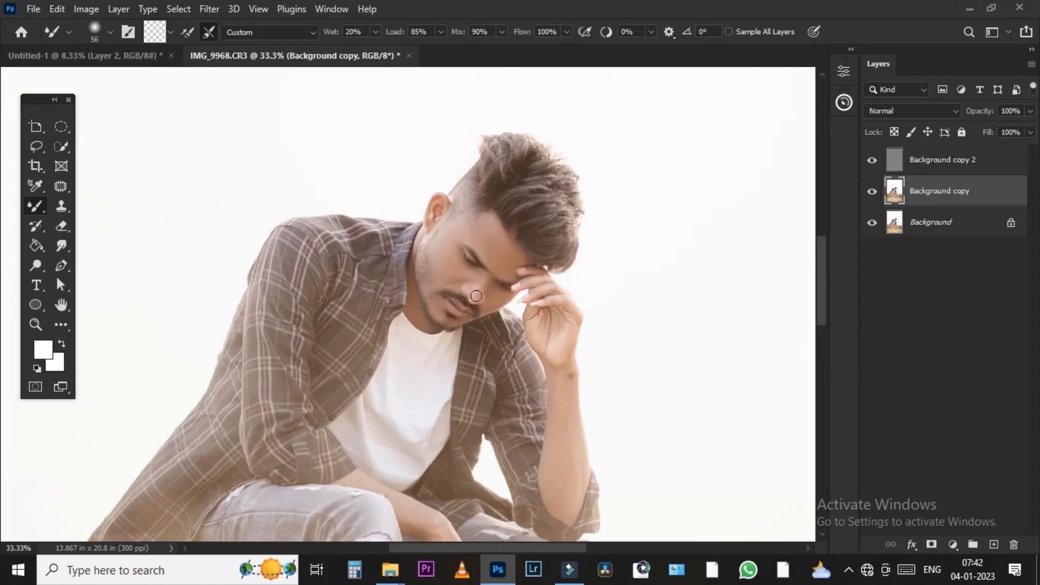
- Smooth the skin of the raised forearm with a Mixer Brush of about 106 px
mouse_move(495, 398)
mouse_down()
mouse_move(493, 190)
mouse_move(524, 195)
mouse_up()
scroll(508, 198, up, 3)
mouse_move(515, 170)
mouse_down()
mouse_move(519, 185)
mouse_move(519, 169)
mouse_up()
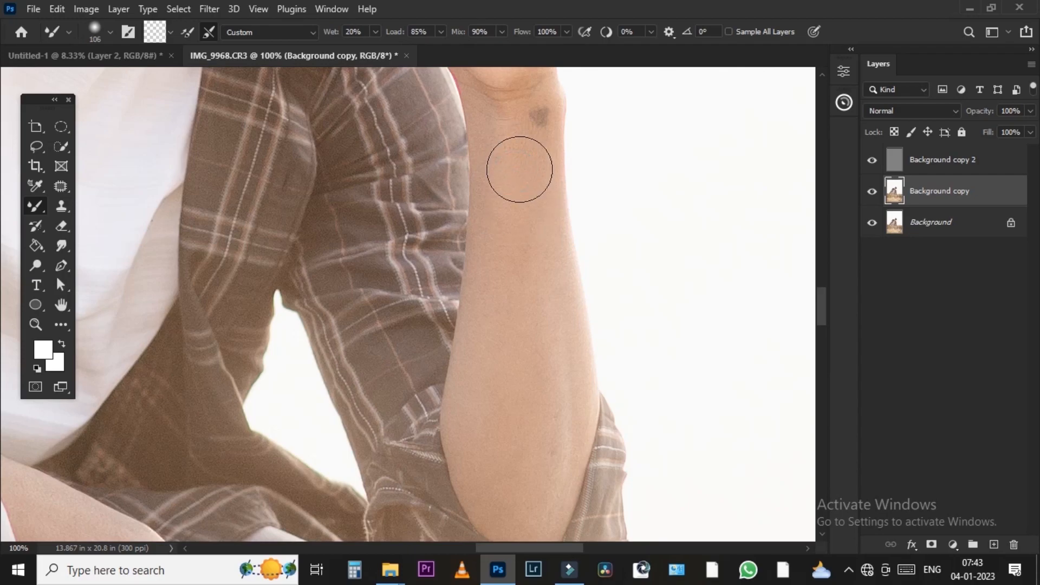
mouse_move(498, 390)
mouse_down()
mouse_move(502, 455)
mouse_move(546, 467)
mouse_move(558, 418)
mouse_move(547, 460)
mouse_up()
mouse_move(548, 444)
mouse_down()
mouse_move(533, 442)
mouse_move(518, 367)
mouse_up()
mouse_move(517, 351)
mouse_down()
mouse_move(515, 150)
mouse_move(504, 120)
mouse_up()
- Smooth the skin on the lower forearm and hand resting over the knee
scroll(516, 211, down, 7)
drag(356, 409, 562, 155)
scroll(517, 145, up, 5)
mouse_move(493, 100)
mouse_down()
mouse_move(533, 143)
mouse_move(535, 108)
mouse_move(597, 311)
mouse_up()
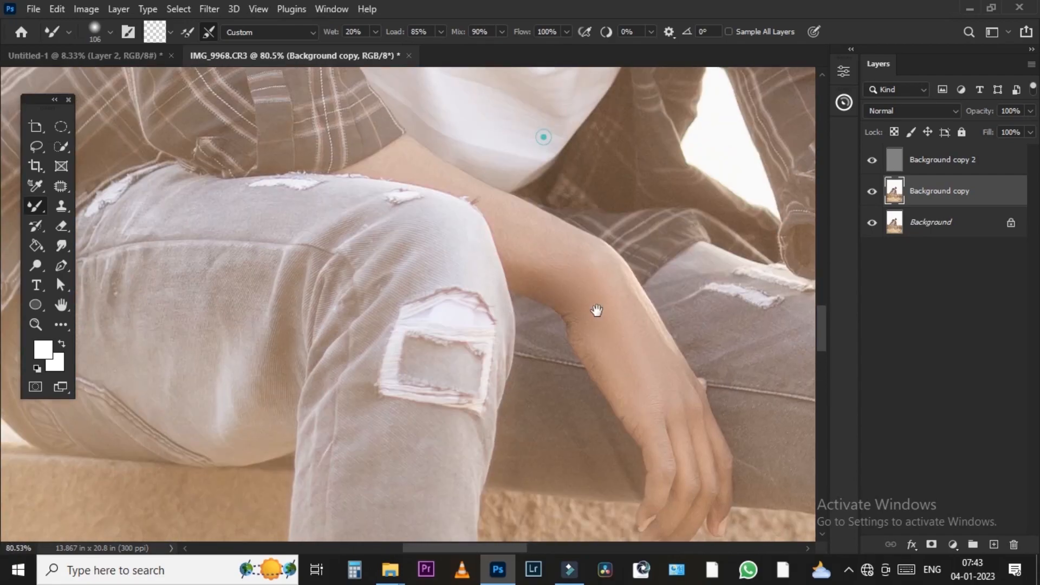
drag(538, 244, 546, 265)
mouse_move(492, 223)
mouse_down()
mouse_move(505, 221)
mouse_move(439, 383)
mouse_up()
- Compare the retouched face with the untouched Background layer by isolating and restoring that layer's visibility
scroll(505, 223, down, 5)
scroll(497, 308, up, 4)
scroll(475, 356, up, 1)
scroll(475, 356, up, 1)
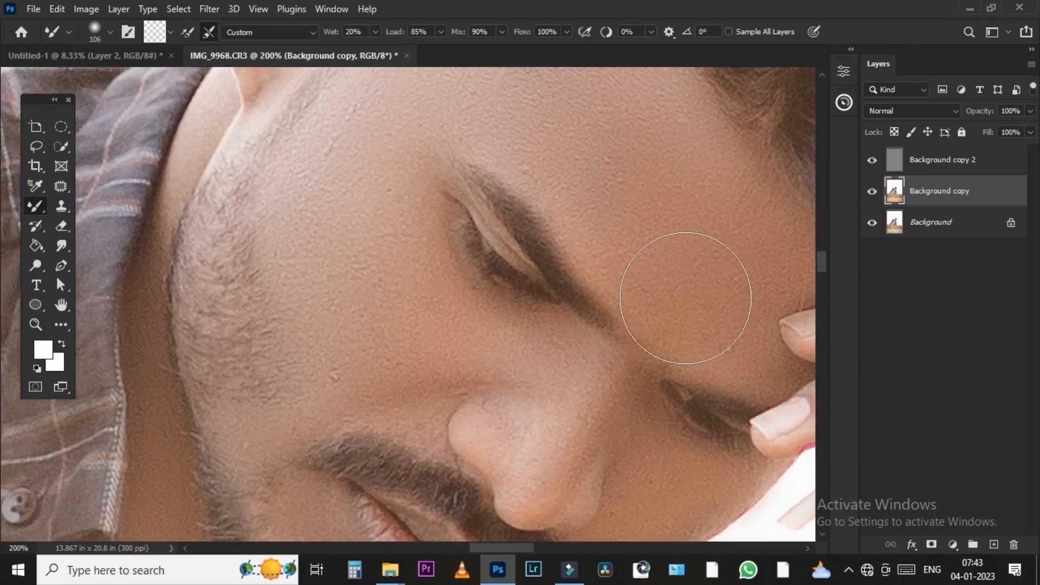
scroll(666, 250, down, 2)
alt+click(872, 220)
alt+click(872, 219)
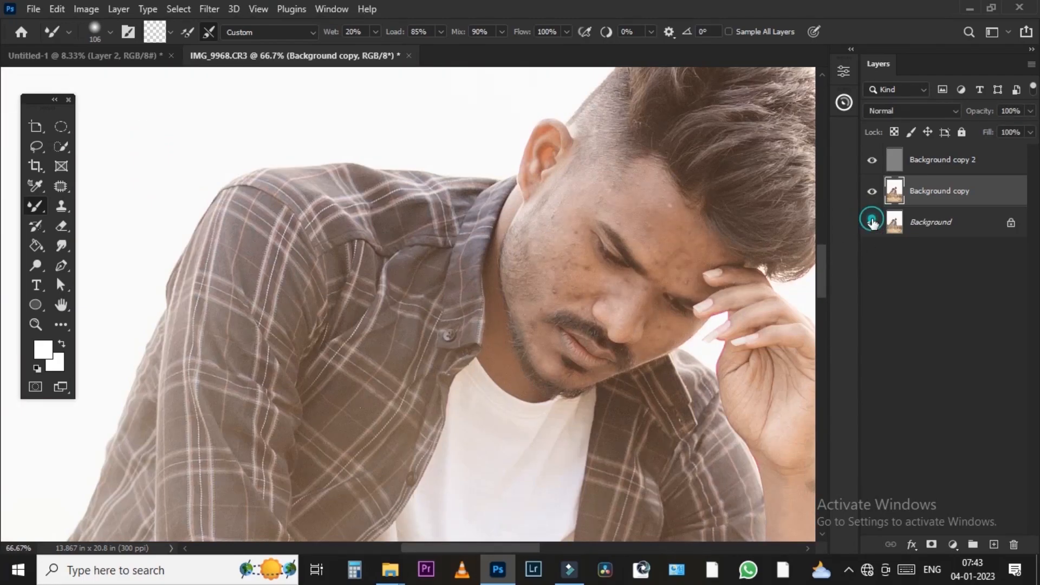
alt+click(871, 220)
alt+click(872, 219)
- Set the opacity of Background copy 2 to 64% and of Background copy to 98%
drag(1029, 111, 1020, 131)
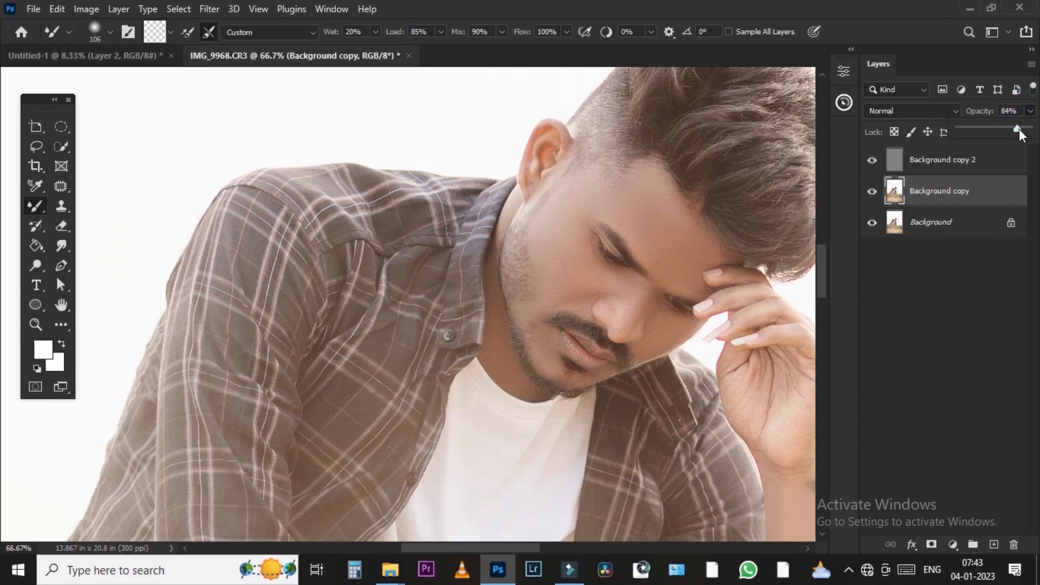
click(1005, 167)
click(1030, 111)
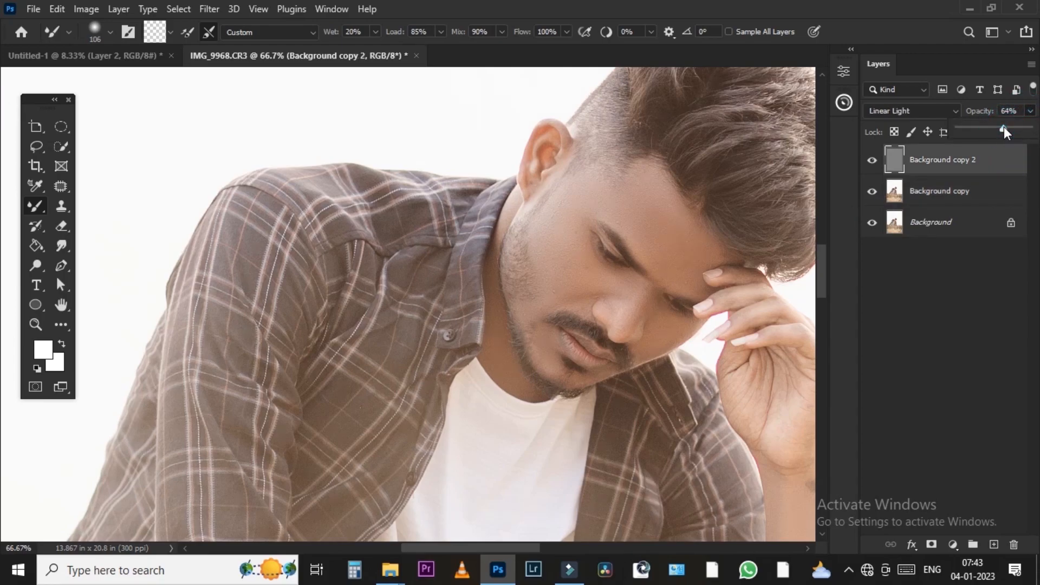
scroll(661, 276, up, 1)
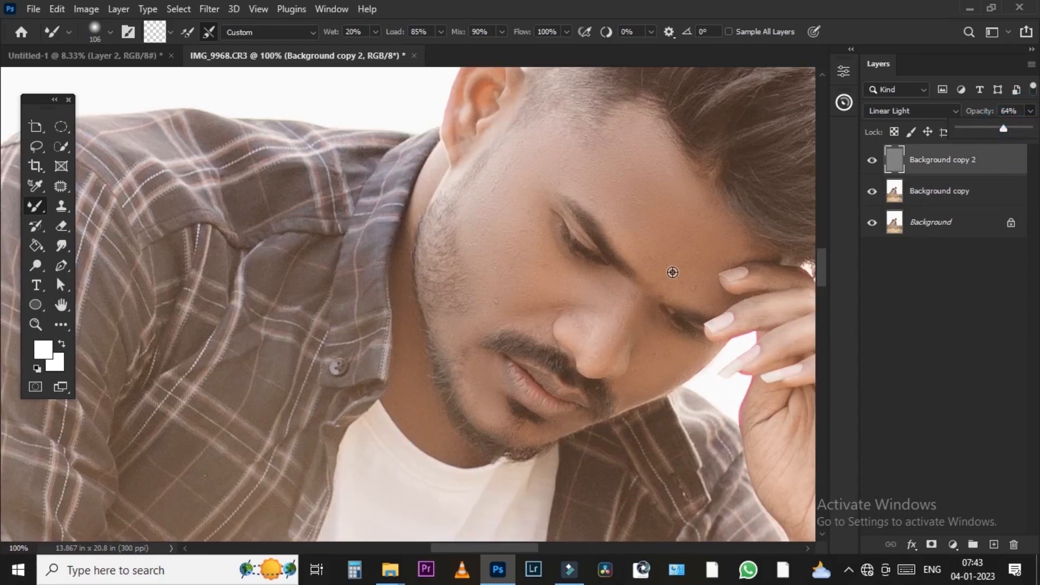
click(1003, 187)
click(1031, 112)
drag(1019, 130, 1028, 130)
scroll(531, 314, down, 2)
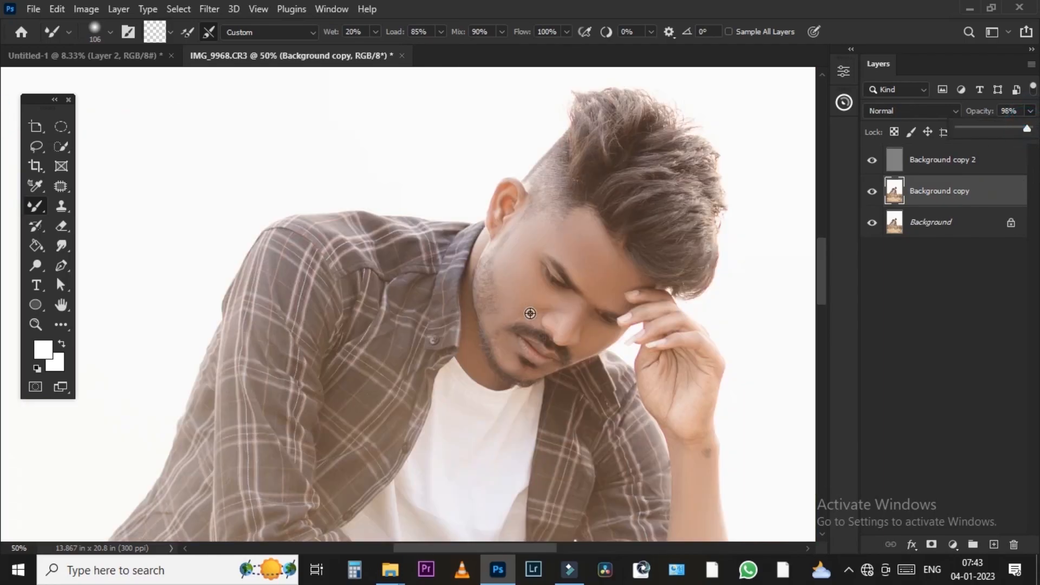
- Merge the visible layers and apply an image adjustment to a duplicate of the merged layer
key(ctrl+shift+e)
key(ctrl+j)
key(alt+i)
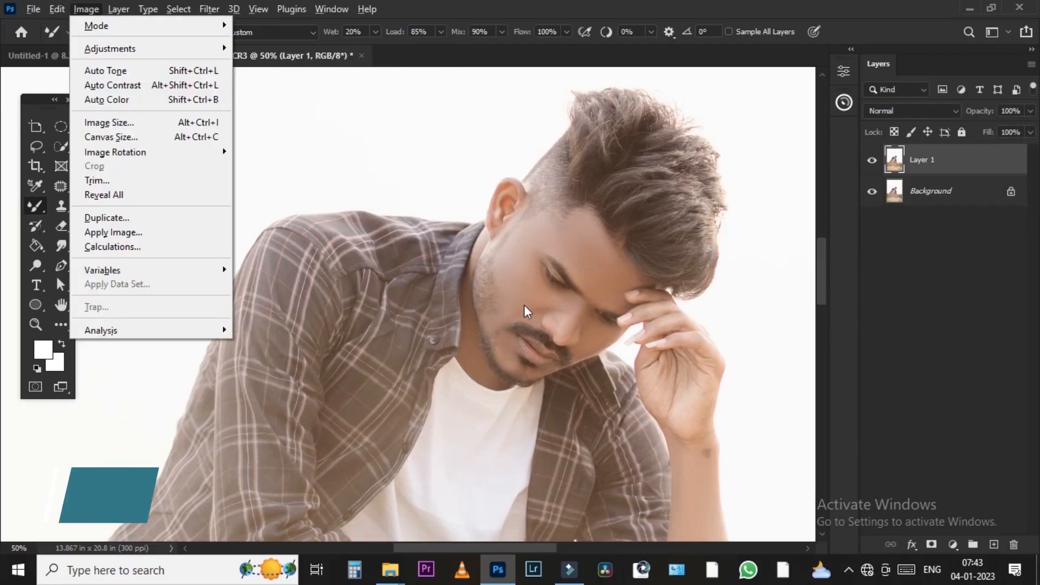
key(j)
key(s)
key(Return)
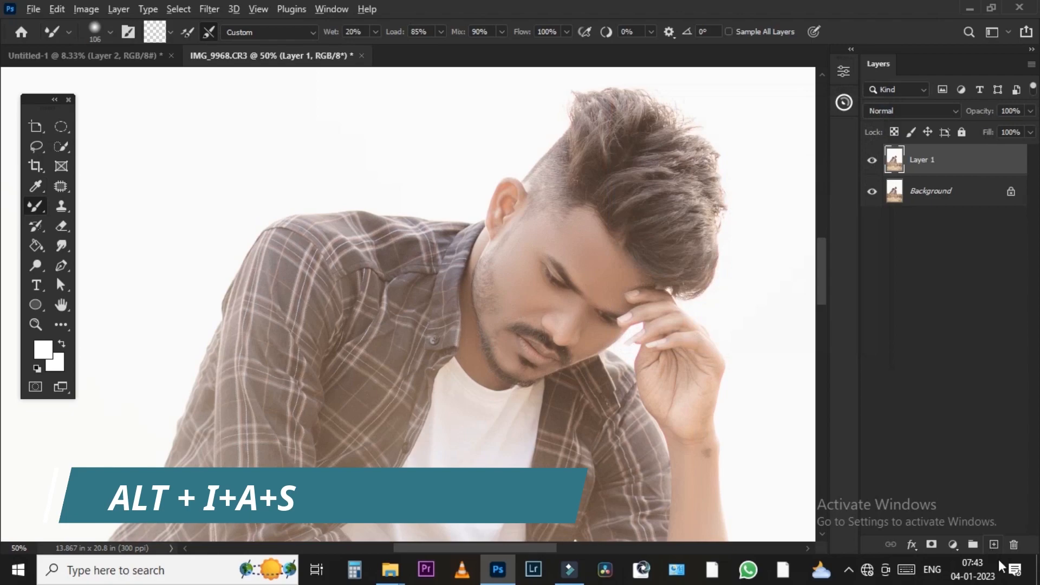
- Add a black mask to Layer 1 and ready a white Brush at 100% opacity
alt+click(931, 546)
alt+click(35, 207)
key(x)
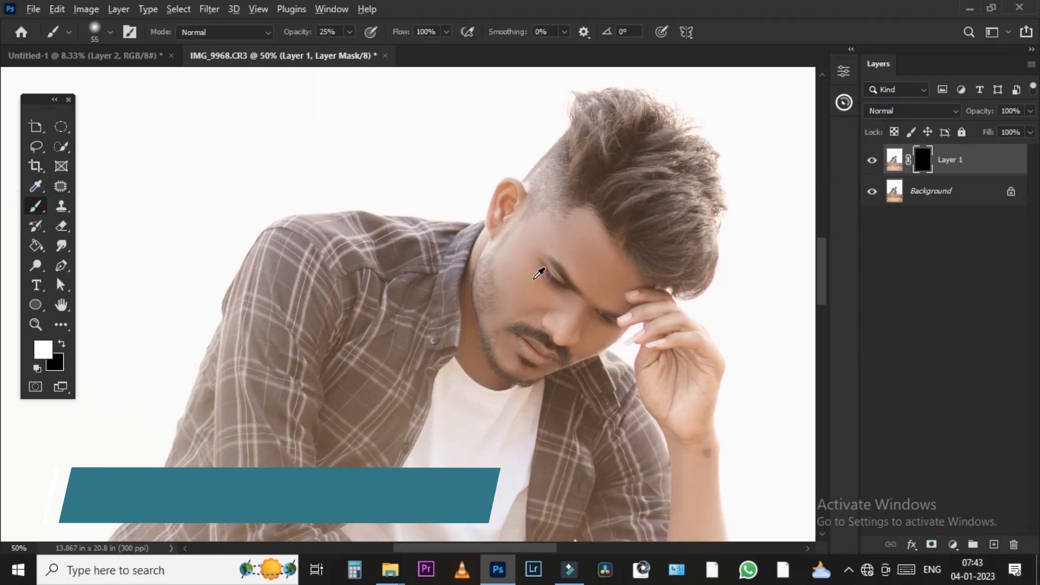
alt+right_click(534, 279)
click(351, 33)
drag(350, 47, 442, 59)
- Paint on Layer 1's mask with a soft brush of about 271 px to reveal the adjustment on the face, hand and forearm
alt+right_click(512, 233)
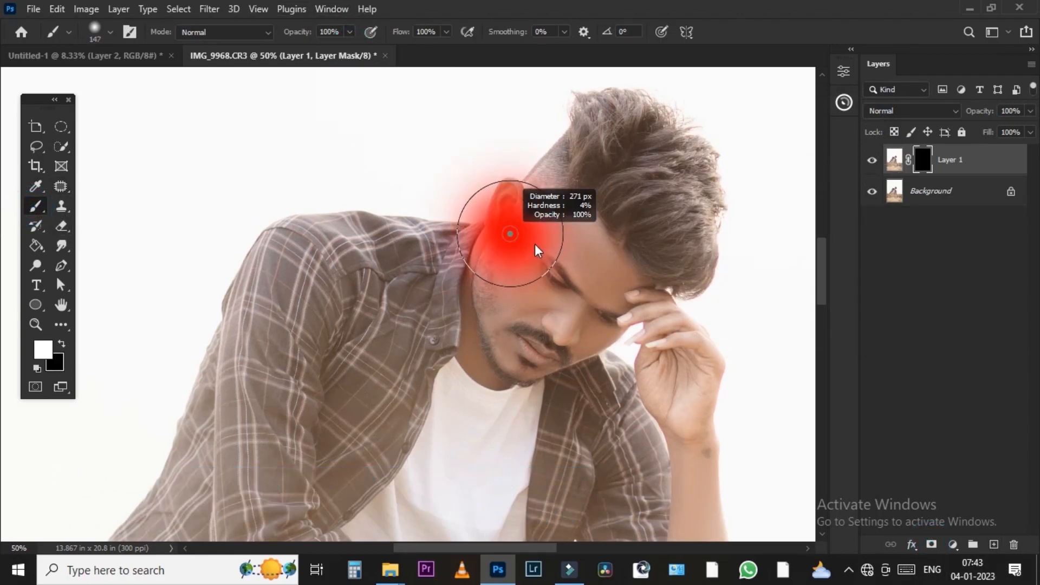
mouse_move(520, 250)
mouse_down()
mouse_move(604, 236)
mouse_move(569, 304)
mouse_up()
drag(694, 452, 686, 307)
mouse_move(684, 265)
mouse_down()
mouse_move(667, 388)
mouse_move(689, 403)
mouse_up()
drag(693, 415, 667, 413)
key(x)
mouse_move(621, 304)
mouse_down()
mouse_move(632, 316)
mouse_move(647, 471)
mouse_up()
- Refine Layer 1's mask around the arms with a soft 908 px brush, undoing the stray stroke
alt+right_click(654, 412)
mouse_move(773, 313)
mouse_down()
mouse_move(677, 301)
mouse_move(600, 127)
mouse_move(434, 314)
mouse_up()
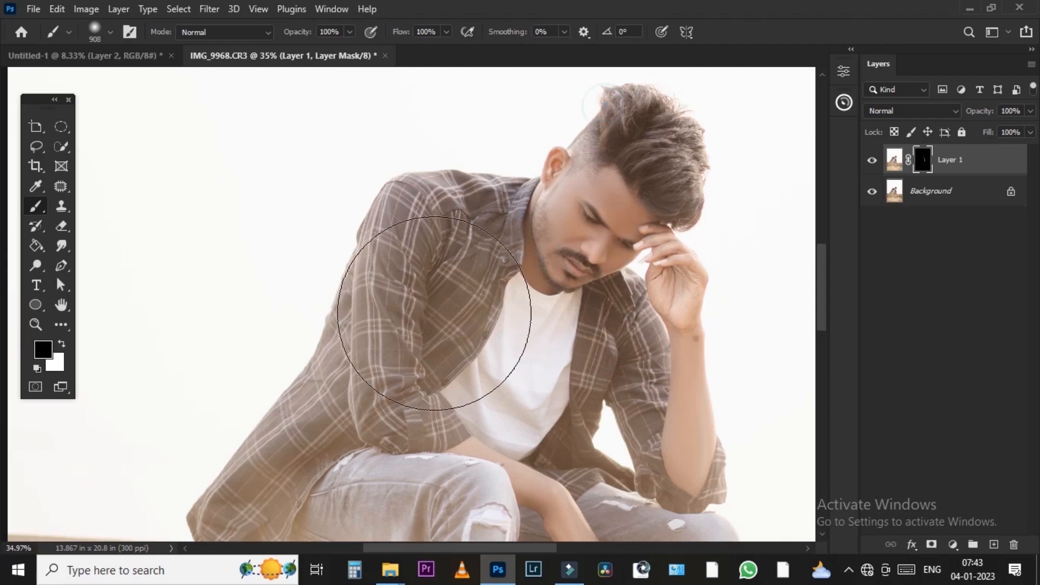
key(ctrl+z)
drag(576, 285, 565, 138)
scroll(574, 185, down, 4)
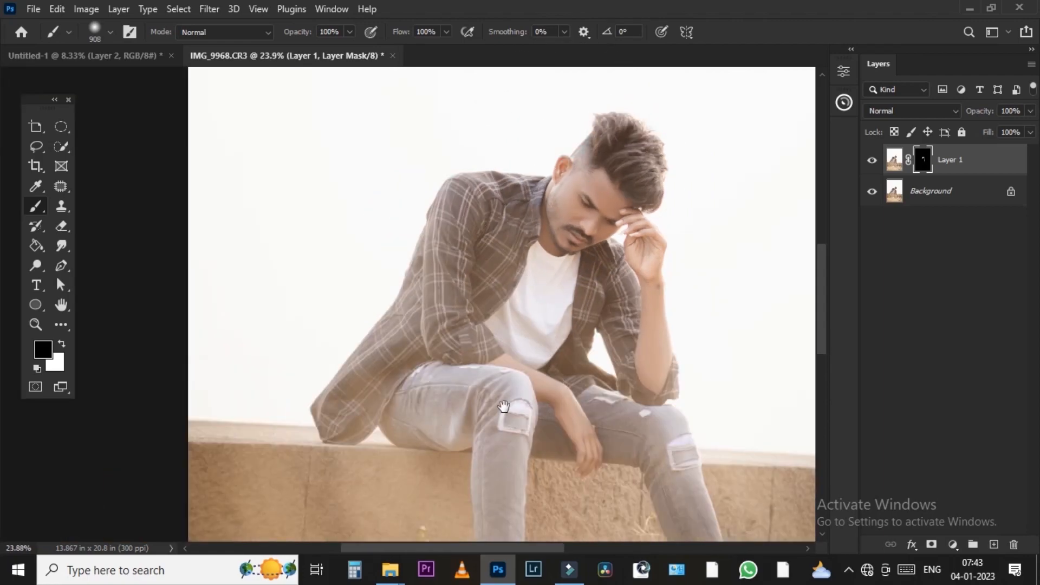
key(x)
mouse_move(506, 406)
mouse_down()
mouse_move(498, 365)
mouse_move(566, 427)
mouse_up()
key(x)
- Stamp all visible layers into a new layer above Layer 1
scroll(484, 400, down, 3)
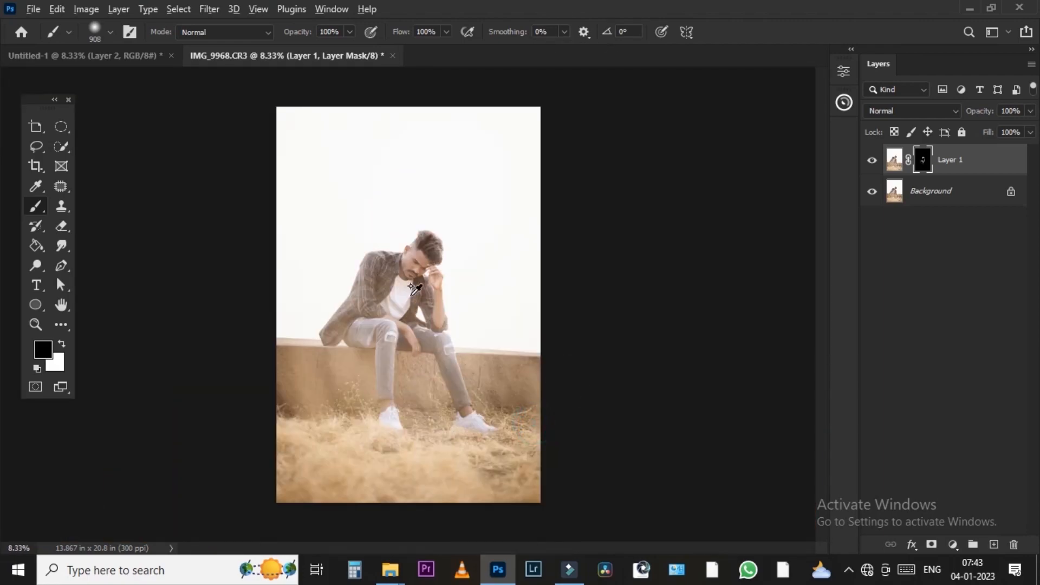
scroll(424, 242, up, 5)
key(ctrl+shift+alt+n)
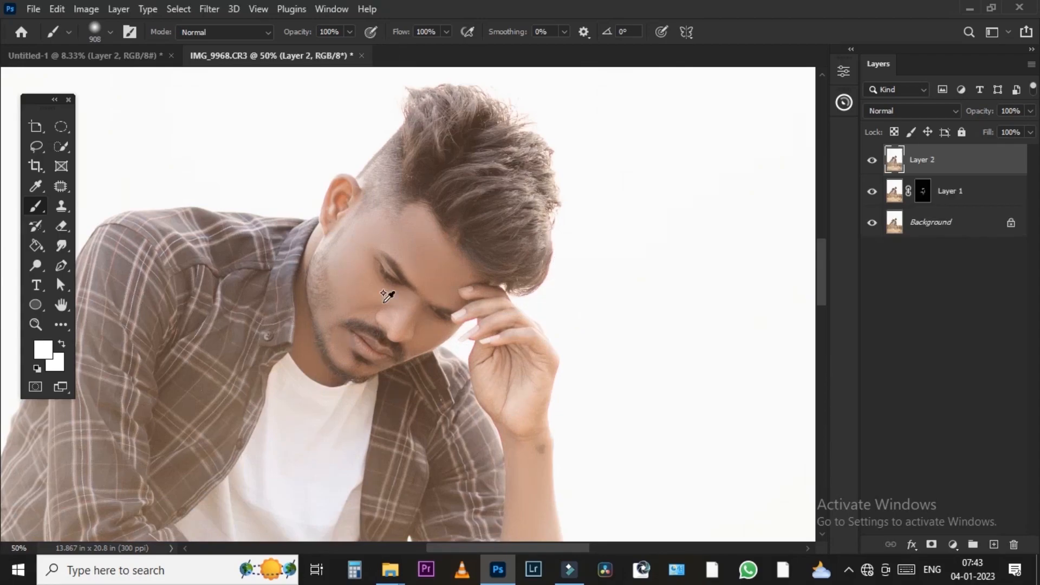
scroll(386, 295, down, 5)
scroll(406, 262, up, 9)
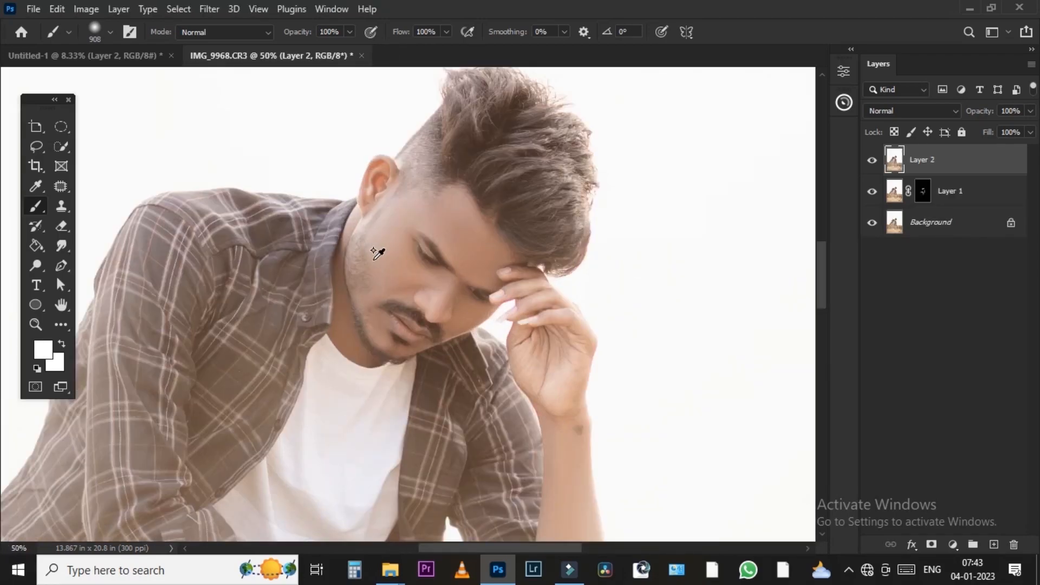
scroll(403, 222, down, 6)
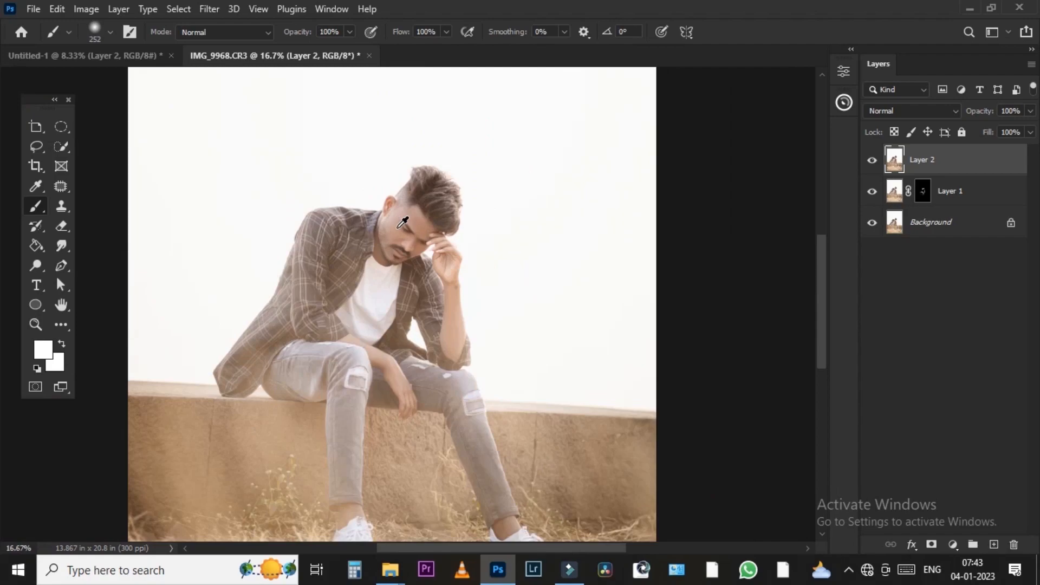
scroll(416, 206, down, 2)
key(F12)
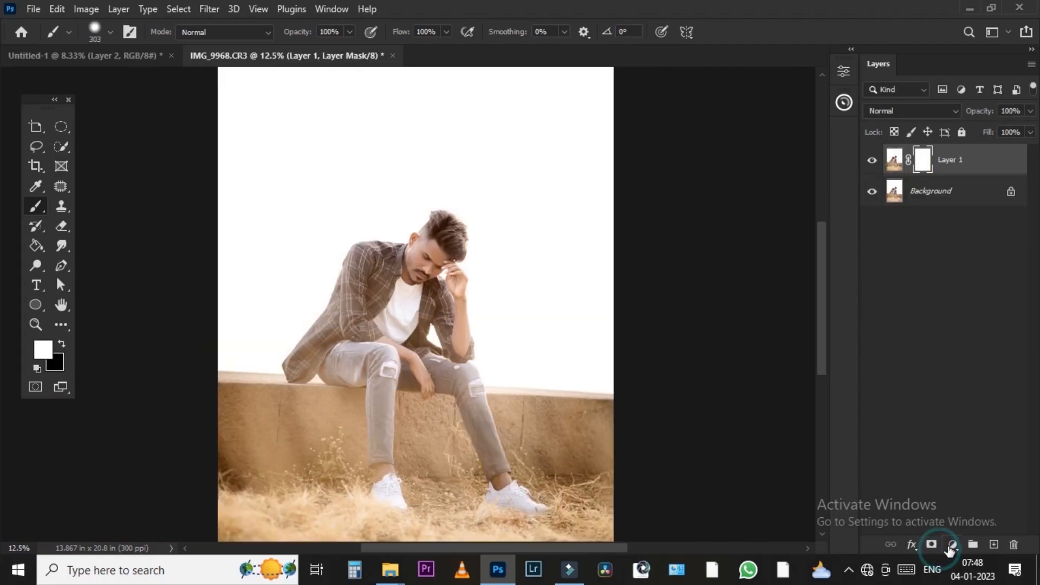
- Add a Color Lookup adjustment layer using the 00 Editing.cube 3D LUT and lower its opacity to 37%
click(954, 544)
click(946, 464)
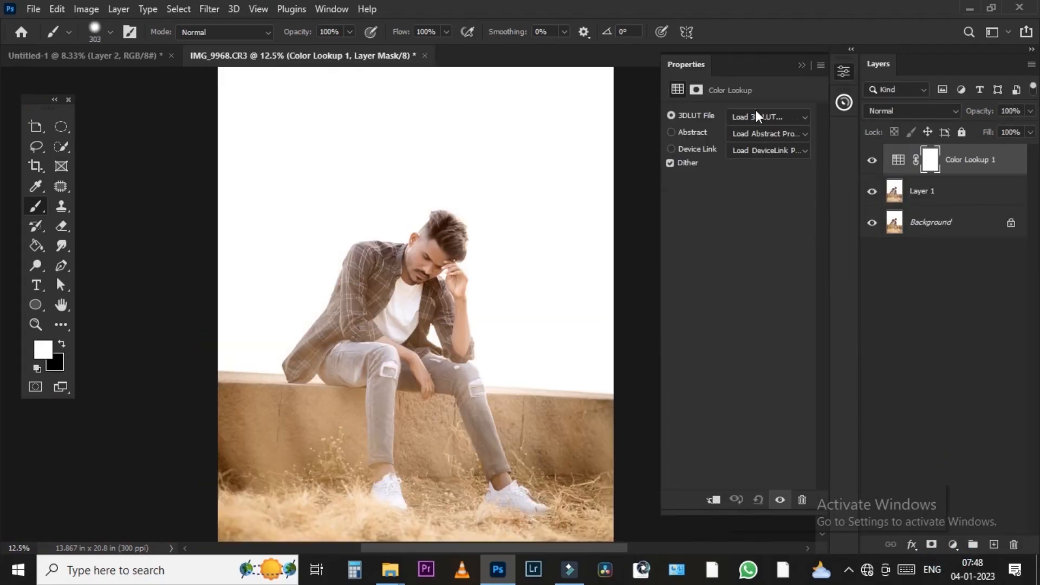
click(759, 114)
click(751, 54)
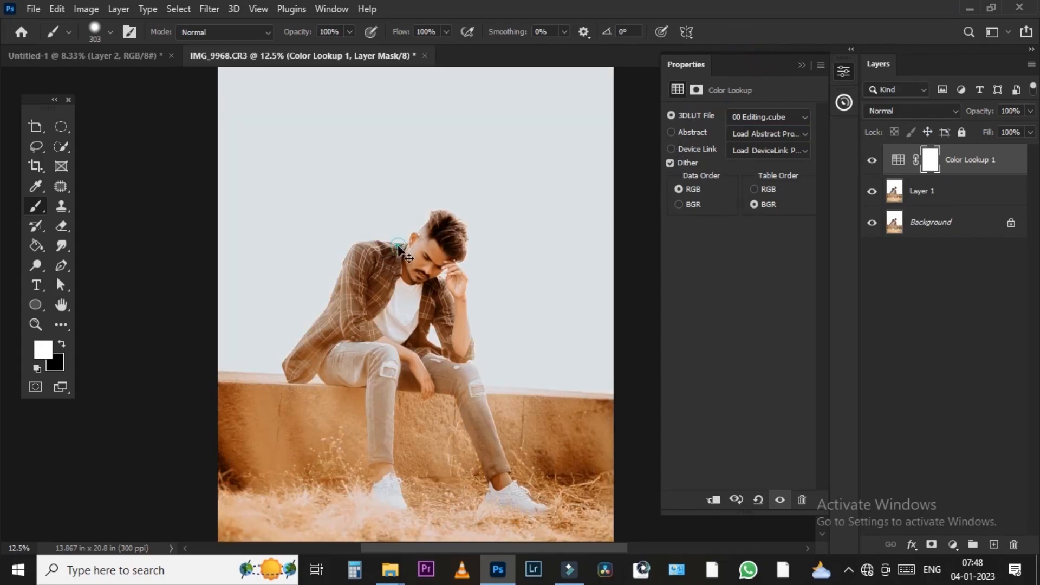
drag(1031, 111, 985, 128)
- Select the seated man and mask him out of the Color Lookup adjustment
click(61, 146)
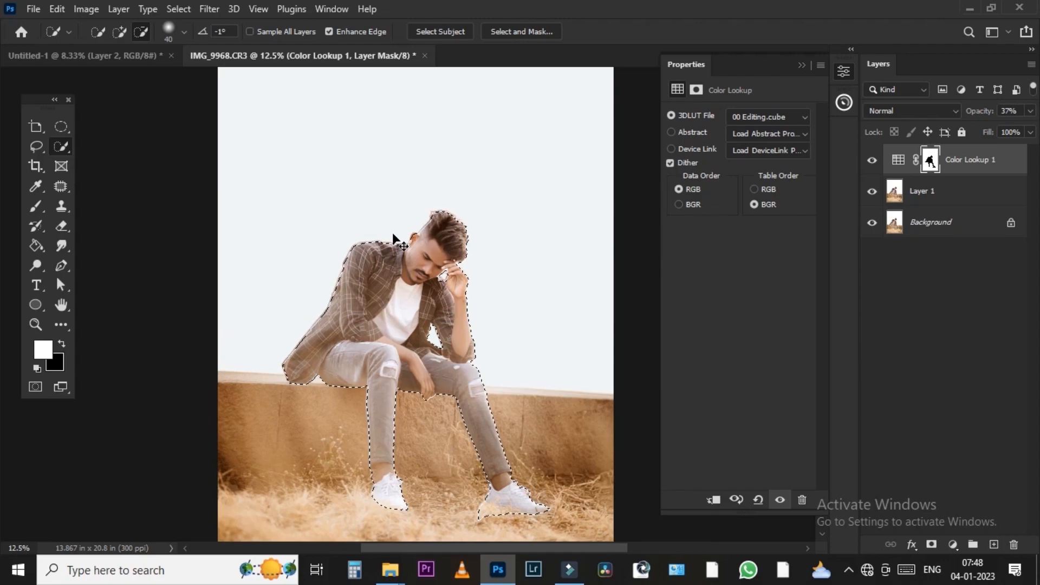
scroll(404, 232, up, 4)
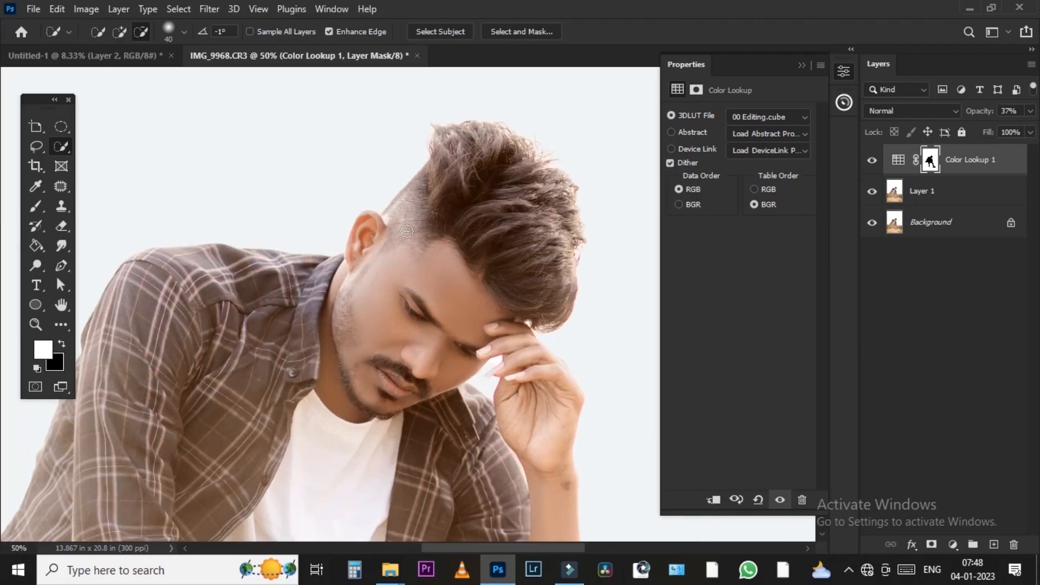
scroll(407, 231, down, 3)
- Partly restore the Color Lookup effect on the man by painting his mask area with a 4151 px white brush at 35% opacity
click(34, 205)
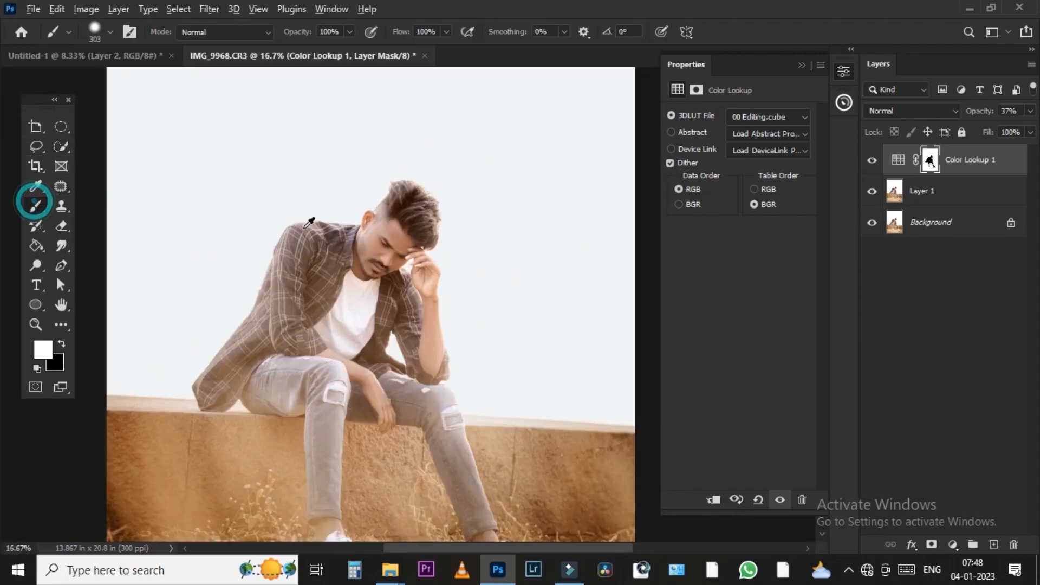
scroll(286, 223, down, 1)
click(350, 32)
click(293, 57)
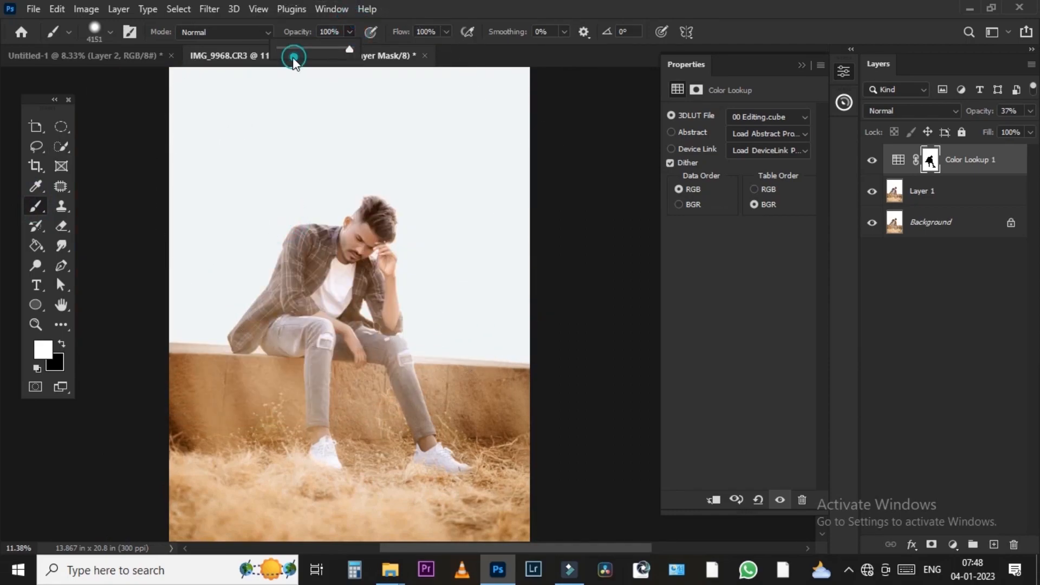
mouse_move(351, 187)
mouse_down()
mouse_move(286, 293)
mouse_move(285, 344)
mouse_move(378, 491)
mouse_move(299, 242)
mouse_up()
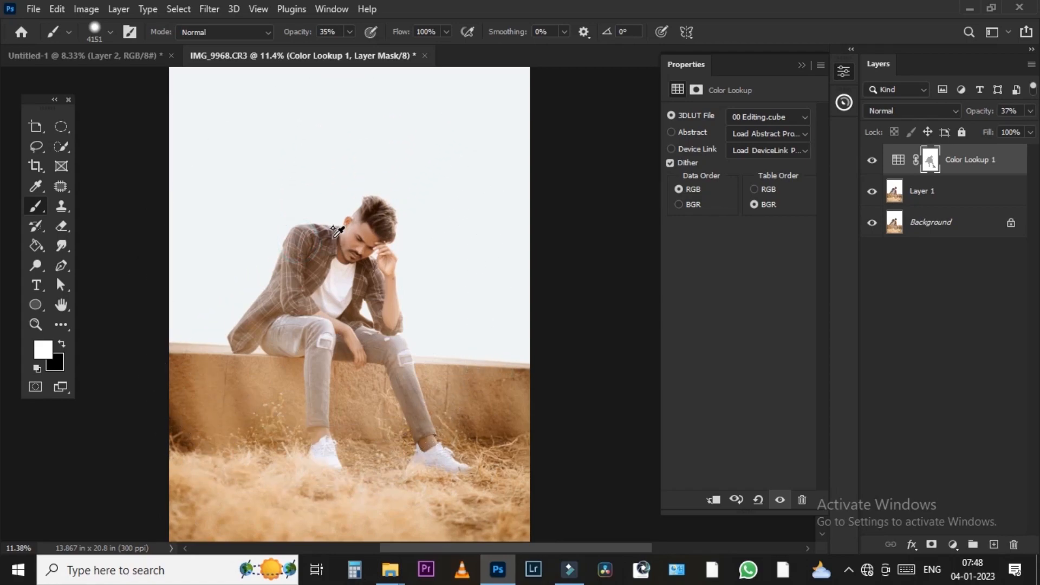
scroll(331, 230, up, 3)
scroll(425, 205, up, 2)
drag(477, 225, 162, 325)
scroll(372, 266, down, 5)
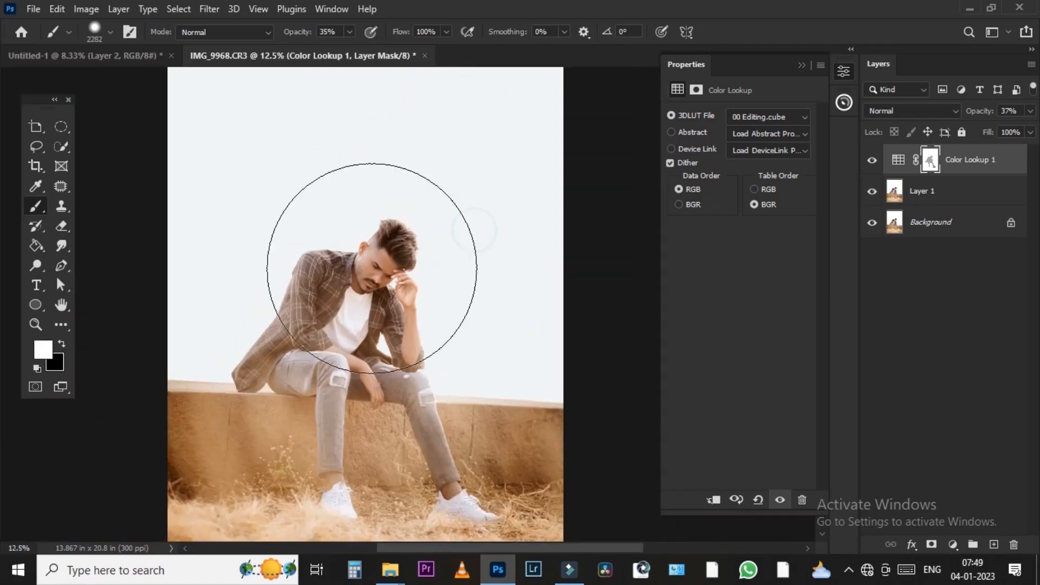
- Stamp the visible layers into a new layer and open it in the Camera Raw filter, viewing the face at 100%
key(ctrl+alt+shift+n)
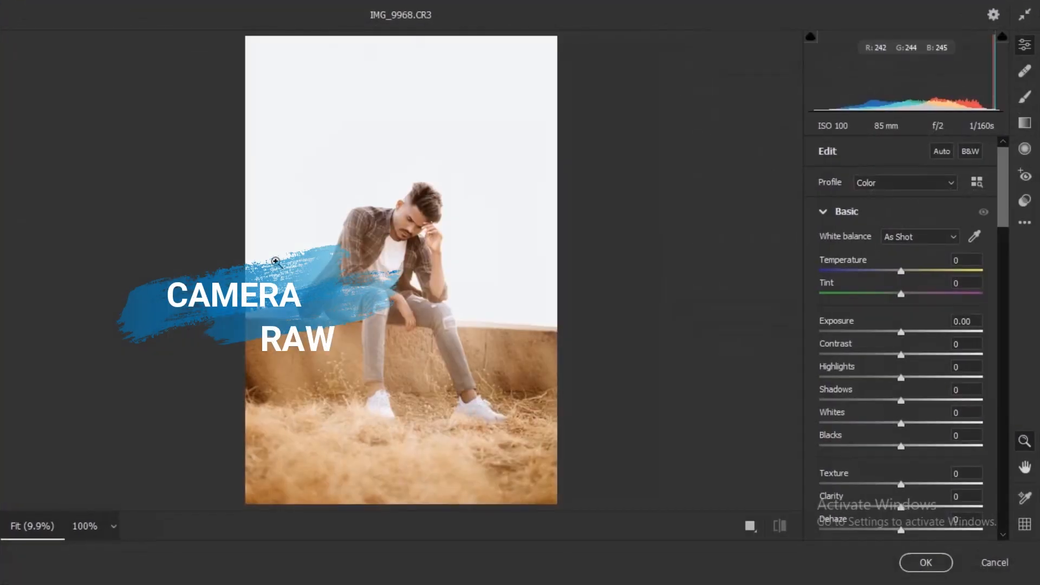
click(397, 232)
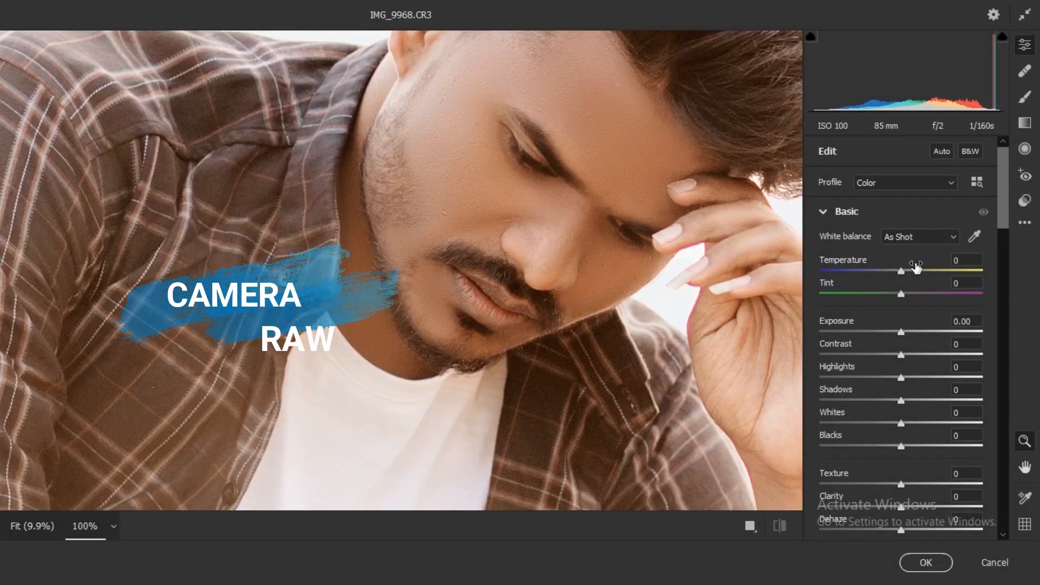
- Set Temperature +6, Exposure +0.25, Contrast -17, Highlights -18 and Shadows +21 in the basic adjustments, and fine-tune the Whites
drag(916, 267, 920, 267)
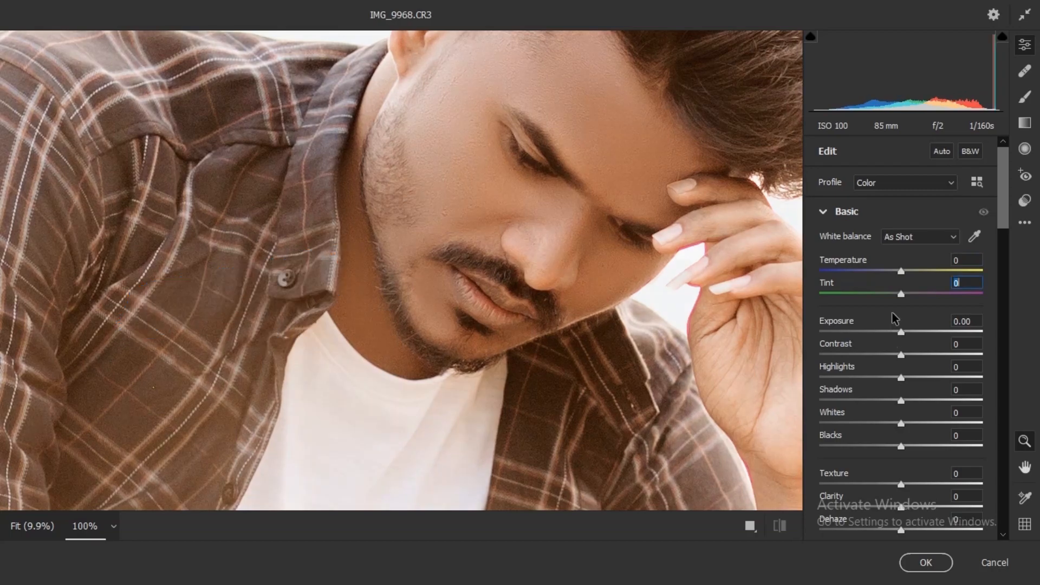
drag(904, 266, 909, 266)
drag(909, 330, 920, 403)
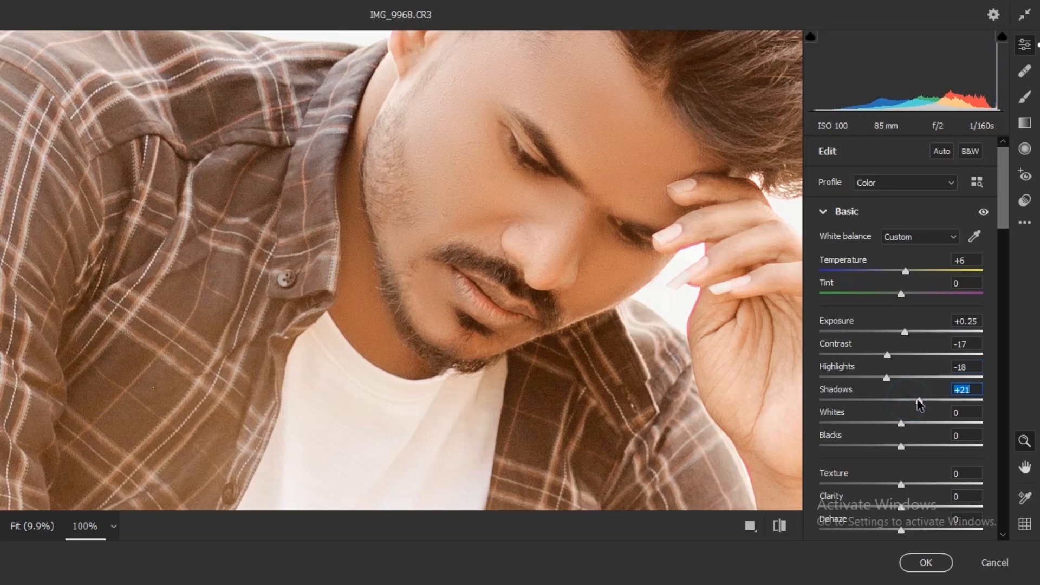
click(895, 427)
- Adjust the saturation of Reds and Oranges in the HSL Color Mixer
scroll(895, 423, down, 10)
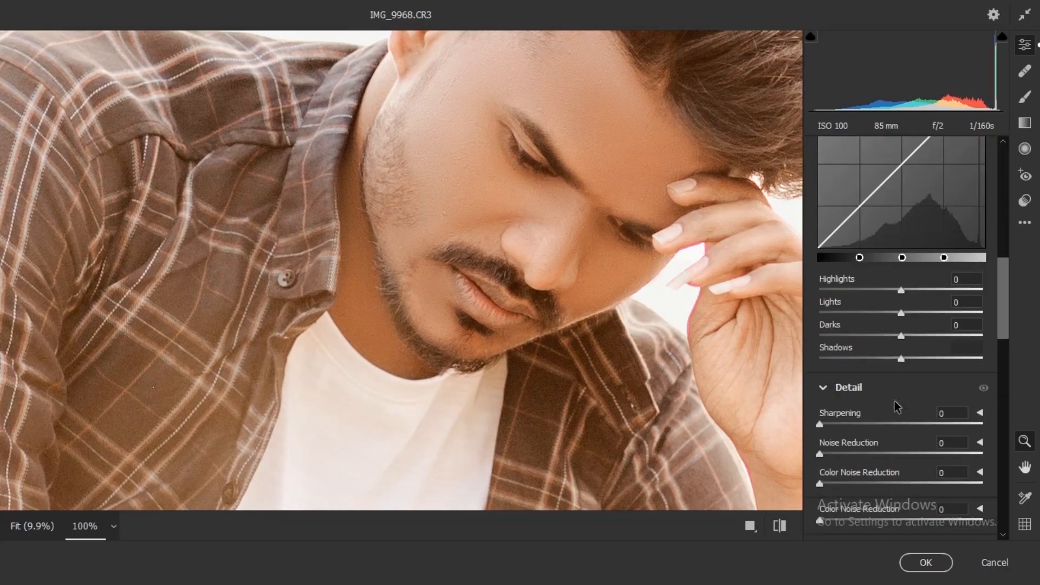
scroll(896, 406, down, 4)
drag(899, 401, 928, 405)
click(915, 380)
click(869, 339)
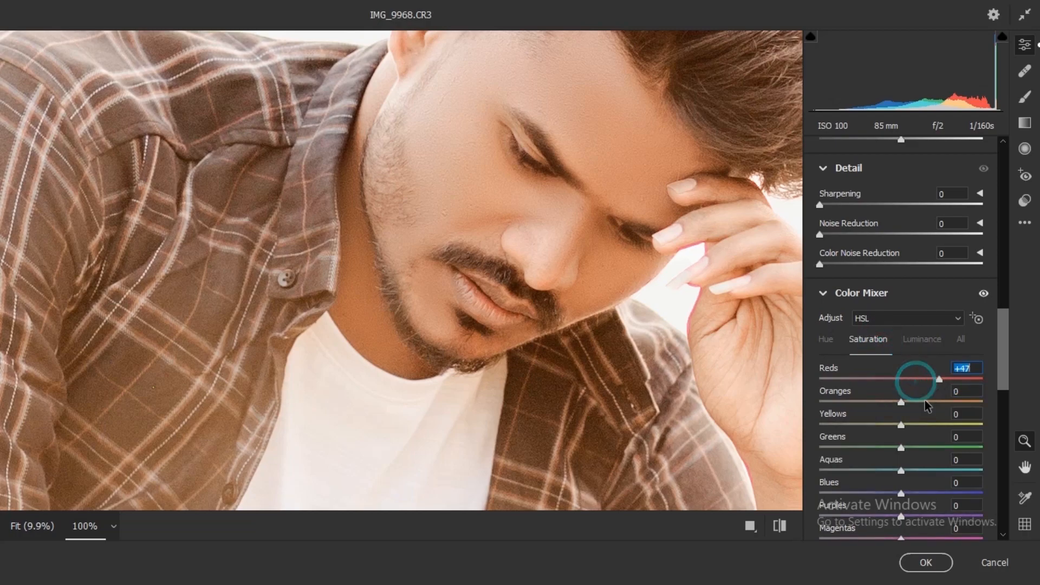
click(887, 402)
- Set the Color Mixer luminance to +3 for Reds and +4 for Oranges
click(913, 343)
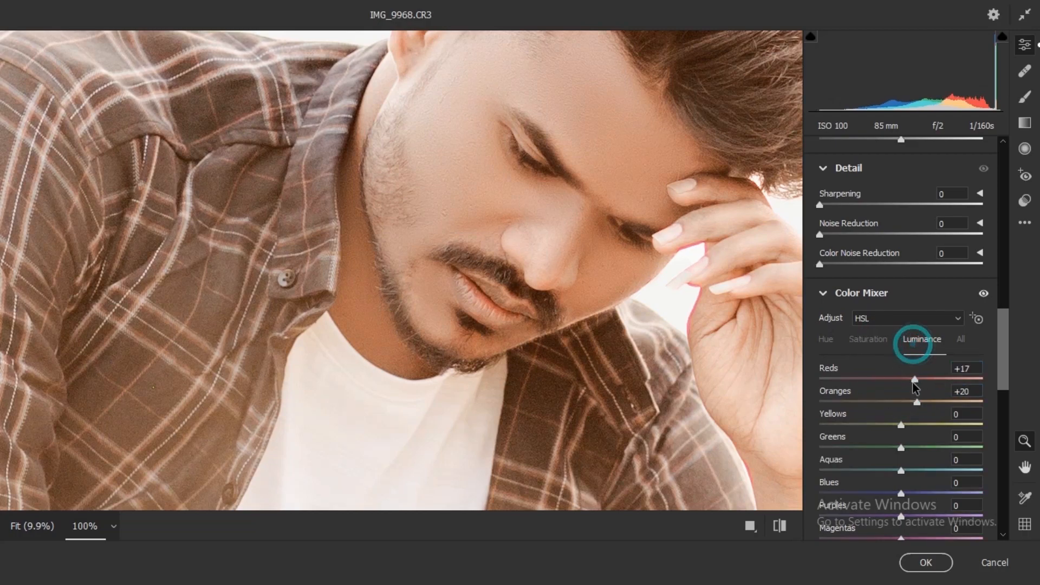
click(599, 260)
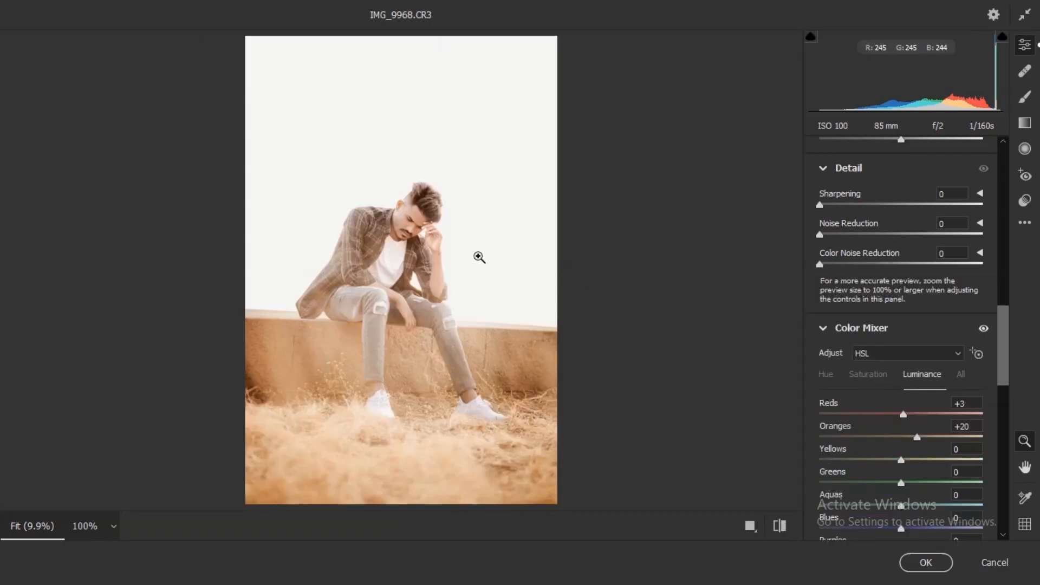
click(904, 436)
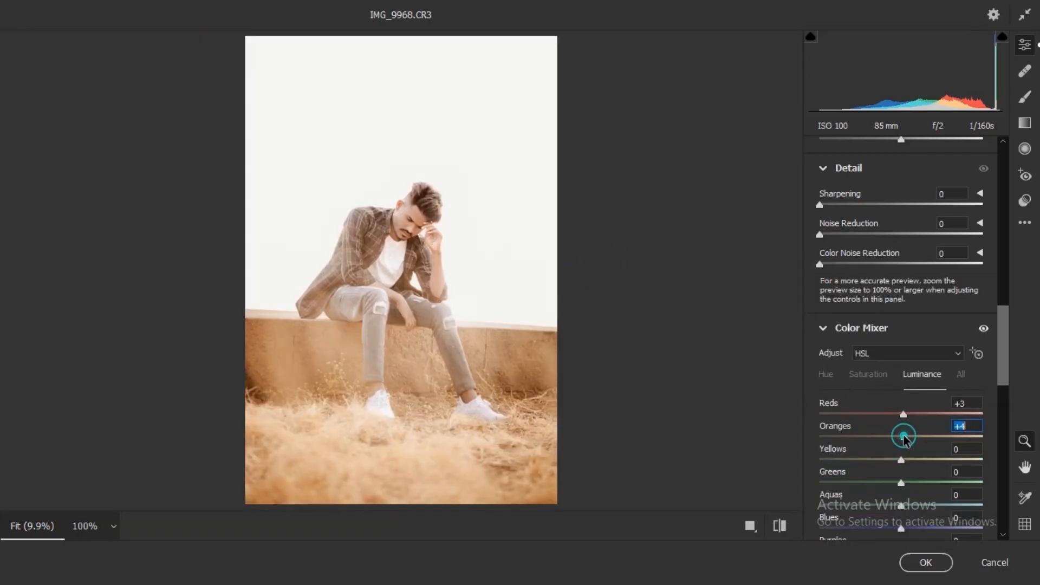
- Tint the shadows in Color Grading with hue 34 and adjust their saturation and luminance
scroll(917, 412, down, 5)
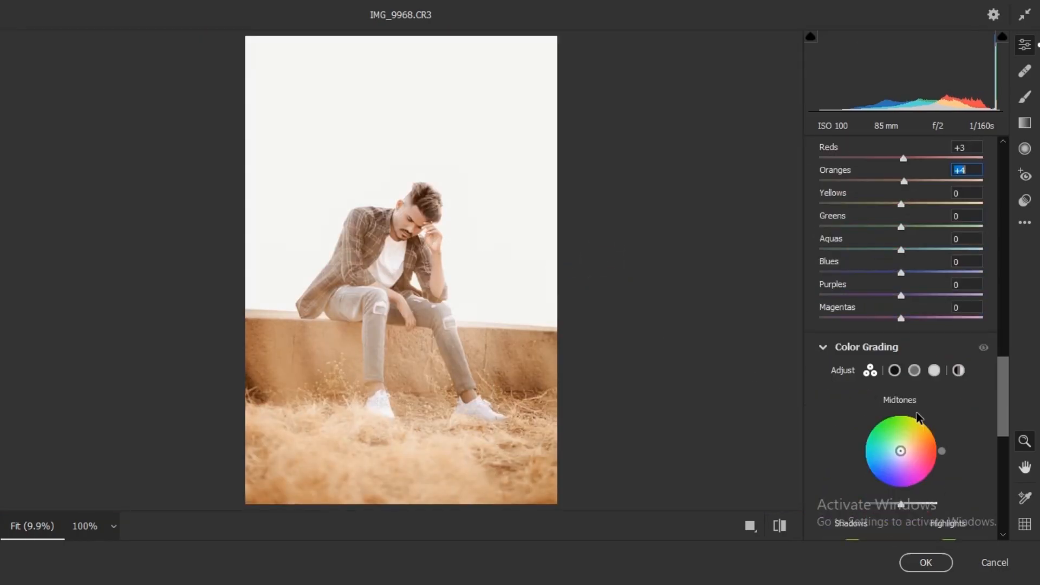
click(895, 371)
scroll(882, 404, down, 3)
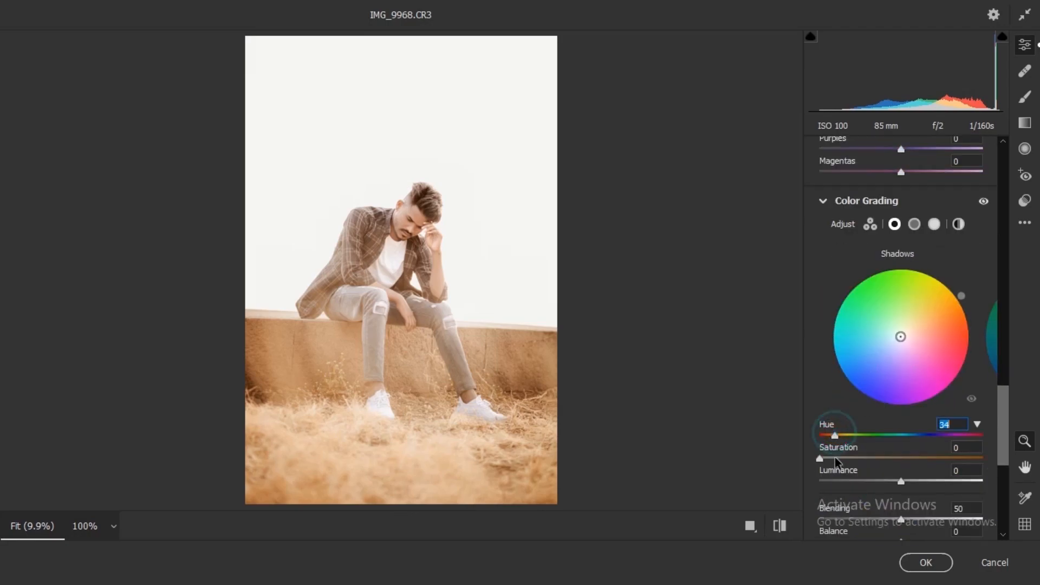
click(836, 458)
drag(900, 480, 875, 477)
- Grade the midtones with hue 29, saturation 4 and luminance -3
click(915, 224)
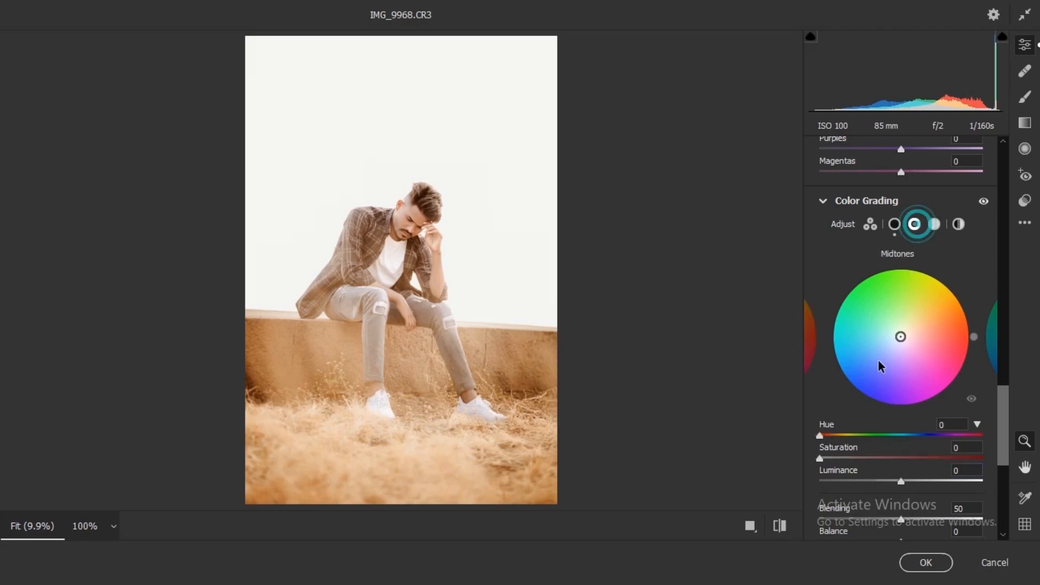
click(834, 458)
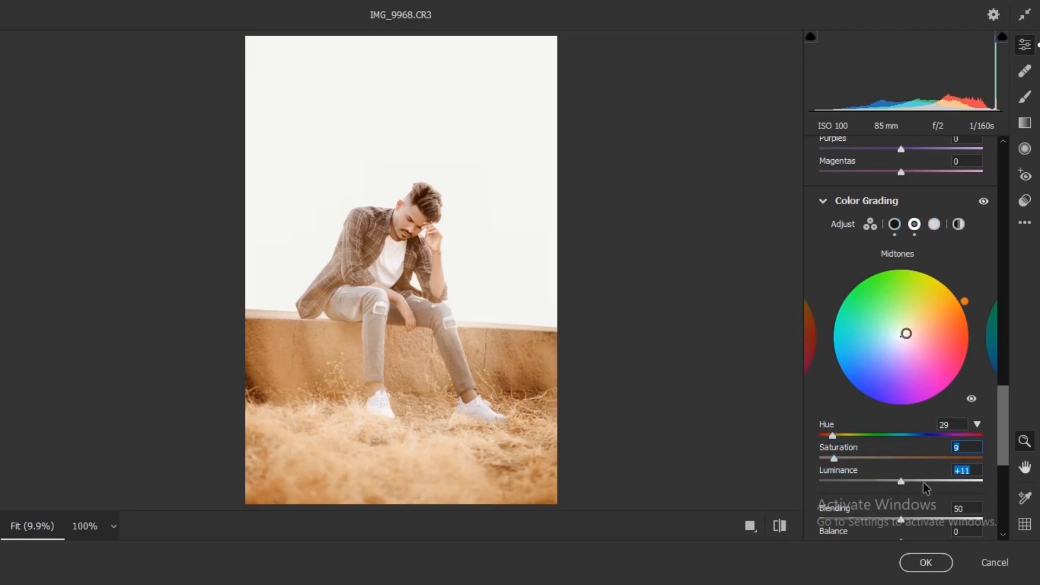
drag(901, 481, 882, 484)
drag(824, 459, 823, 461)
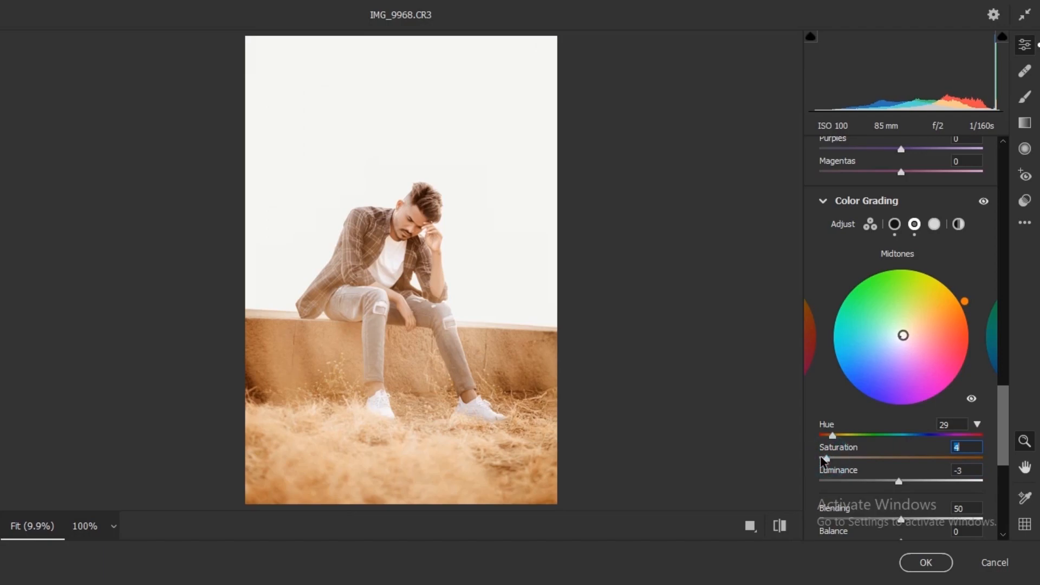
- Grade the highlights with hue 30, saturation 1 and luminance -15, and compare the result with the original photo
click(936, 225)
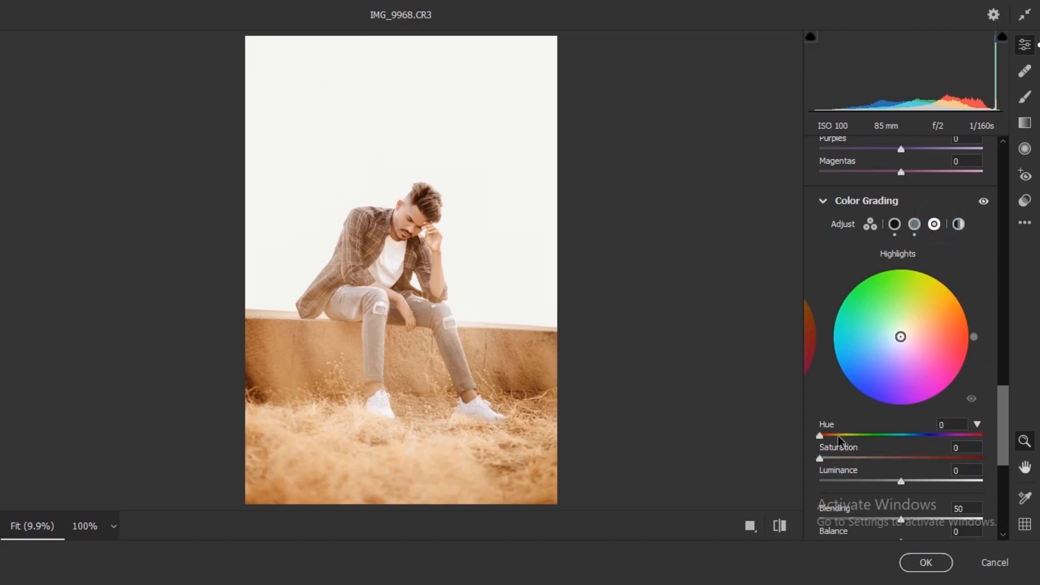
click(823, 458)
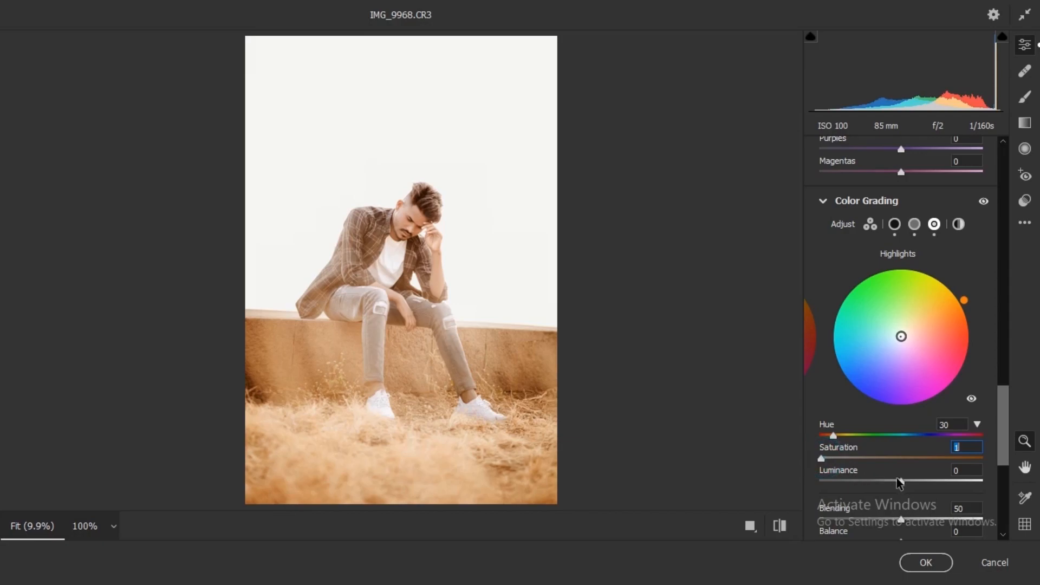
drag(867, 475, 897, 469)
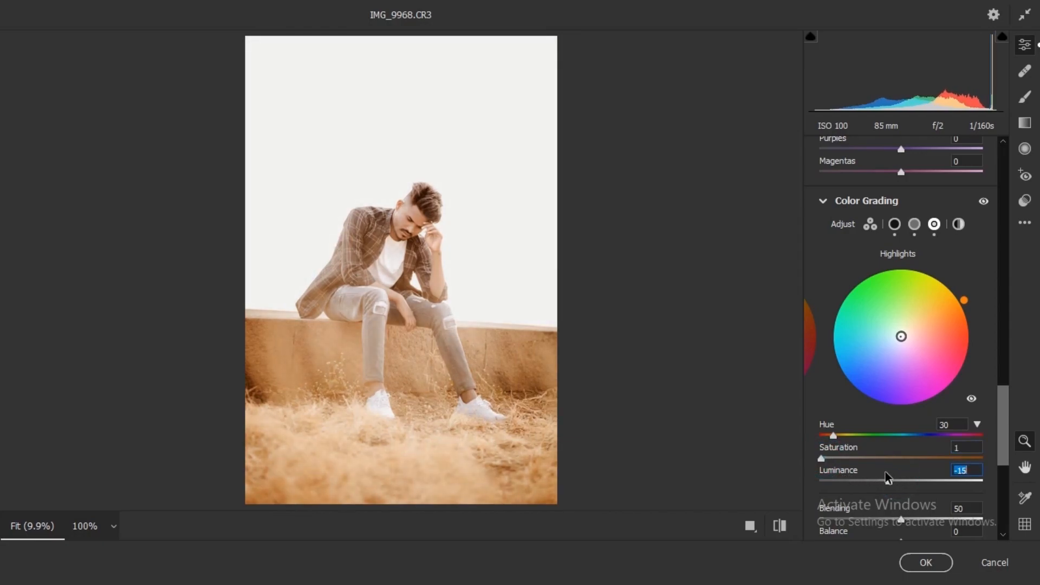
click(773, 528)
click(771, 528)
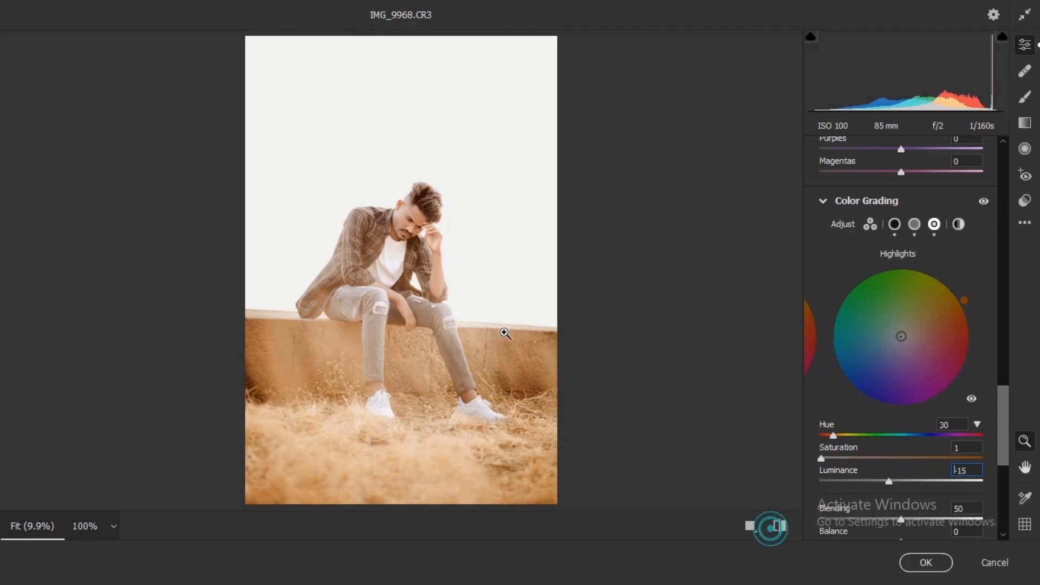
click(428, 222)
click(319, 285)
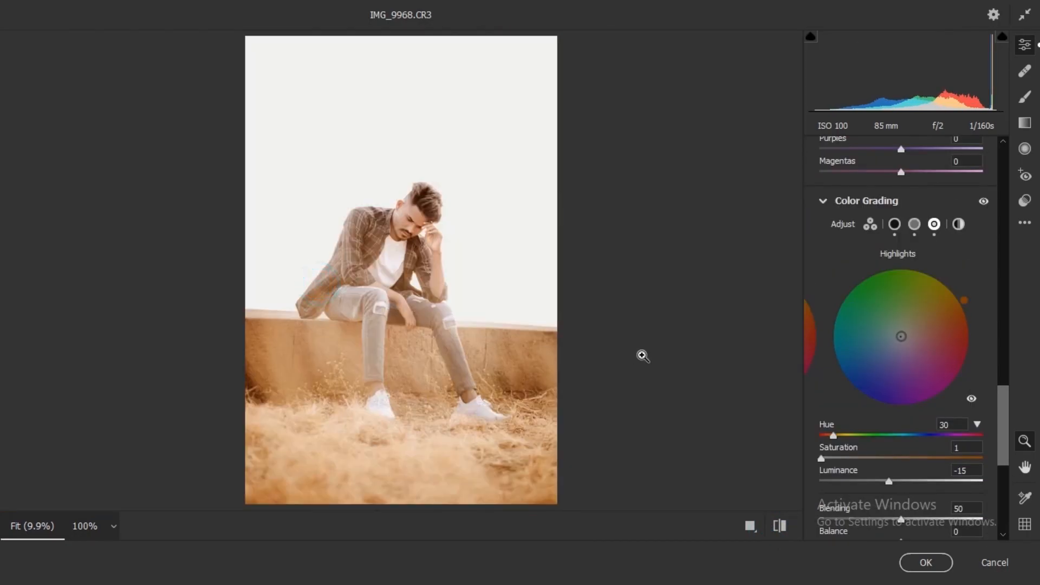
- Apply a global color grade of hue 177, saturation 6 and luminance +13, and compare the photo before and after
scroll(903, 277, up, 1)
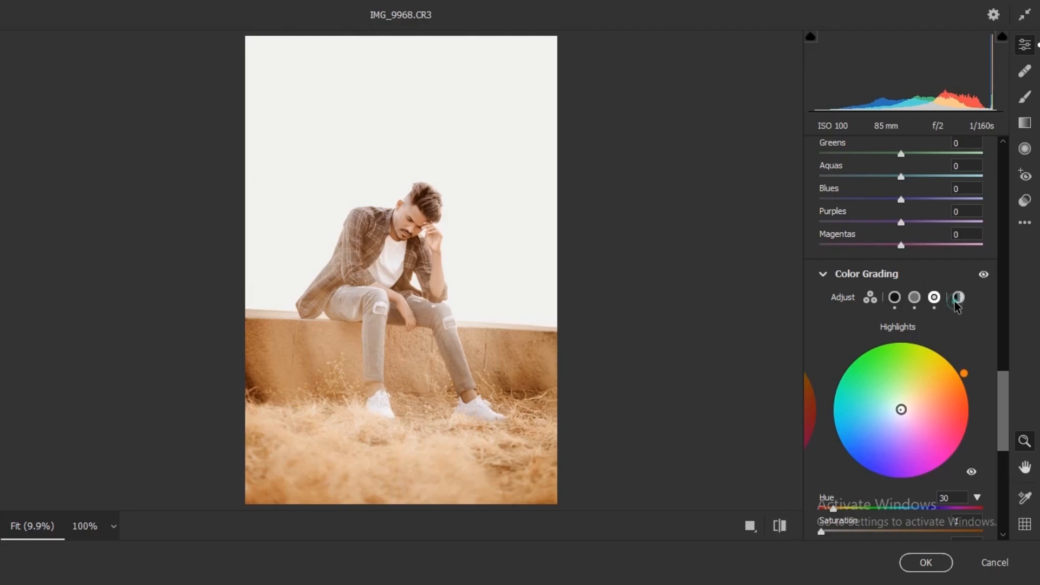
click(959, 297)
scroll(883, 443, down, 3)
drag(820, 385, 851, 384)
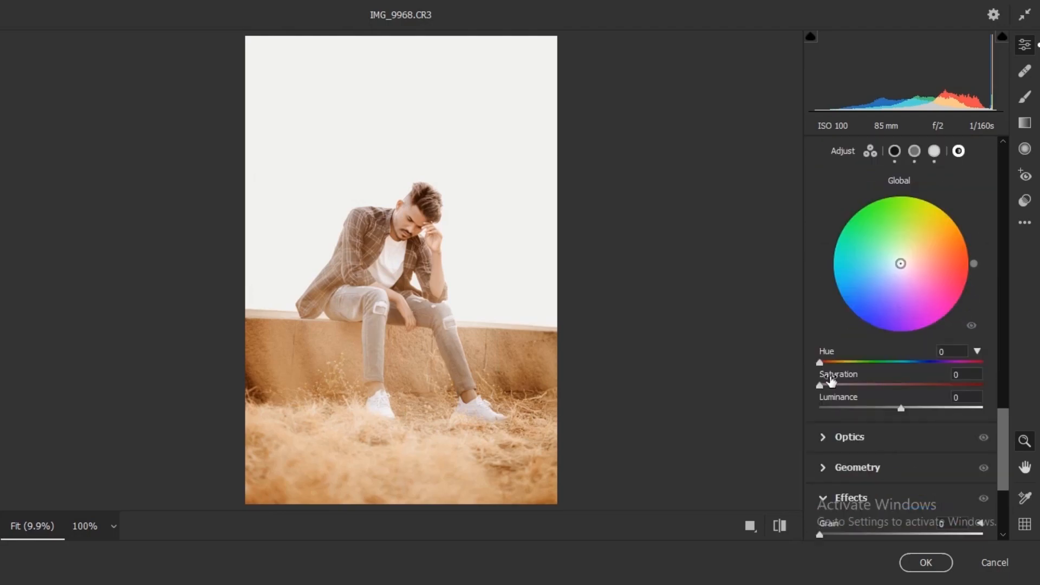
click(898, 362)
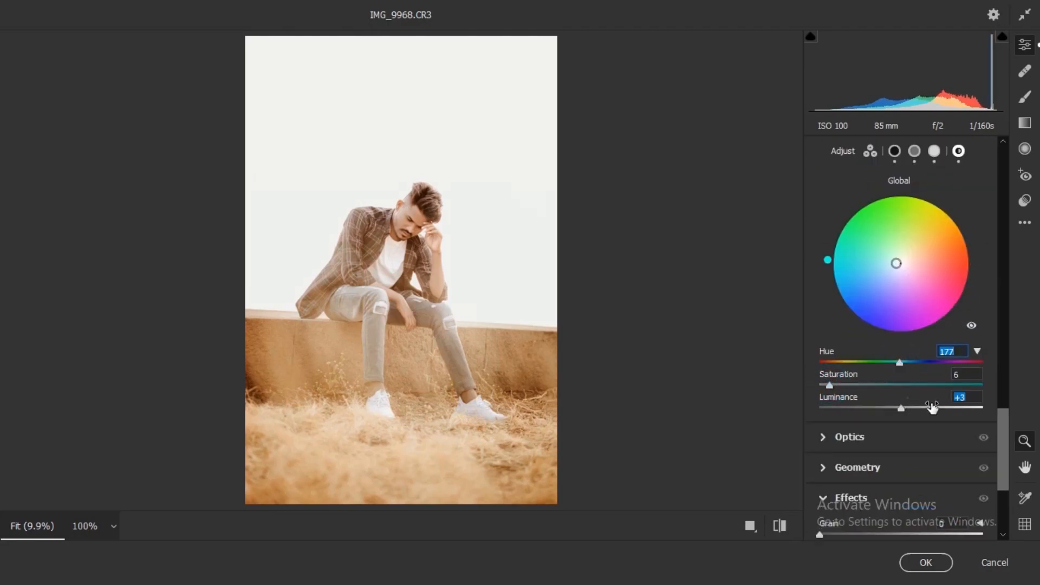
mouse_move(932, 408)
mouse_down()
mouse_move(873, 407)
mouse_move(919, 409)
mouse_up()
click(778, 524)
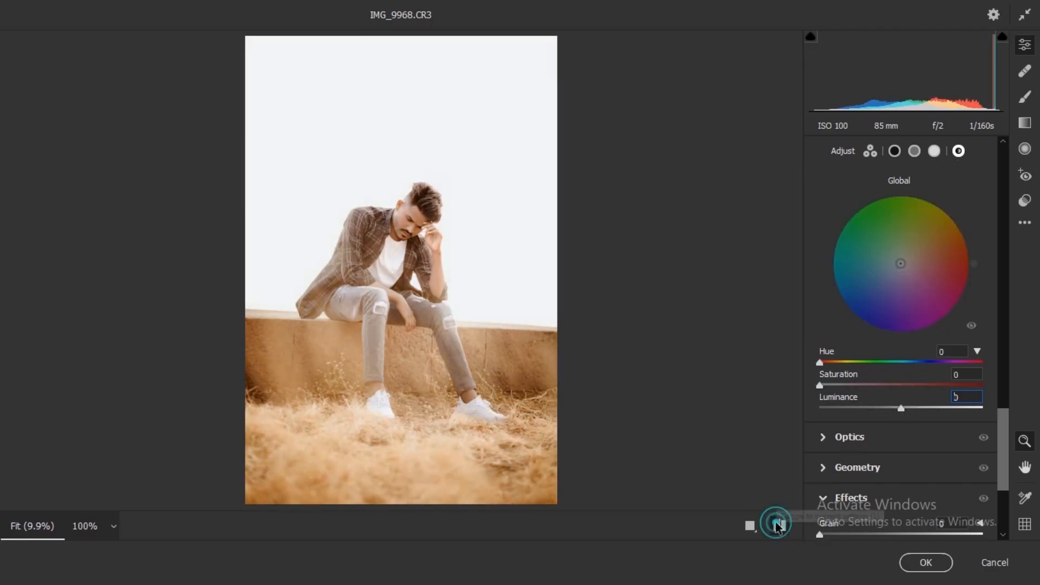
click(779, 525)
click(779, 524)
click(778, 525)
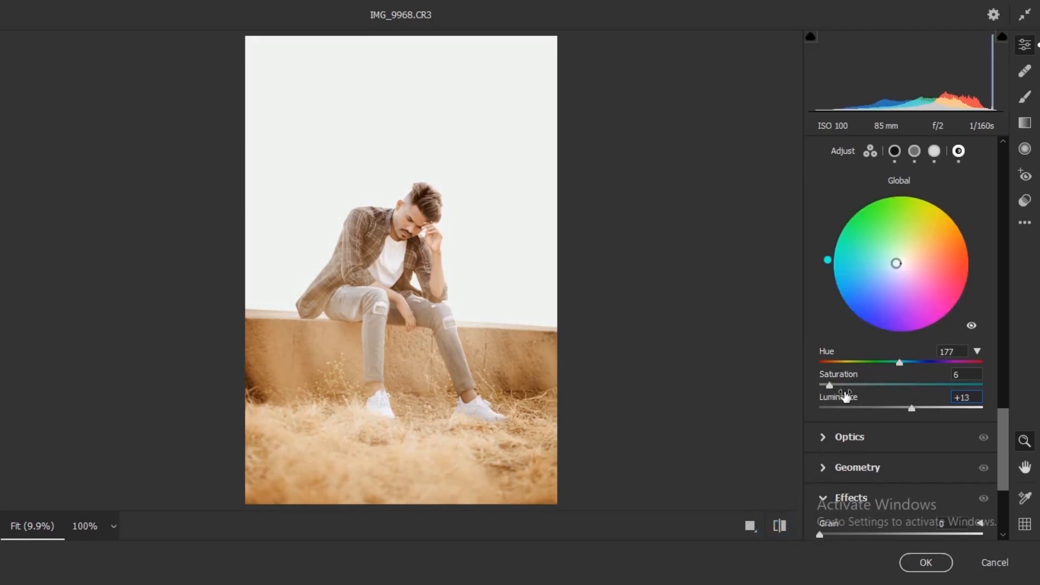
- Lower the global color grade's luminance to -40 and check the face at 100%
drag(912, 408, 871, 408)
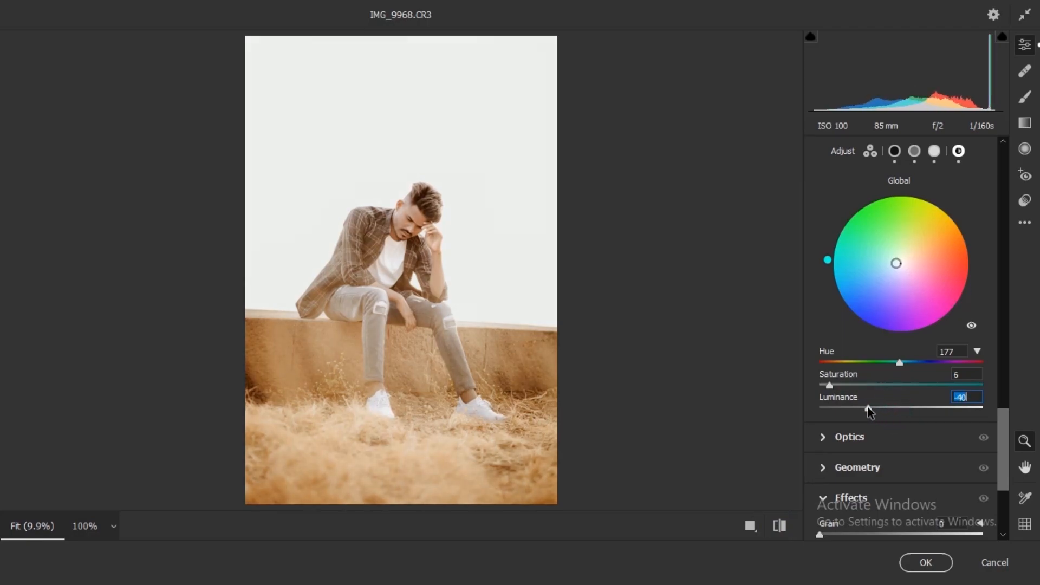
click(406, 234)
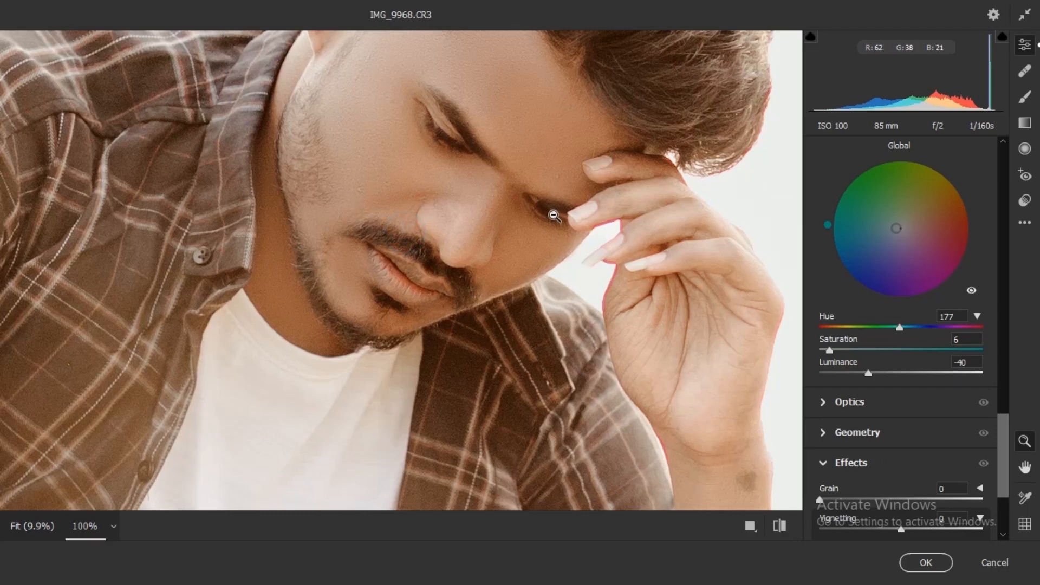
- Set the Reds saturation to +7 in the Color Mixer and apply the Camera Raw adjustments
scroll(898, 215, up, 6)
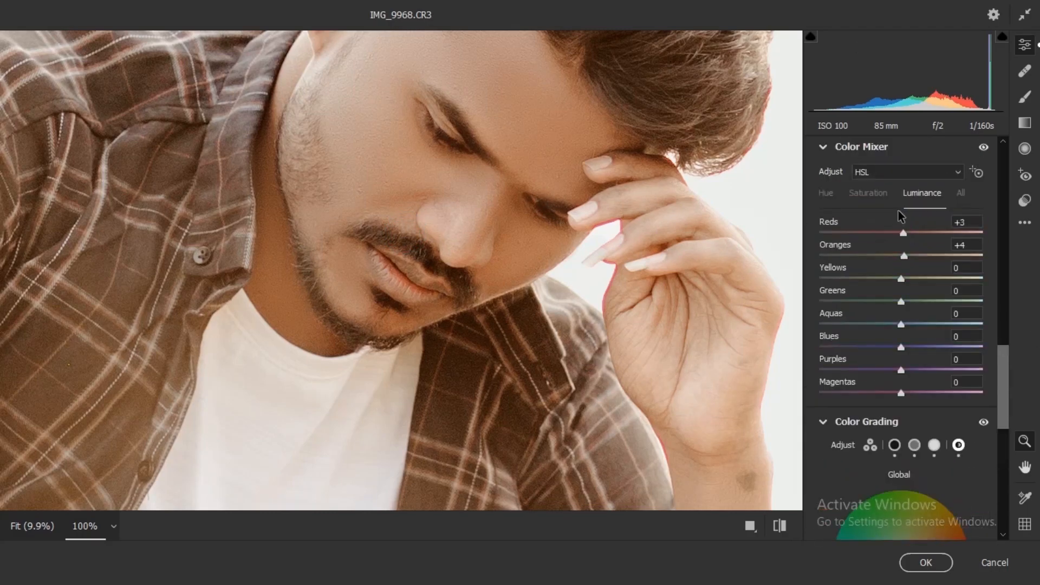
click(878, 198)
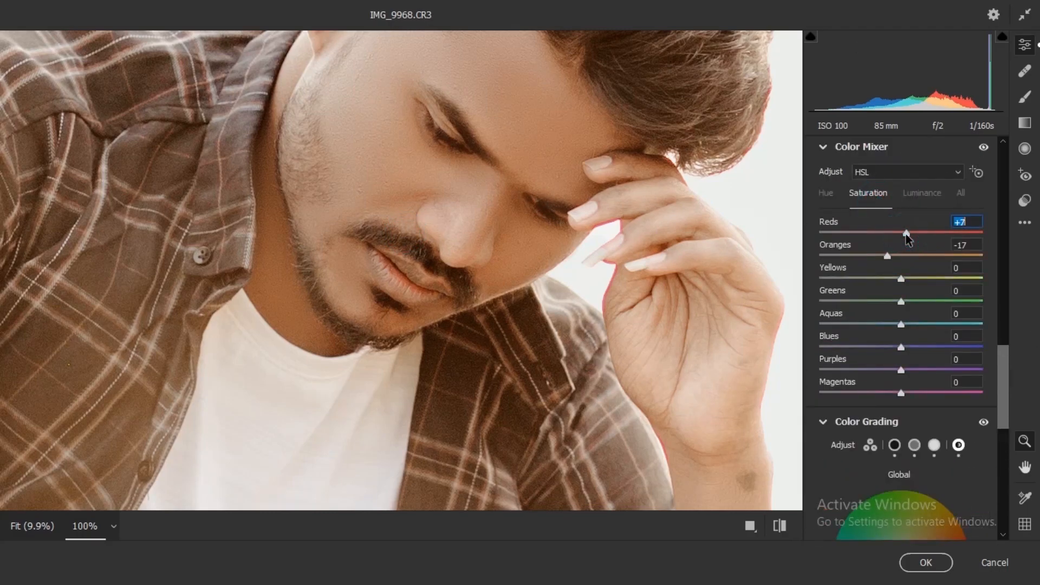
click(610, 233)
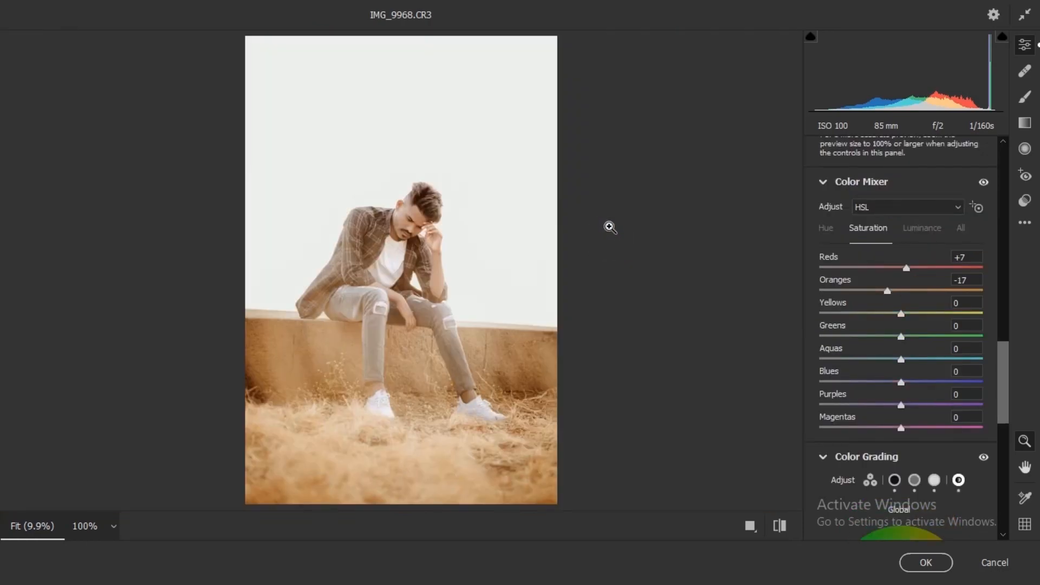
key(Return)
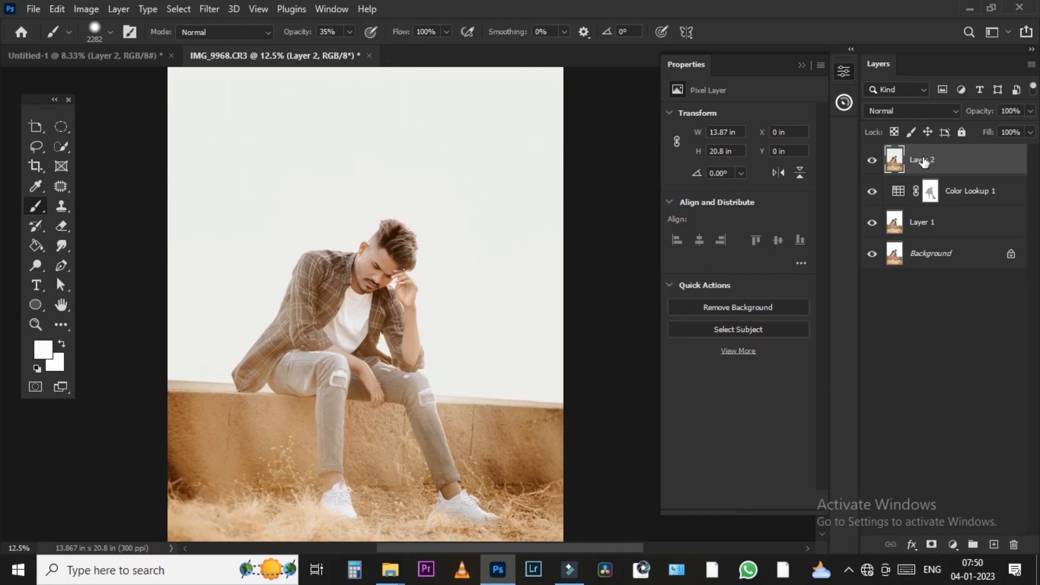
- Switch to the Untitled-1 document and select Layer 2, which holds the small poster image
scroll(360, 233, down, 2)
scroll(399, 294, up, 3)
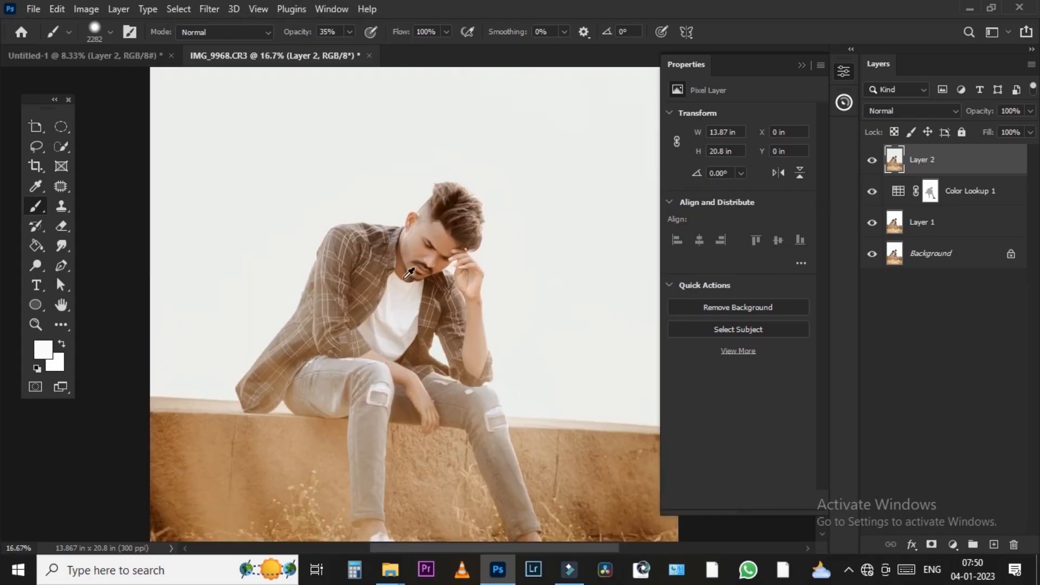
key(alt+Tab)
key(Escape)
click(123, 57)
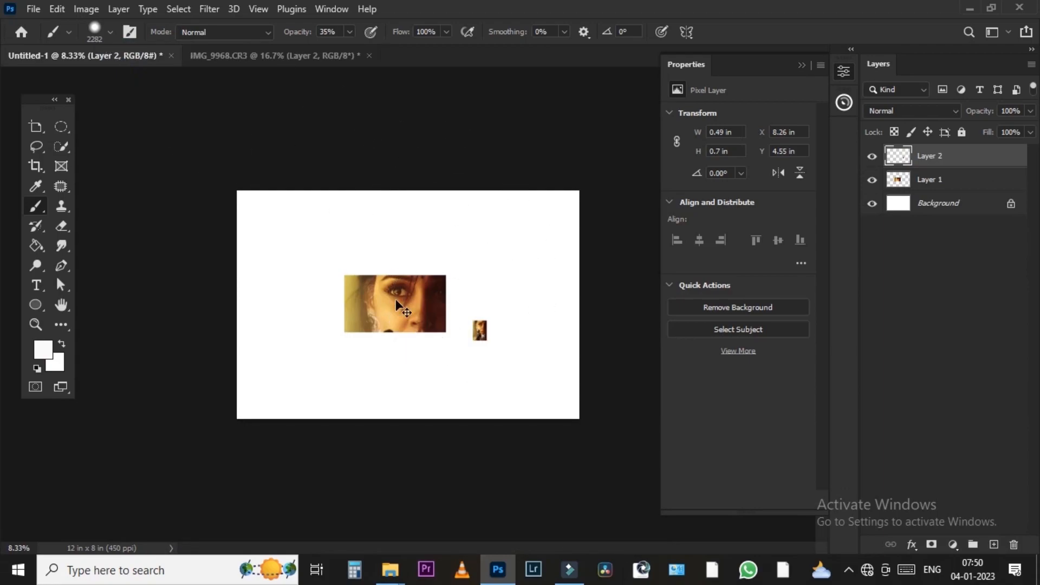
ctrl+right_click(396, 303)
click(417, 305)
ctrl+right_click(483, 329)
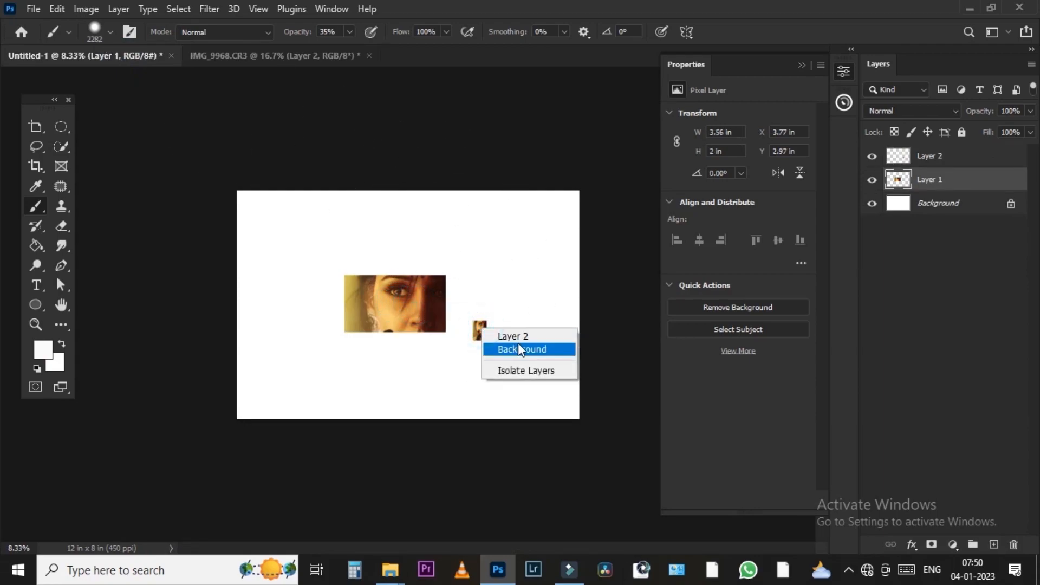
click(520, 349)
ctrl+right_click(482, 331)
click(507, 336)
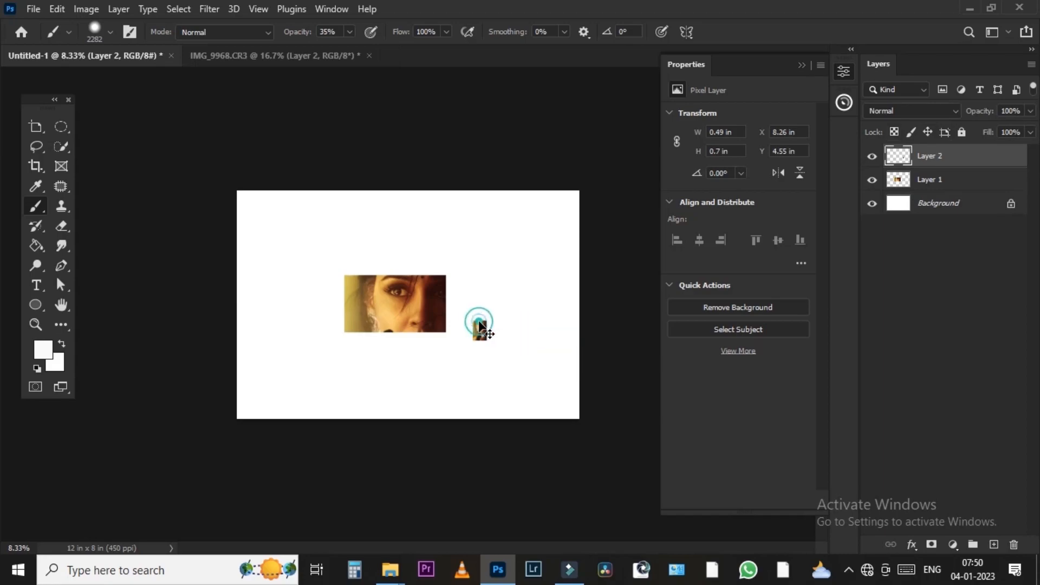
- Bring the small poster into the IMG_9968.CR3 document and scale it up to about 2036% over the portrait
drag(480, 325, 400, 237)
key(ctrl+minus)
key(ctrl+minus)
key(ctrl+t)
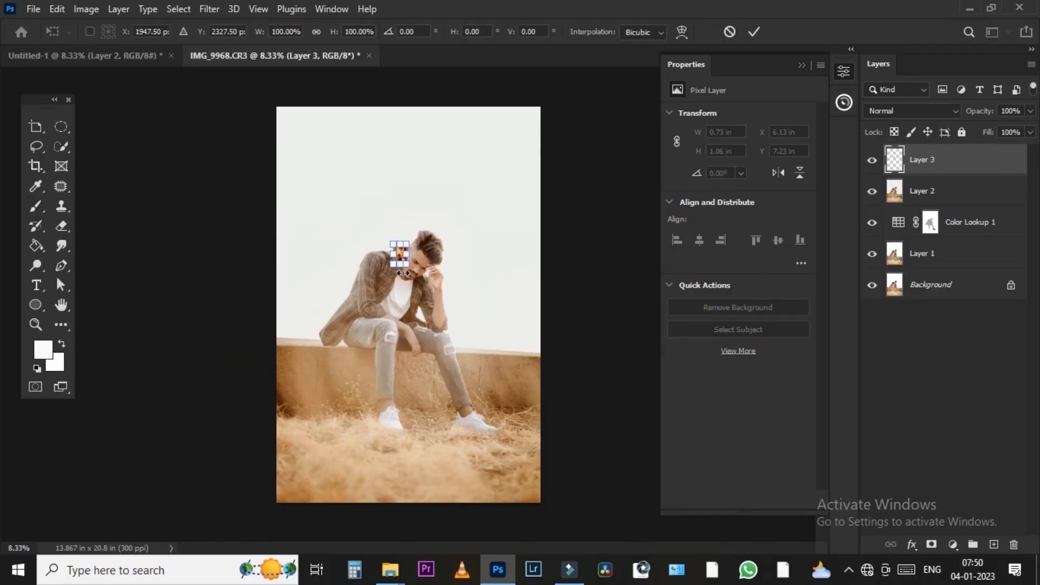
drag(402, 273, 638, 398)
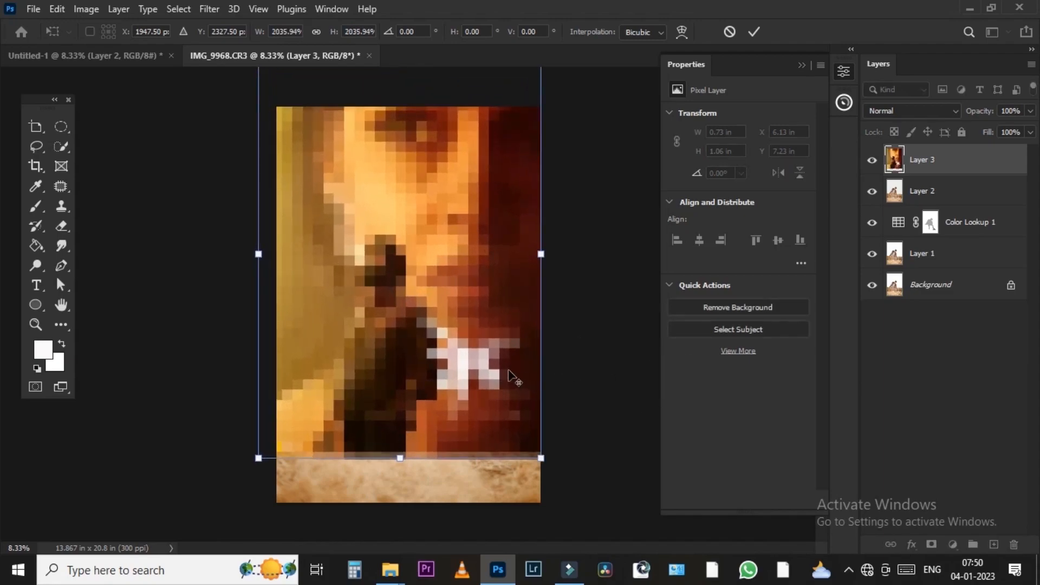
drag(509, 376, 509, 368)
key(Return)
- Move the enlarged poster slightly down over the portrait
key(b)
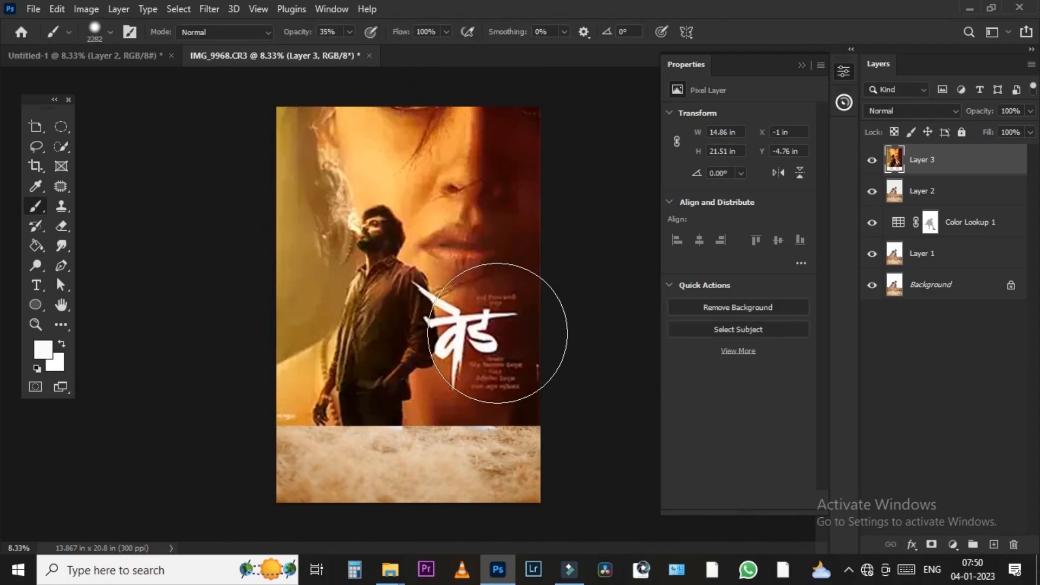
drag(498, 334, 493, 343)
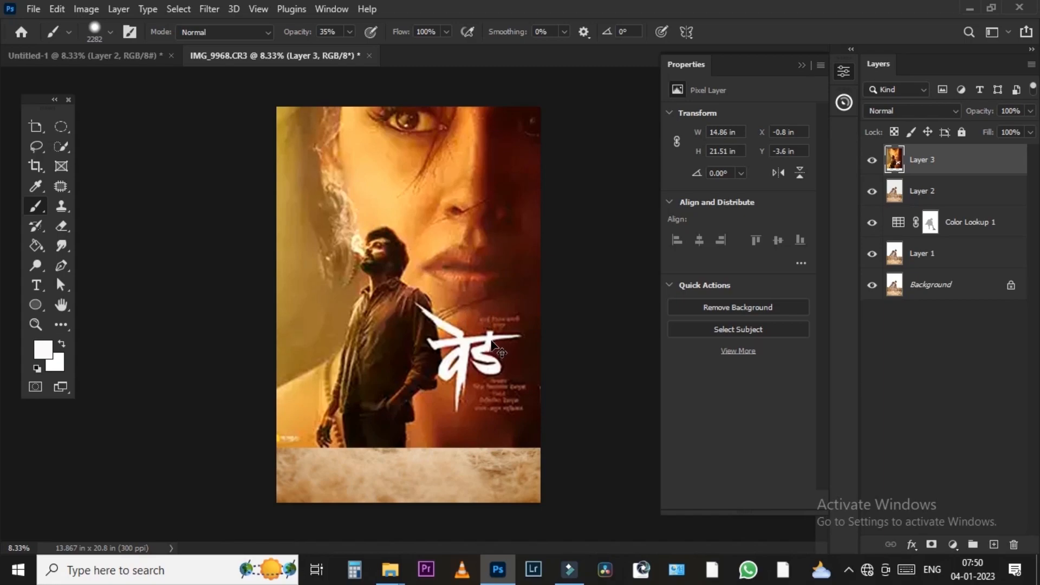
scroll(400, 172, up, 1)
scroll(412, 184, down, 3)
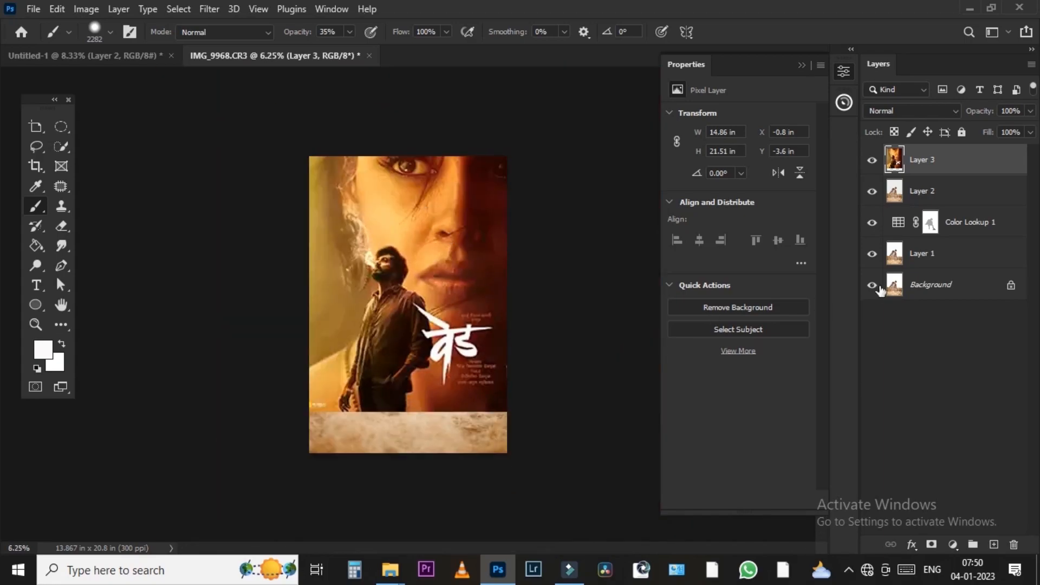
- Compare the image with and without the poster, and set the poster layer's opacity to 50%
click(910, 111)
click(892, 111)
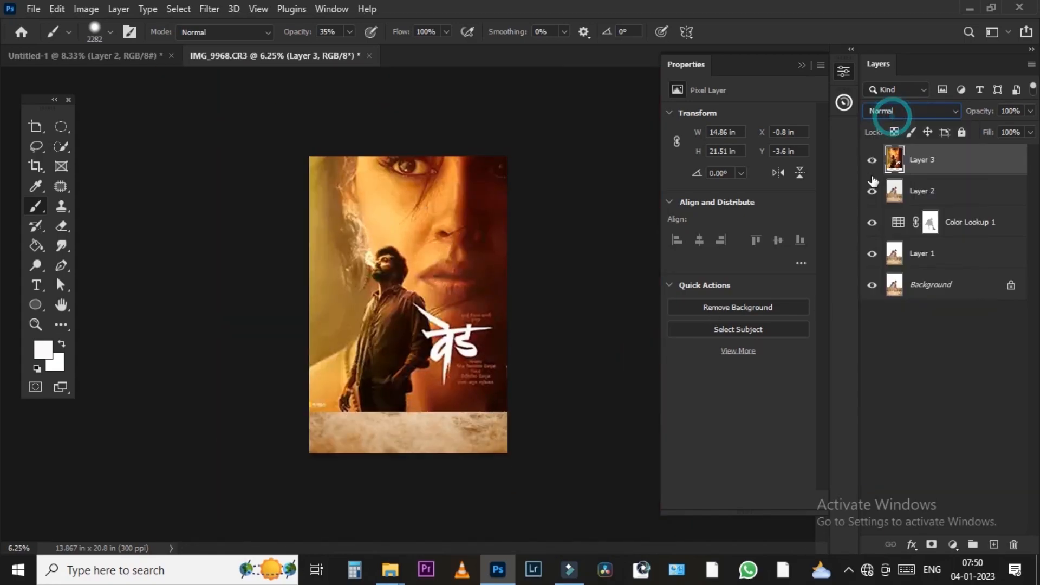
click(870, 166)
click(872, 163)
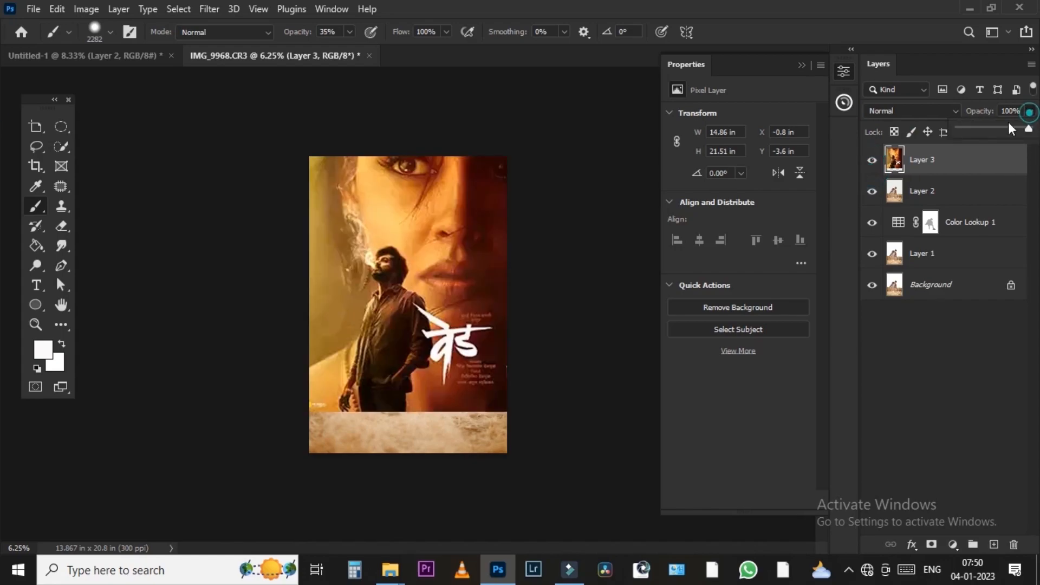
drag(1010, 123, 997, 126)
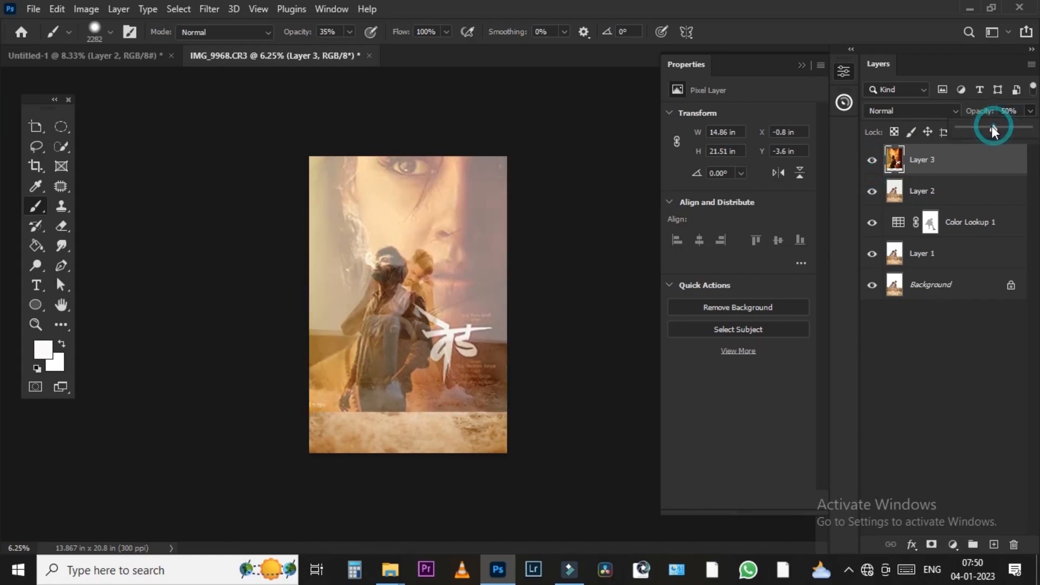
- Move the semi-transparent poster further down behind the seated man's position and hide its layer
scroll(378, 257, up, 3)
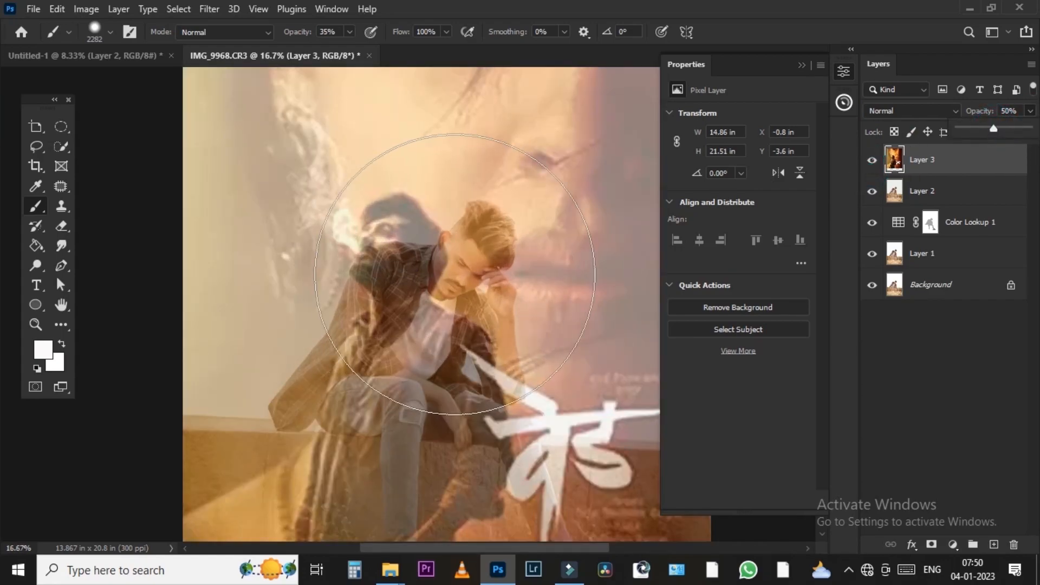
drag(525, 248, 474, 290)
key(ctrl+minus)
key(ctrl+minus)
scroll(414, 237, up, 1)
click(873, 161)
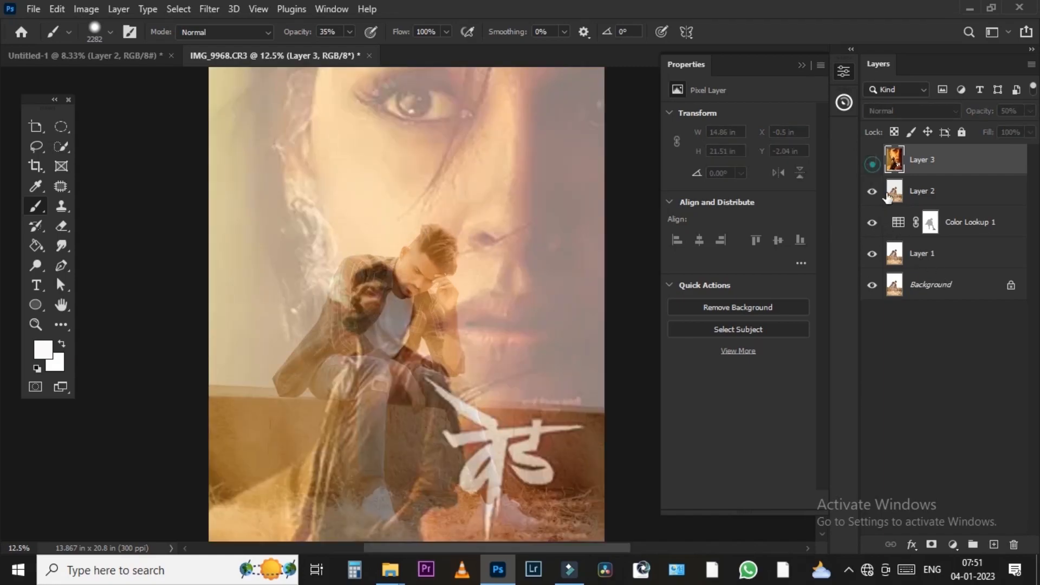
- Select the sky on Layer 2 with the Quick Selection tool, and subtract the wall's top edge from the selection
click(891, 191)
click(59, 144)
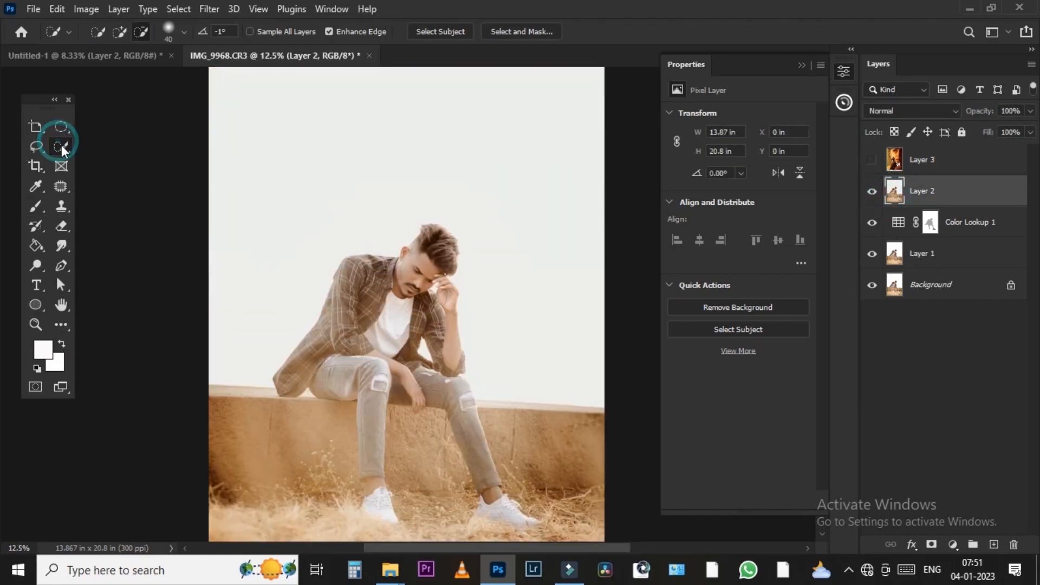
drag(285, 136, 464, 146)
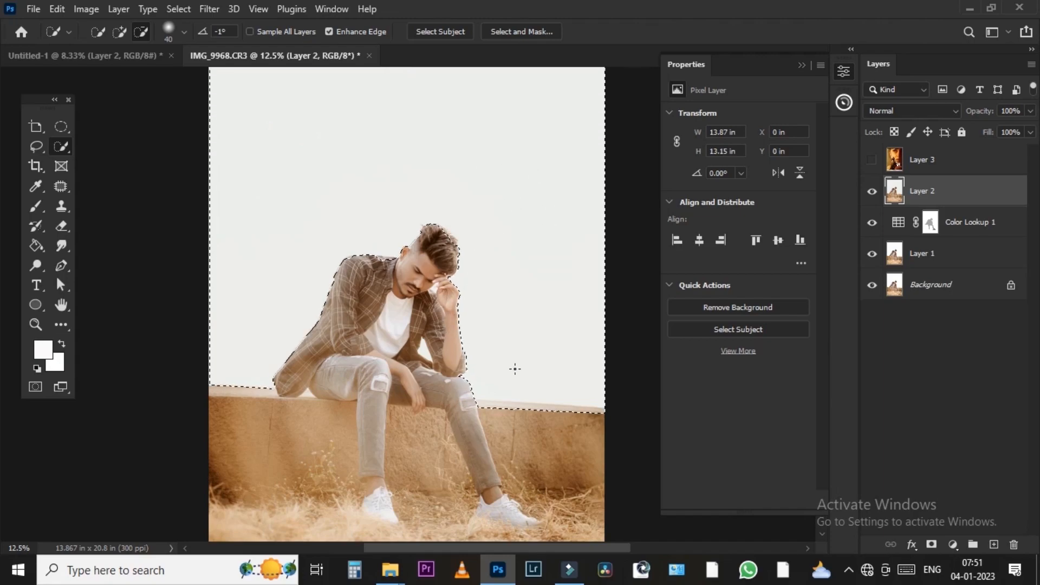
scroll(501, 408, up, 1)
scroll(500, 407, up, 1)
mouse_move(466, 392)
mouse_down()
mouse_move(448, 413)
mouse_move(720, 442)
mouse_up()
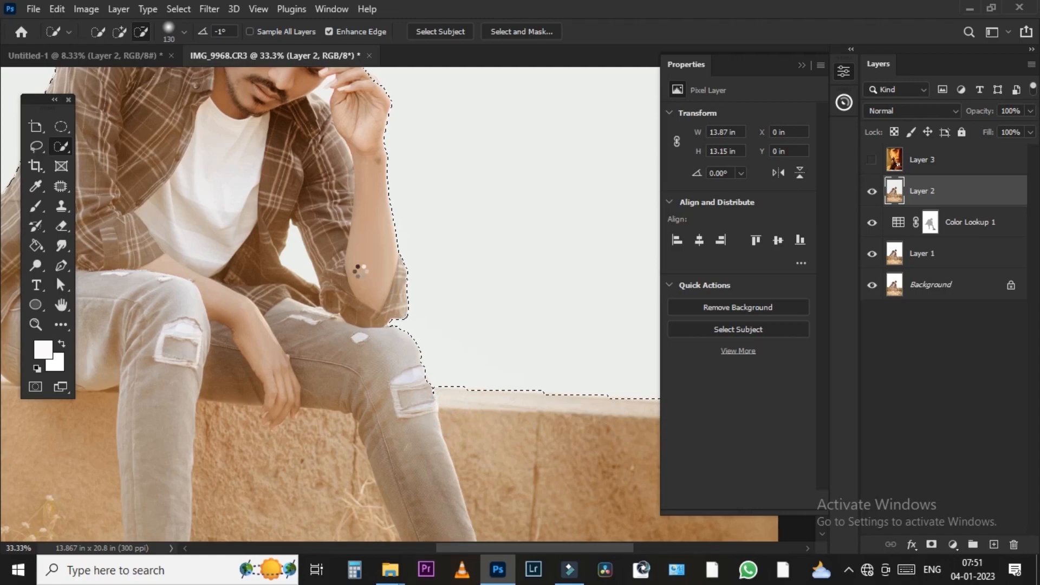
- Include the sky gap between the jacket and the raised arm's sleeve in the selection
scroll(302, 253, up, 3)
mouse_move(298, 252)
mouse_down()
mouse_move(263, 264)
mouse_move(298, 261)
mouse_move(286, 233)
mouse_move(291, 267)
mouse_up()
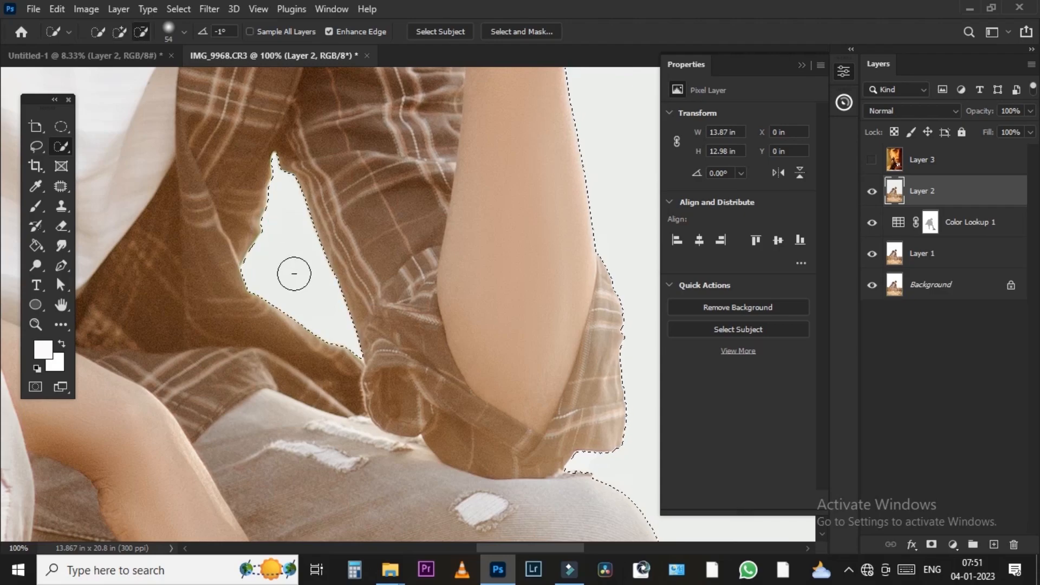
scroll(299, 235, down, 2)
- Refine the sky selection along the knuckles of the raised hand
scroll(533, 266, up, 2)
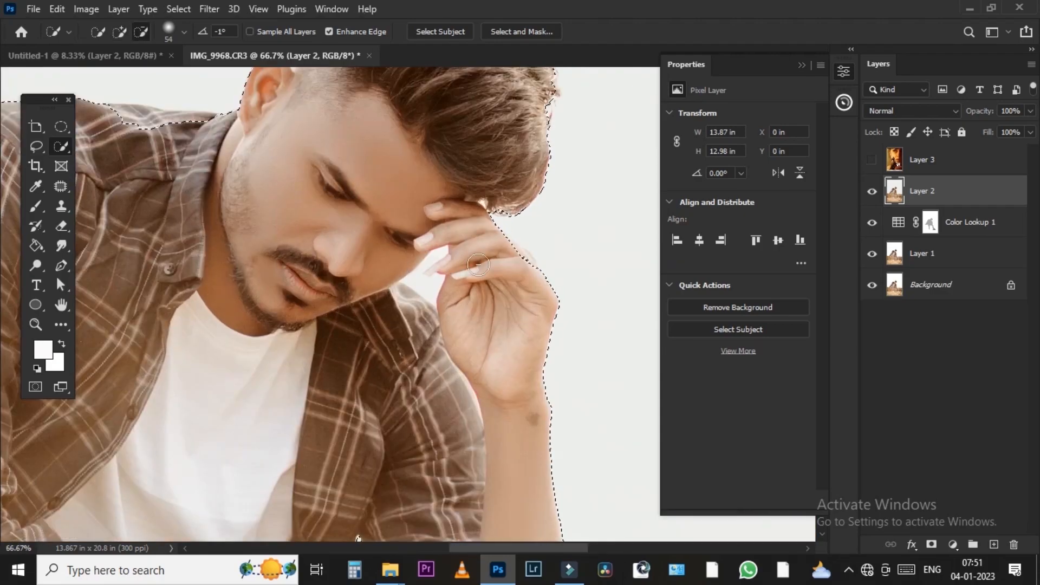
drag(533, 266, 529, 260)
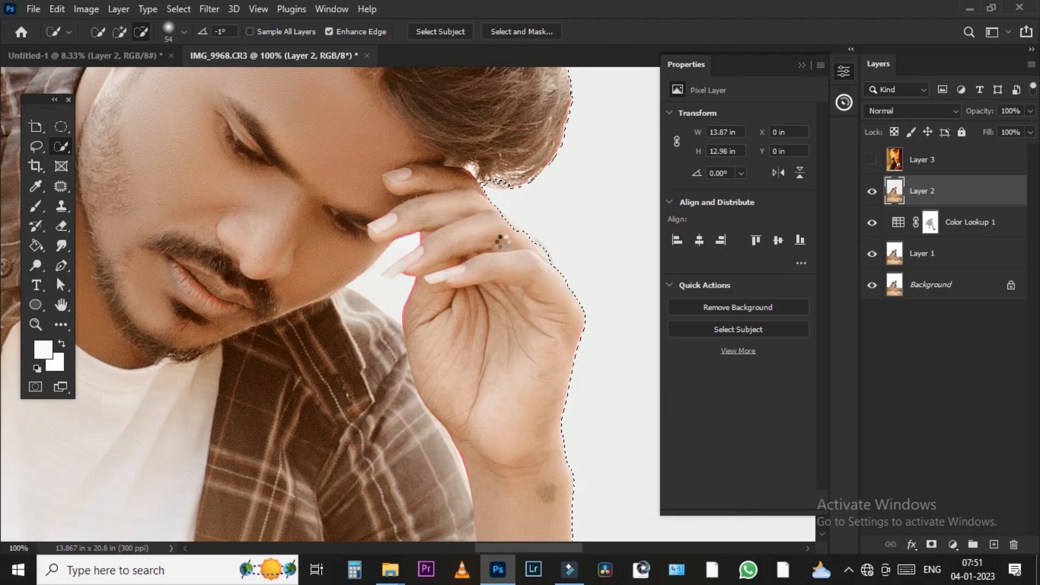
drag(503, 242, 497, 240)
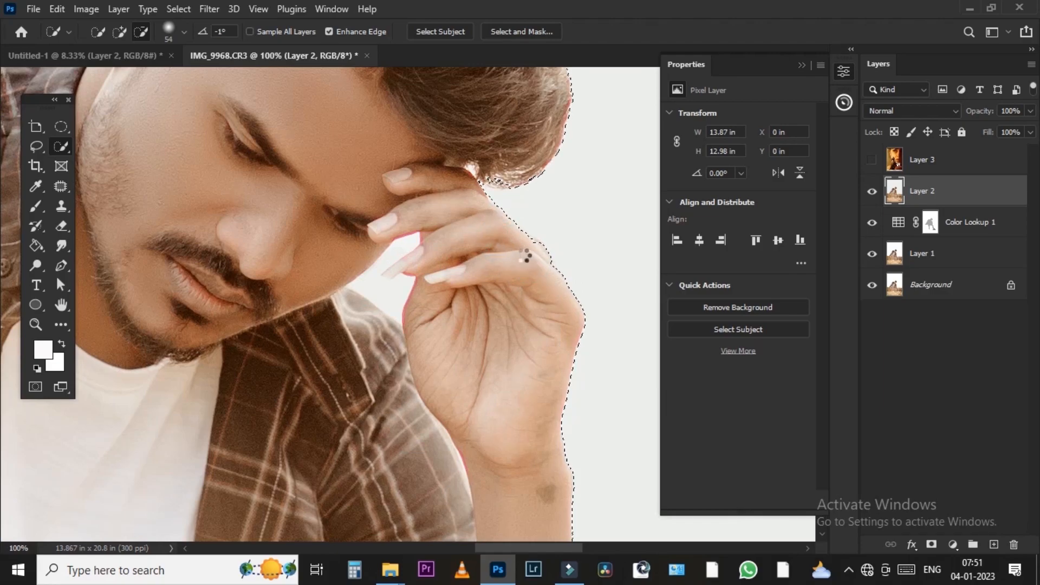
- Add the small sky gap between the face and fingers to the selection, excluding the fingertip, skin and collar
scroll(373, 269, up, 2)
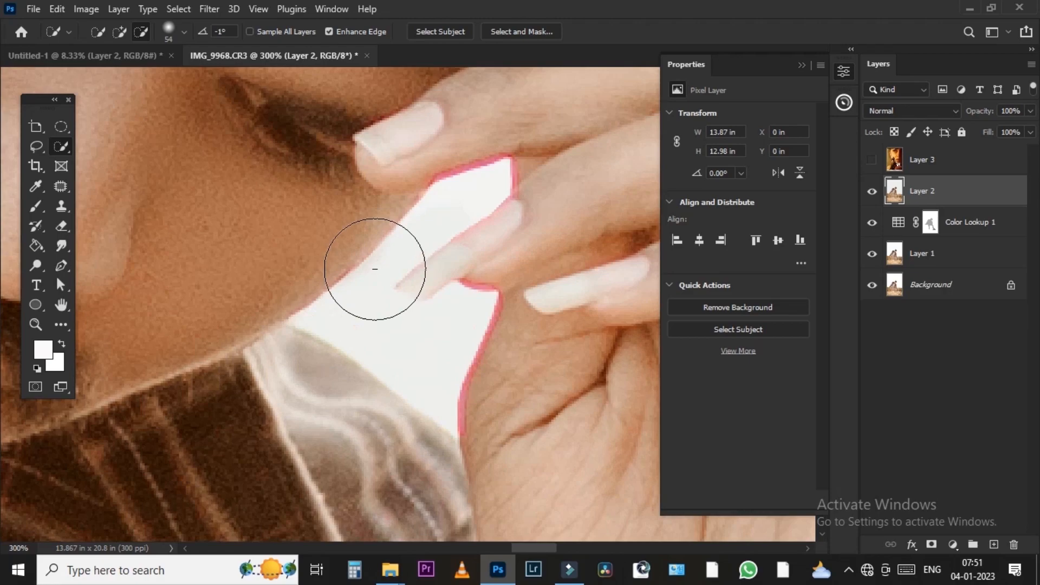
mouse_move(395, 277)
mouse_down()
mouse_move(383, 278)
mouse_move(385, 268)
mouse_up()
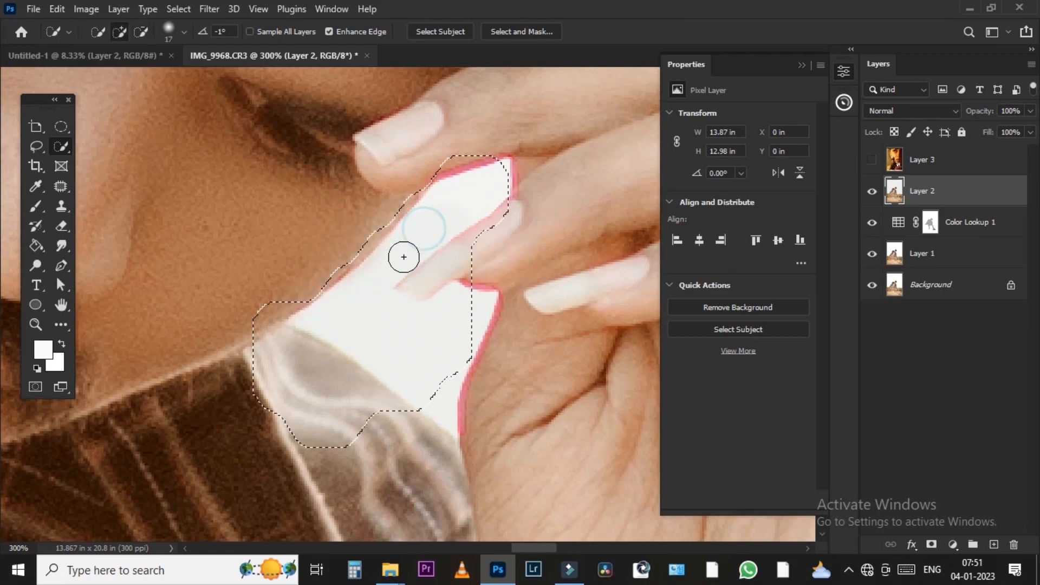
mouse_move(381, 291)
mouse_down()
mouse_move(465, 293)
mouse_move(442, 271)
mouse_move(418, 286)
mouse_move(478, 248)
mouse_move(446, 265)
mouse_move(553, 164)
mouse_move(544, 181)
mouse_move(509, 188)
mouse_move(388, 262)
mouse_move(267, 348)
mouse_up()
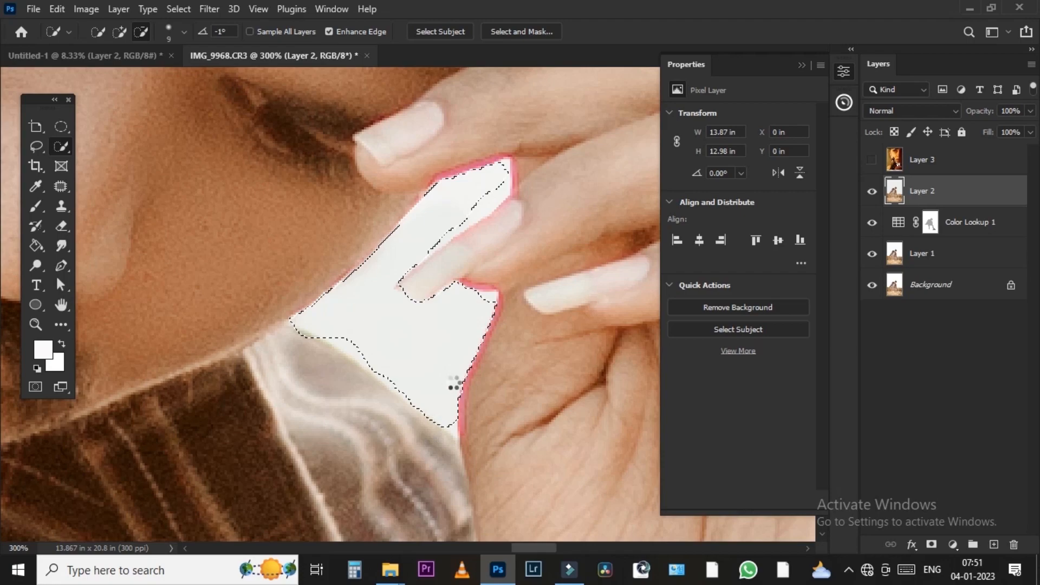
scroll(453, 383, down, 3)
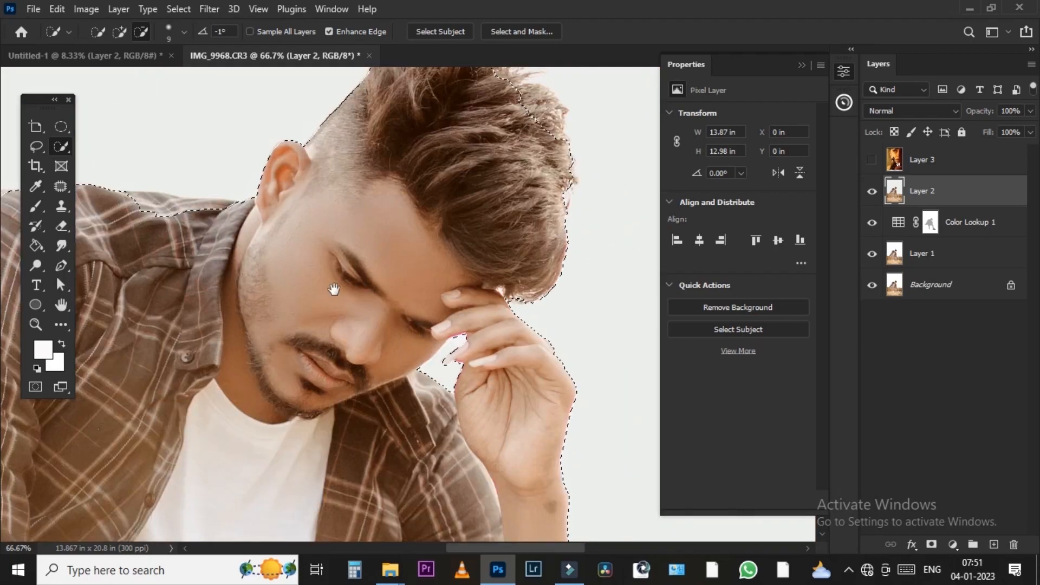
- Correct the sky selection along the shirt's shoulder and collar so that it follows their outline
drag(335, 289, 548, 418)
scroll(343, 345, up, 3)
drag(342, 345, 353, 350)
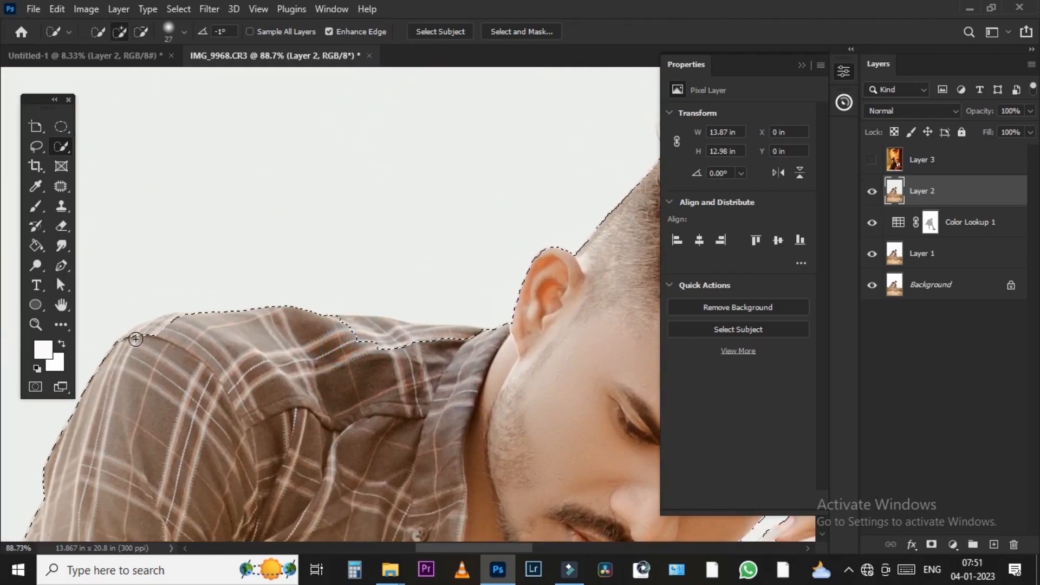
drag(135, 358, 157, 325)
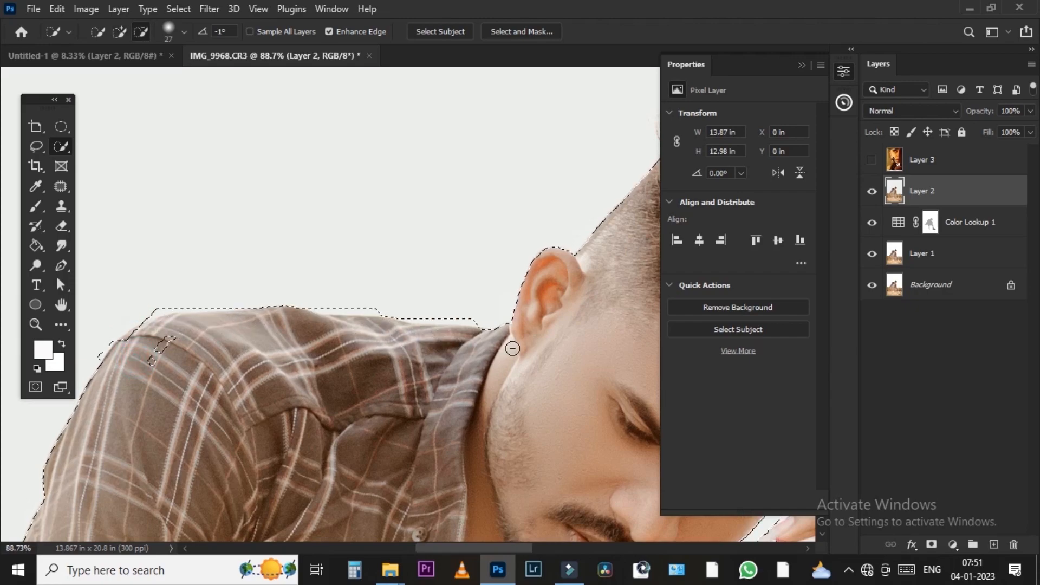
drag(146, 342, 183, 362)
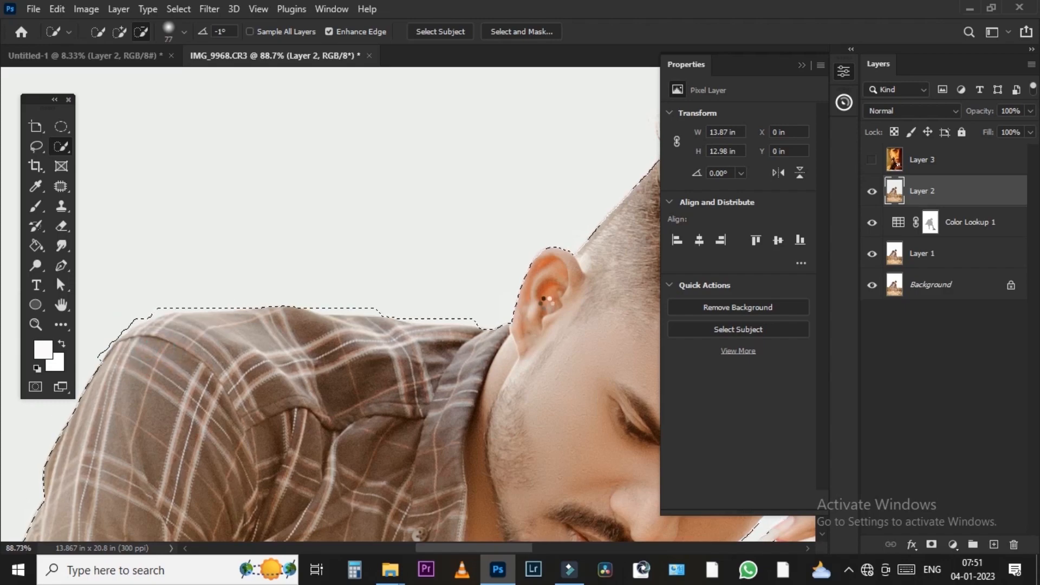
scroll(398, 289, down, 6)
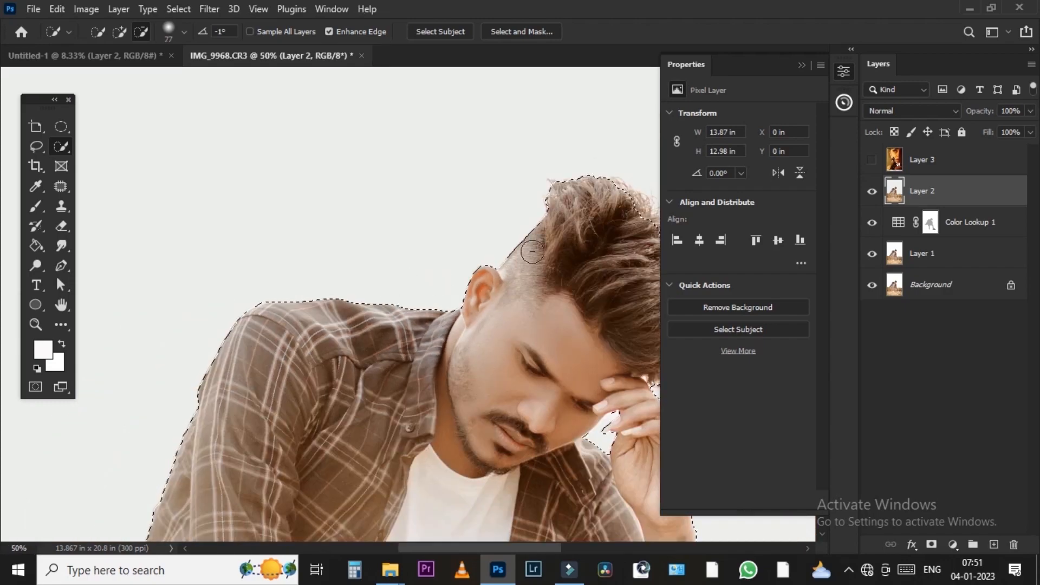
- Undo the last change to the sky selection around the hair
mouse_move(620, 204)
mouse_down()
mouse_move(374, 309)
mouse_move(383, 332)
mouse_move(429, 363)
mouse_up()
scroll(380, 314, up, 1)
key(ctrl+z)
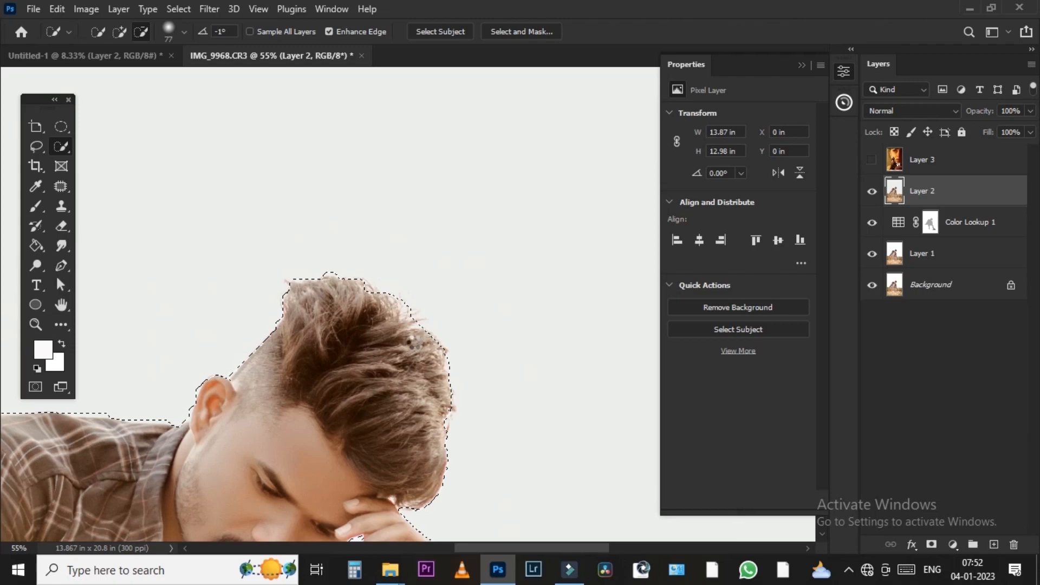
- Show the poster on Layer 3 and add a layer mask from the sky selection so it sits behind the man
scroll(372, 296, down, 5)
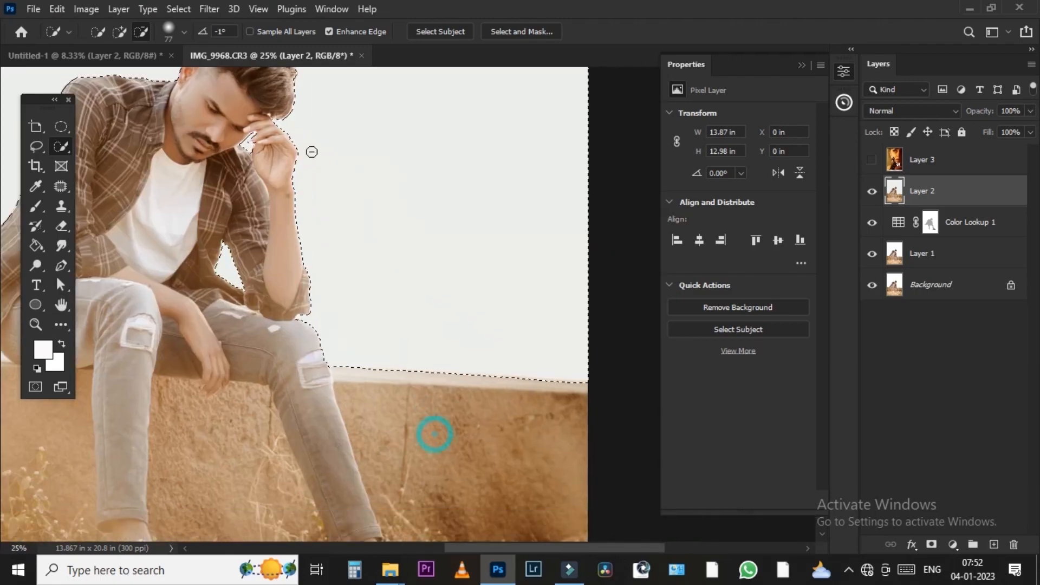
scroll(384, 279, down, 1)
scroll(337, 275, up, 1)
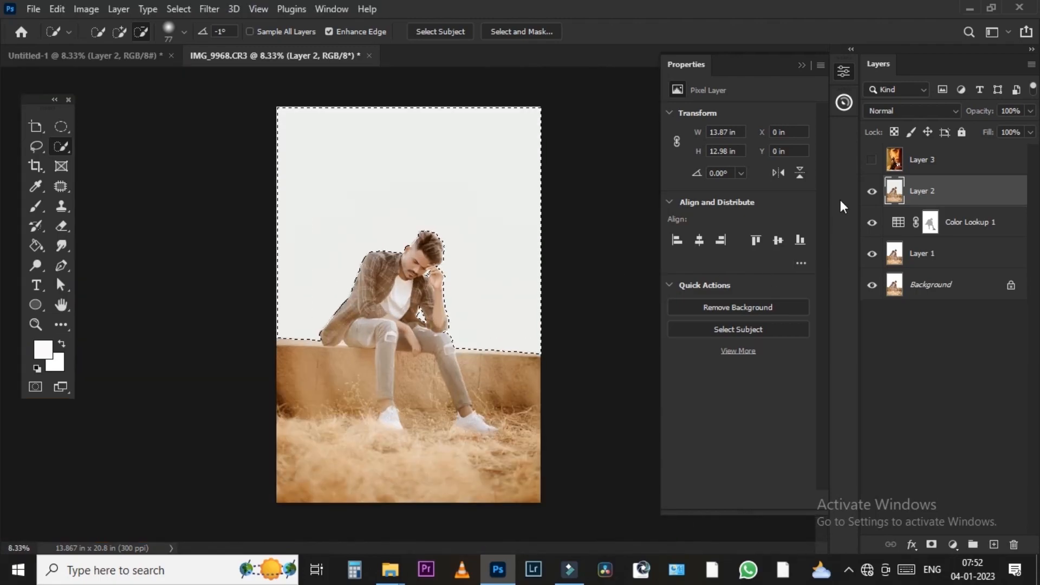
click(933, 164)
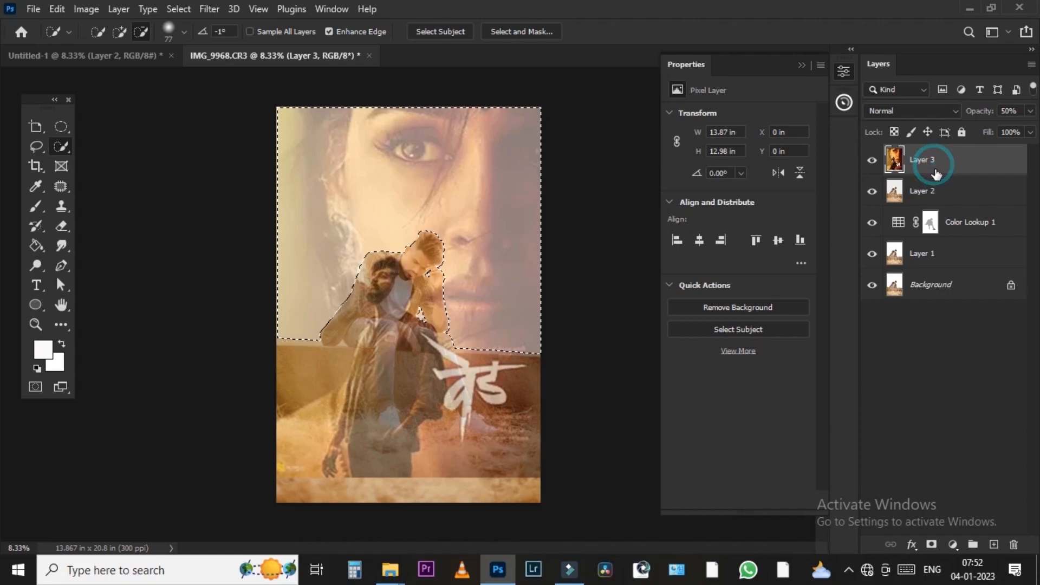
click(931, 544)
scroll(410, 260, up, 6)
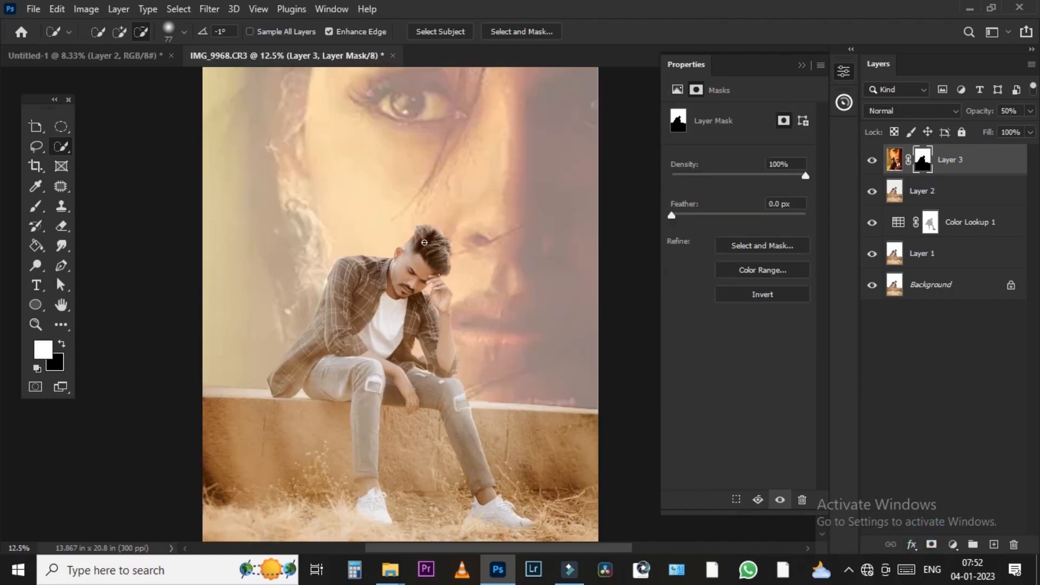
scroll(424, 242, down, 6)
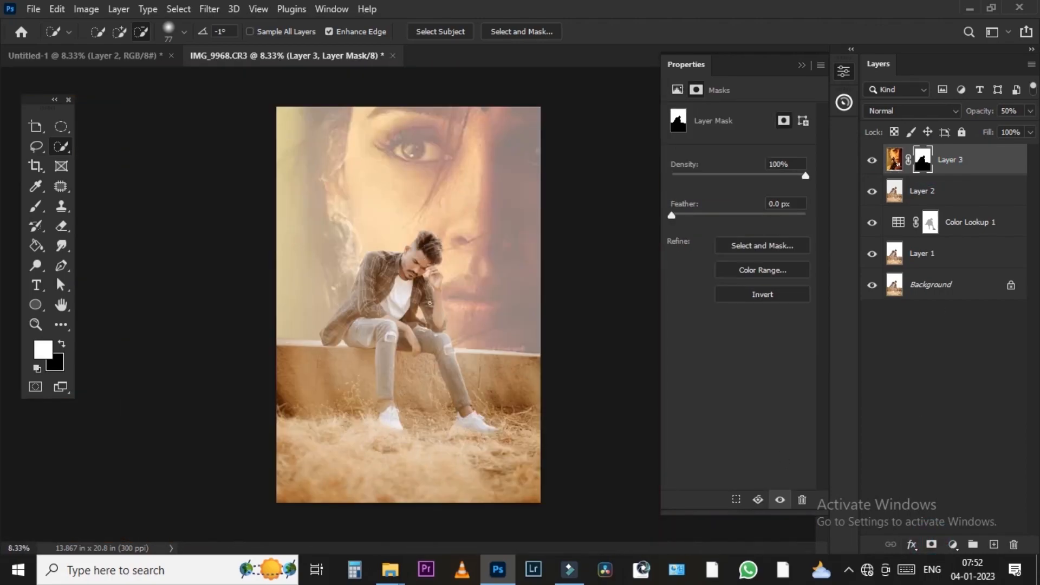
- Set the opacity of the masked poster layer to 86%
scroll(371, 339, up, 1)
scroll(542, 331, down, 2)
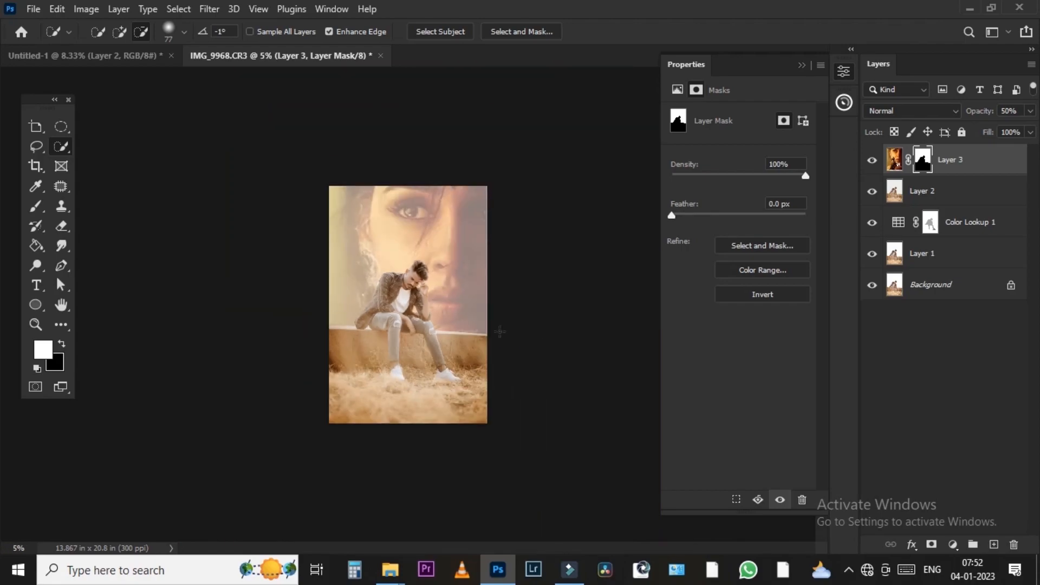
click(1027, 110)
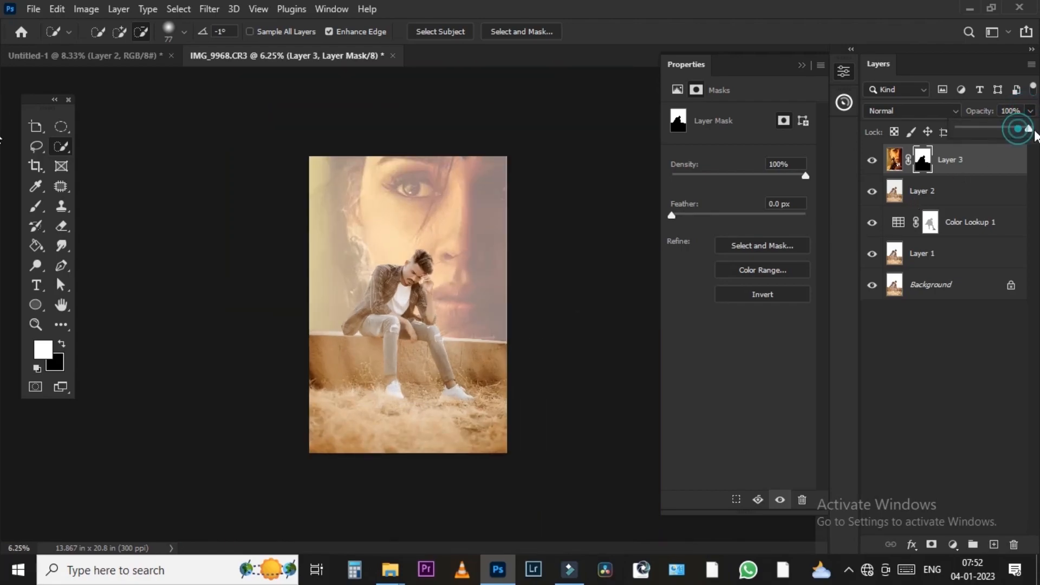
scroll(445, 300, up, 3)
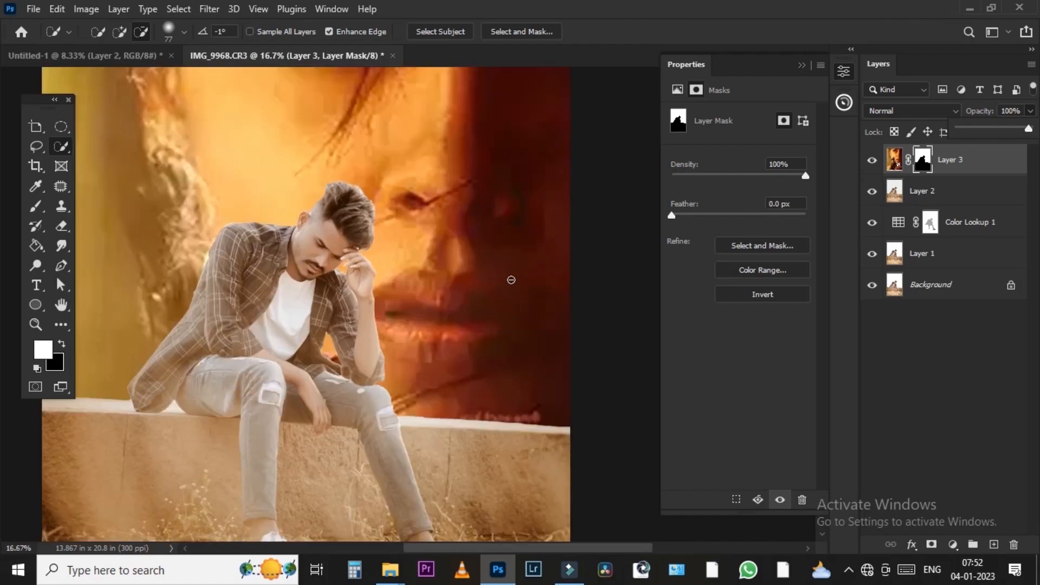
scroll(347, 283, down, 3)
scroll(511, 224, up, 2)
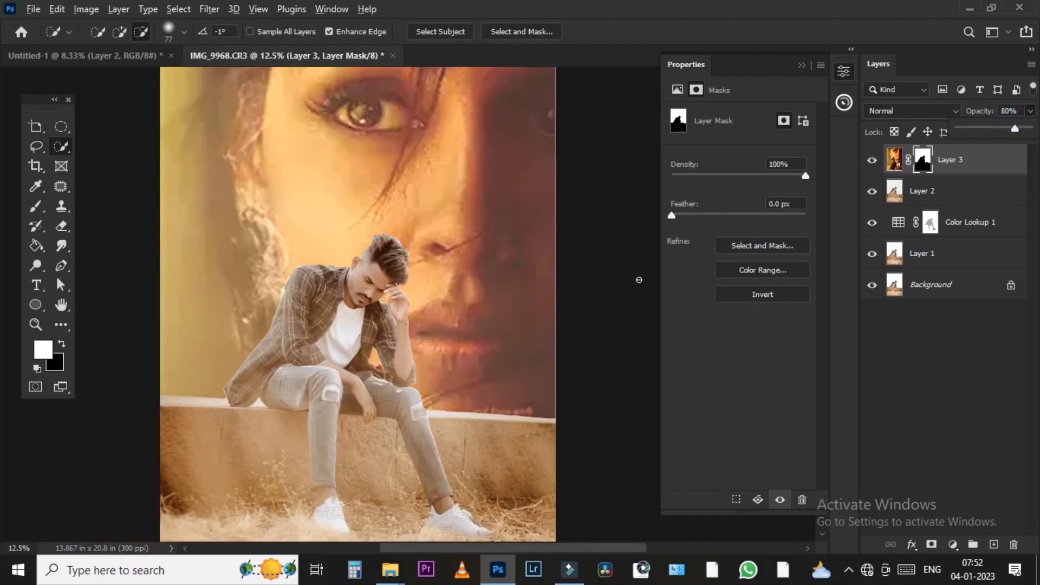
drag(1018, 135, 1020, 133)
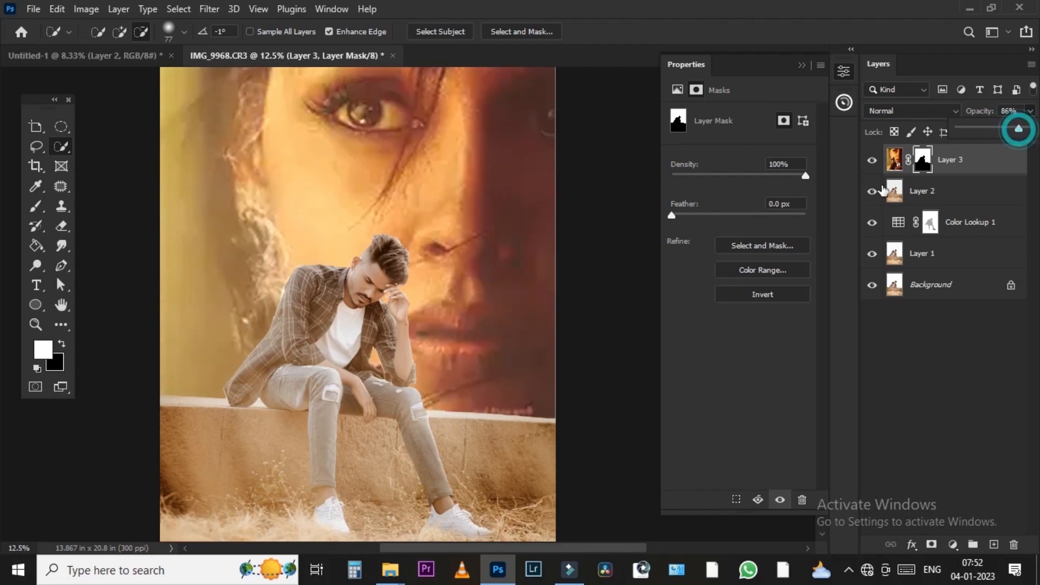
- Choose the Brush tool, duplicate masked Layer 3, hide the copy and target the original layer's mask
scroll(414, 382, up, 4)
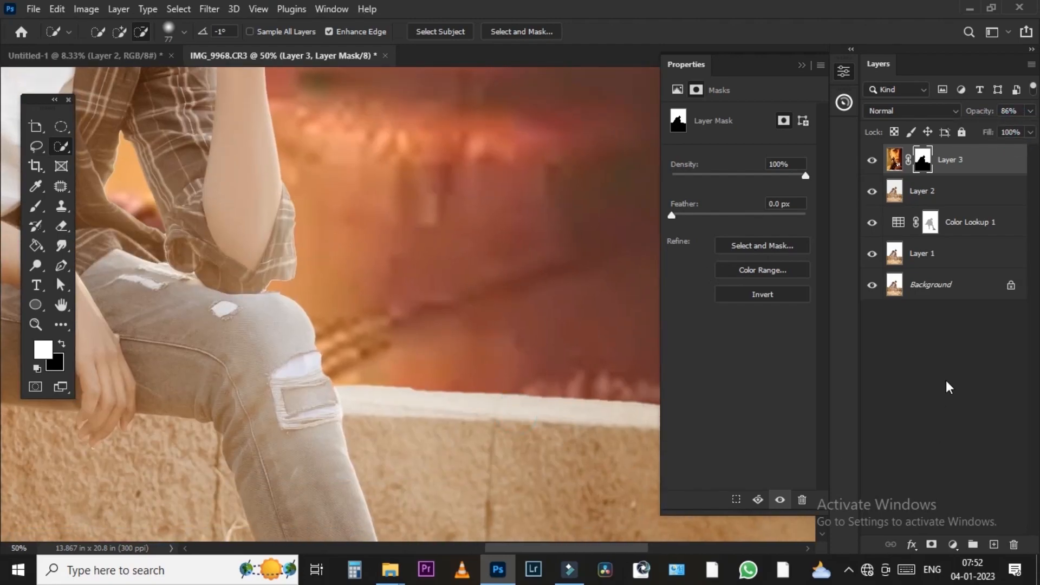
click(30, 208)
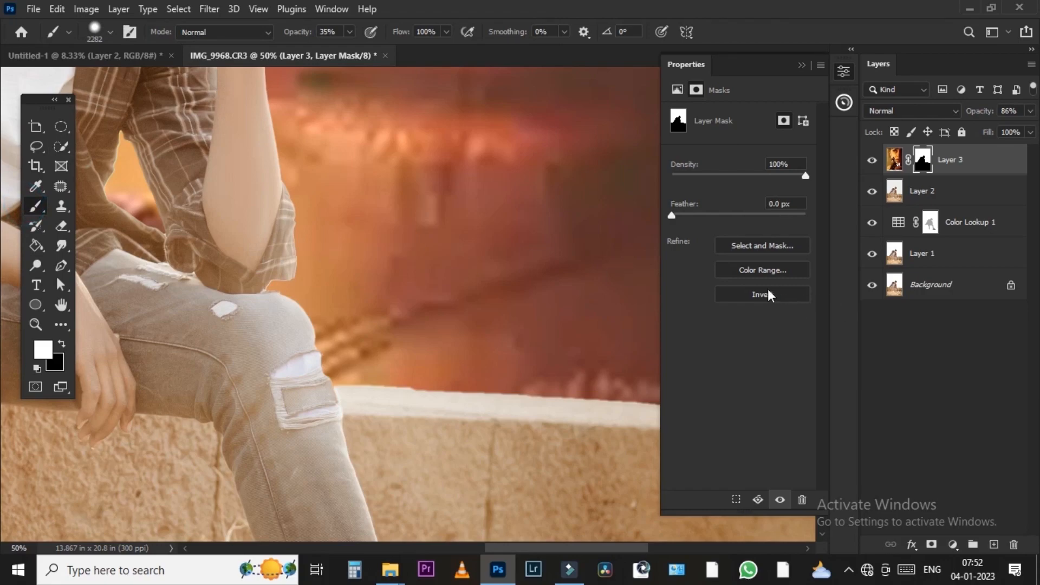
key(ctrl+j)
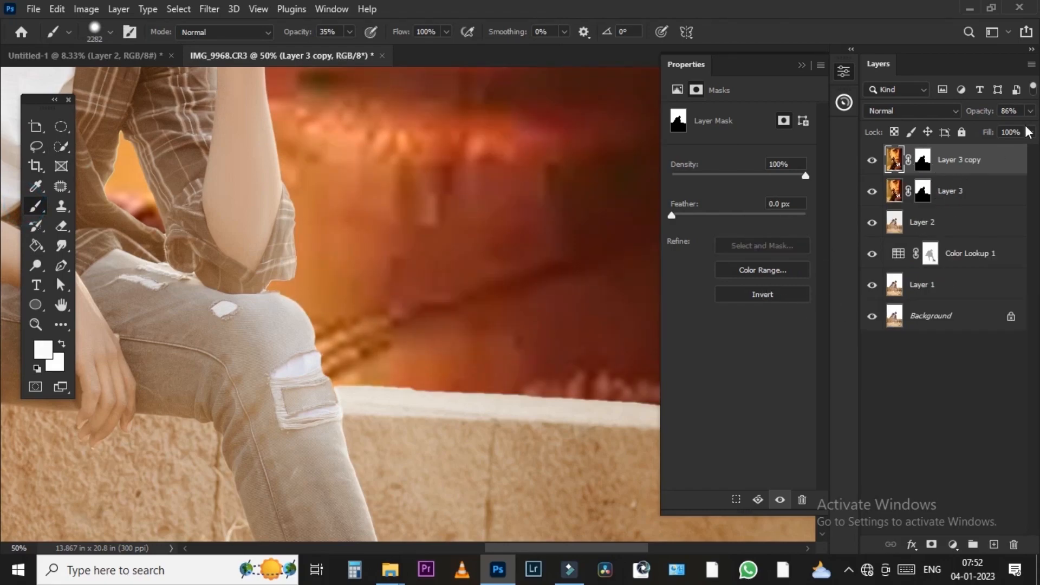
click(872, 160)
click(925, 196)
- Prepare the brush for touch-ups beside the sleeve, with a size of 108 and 14% opacity
scroll(302, 320, up, 1)
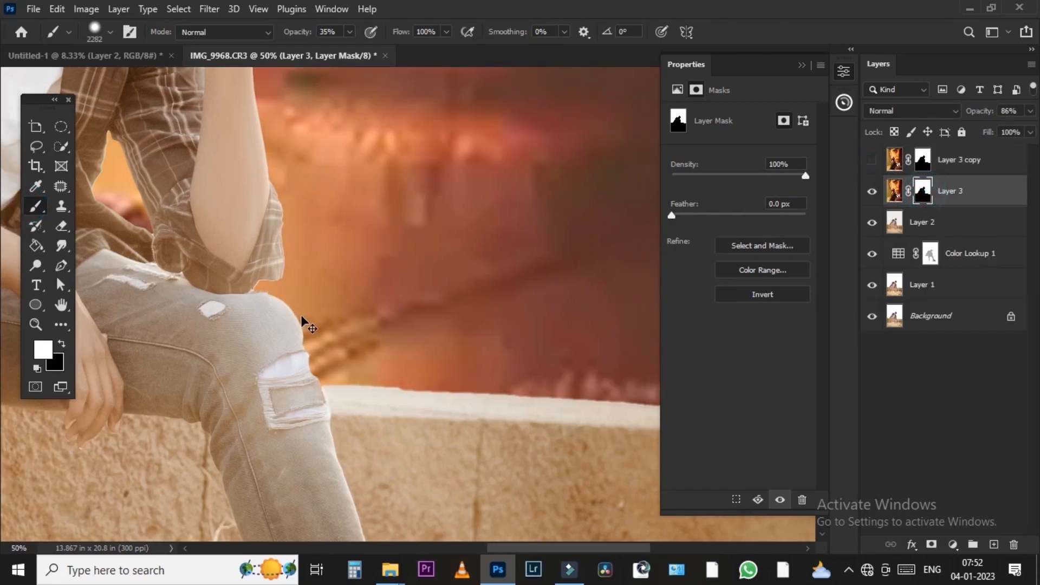
mouse_move(441, 281)
mouse_down()
mouse_move(225, 320)
mouse_move(55, 324)
mouse_up()
drag(400, 256, 372, 253)
scroll(344, 254, up, 4)
drag(318, 234, 318, 234)
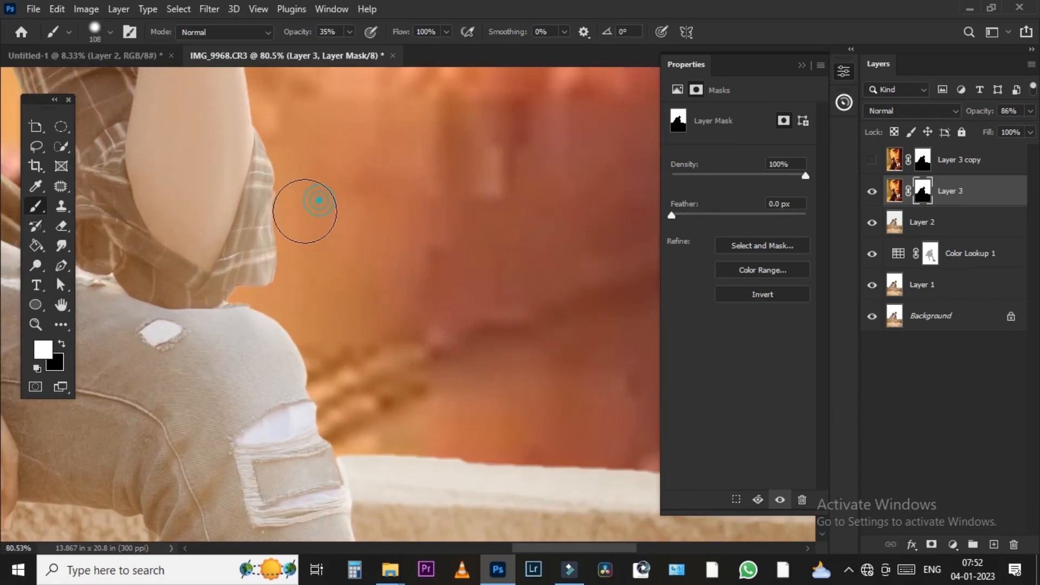
key(ctrl+2)
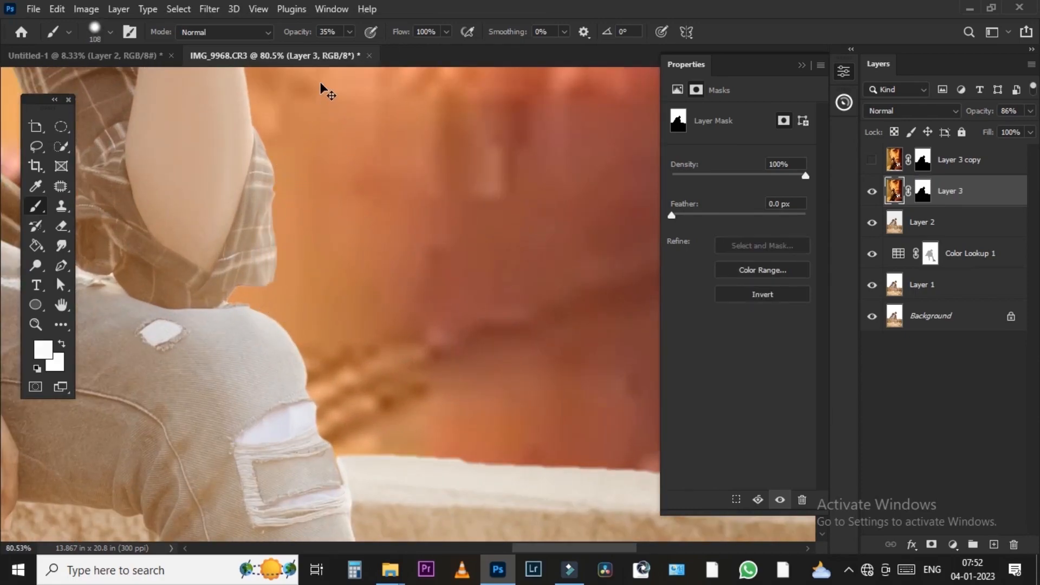
click(336, 53)
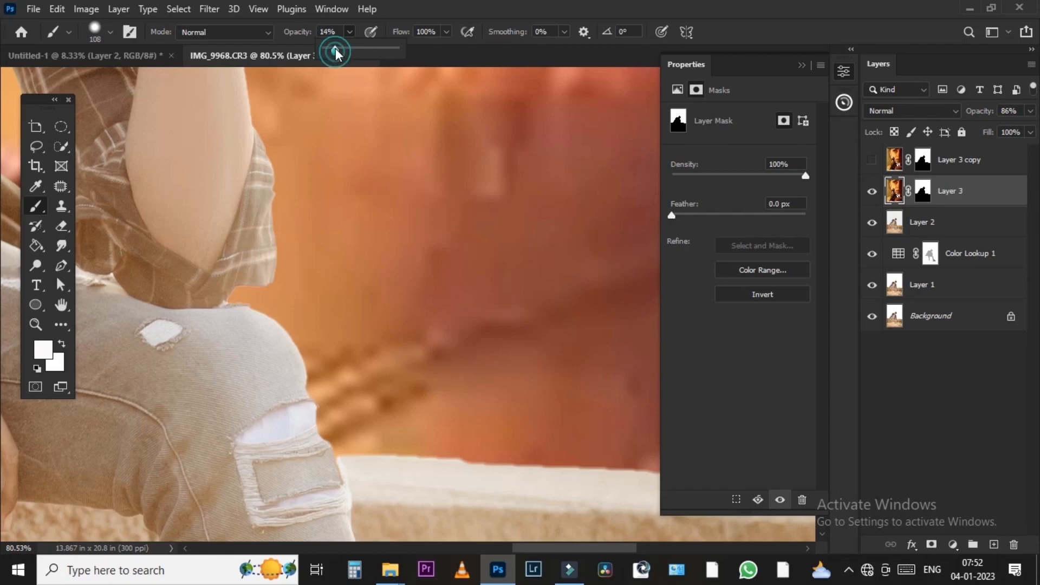
click(301, 150)
drag(305, 197, 307, 283)
key(ctrl+z)
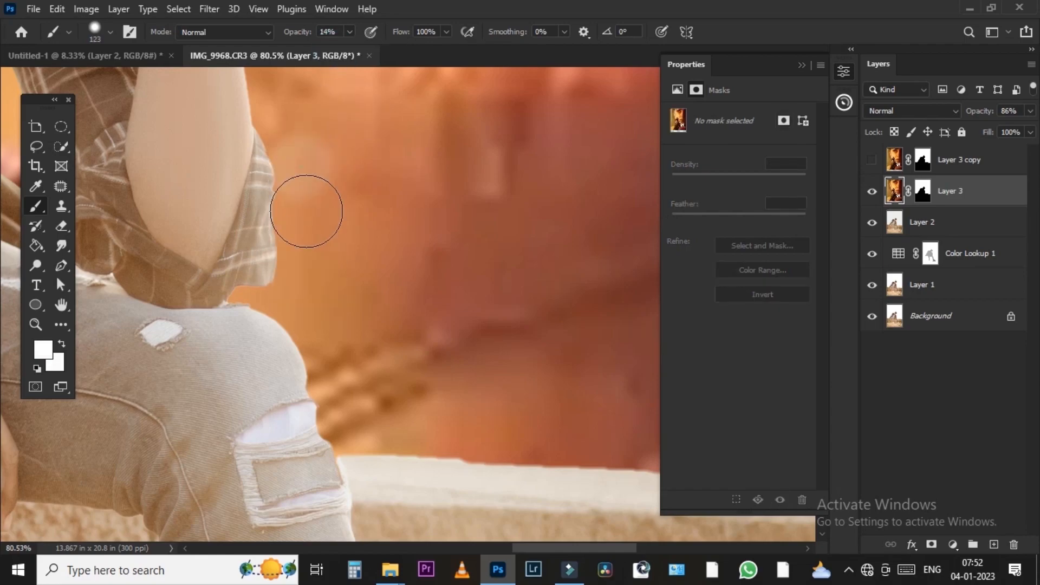
key(d)
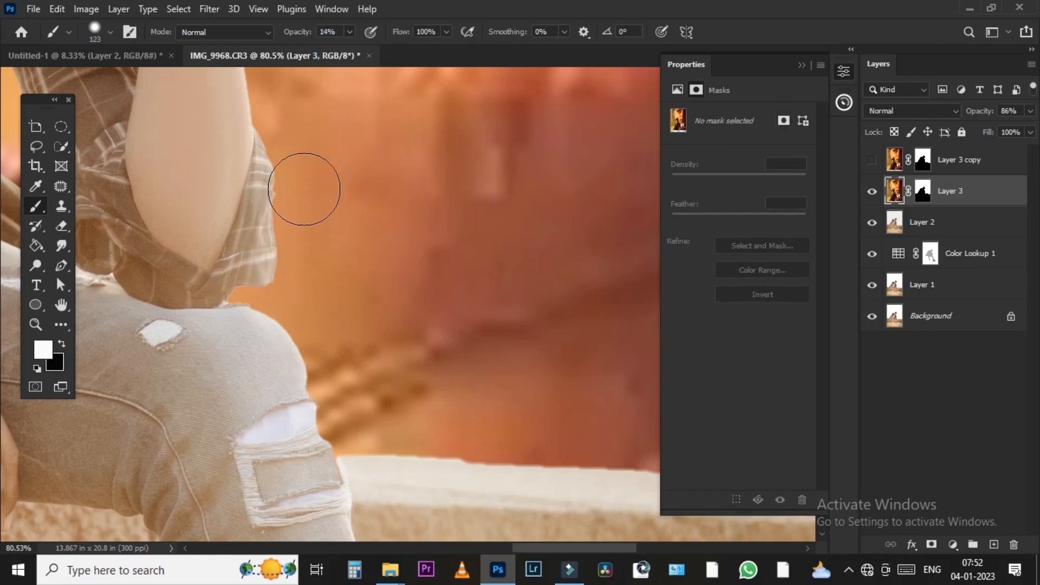
click(300, 185)
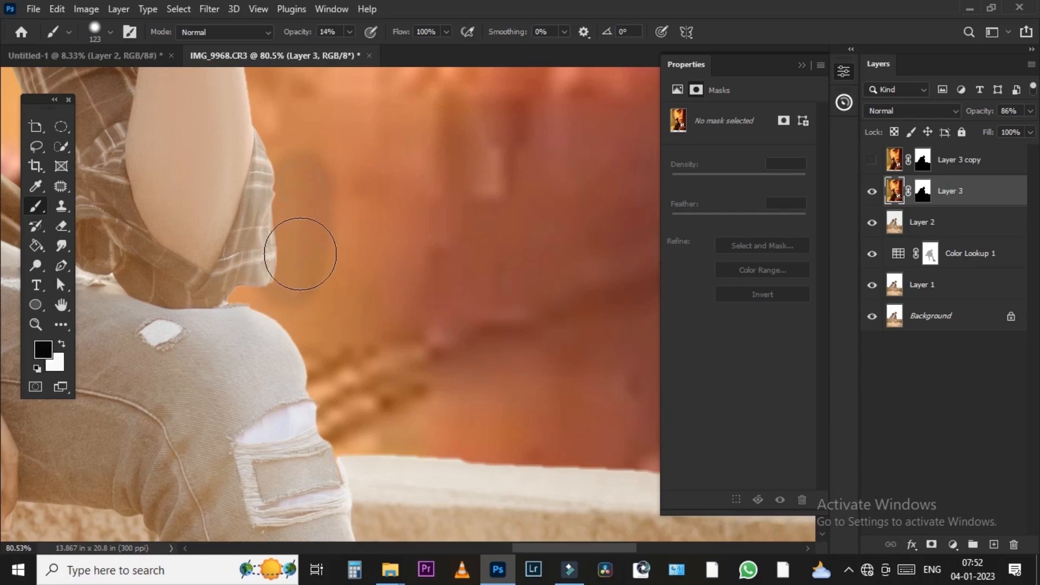
key(ctrl+z)
- Target Layer 3's mask and softly brush white along the sleeve's edge and the wall top beside the knee
click(924, 188)
key(x)
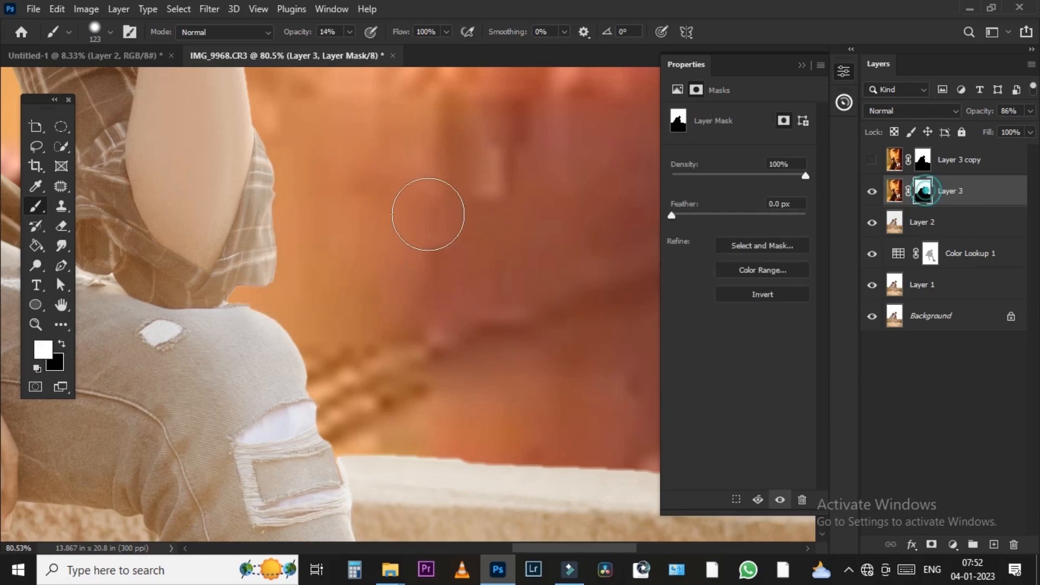
mouse_move(289, 219)
mouse_down()
mouse_move(292, 262)
mouse_move(274, 297)
mouse_up()
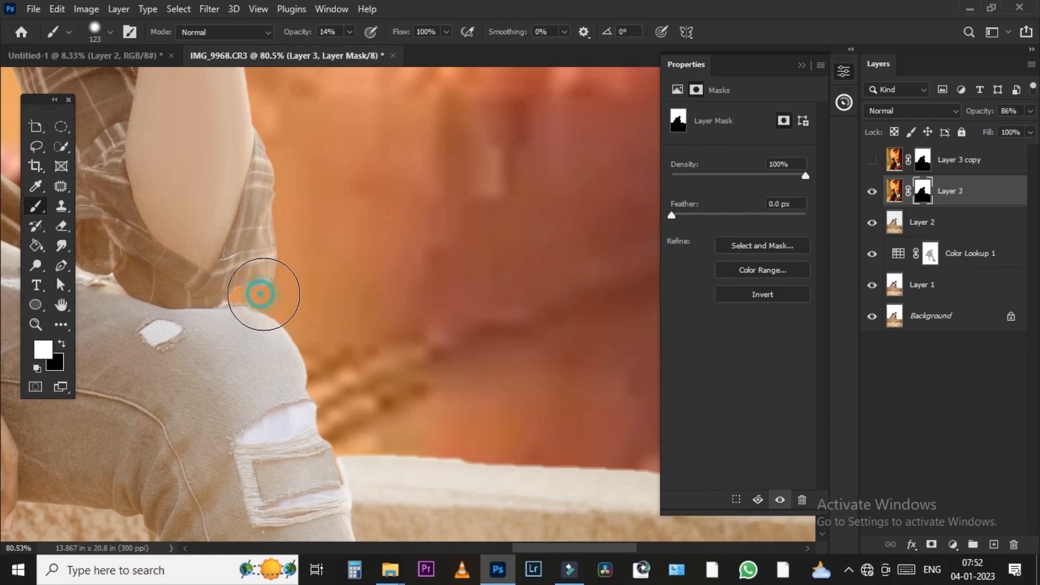
mouse_move(360, 421)
mouse_down()
mouse_move(434, 441)
mouse_move(359, 448)
mouse_move(440, 443)
mouse_up()
click(360, 448)
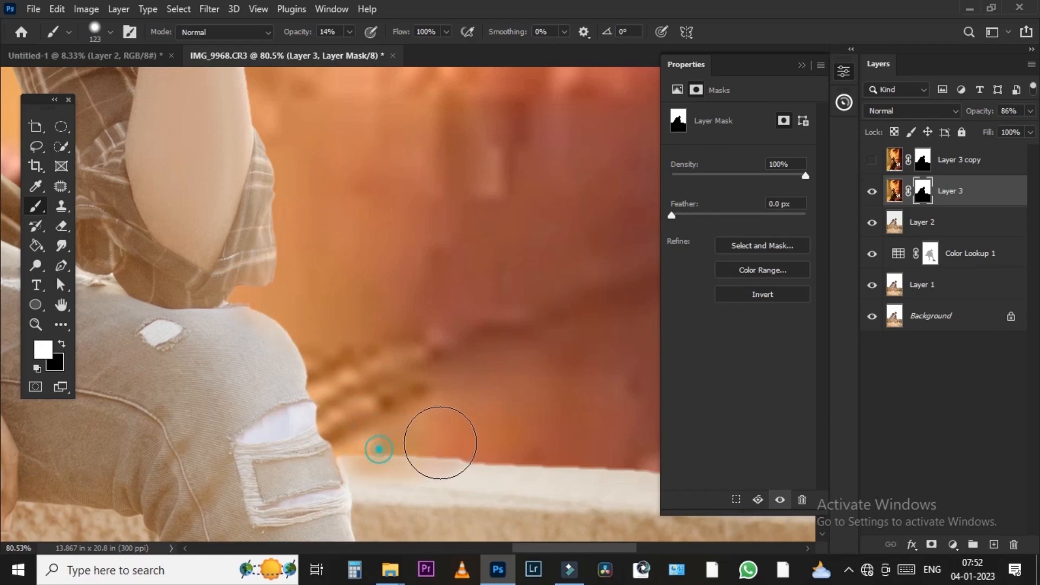
- Enlarge the brush to 239 and blend the poster over the wall's top edge beside the ripped knee
alt+right_click(420, 430)
drag(360, 337, 344, 400)
mouse_move(397, 446)
mouse_down()
mouse_move(382, 429)
mouse_move(459, 419)
mouse_up()
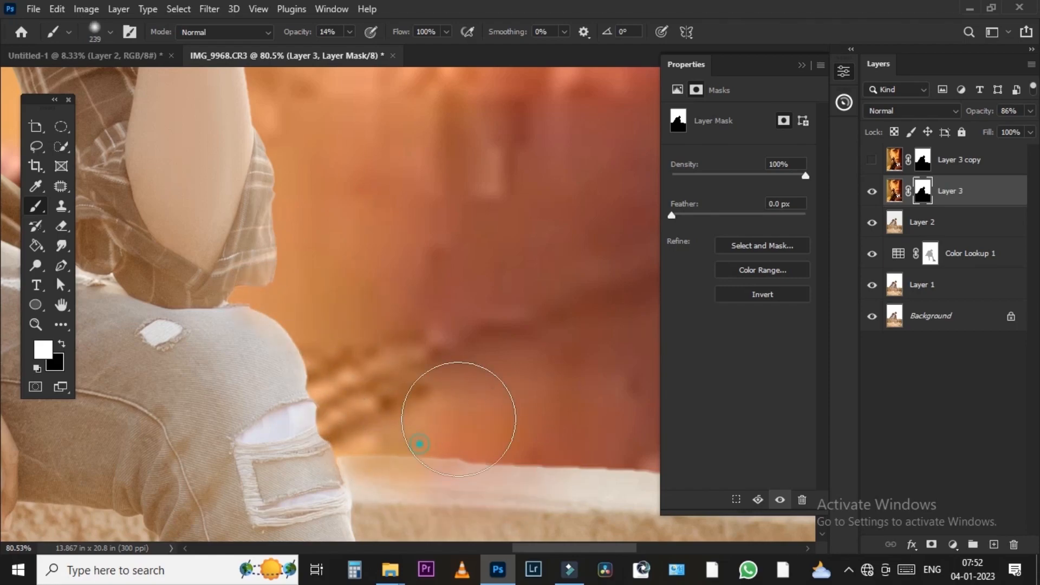
- Raise the brush opacity to 100%, set its size to 267 and paint Layer 3's mask white along the wall edge
drag(534, 418, 389, 255)
click(935, 194)
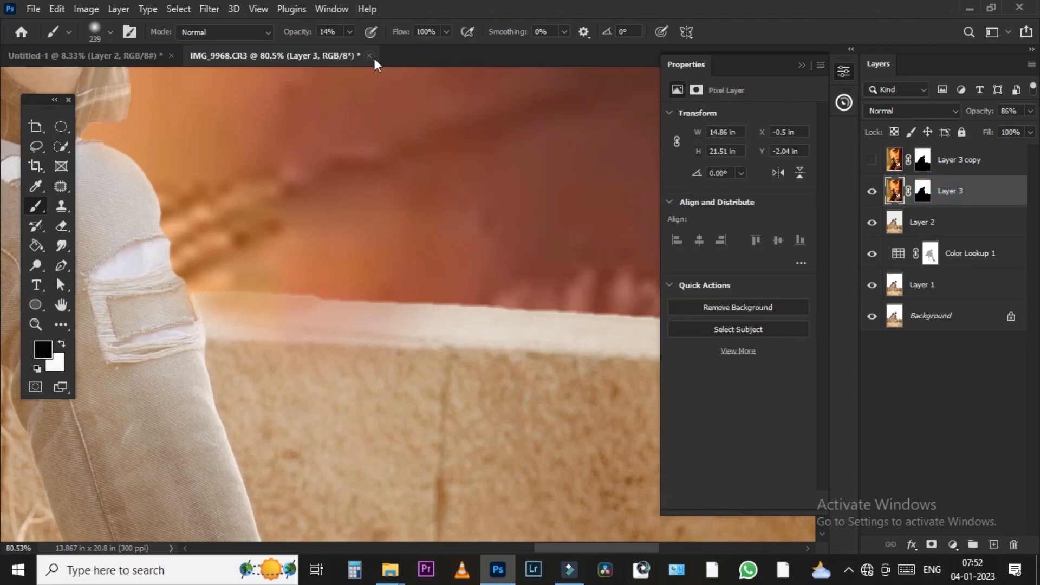
click(350, 32)
drag(372, 50, 428, 53)
click(920, 193)
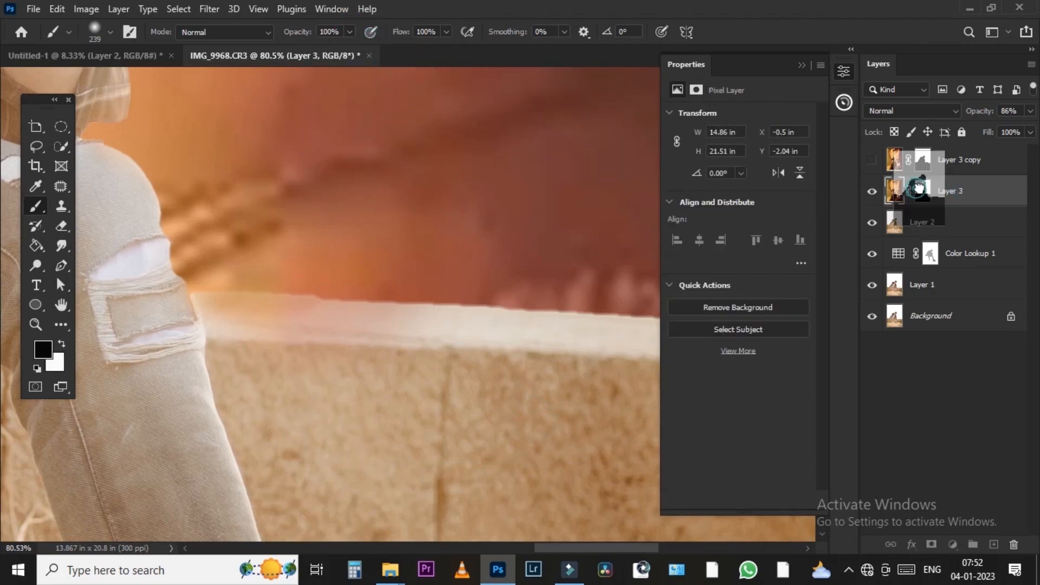
alt+right_click(350, 211)
mouse_move(230, 249)
mouse_down()
mouse_move(418, 251)
mouse_move(371, 240)
mouse_up()
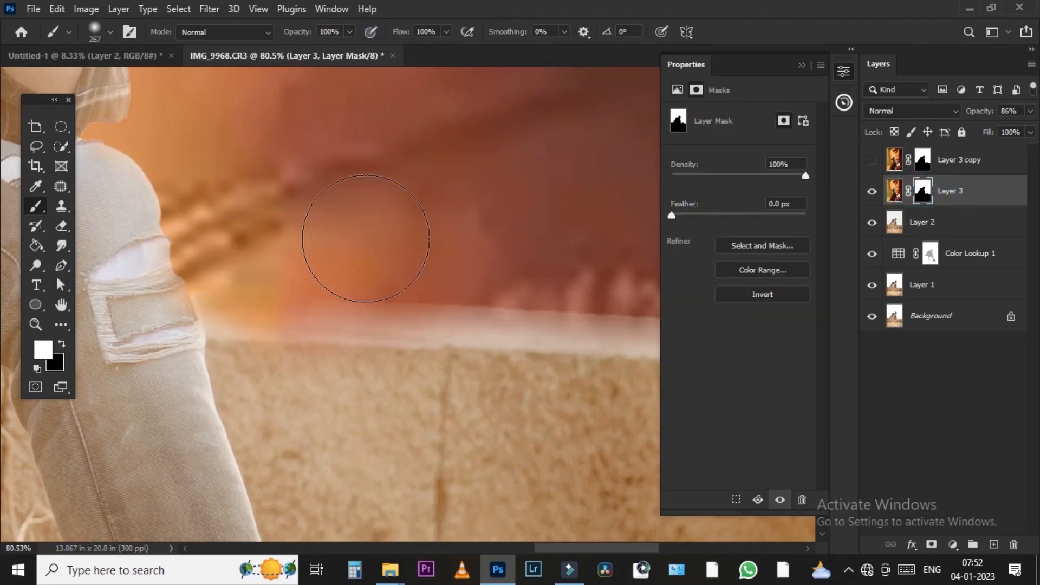
- Enlarge the white brush to 963 and fade the poster over the wall top from the knee to the photo's right edge
alt+right_click(293, 244)
mouse_move(276, 190)
mouse_down()
mouse_move(415, 212)
mouse_move(446, 233)
mouse_up()
scroll(445, 233, down, 3)
alt+right_click(413, 214)
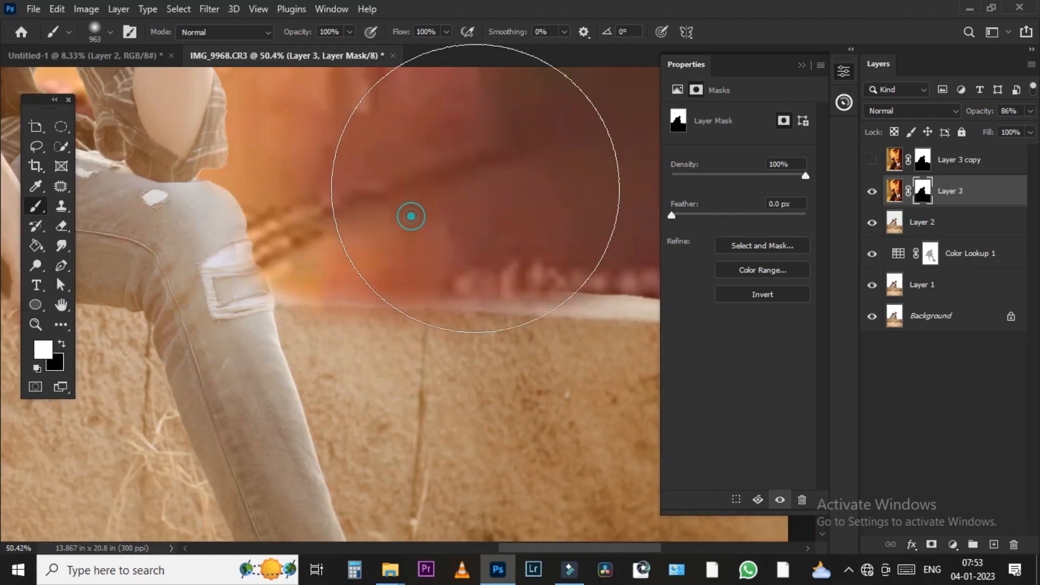
drag(532, 165, 756, 187)
drag(504, 200, 222, 224)
drag(366, 224, 700, 258)
scroll(532, 283, down, 3)
scroll(532, 283, down, 2)
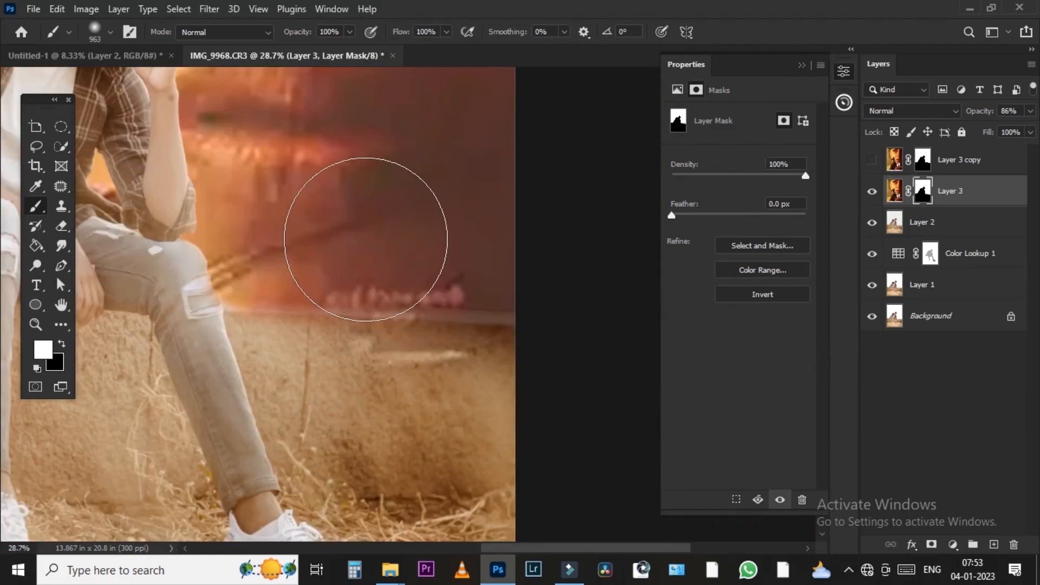
drag(288, 232, 652, 269)
drag(469, 235, 415, 320)
- Paint the mask black over the lower leg, wall and dry grass to remove the poster's spill
key(x)
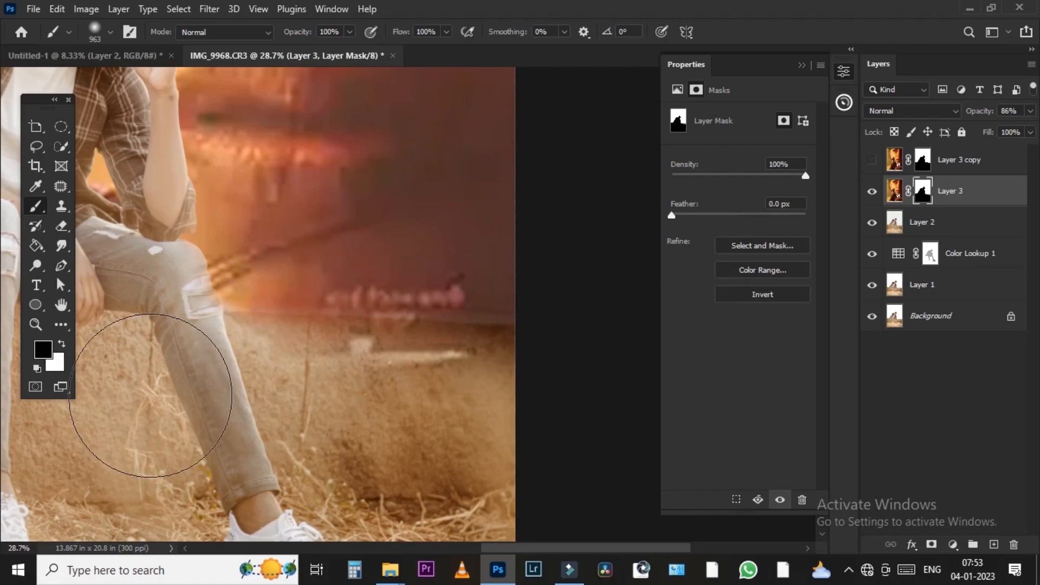
mouse_move(157, 398)
mouse_down()
mouse_move(141, 388)
mouse_move(147, 369)
mouse_move(228, 406)
mouse_up()
drag(395, 449, 471, 455)
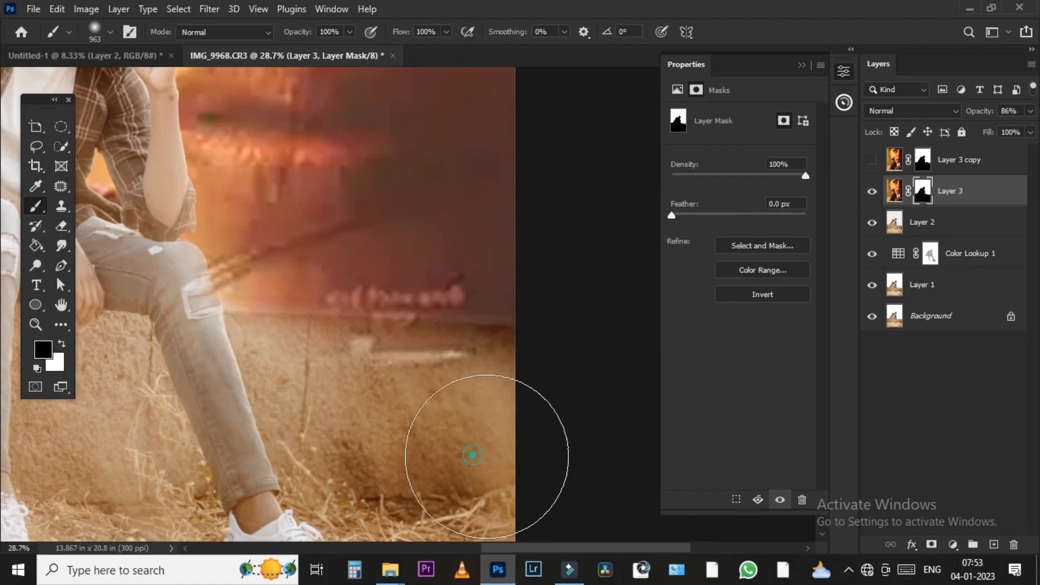
mouse_move(370, 466)
mouse_down()
mouse_move(630, 400)
mouse_move(598, 388)
mouse_up()
- Paint the mask white above the wall on the far side of the jacket to blend the poster into its edge
key(x)
click(342, 243)
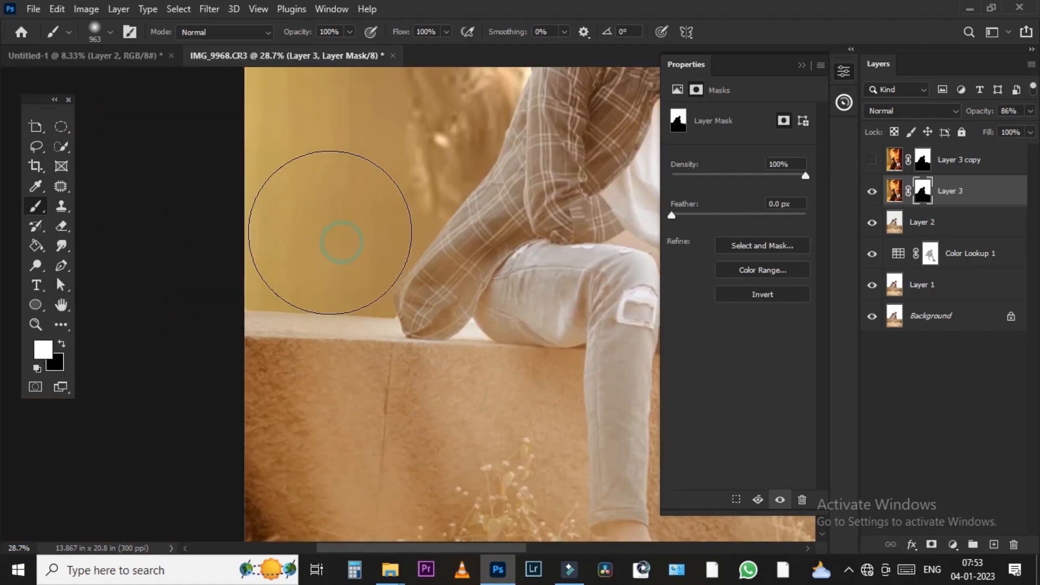
drag(321, 232, 214, 237)
click(389, 153)
- Paint Layer 3's mask white along the jacket's back edge with a size 61 brush and above the wall with size 601
scroll(347, 325, down, 3)
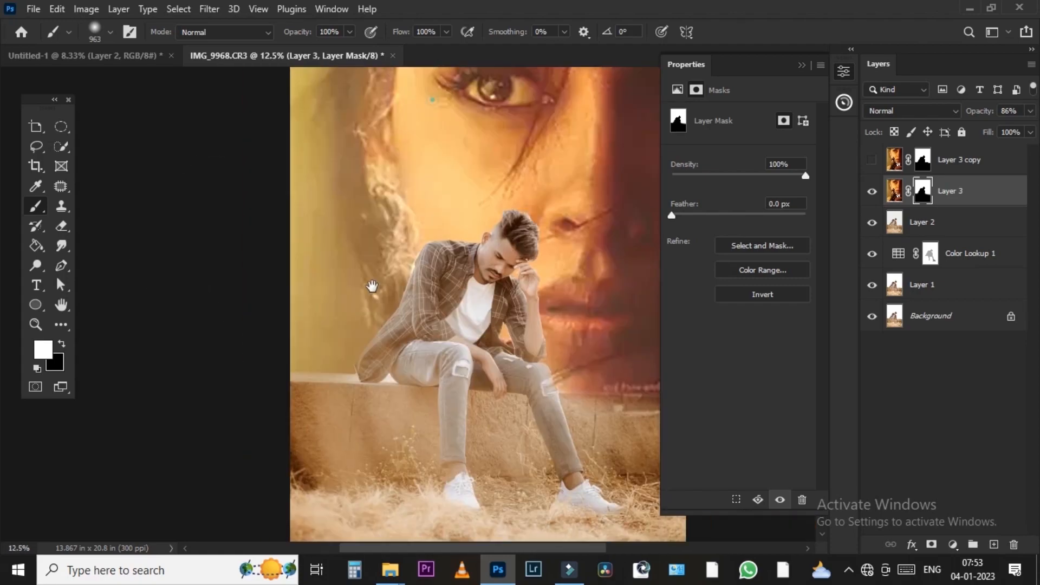
scroll(325, 293, up, 7)
drag(335, 270, 319, 295)
scroll(335, 270, down, 7)
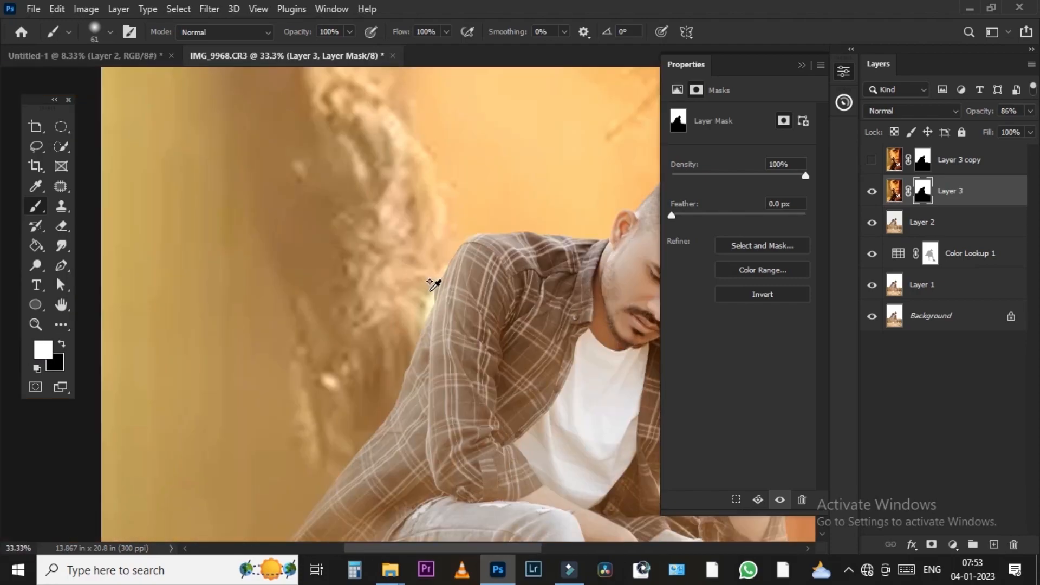
scroll(413, 318, up, 3)
drag(363, 364, 321, 372)
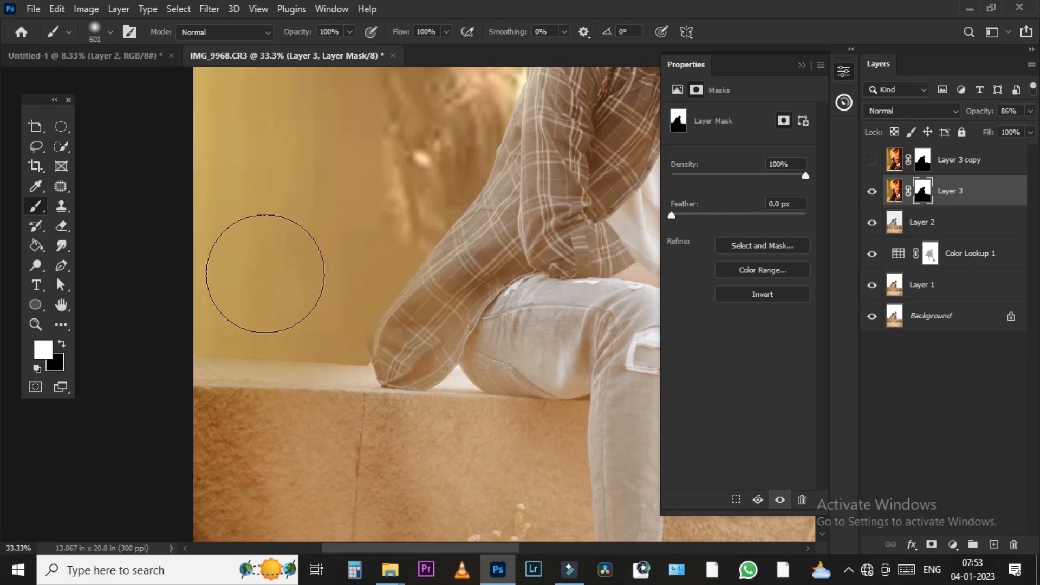
drag(258, 274, 281, 235)
click(280, 235)
drag(479, 408, 422, 402)
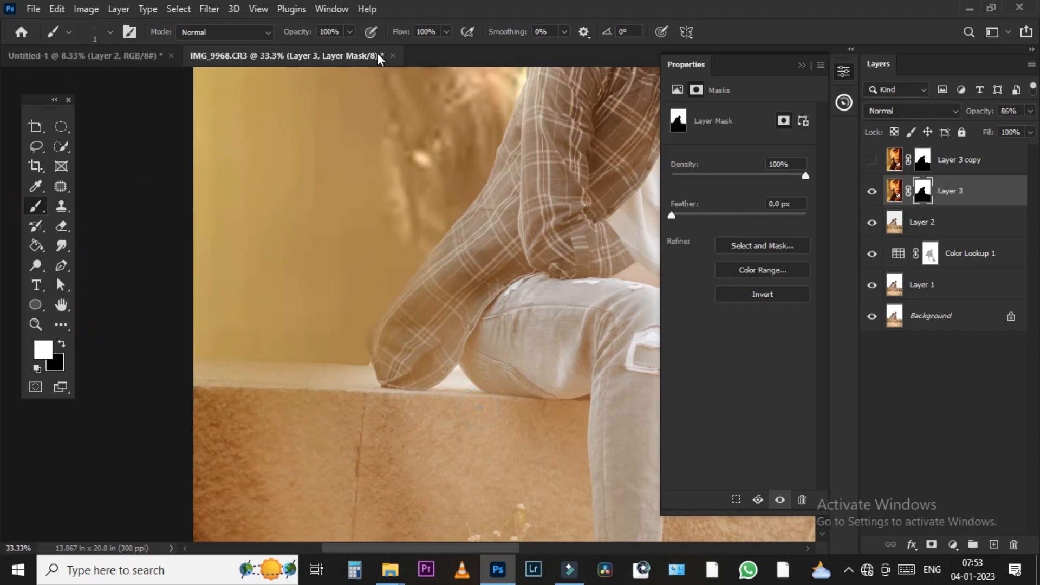
- Lower the brush opacity to 33% and paint the mask white over the gap beneath the jacket and the wall, enlarging the brush from 331 to 1369
click(350, 31)
drag(425, 301, 459, 321)
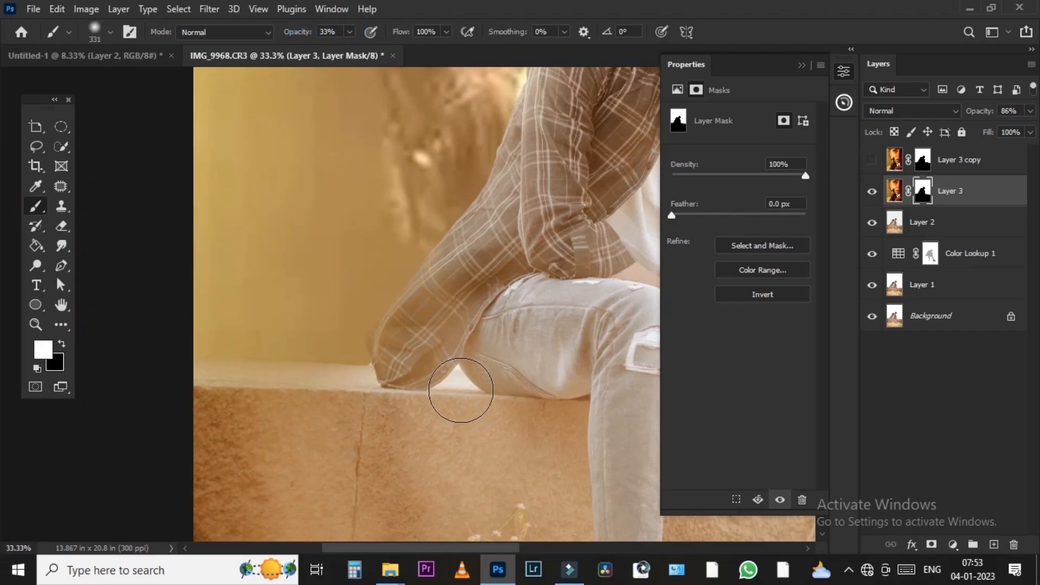
click(458, 389)
drag(324, 405, 431, 430)
click(430, 430)
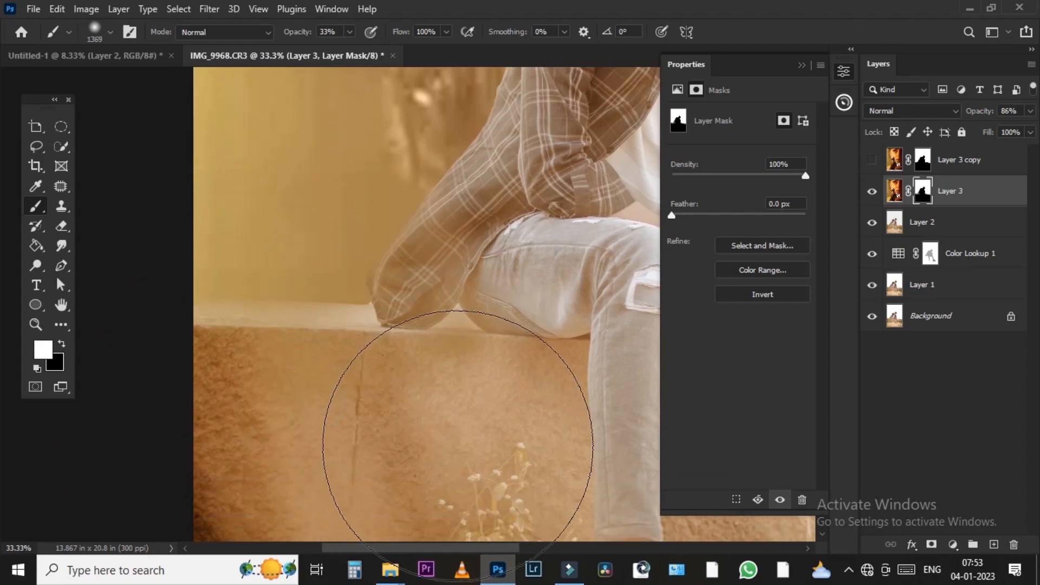
click(468, 447)
scroll(513, 306, down, 5)
key(x)
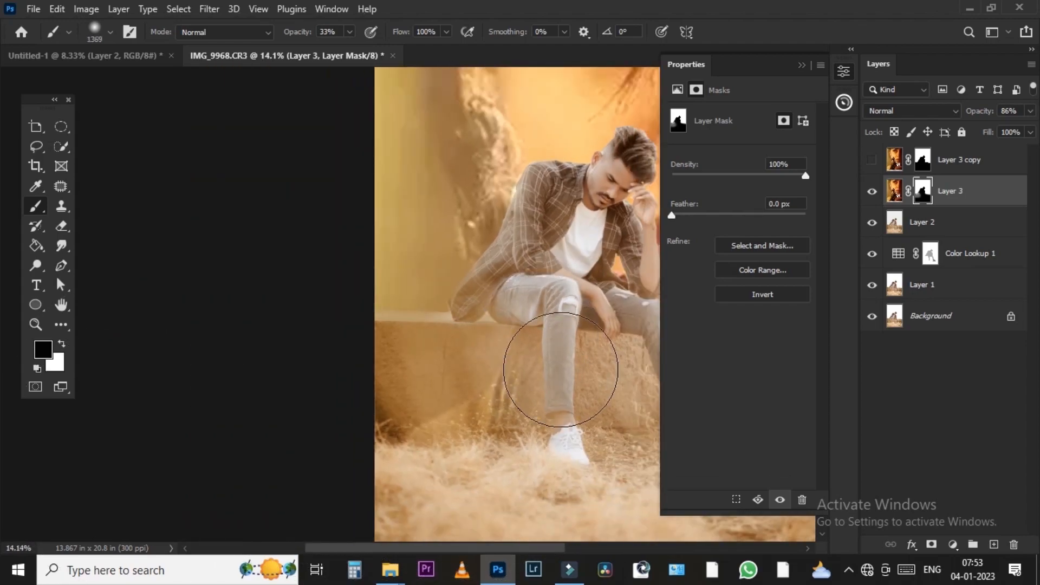
- Enlarge the mask brush to 2729 with white as the foreground and review the blend across the whole composite
scroll(470, 408, down, 1)
key(x)
scroll(501, 251, down, 1)
scroll(501, 251, right, 4)
scroll(479, 227, down, 3)
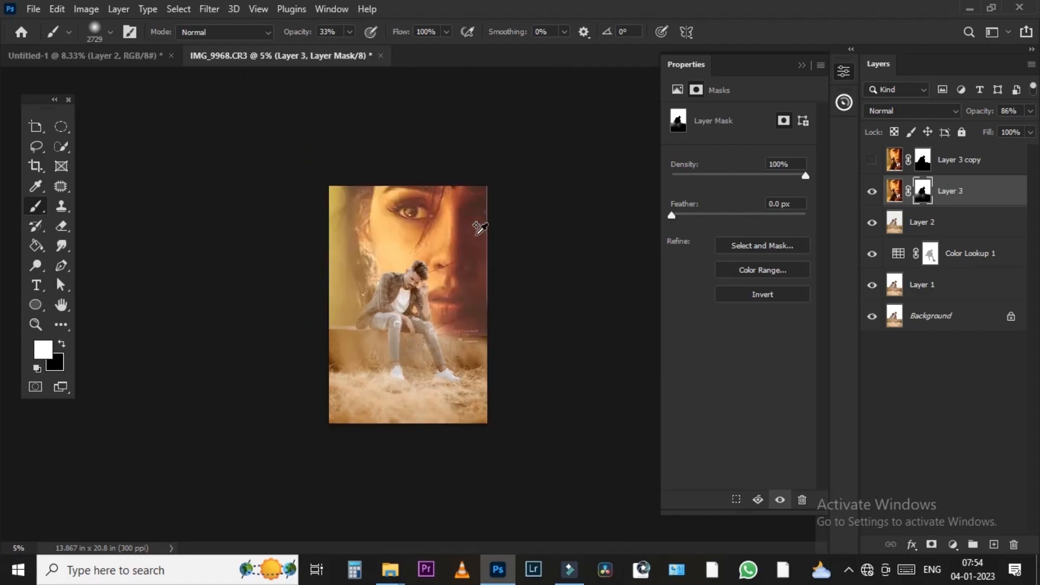
scroll(420, 284, up, 1)
scroll(412, 274, up, 2)
scroll(402, 263, down, 1)
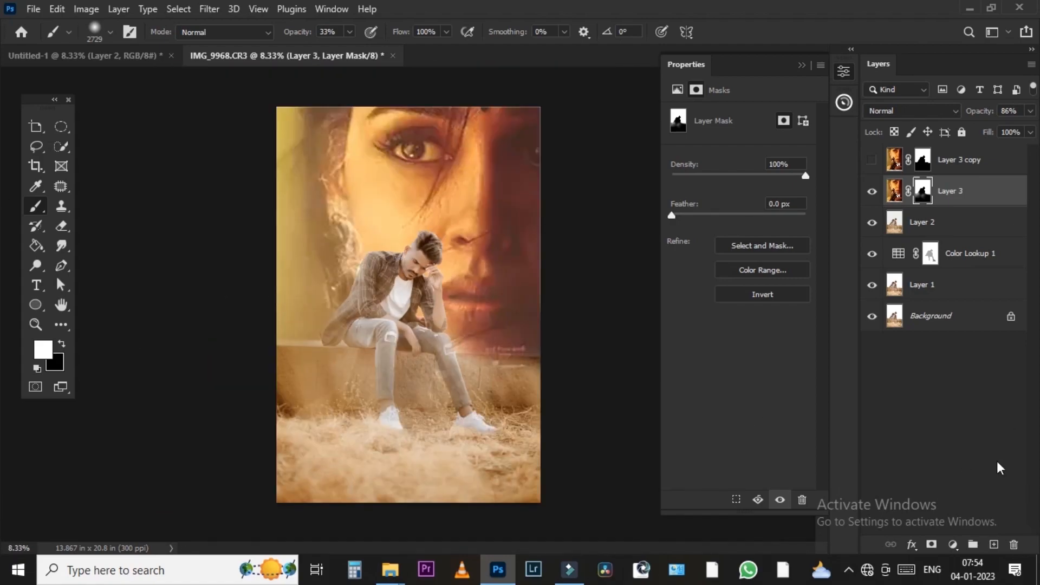
- Add a Color Lookup adjustment above Layer 3 with the 00 Editing.cube LUT and set its opacity to 26%
click(952, 545)
click(897, 457)
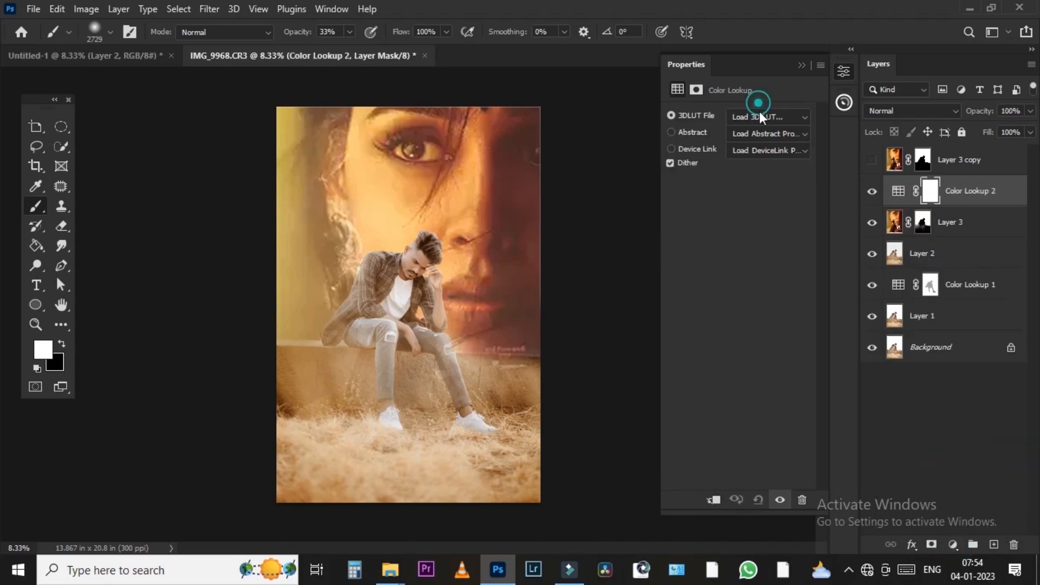
click(760, 112)
click(758, 46)
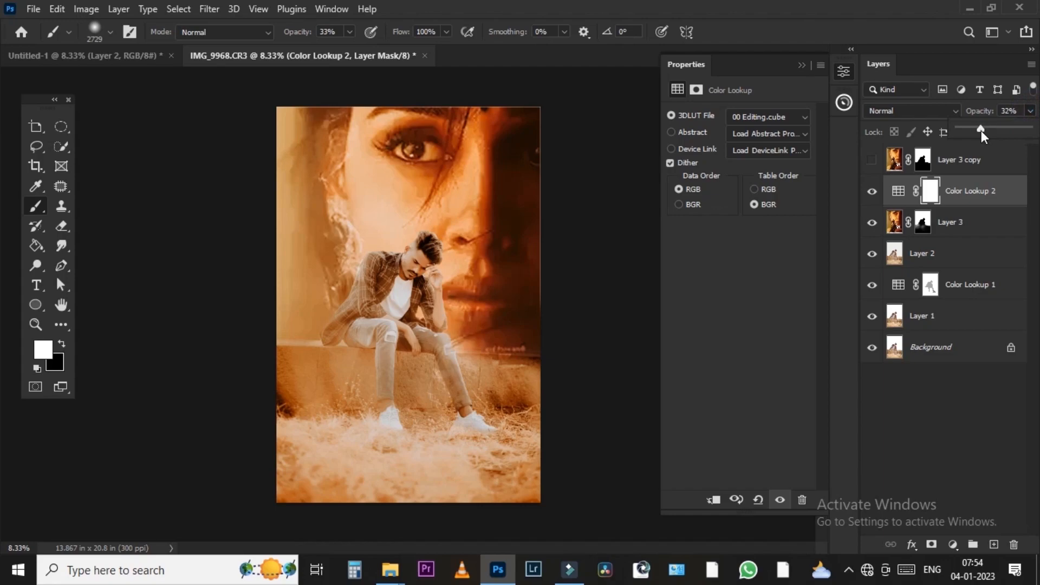
click(981, 131)
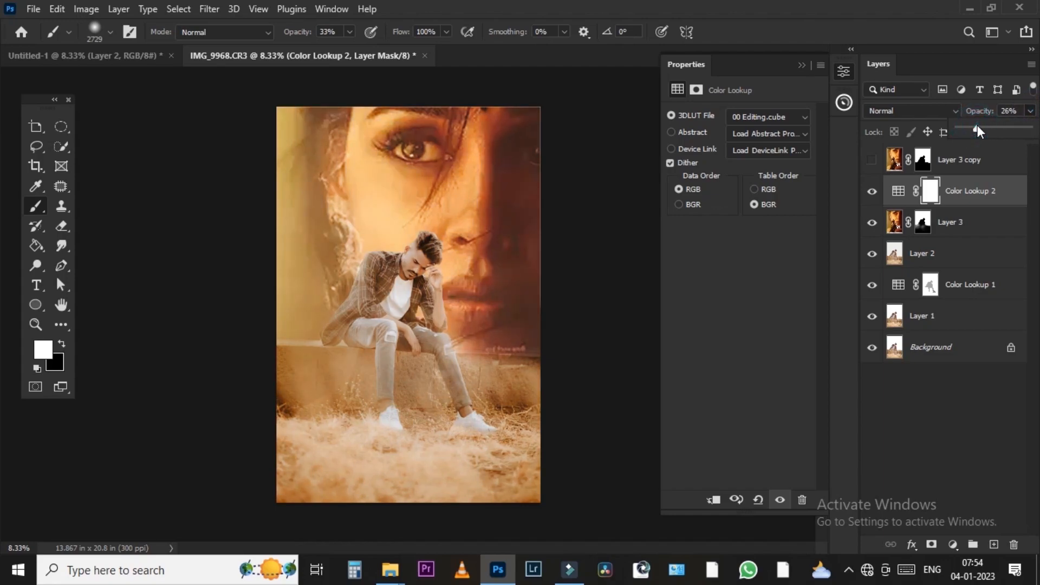
- Examine the graded composite close up and in full, with Layer 3's mask active
scroll(388, 287, down, 1)
scroll(388, 288, up, 2)
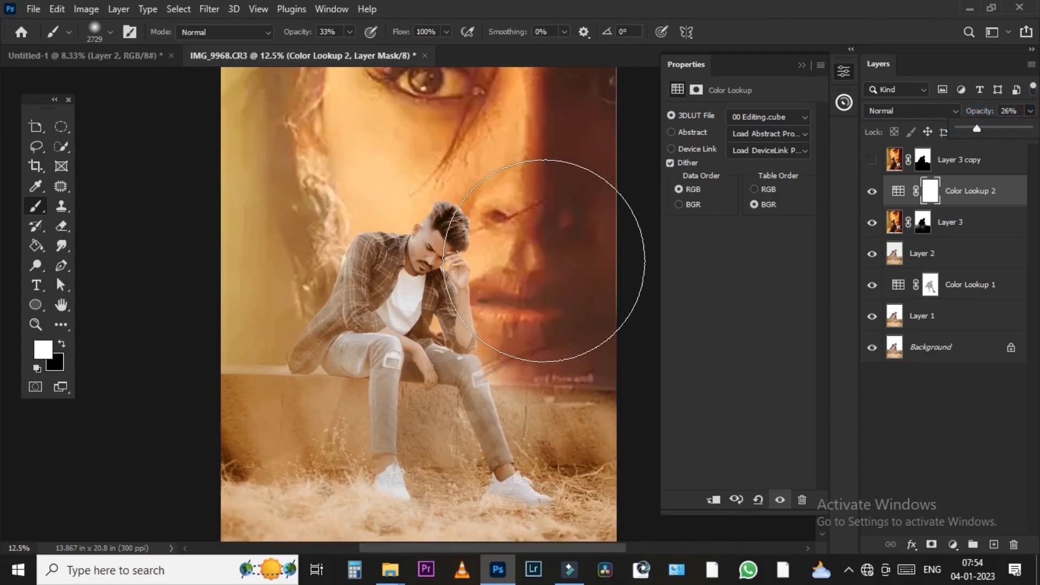
scroll(544, 261, down, 1)
scroll(520, 258, up, 1)
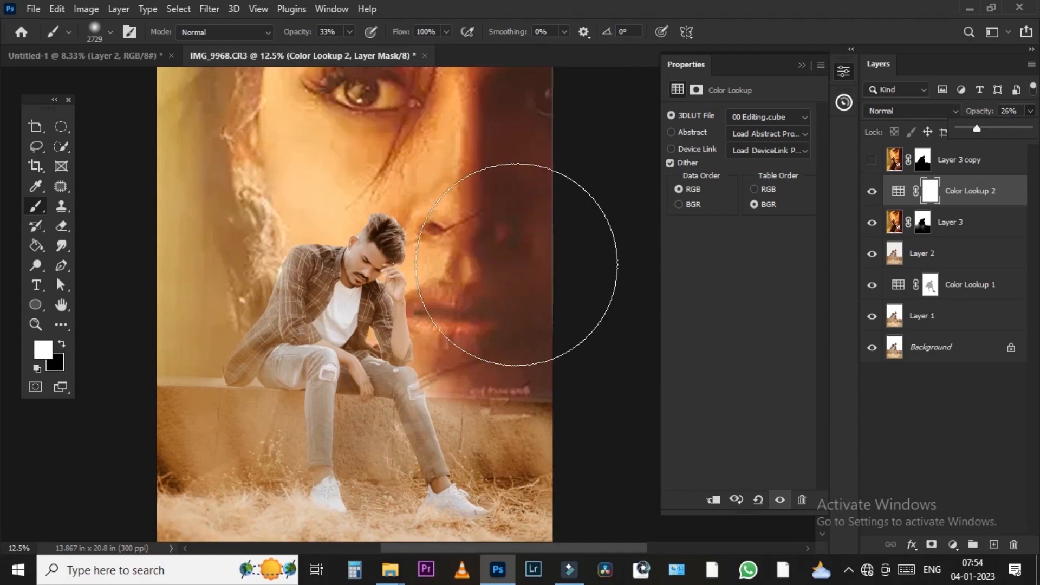
click(924, 223)
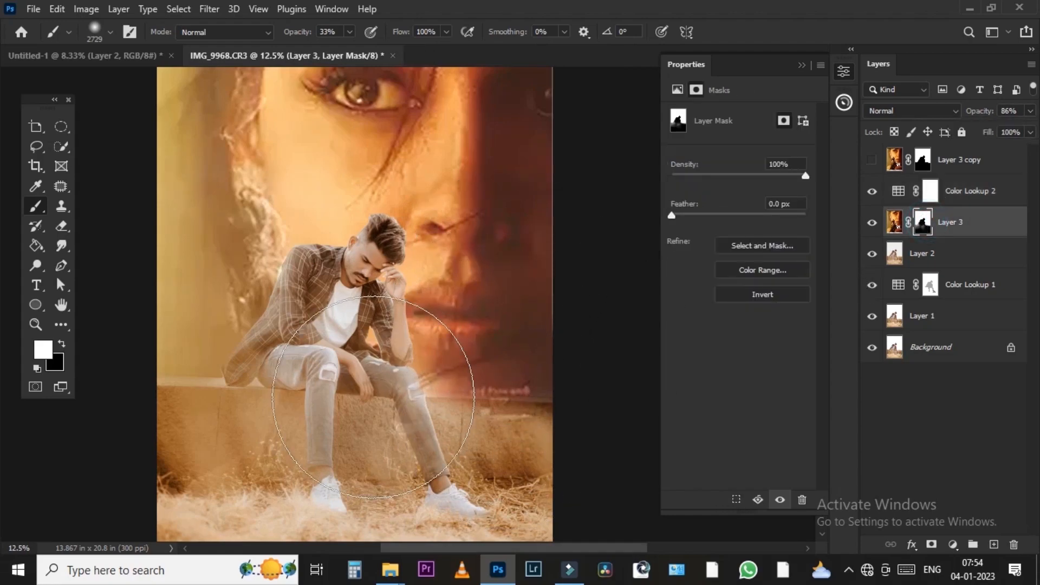
scroll(515, 423, down, 1)
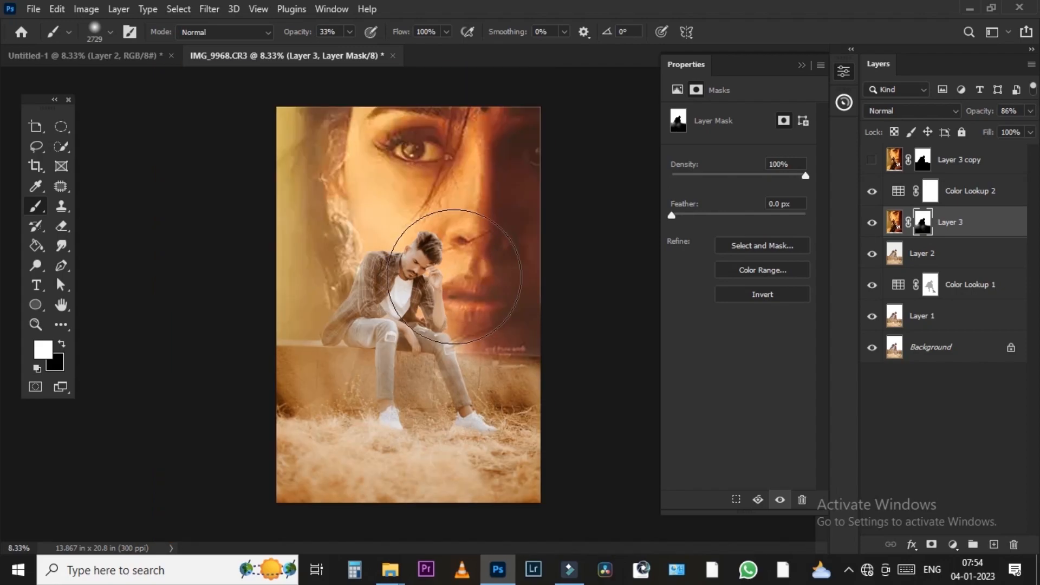
key(alt+Tab)
key(Escape)
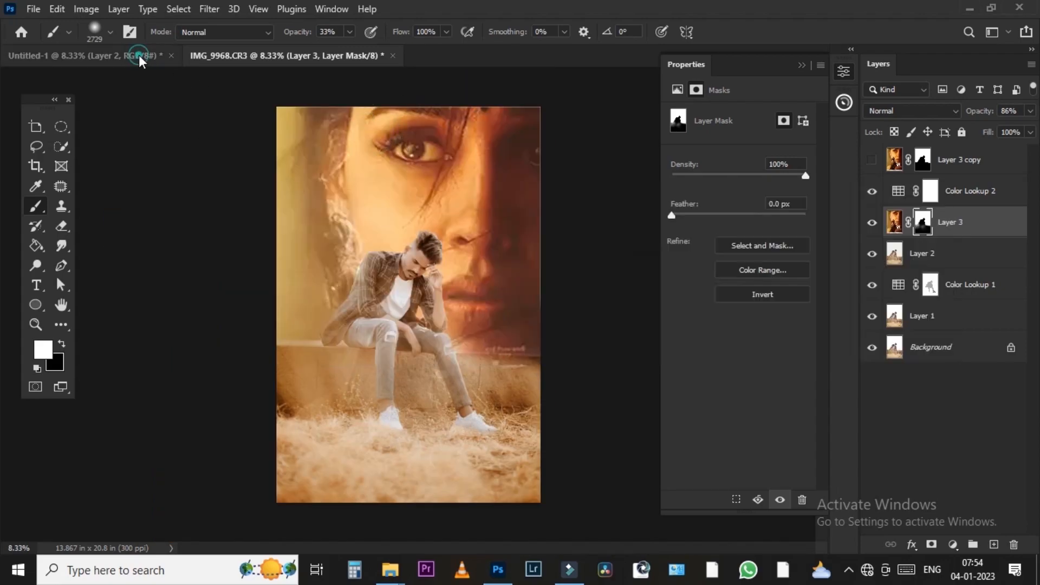
- Switch to the Untitled-1 document and enlarge the small poster on Layer 2 to about 8.77 × 12.69 in
click(138, 55)
scroll(486, 322, up, 8)
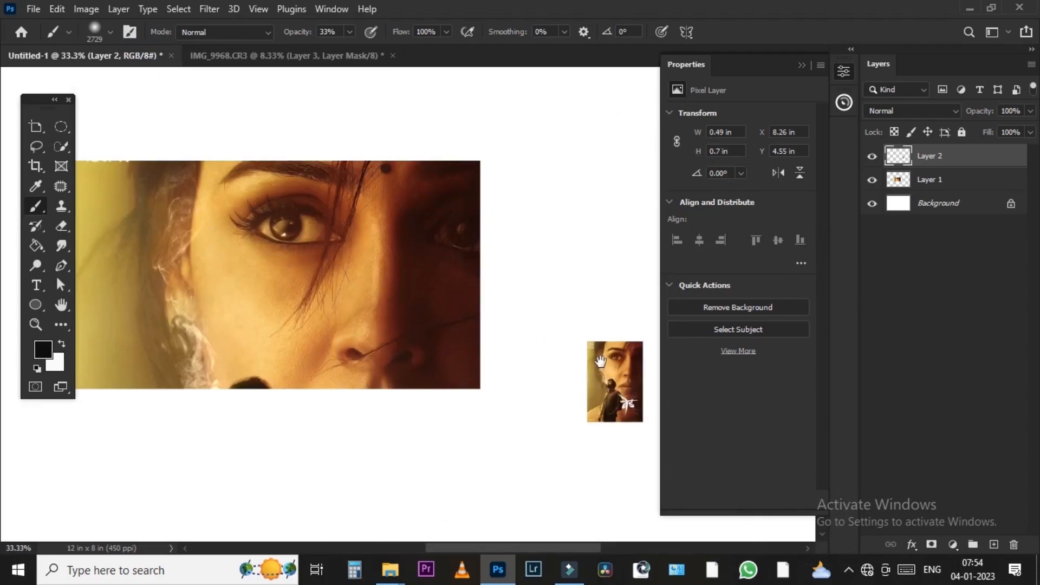
scroll(265, 218, down, 5)
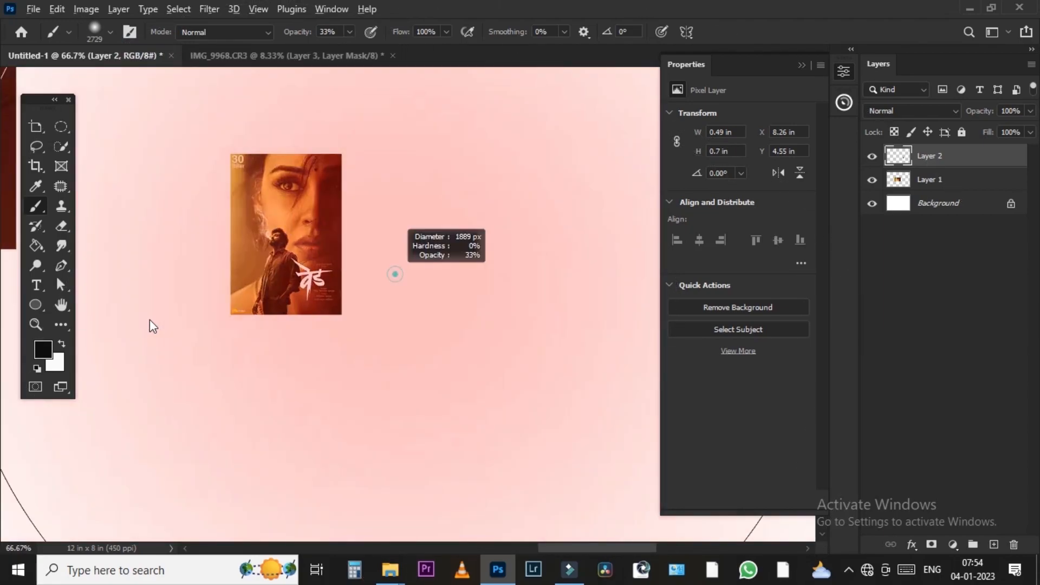
key(ctrl+t)
drag(340, 230, 734, 322)
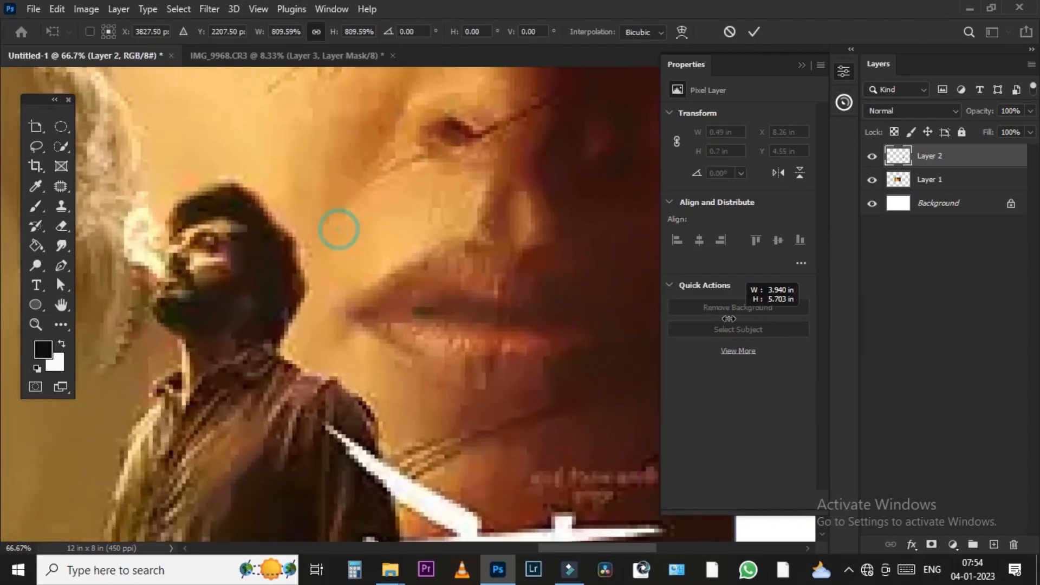
scroll(379, 327, down, 8)
drag(488, 326, 448, 251)
key(Return)
- Duplicate the enlarged poster layer and select its white title lettering with the Magic Wand
scroll(502, 318, up, 2)
scroll(434, 311, up, 3)
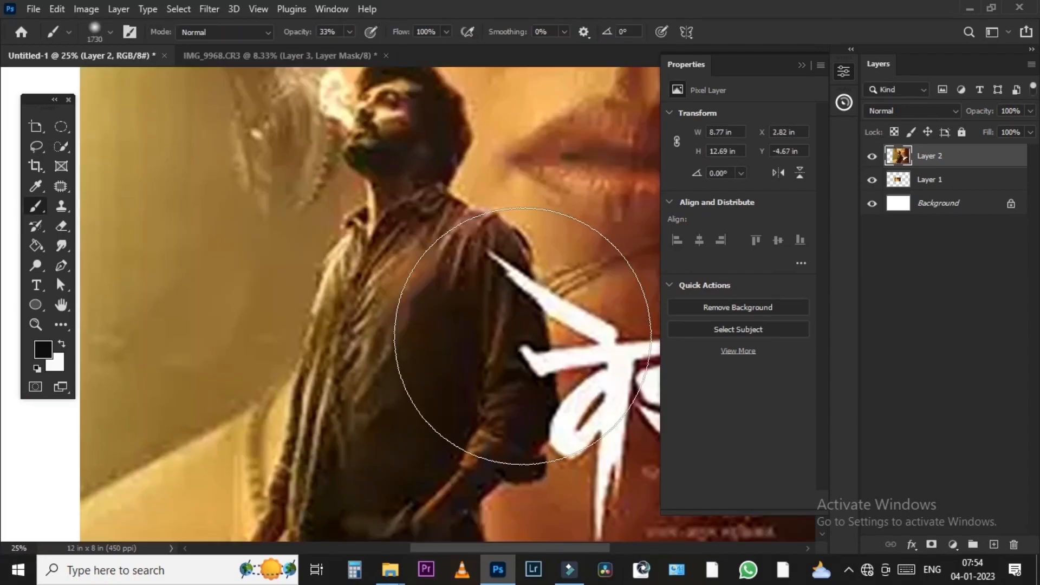
drag(517, 336, 197, 176)
scroll(373, 185, up, 2)
drag(353, 190, 302, 192)
scroll(304, 193, down, 4)
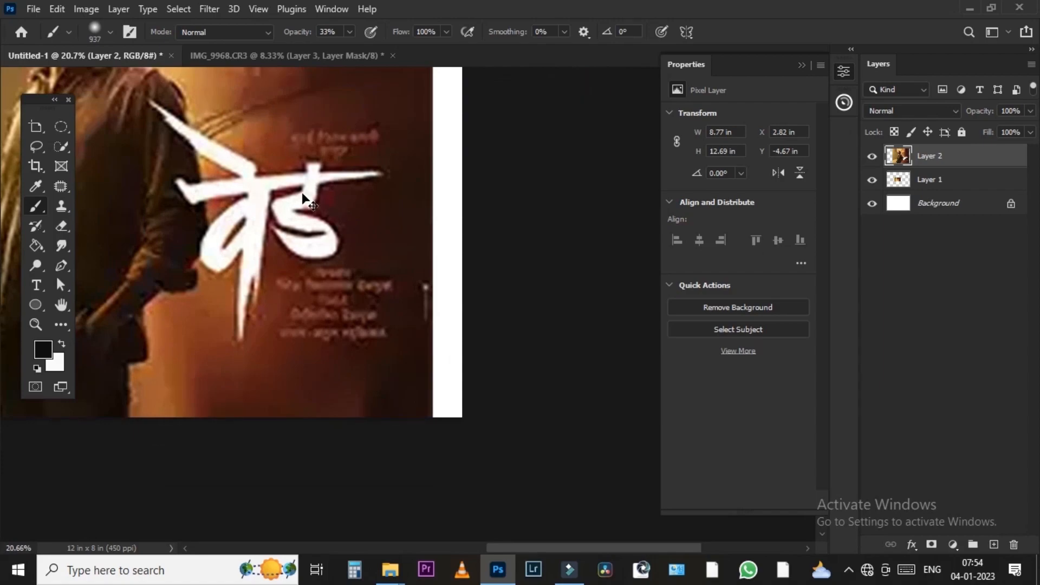
key(ctrl+j)
click(59, 147)
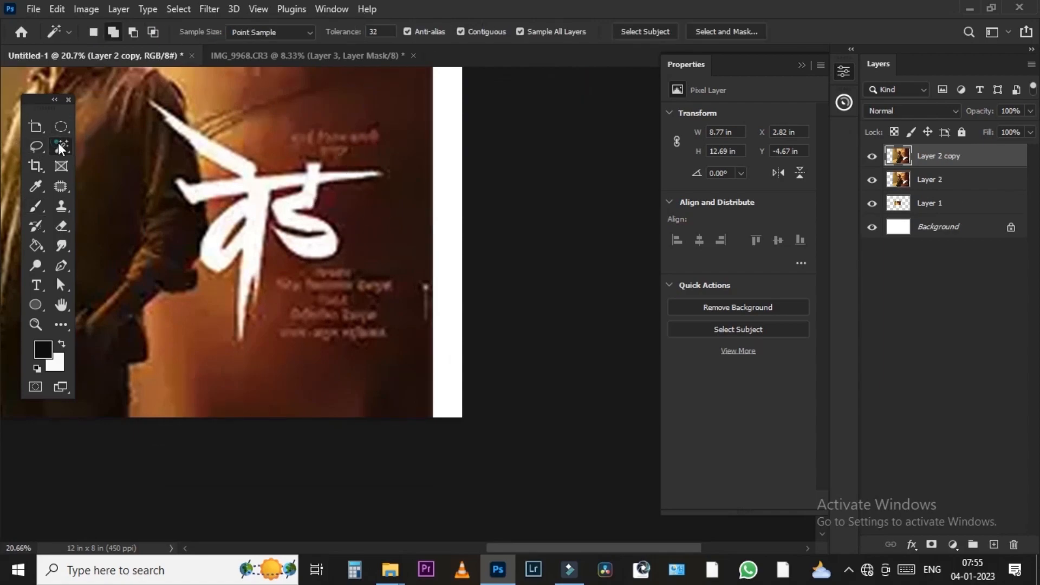
click(206, 146)
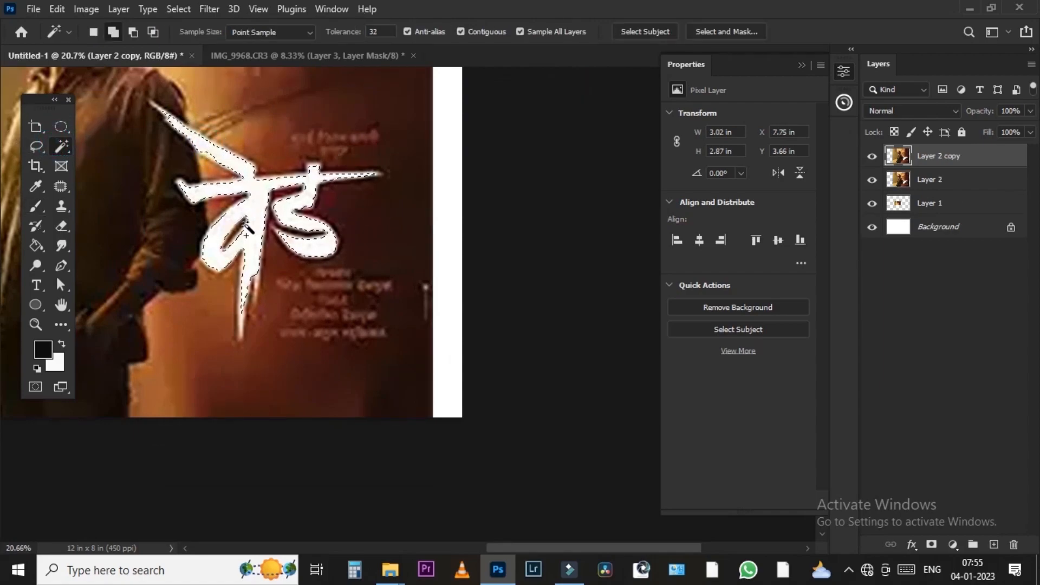
scroll(235, 285, up, 1)
- Feather the selection around the white title lettering
click(179, 9)
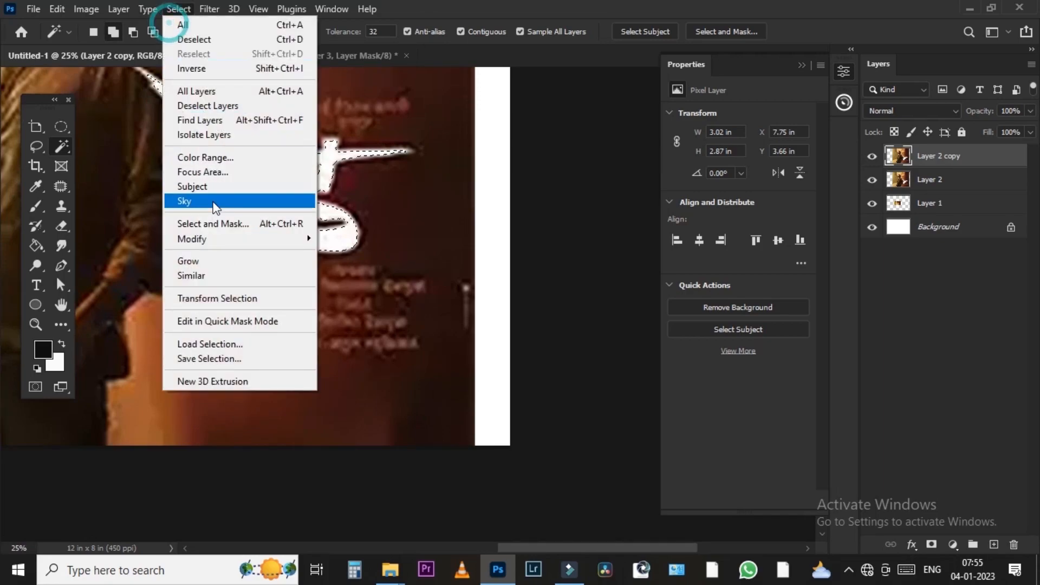
mouse_move(243, 238)
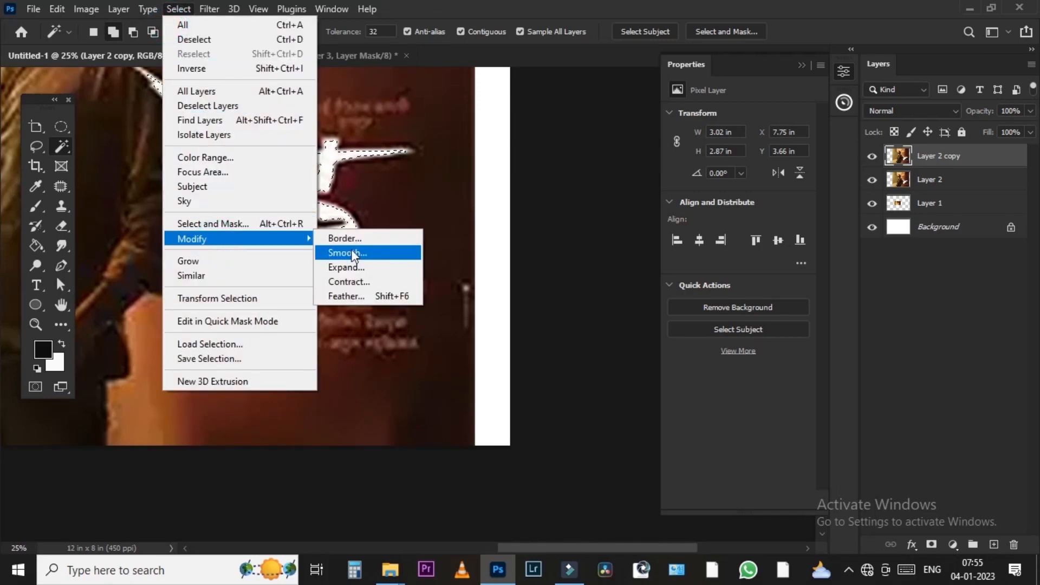
click(349, 296)
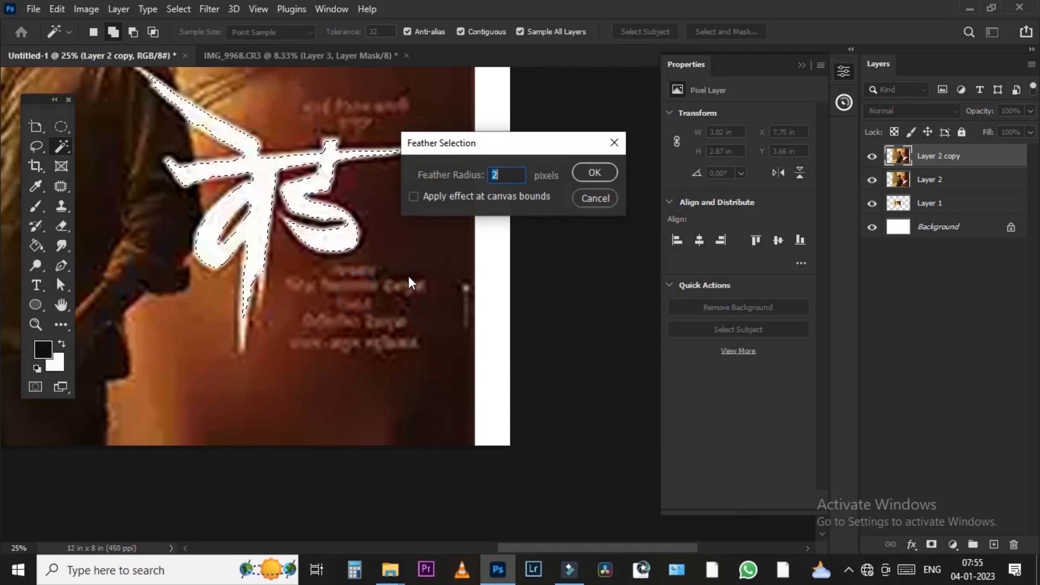
key(Up)
click(596, 171)
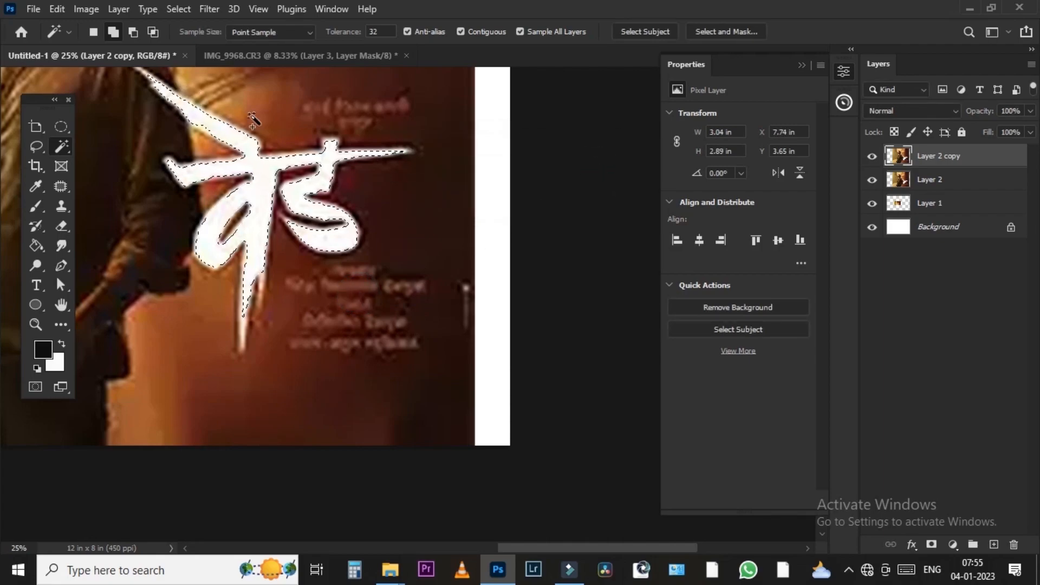
- Feather the title selection a second time with a radius of 3.5 pixels
key(alt+i)
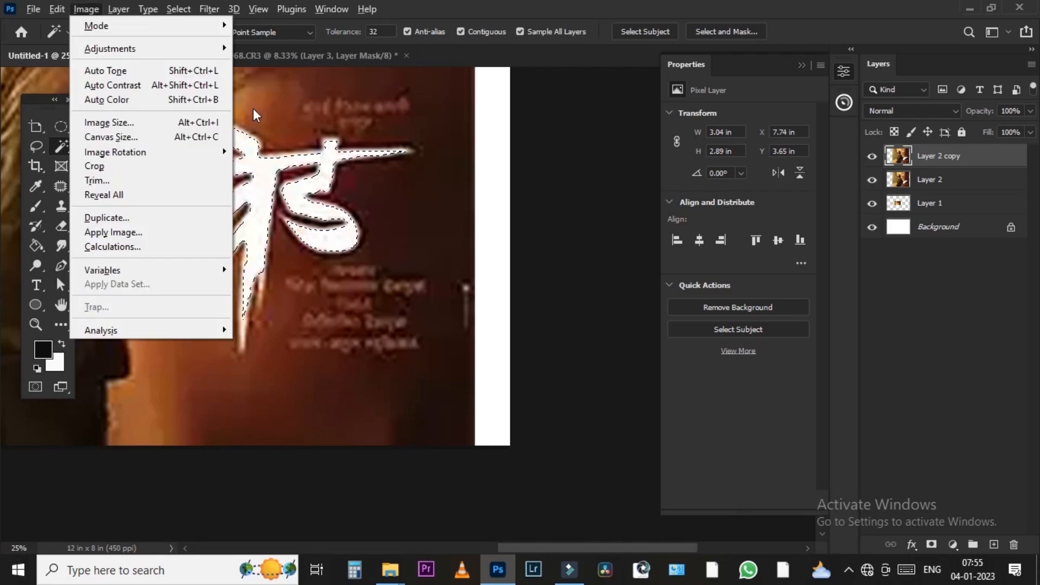
click(183, 8)
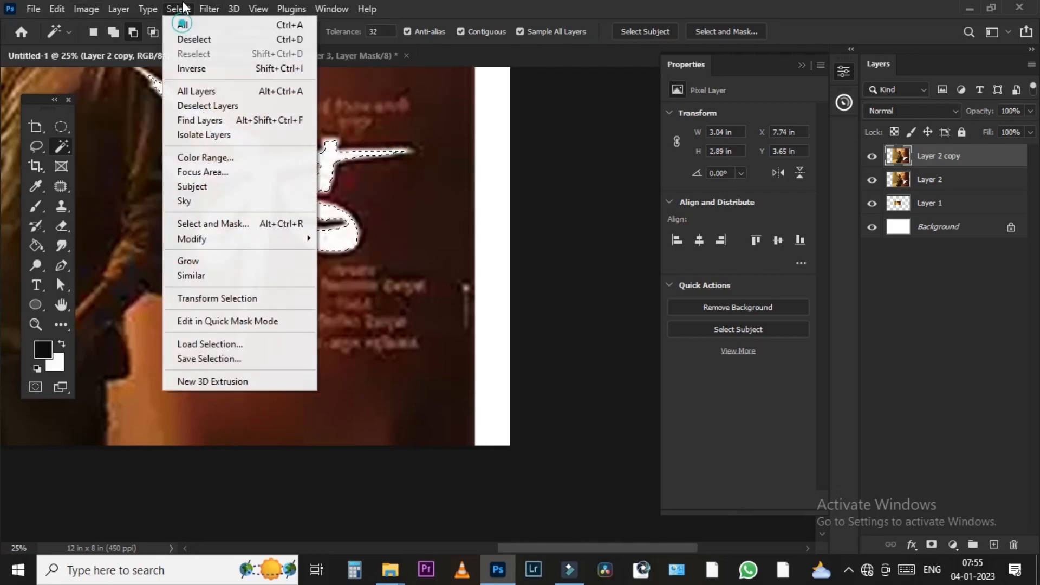
mouse_move(216, 242)
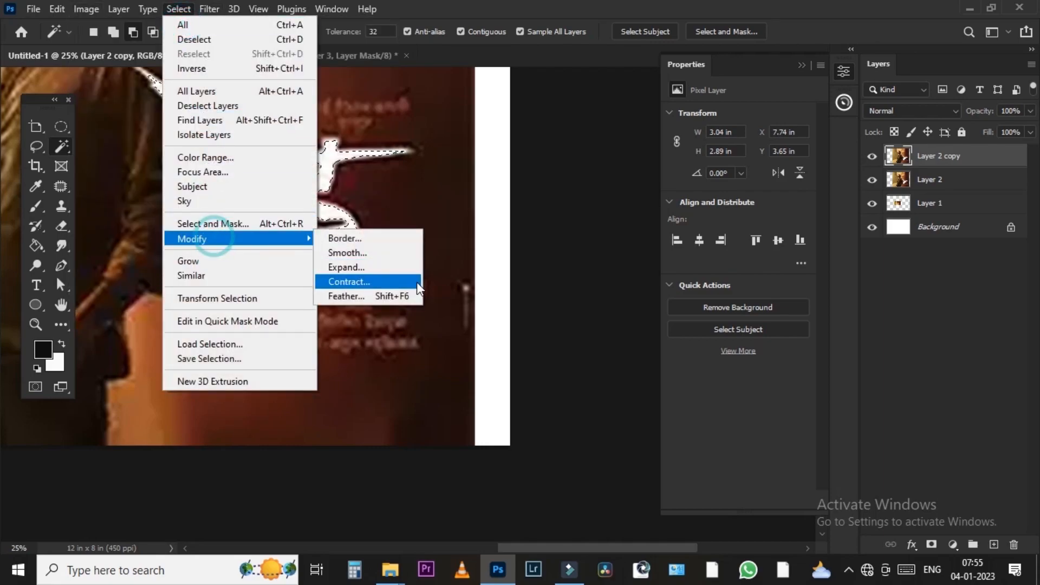
click(388, 294)
text(3.5)
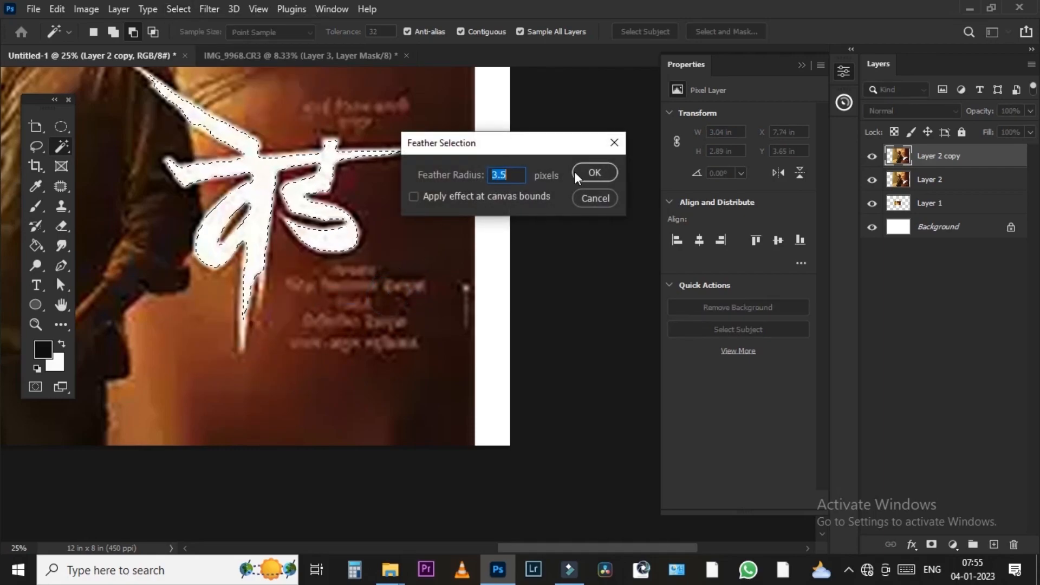
click(577, 172)
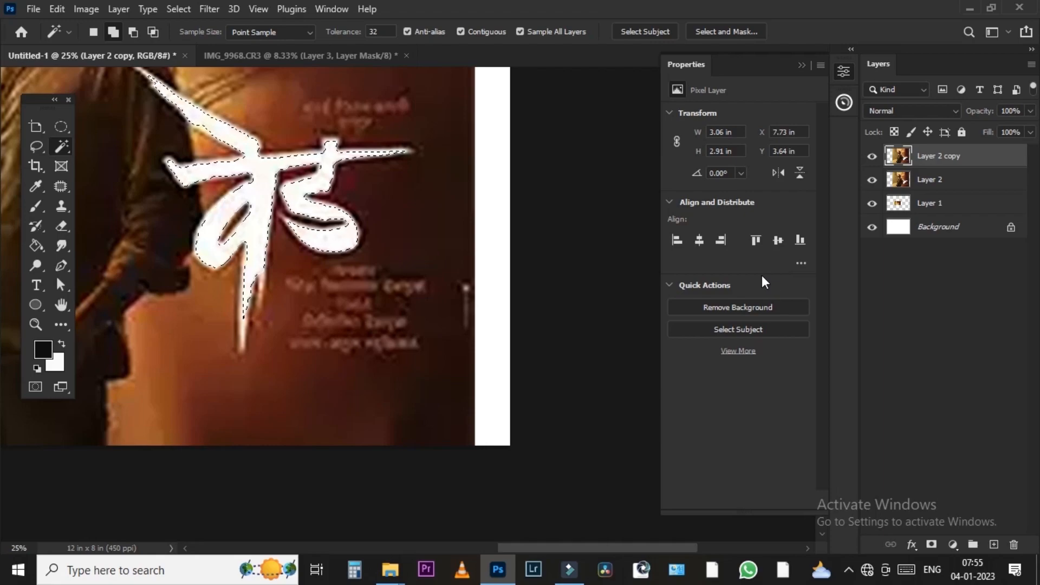
- Copy the selected lettering to a new layer, hide Layer 2 copy and load the lettering's outline as a selection
key(ctrl+j)
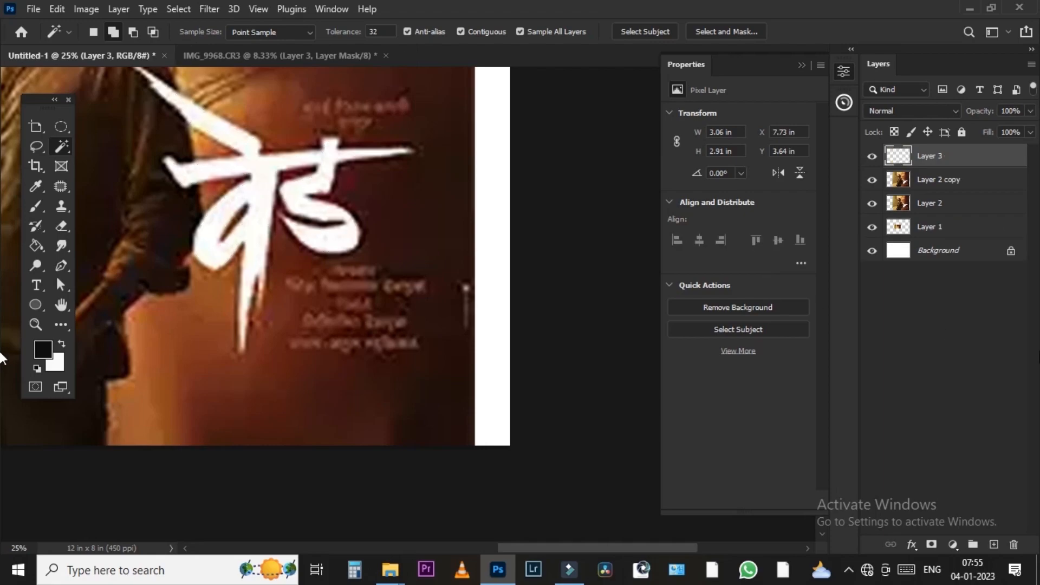
click(872, 180)
ctrl+click(898, 156)
scroll(192, 144, up, 2)
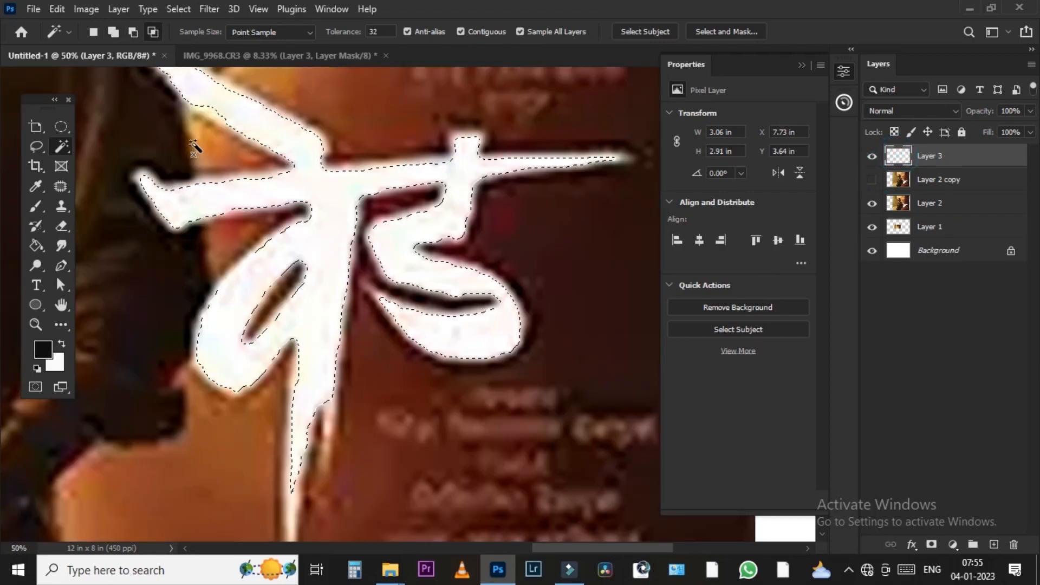
- Copy the extracted title lettering into the IMG_9968.CR3 document and position it on the upper-left background beside the woman's face
scroll(193, 145, down, 3)
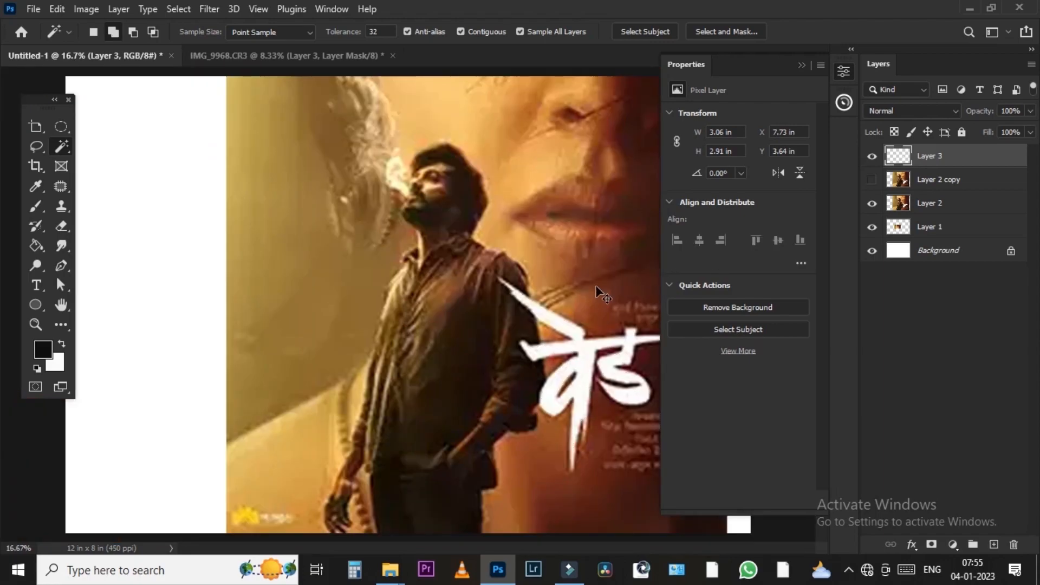
drag(501, 255, 483, 366)
scroll(446, 305, up, 3)
scroll(442, 304, down, 4)
scroll(480, 359, up, 1)
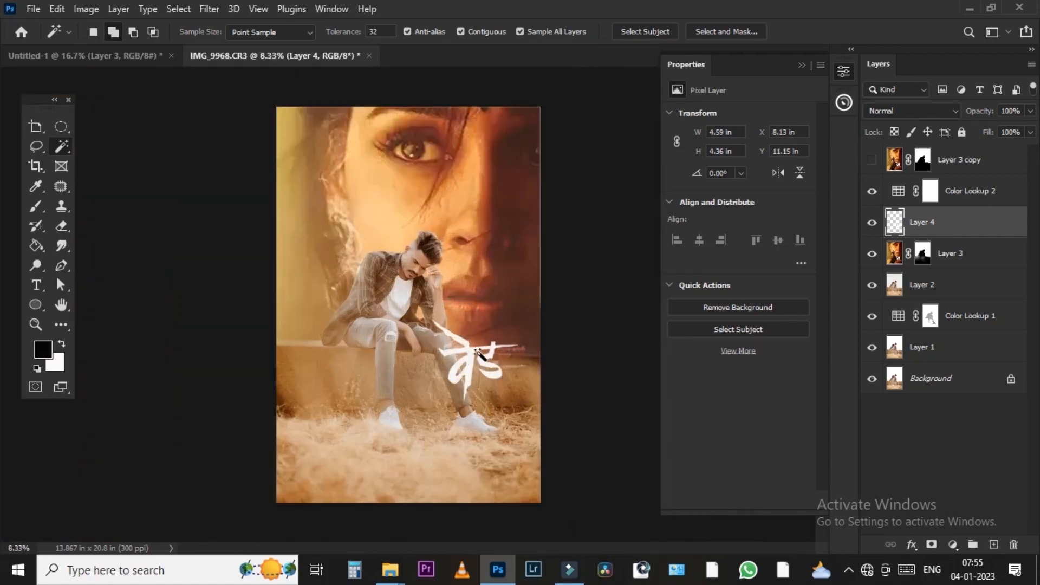
drag(508, 401, 356, 256)
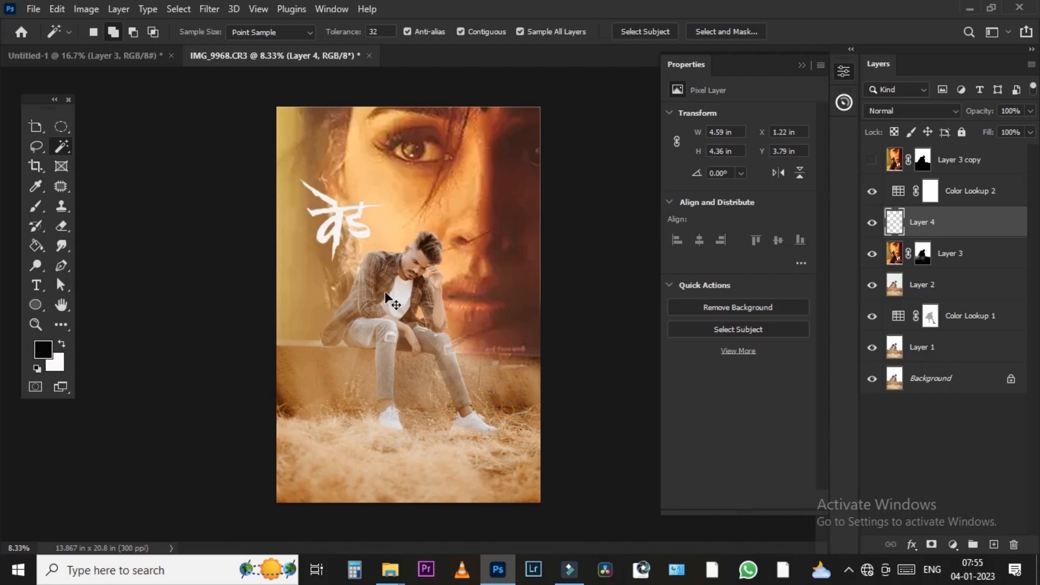
- Load the lettering's outline as a selection and add a new empty layer above Layer 4
scroll(317, 242, up, 4)
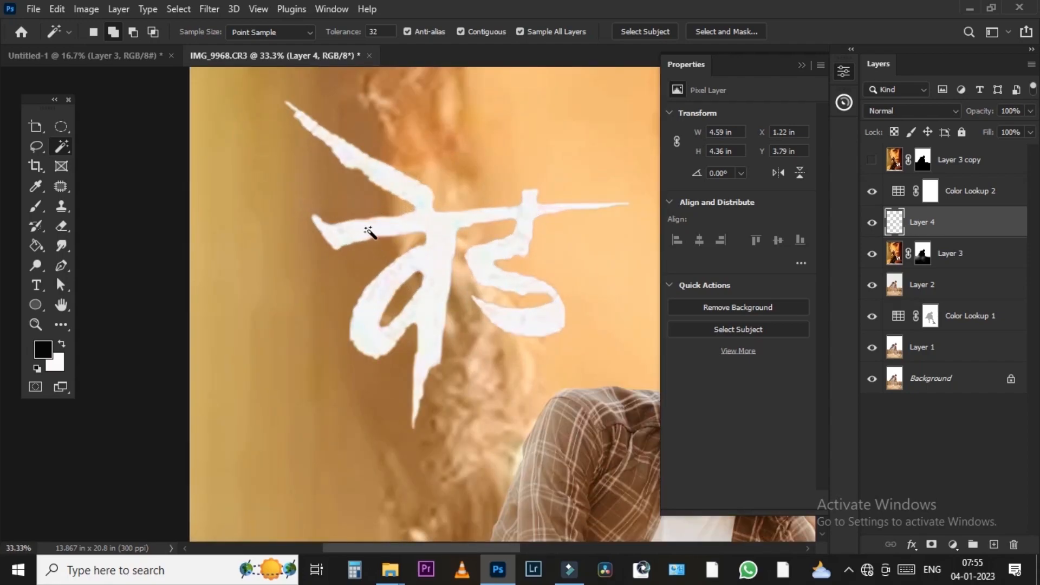
scroll(372, 232, down, 1)
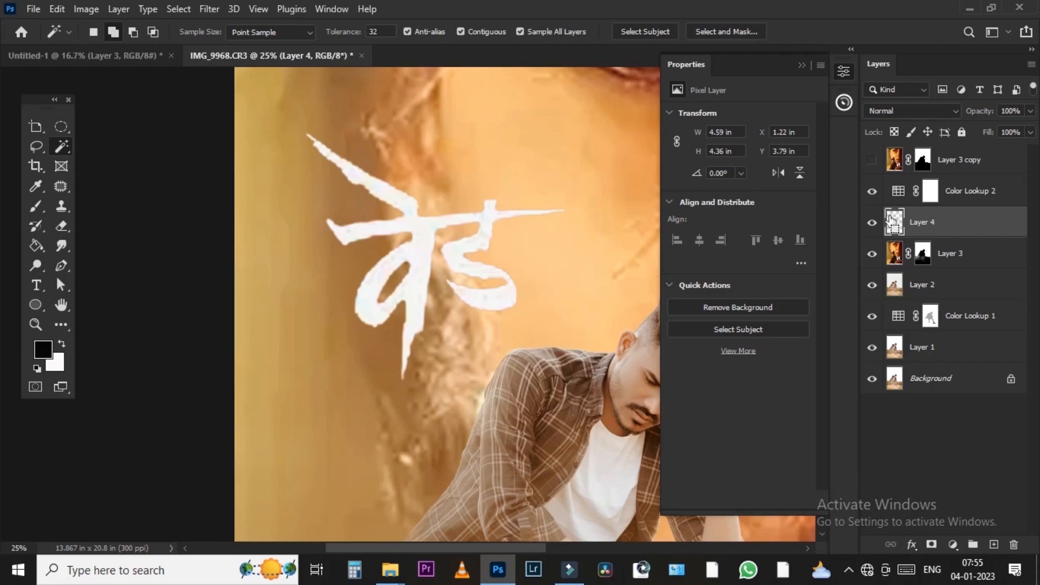
ctrl+click(891, 220)
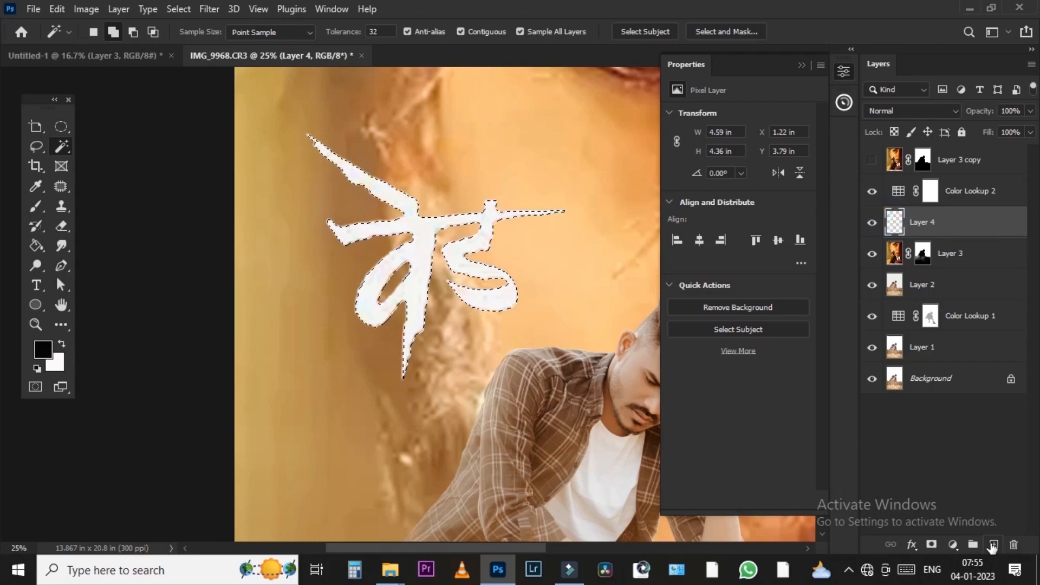
click(994, 545)
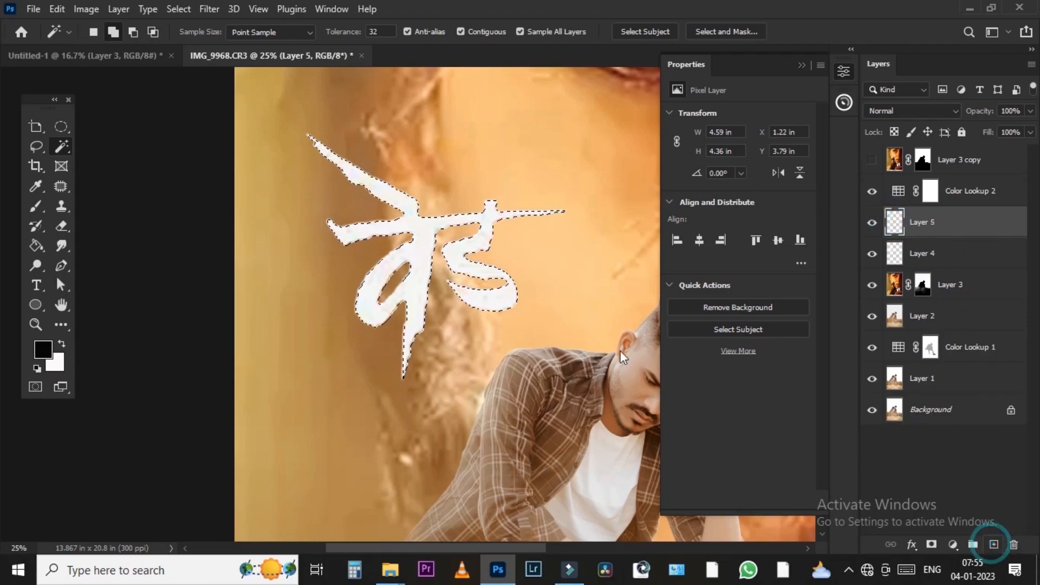
- Fill the lettering selection on Layer 5 with the off-white colour using the Paint Bucket and deselect it
click(36, 245)
key(x)
scroll(410, 268, up, 1)
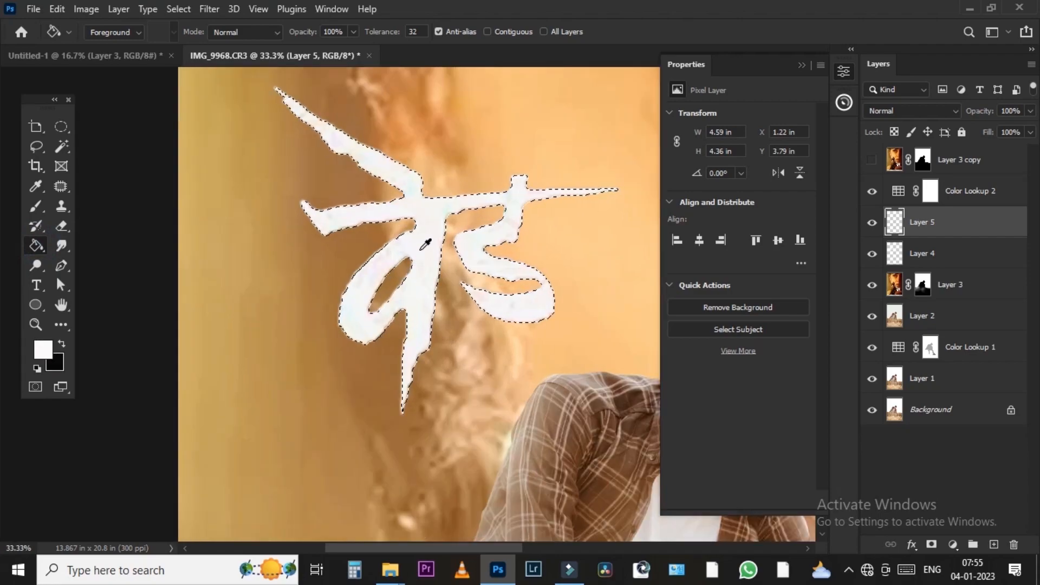
click(421, 252)
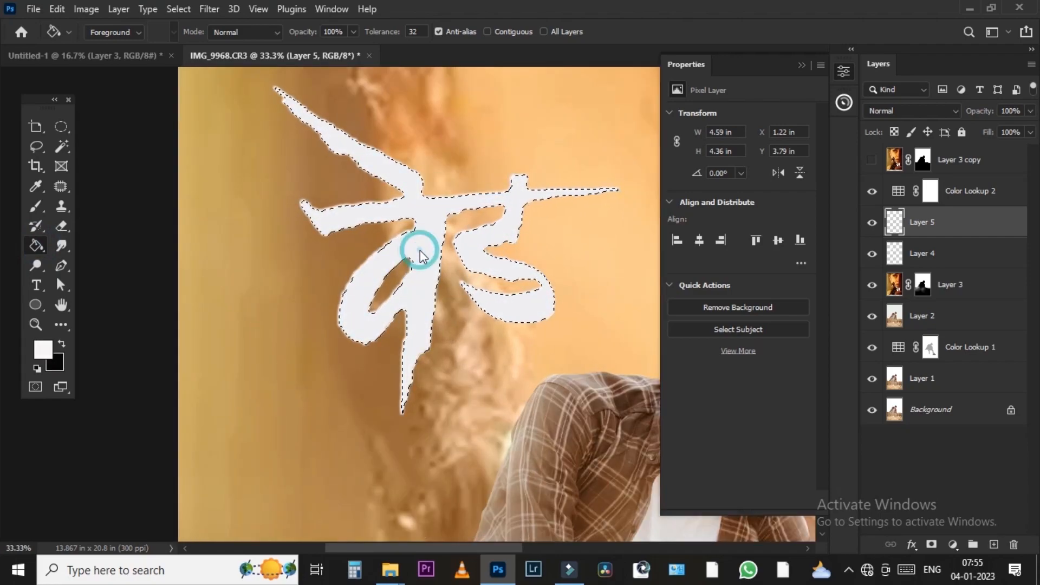
key(ctrl+d)
scroll(421, 249, up, 2)
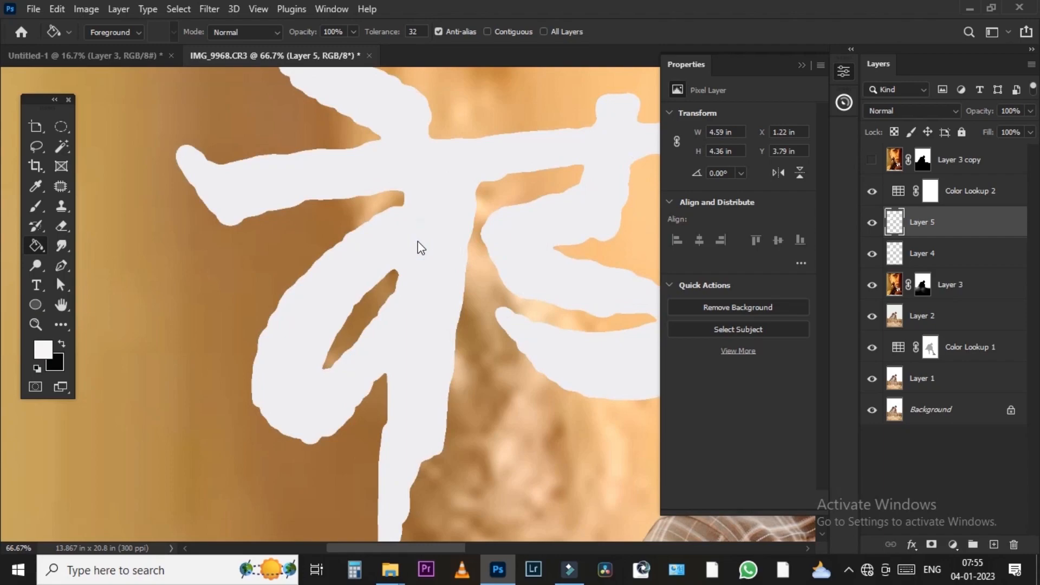
scroll(420, 246, down, 4)
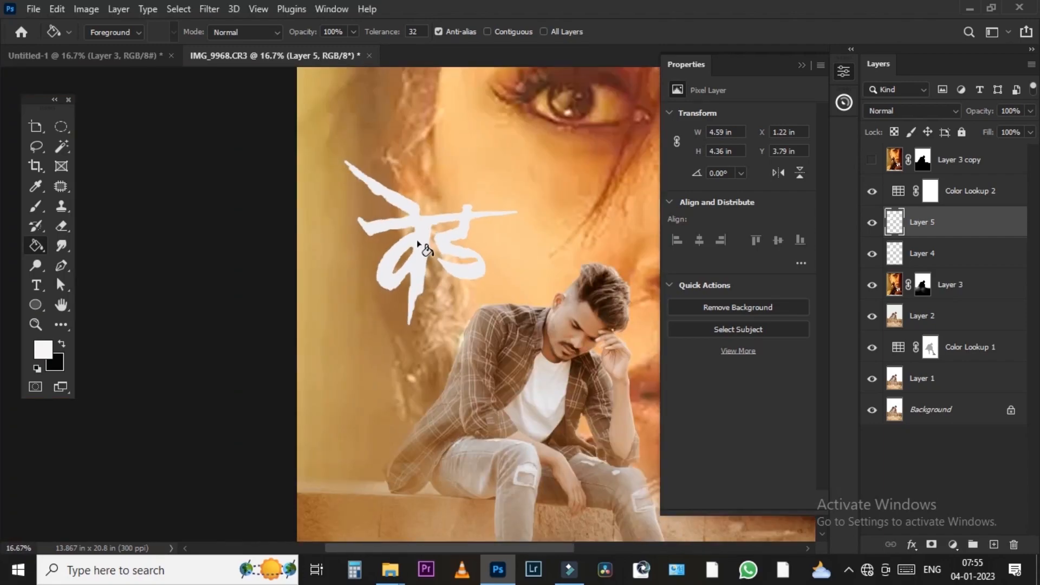
scroll(420, 244, down, 1)
key(ctrl+t)
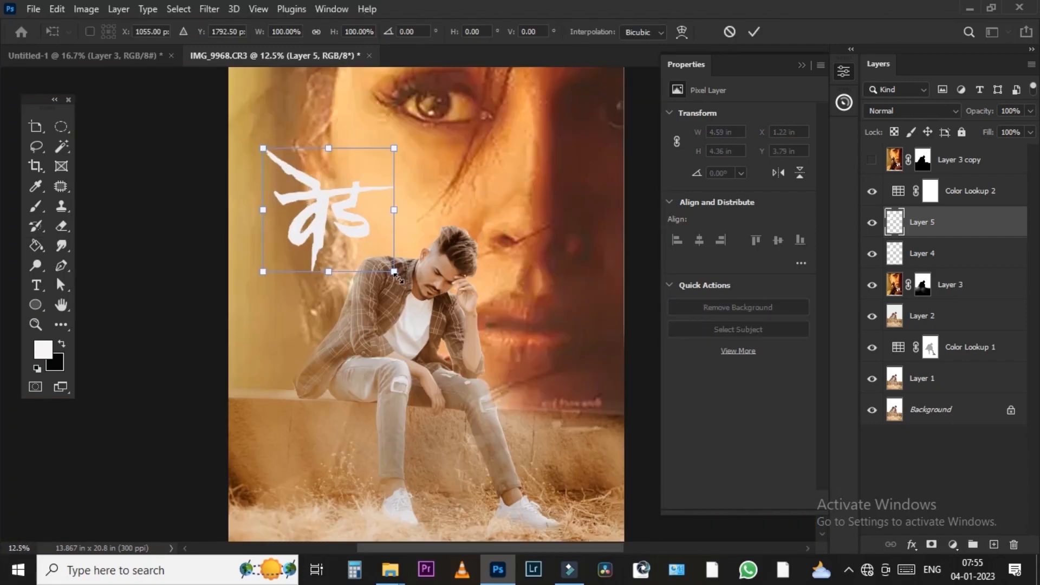
drag(397, 275, 416, 285)
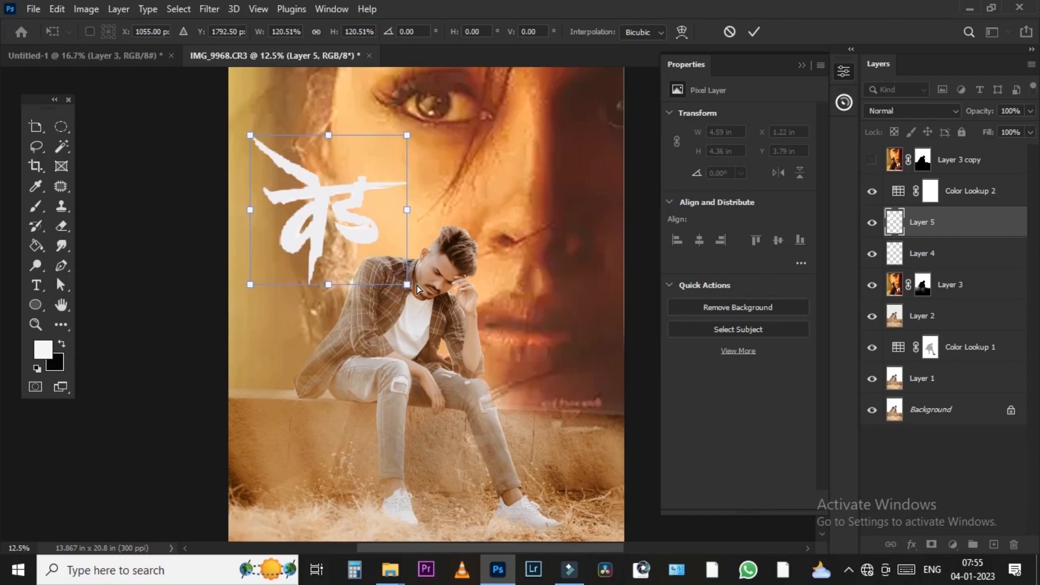
key(g)
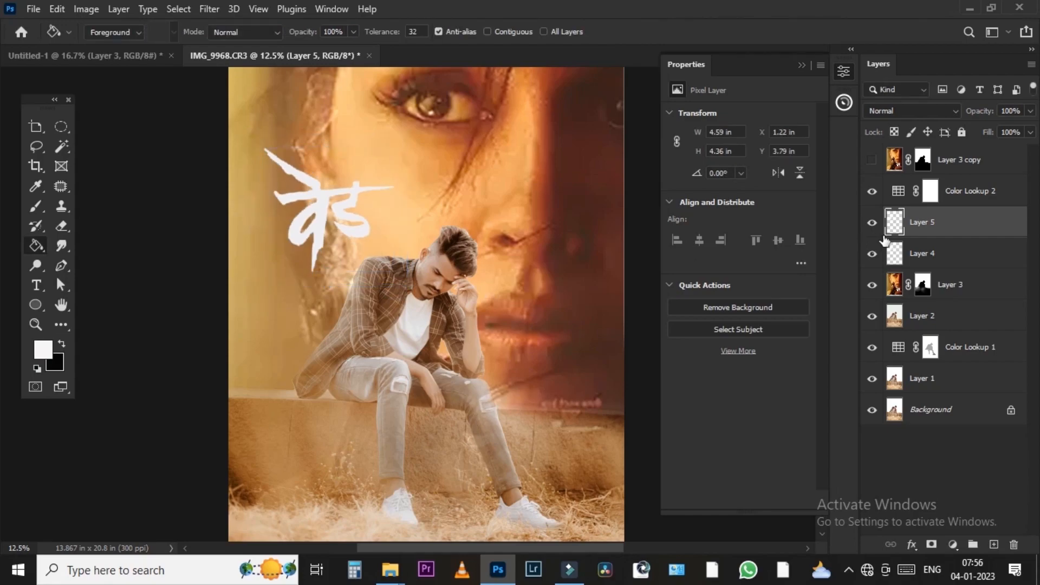
- Scale Layers 4 and 5 together to about 5.21 by 4.95 in and move the lettering over the man's lower leg and the wall
shift+click(913, 255)
key(ctrl+t)
mouse_move(393, 272)
mouse_down()
mouse_move(374, 260)
mouse_move(409, 275)
mouse_up()
key(ctrl+z)
key(Return)
drag(520, 419, 612, 494)
scroll(564, 452, down, 4)
scroll(477, 415, up, 3)
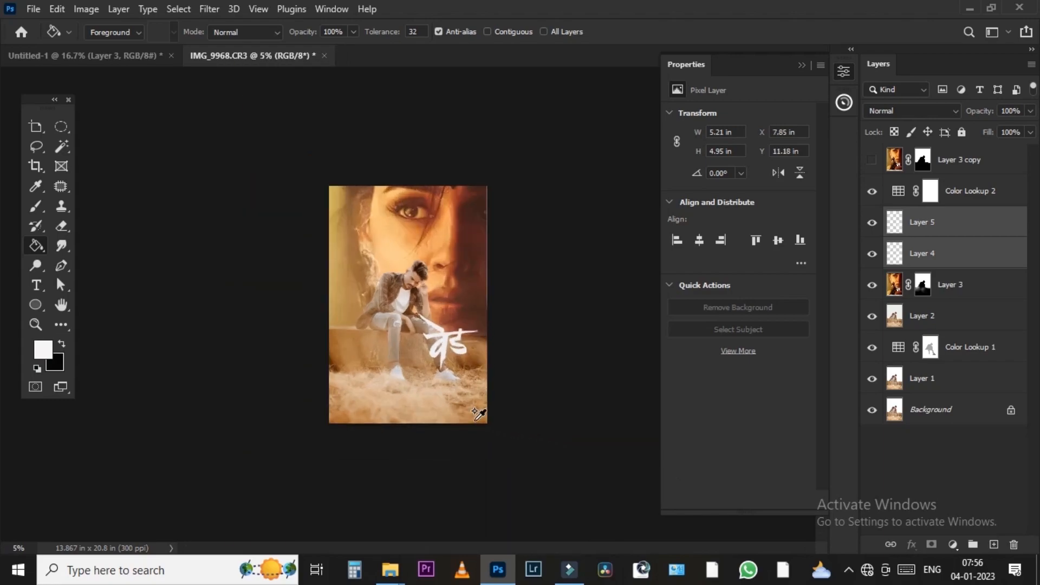
scroll(477, 414, up, 1)
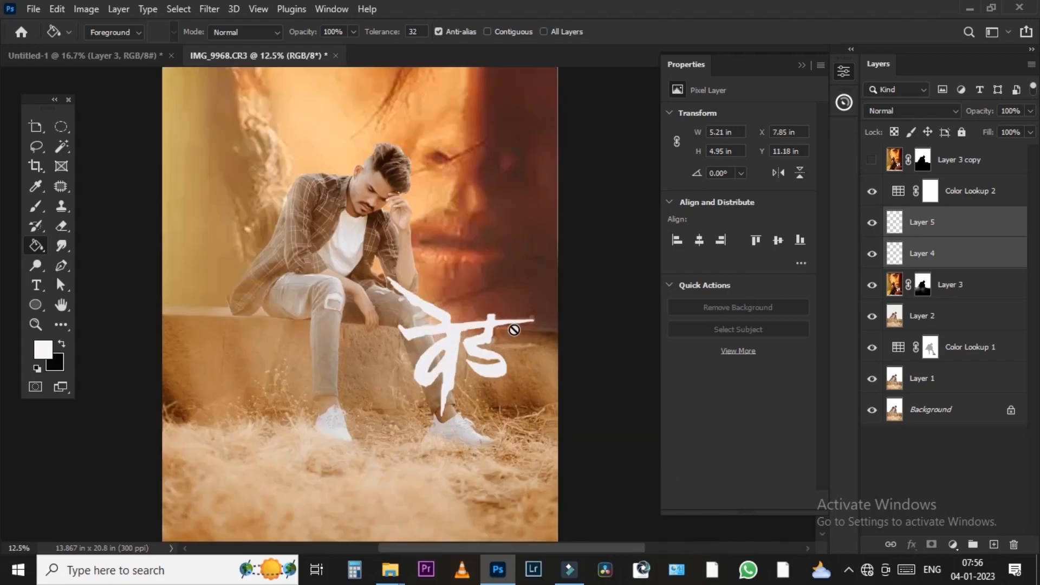
- Compare the image with the Color Lookup 2 adjustment hidden and shown
click(978, 193)
scroll(458, 321, down, 2)
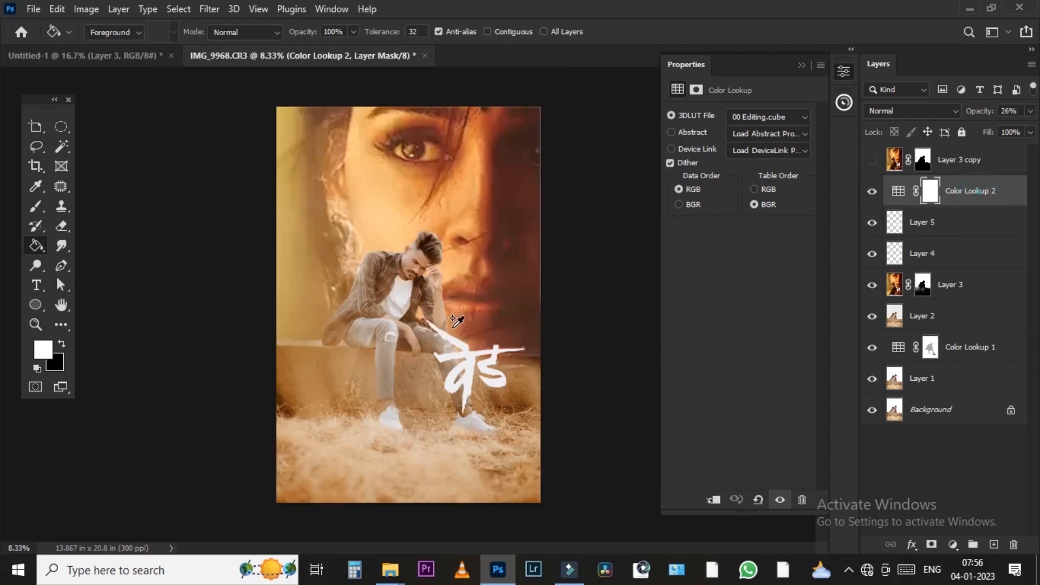
scroll(479, 341, up, 1)
click(872, 193)
click(872, 193)
- Paint white on Layer 3's mask at 10% brush opacity along the hair edge and the gap above the raised hand
scroll(432, 236, up, 6)
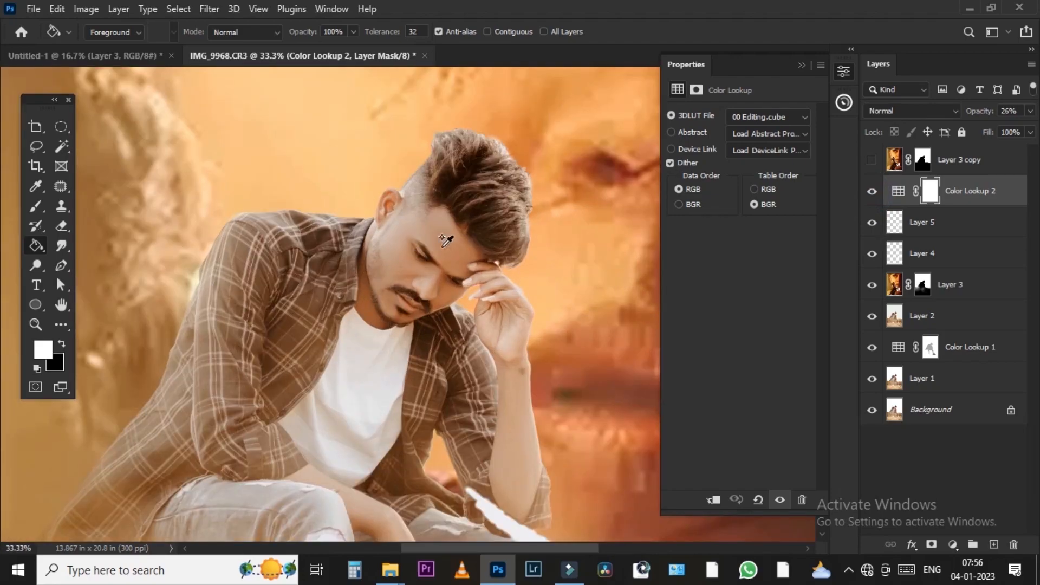
drag(484, 181, 351, 264)
drag(613, 386, 534, 246)
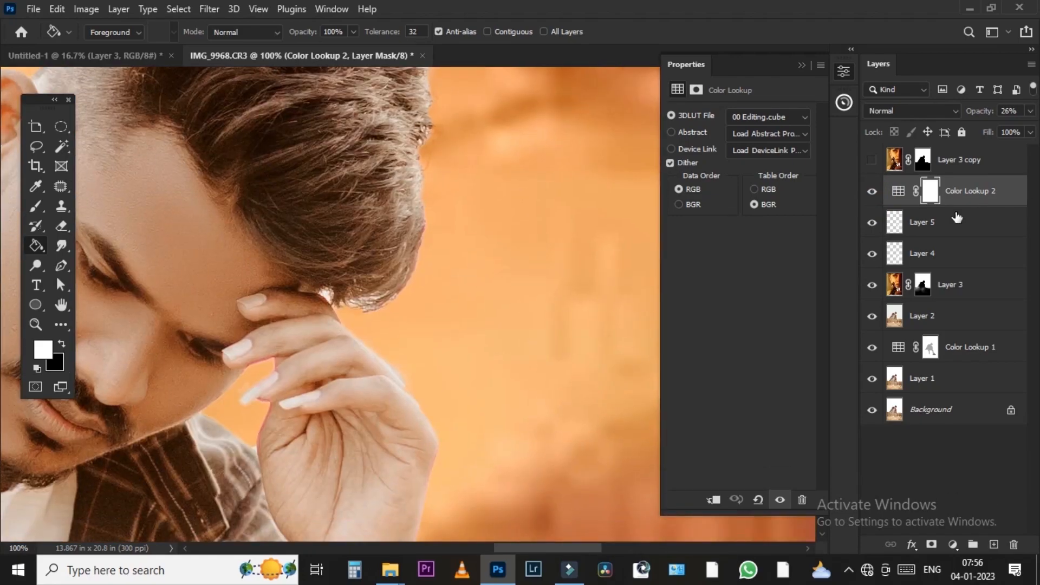
click(924, 284)
scroll(346, 271, up, 2)
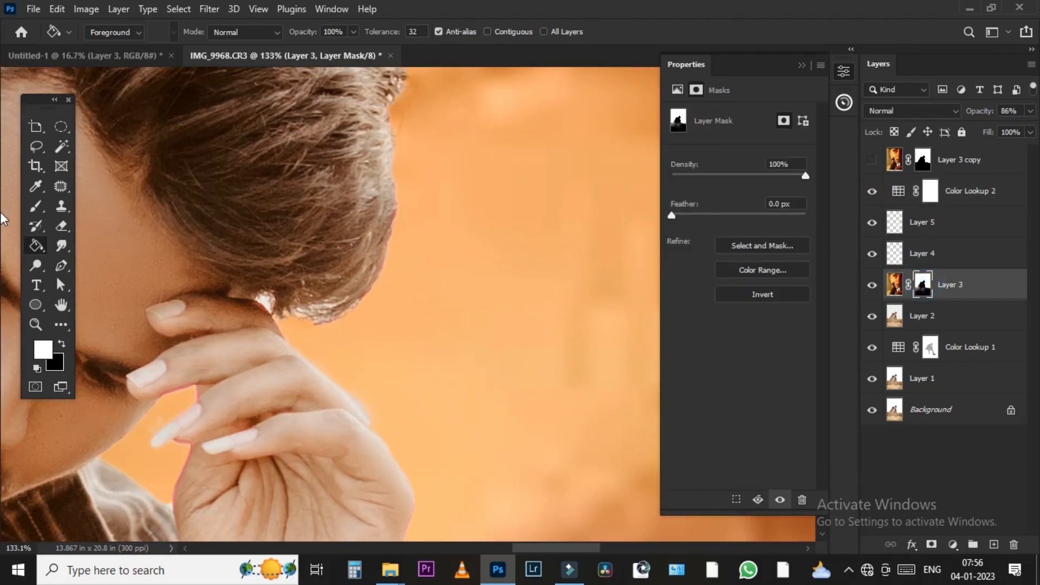
click(37, 207)
scroll(404, 284, up, 1)
click(351, 32)
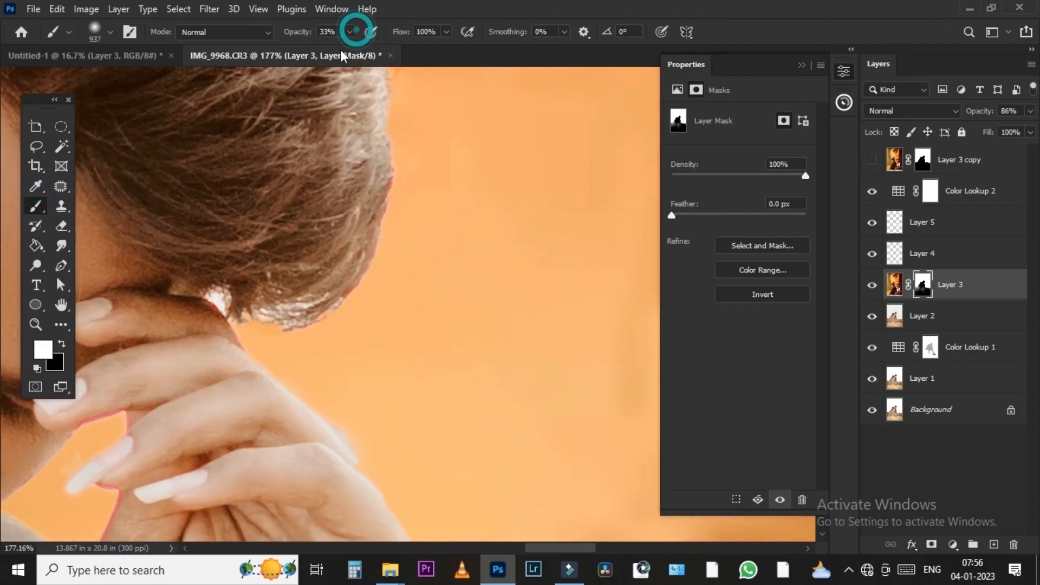
text(10)
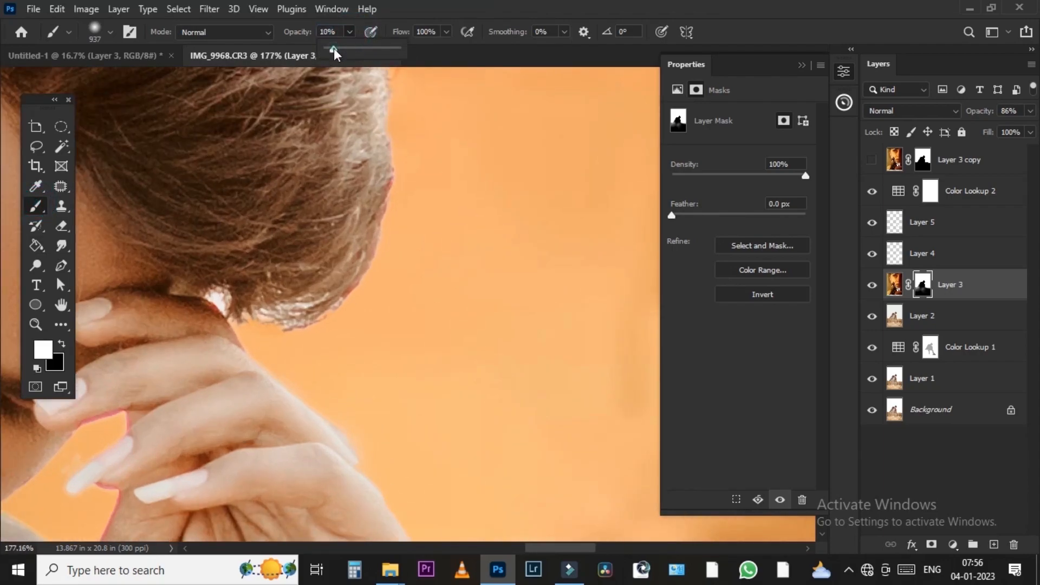
scroll(265, 266, up, 1)
drag(355, 293, 179, 374)
drag(286, 316, 228, 330)
mouse_move(210, 323)
mouse_down()
mouse_move(205, 314)
mouse_move(205, 327)
mouse_move(248, 356)
mouse_move(402, 328)
mouse_up()
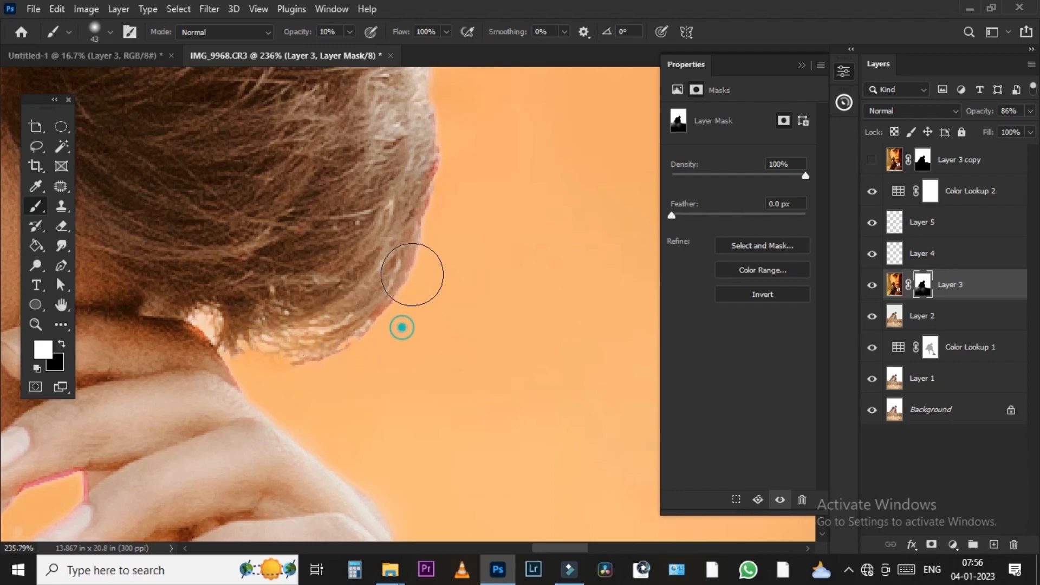
- Continue painting white on Layer 3's mask around the man's hair and crown, enlarging the brush to 216 px
scroll(459, 198, down, 4)
drag(472, 200, 557, 455)
mouse_move(517, 351)
mouse_down()
mouse_move(534, 351)
mouse_move(535, 142)
mouse_move(530, 156)
mouse_up()
drag(491, 73, 478, 183)
mouse_move(486, 265)
mouse_down()
mouse_move(436, 210)
mouse_move(503, 263)
mouse_move(486, 268)
mouse_move(458, 244)
mouse_move(425, 168)
mouse_move(476, 230)
mouse_move(473, 206)
mouse_move(392, 161)
mouse_move(473, 209)
mouse_move(438, 171)
mouse_move(399, 183)
mouse_move(477, 232)
mouse_move(498, 271)
mouse_move(589, 343)
mouse_up()
scroll(579, 329, down, 4)
drag(316, 181, 397, 193)
key(bracketright)
key(bracketright)
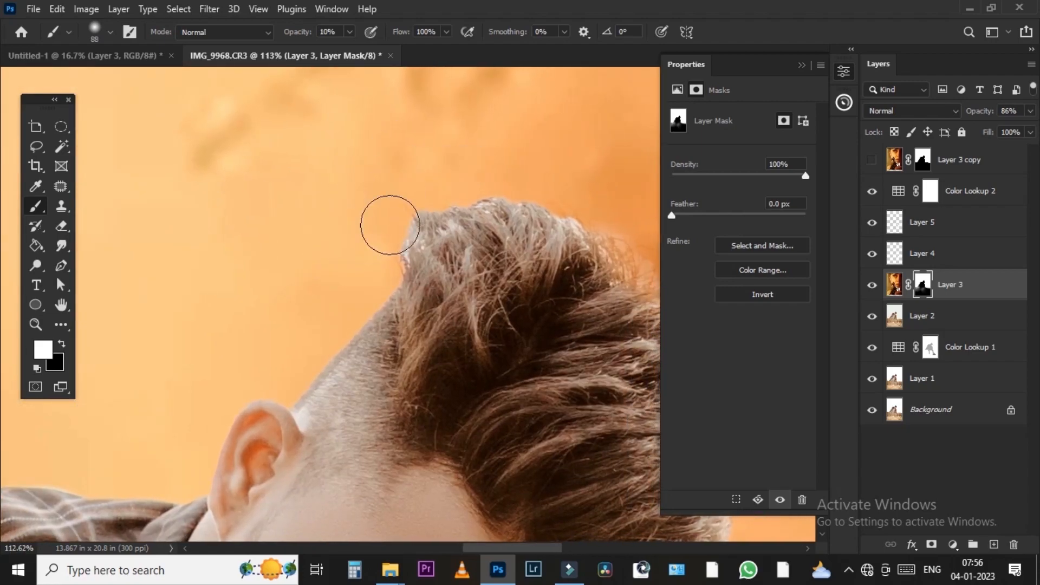
alt+right_click(382, 208)
mouse_move(478, 169)
mouse_down()
mouse_move(585, 194)
mouse_move(466, 157)
mouse_move(587, 162)
mouse_move(409, 201)
mouse_up()
scroll(482, 157, down, 3)
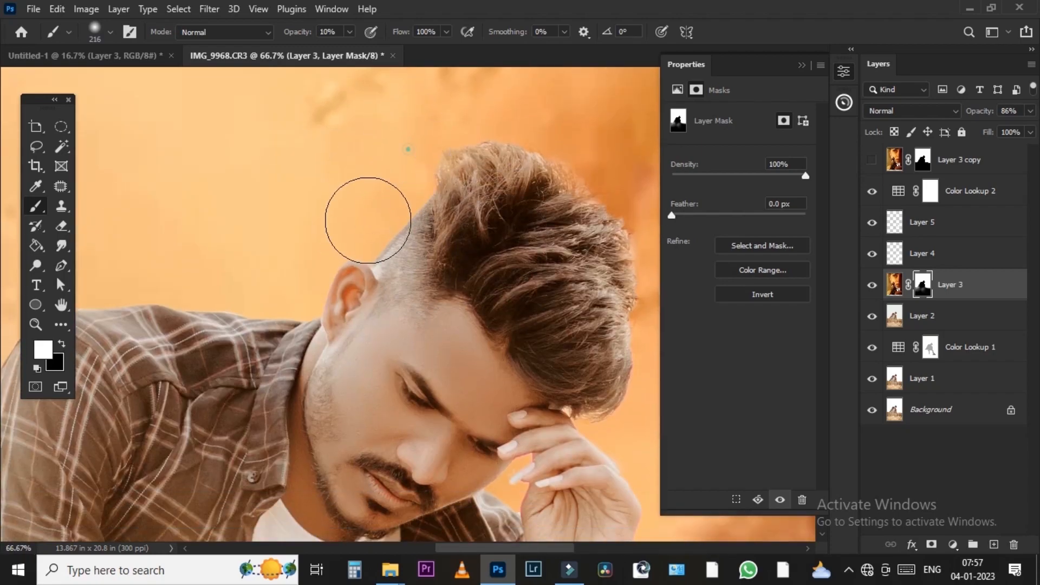
- Paint white on Layer 3's mask over the background behind the man's back with a 1440 px brush at 10% opacity
scroll(348, 239, down, 4)
drag(223, 313, 387, 201)
scroll(576, 288, up, 1)
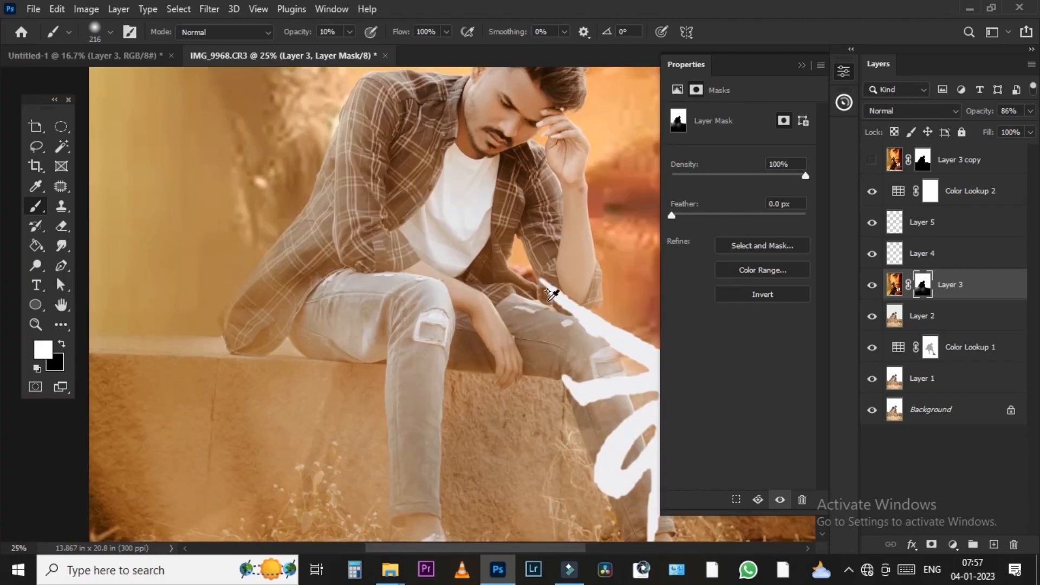
scroll(309, 321, down, 1)
scroll(309, 322, down, 1)
scroll(309, 321, up, 1)
alt+right_click(302, 288)
drag(375, 146, 379, 177)
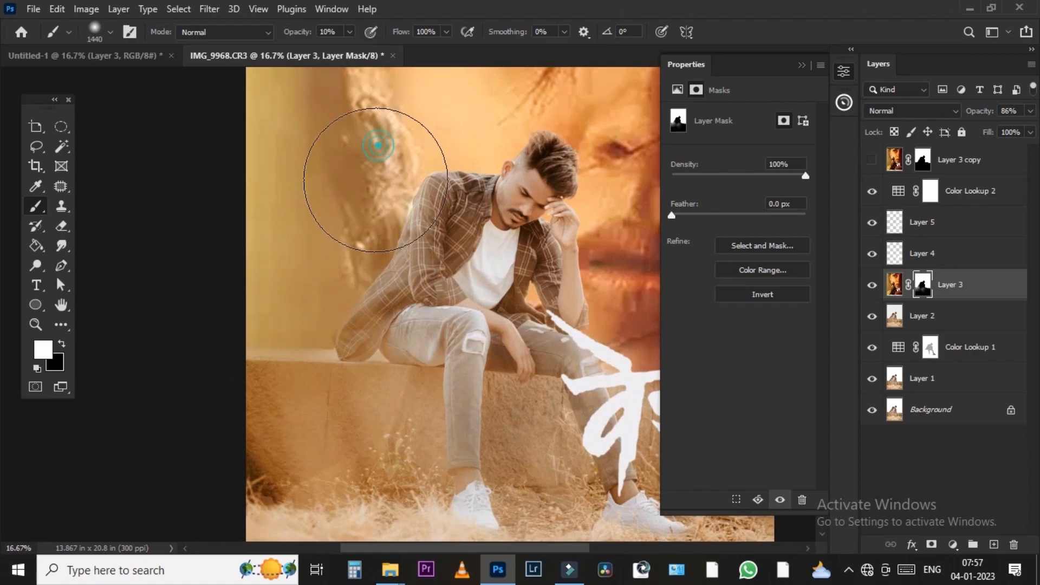
drag(400, 107, 379, 183)
scroll(453, 158, down, 2)
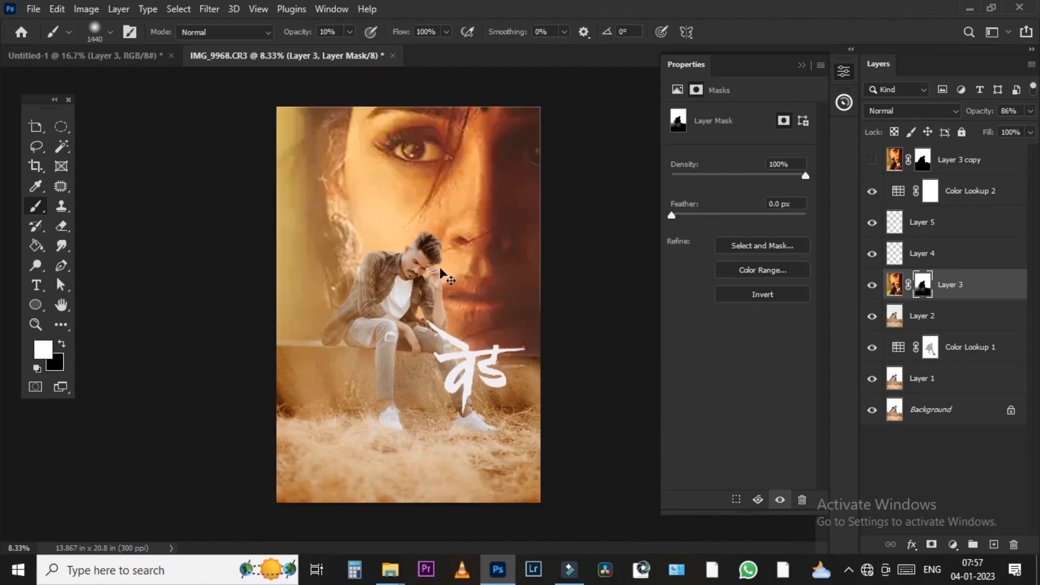
- Delete the hidden Layer 3 copy from the layer stack
scroll(440, 269, down, 1)
scroll(503, 213, up, 1)
click(1019, 193)
drag(1013, 161, 1014, 544)
scroll(504, 117, up, 1)
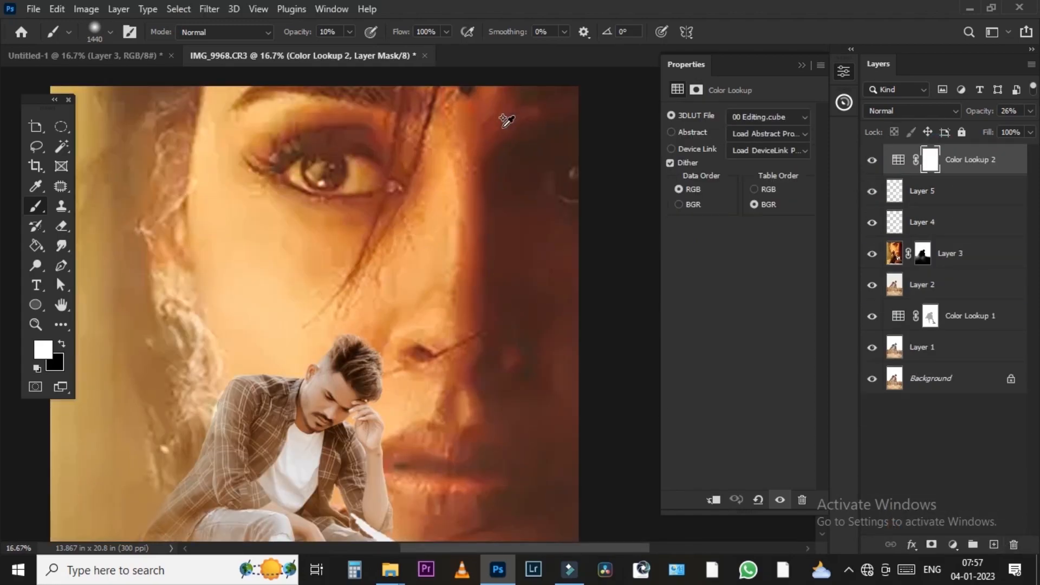
scroll(431, 201, up, 1)
scroll(432, 202, down, 3)
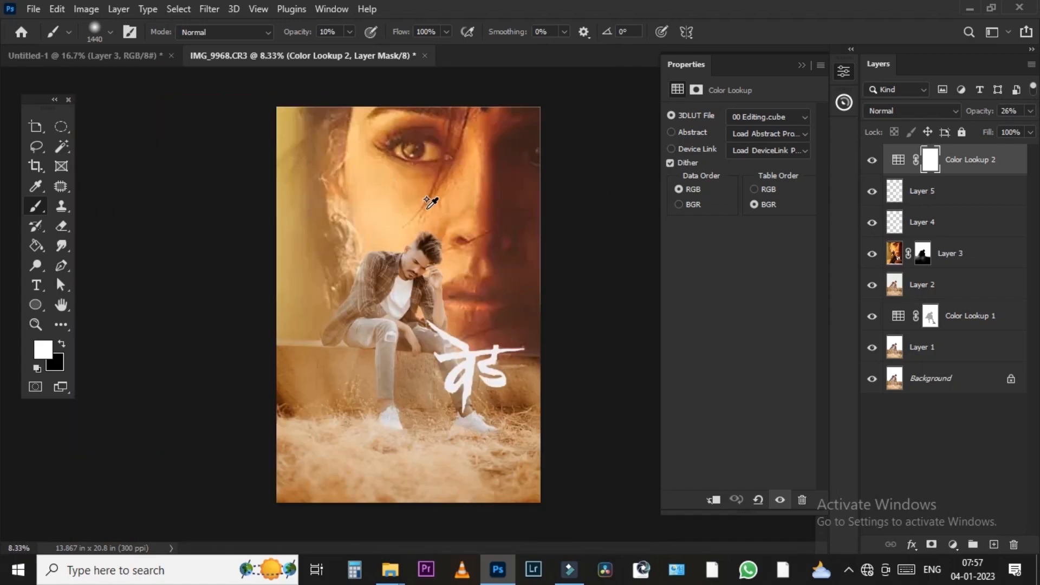
scroll(420, 246, up, 2)
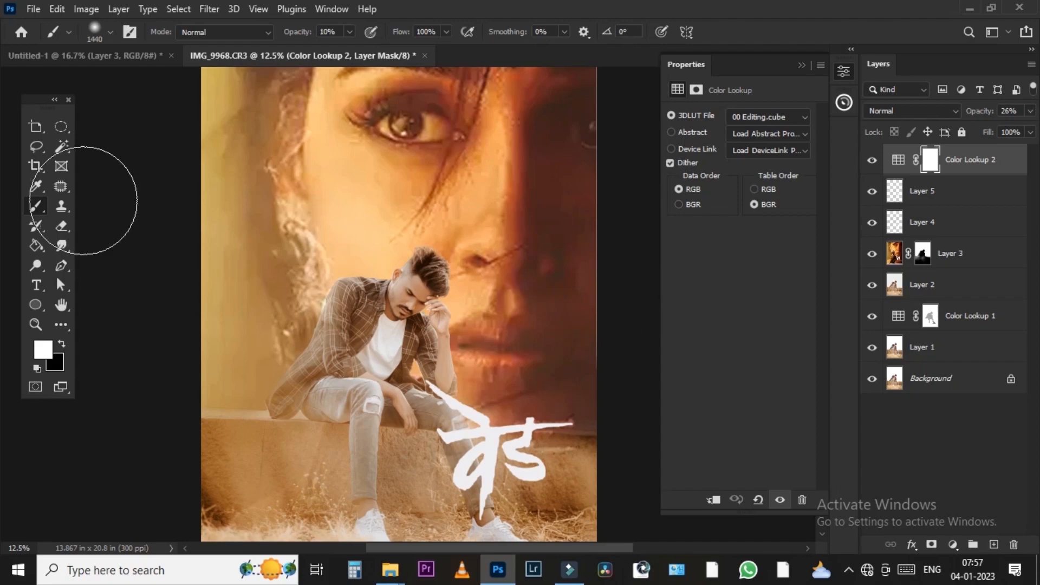
click(62, 126)
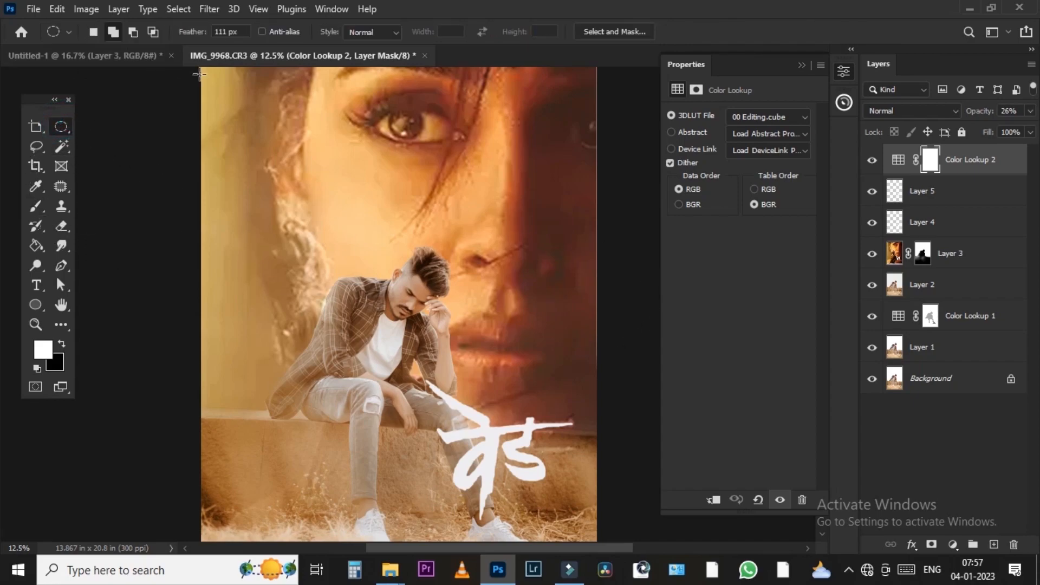
mouse_move(253, 255)
mouse_down()
mouse_move(529, 433)
mouse_move(516, 555)
mouse_move(598, 453)
mouse_up()
drag(412, 123, 442, 375)
- Stamp all visible layers into a new top layer and open it in the Camera Raw Filter
key(ctrl+minus)
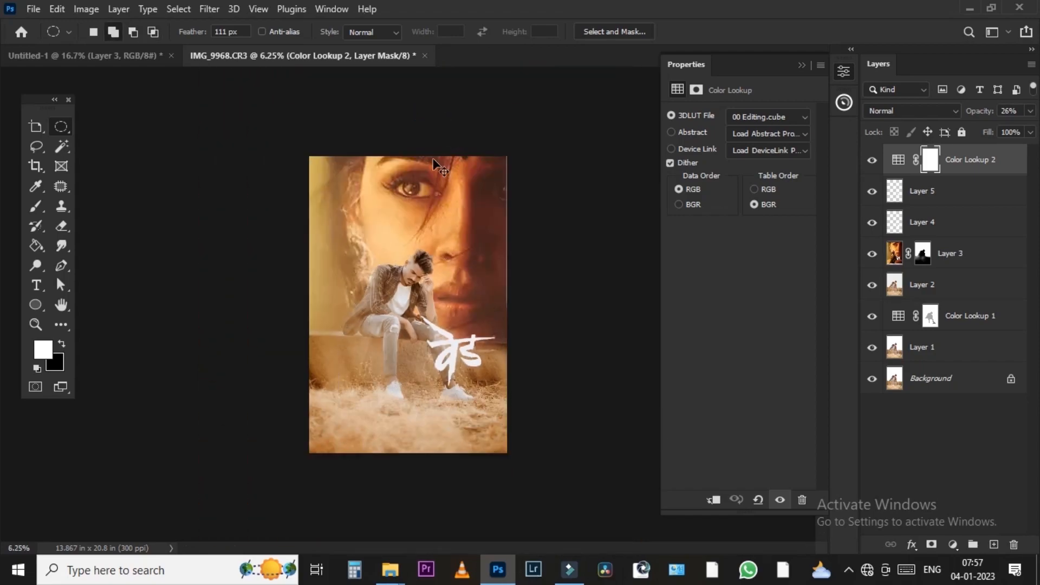
key(ctrl+plus)
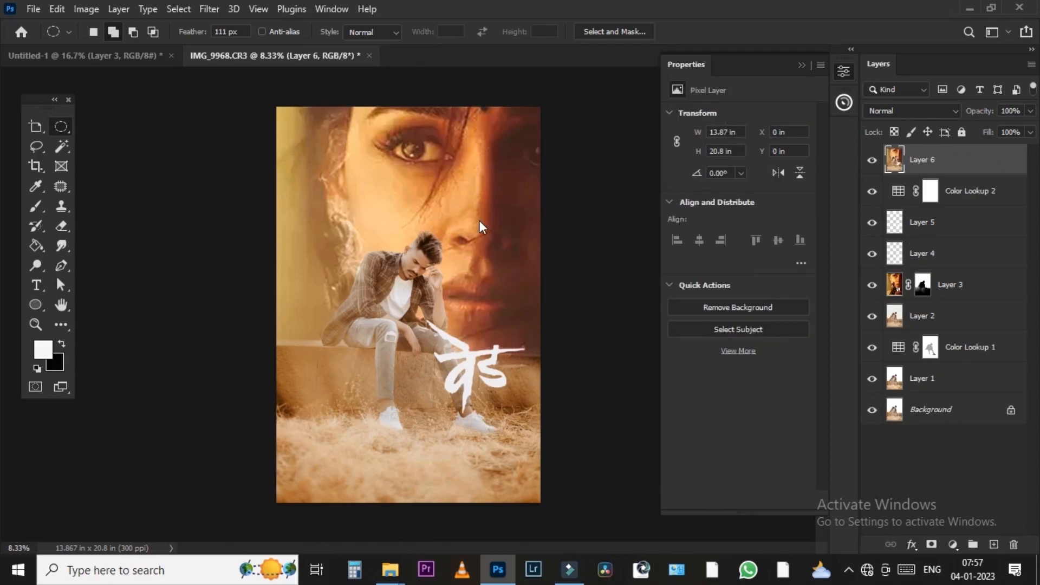
key(ctrl+shift+a)
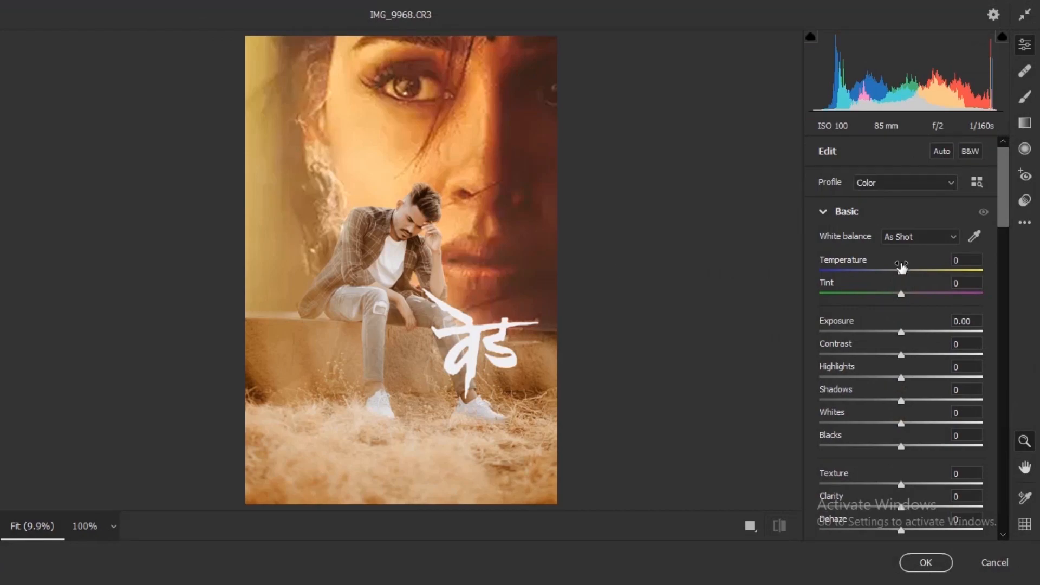
- Warm the composite by setting Temperature to +6 and Tint to +19, and raise Exposure to +0.15
drag(900, 269, 925, 287)
drag(910, 329, 914, 329)
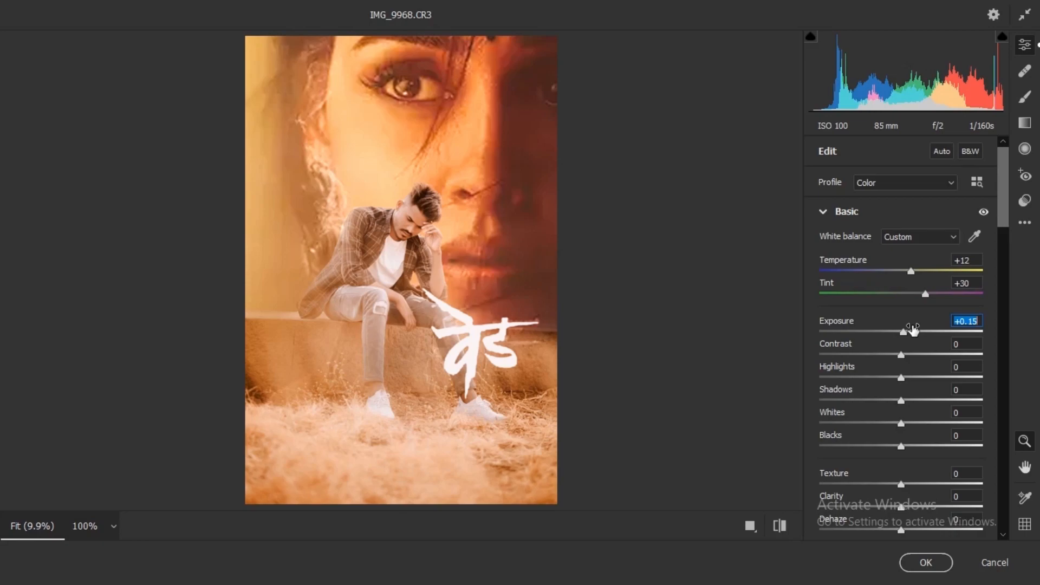
drag(930, 289, 918, 267)
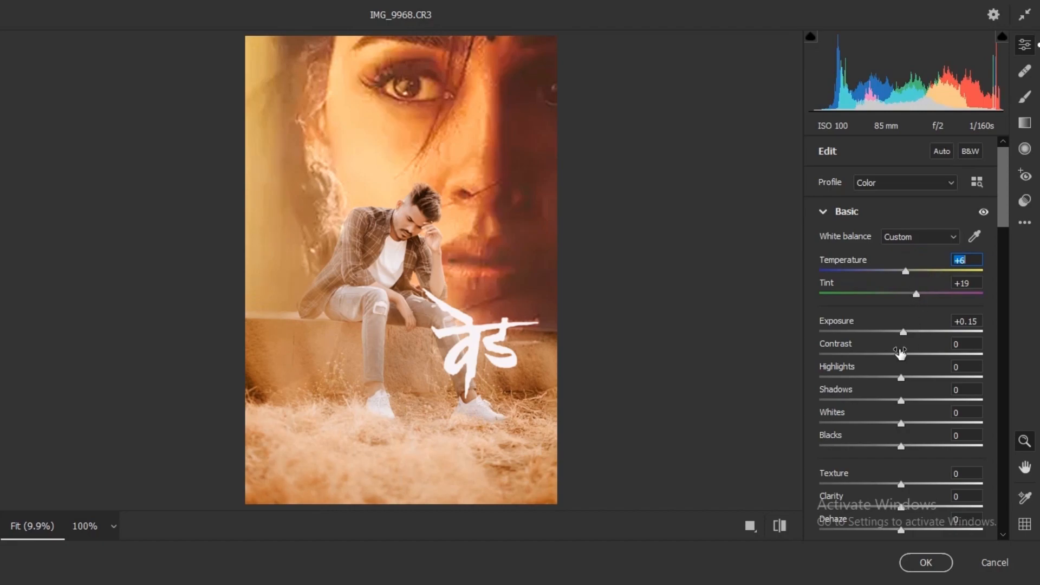
- Set Contrast to -8, Highlights to -22, Shadows to +5 and Whites to +2, plus Vibrance to -4 and Saturation to +6
drag(900, 353, 912, 418)
scroll(913, 415, down, 5)
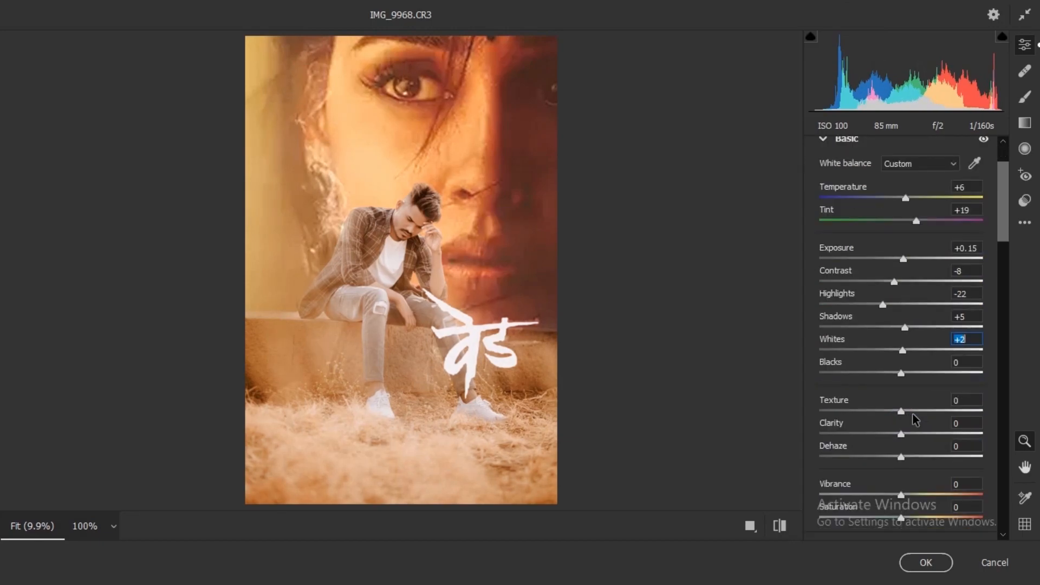
mouse_move(901, 371)
mouse_down()
mouse_move(889, 355)
mouse_move(906, 369)
mouse_up()
click(904, 344)
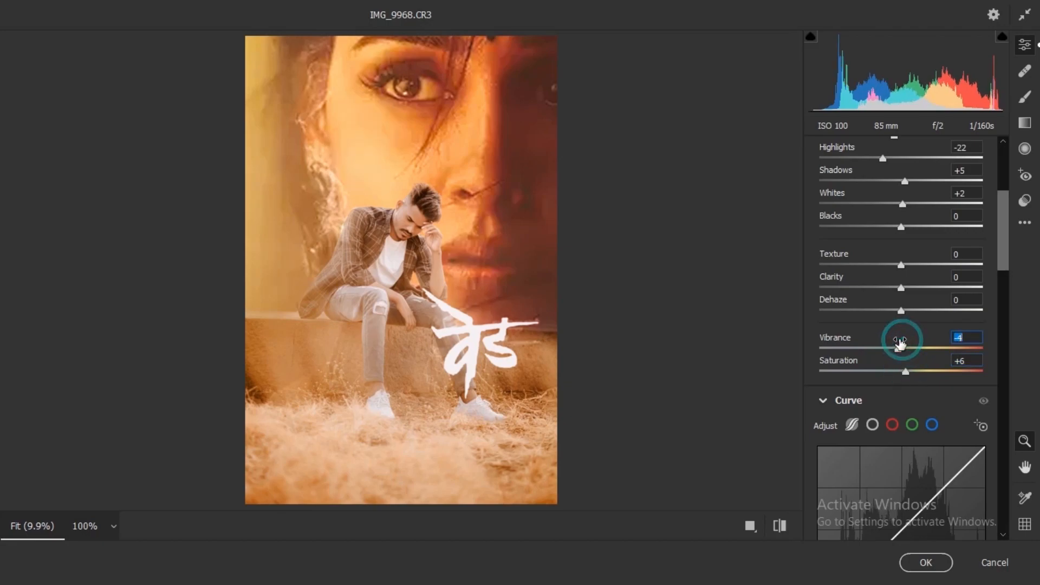
- Shape the parametric tone curve with Highlights +11, Lights +9, Darks +6 and Shadows -10
scroll(901, 341, down, 8)
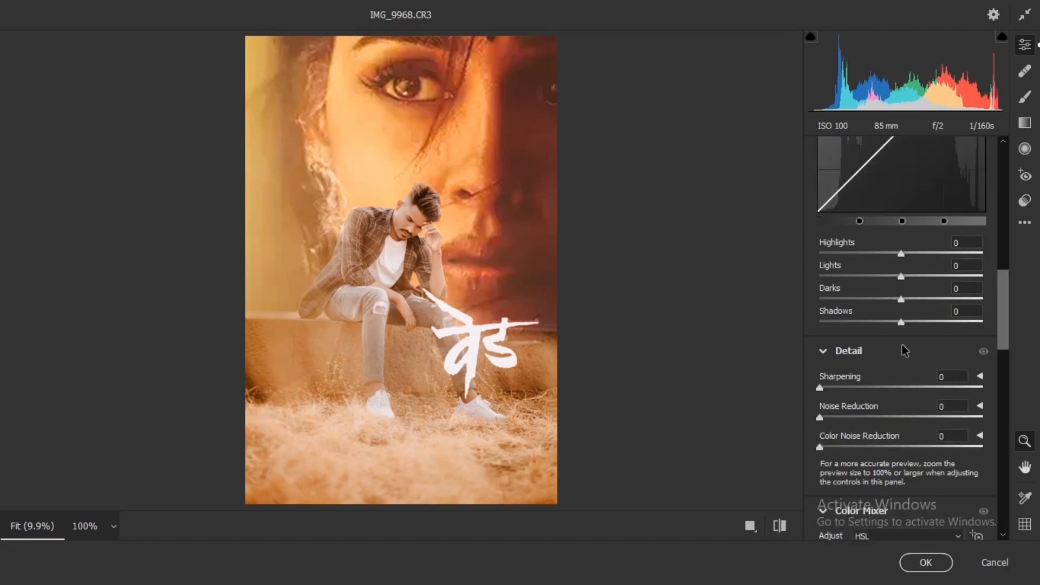
mouse_move(902, 275)
mouse_down()
mouse_move(913, 272)
mouse_move(912, 257)
mouse_up()
drag(908, 297, 892, 311)
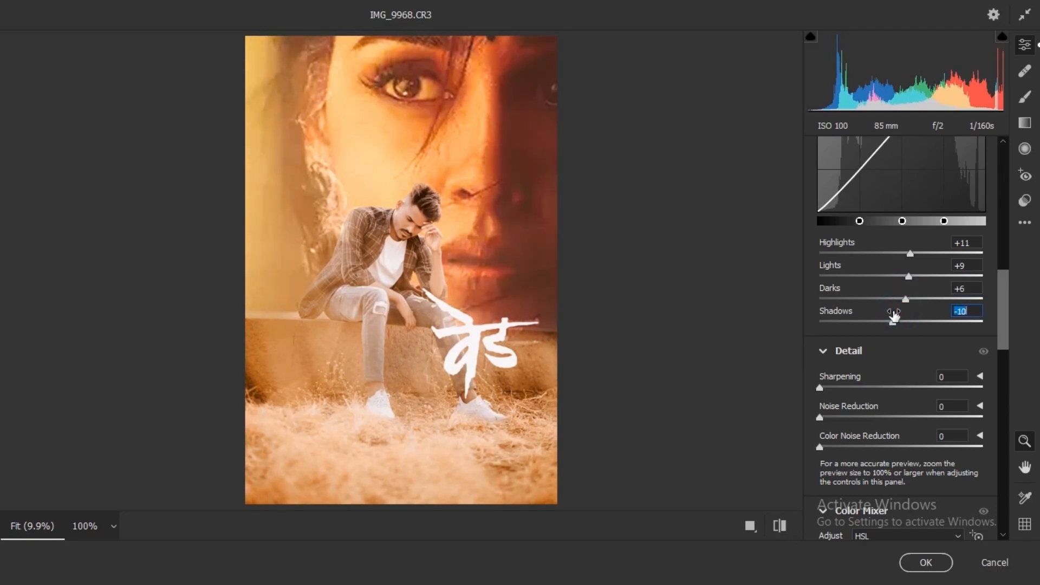
- Set the Color Mixer saturation to +32 for Reds, -6 for Oranges and +20 for Yellows
scroll(893, 310, down, 7)
drag(901, 348, 927, 341)
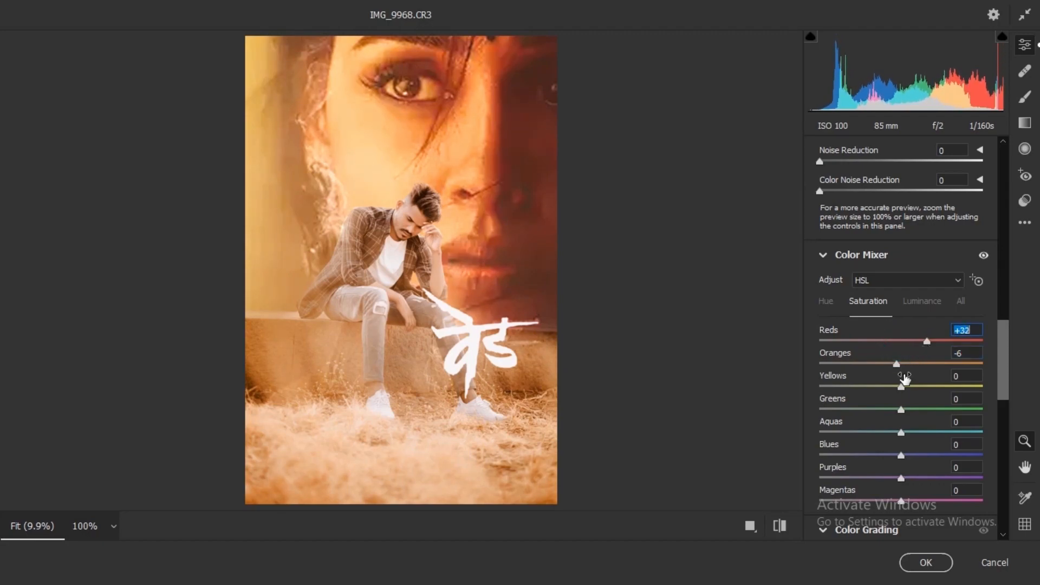
drag(905, 377, 923, 375)
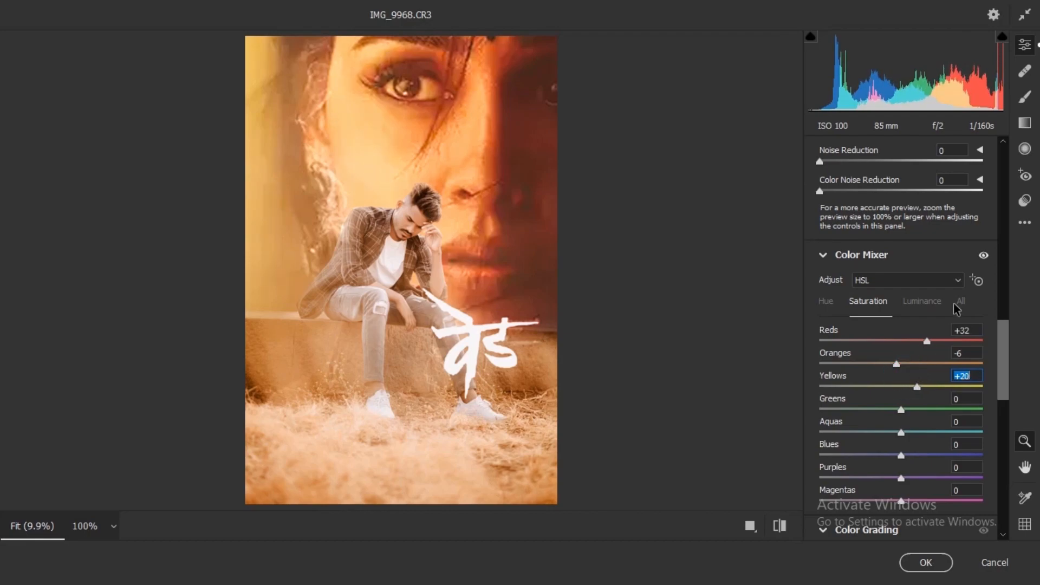
- Darken the image from its lower-left and lower-right corners with two graduated filters at -0.30 exposure
click(1025, 123)
key(ctrl+minus)
drag(165, 442, 345, 114)
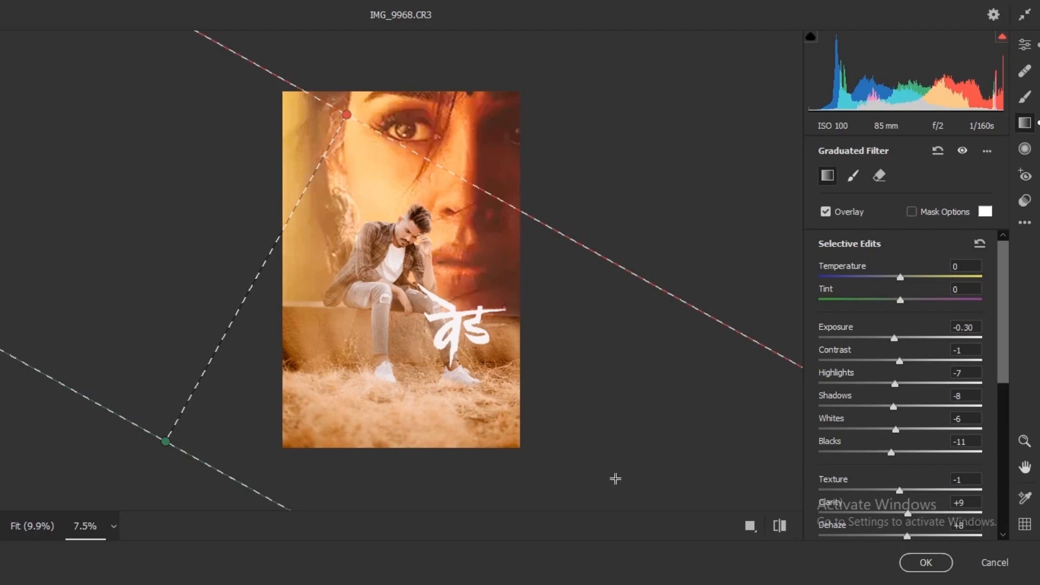
drag(615, 479, 587, 259)
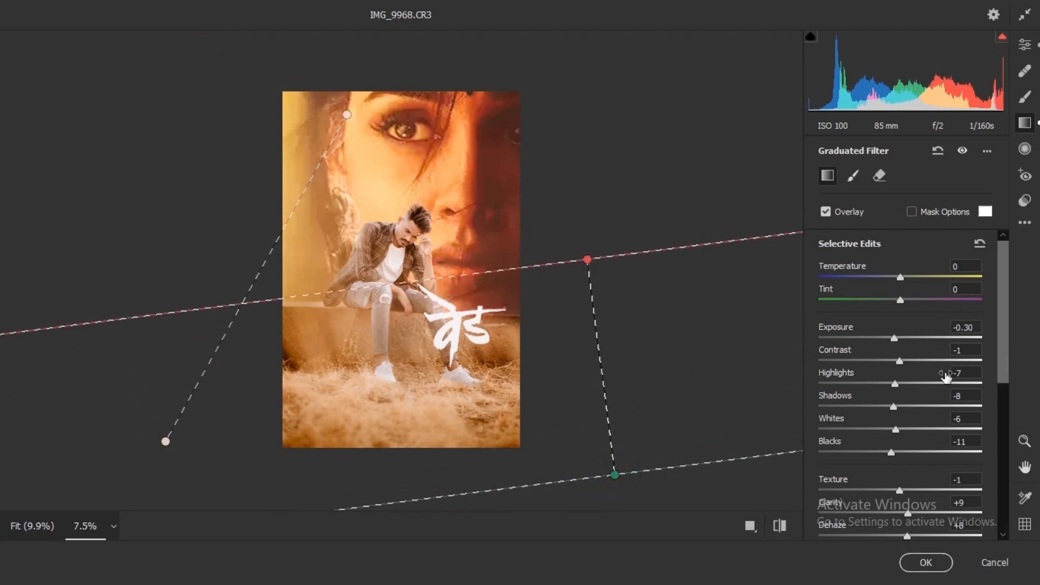
- Add three more graduated filters at -0.30 exposure, two from the image's upper right and one from its upper left
scroll(944, 388, down, 5)
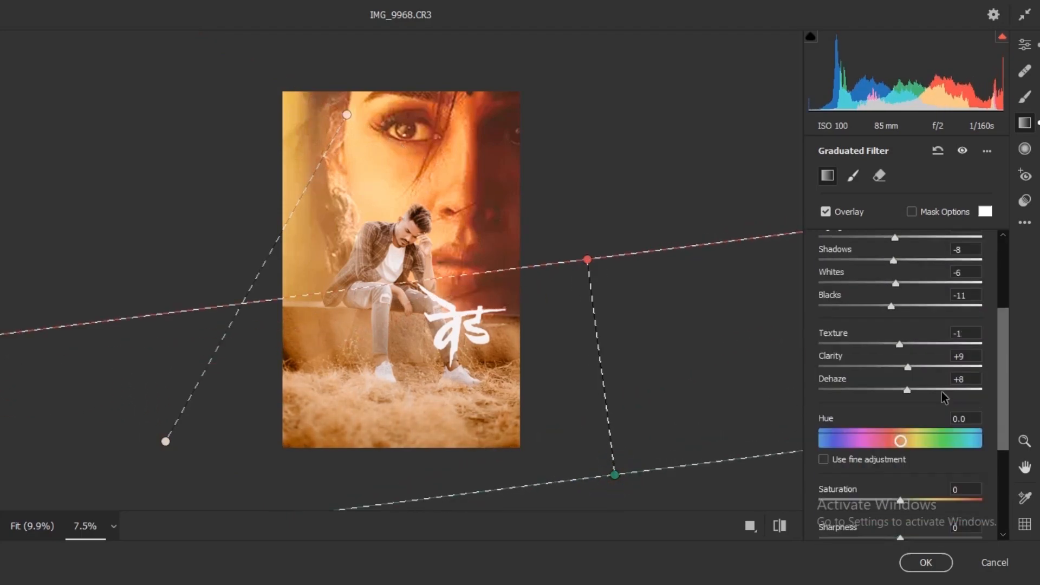
scroll(948, 418, down, 3)
scroll(949, 467, down, 4)
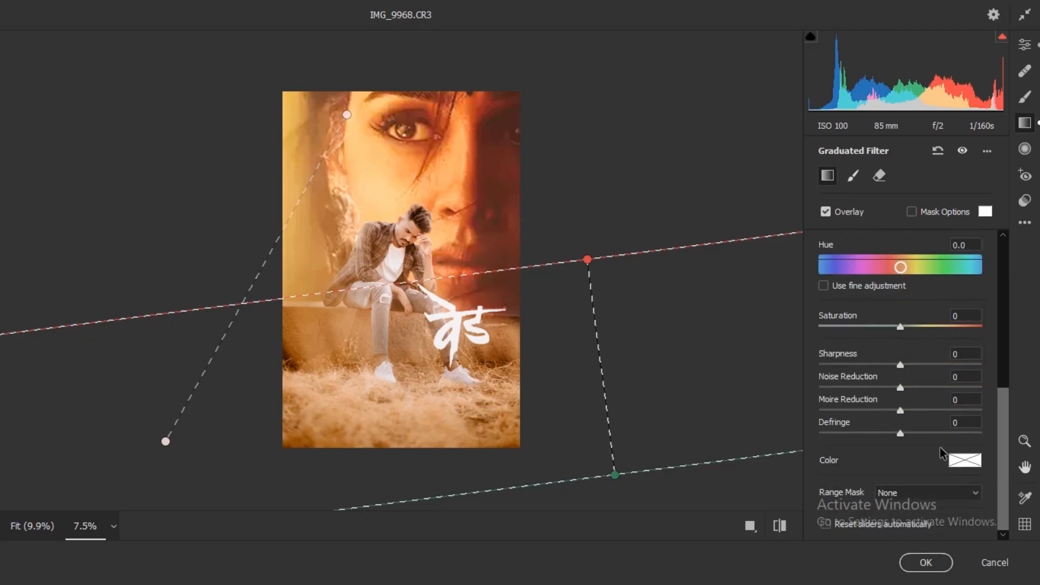
scroll(940, 434, up, 12)
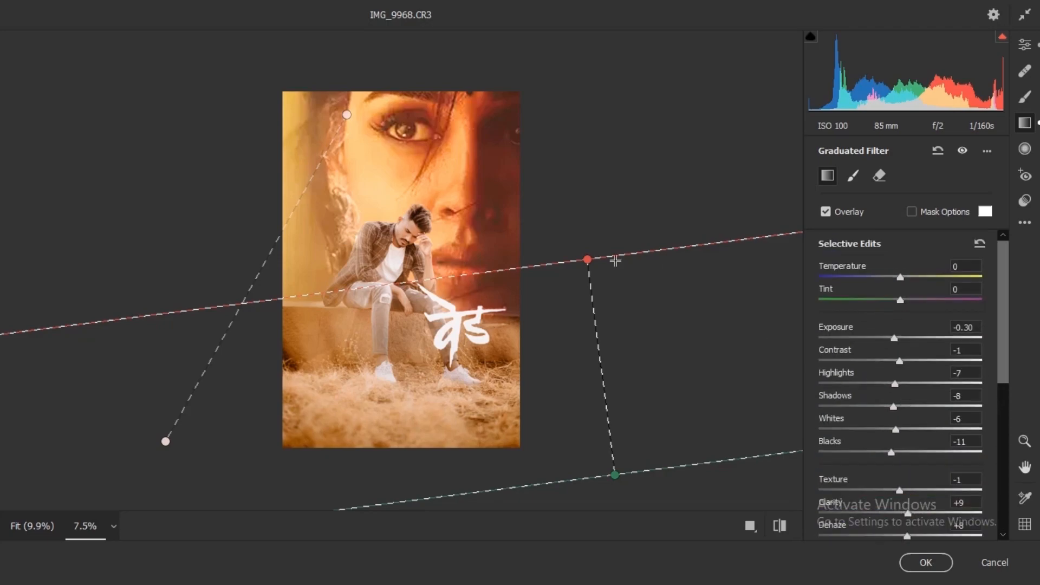
drag(614, 65, 414, 178)
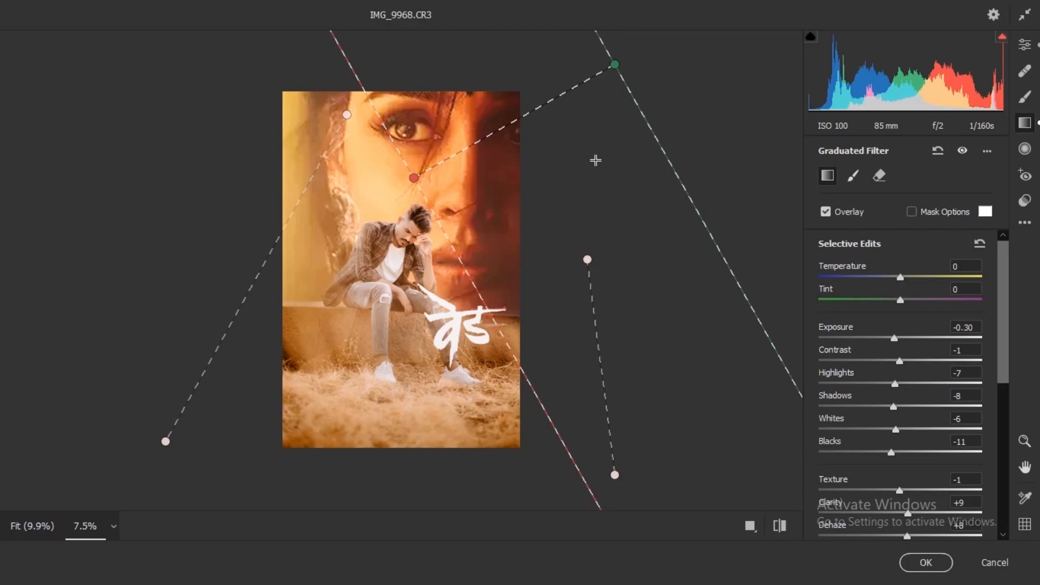
drag(614, 64, 629, 142)
drag(90, 90, 360, 320)
- Return to the global edits and set the Blues saturation in the Color Mixer to +22
click(1025, 45)
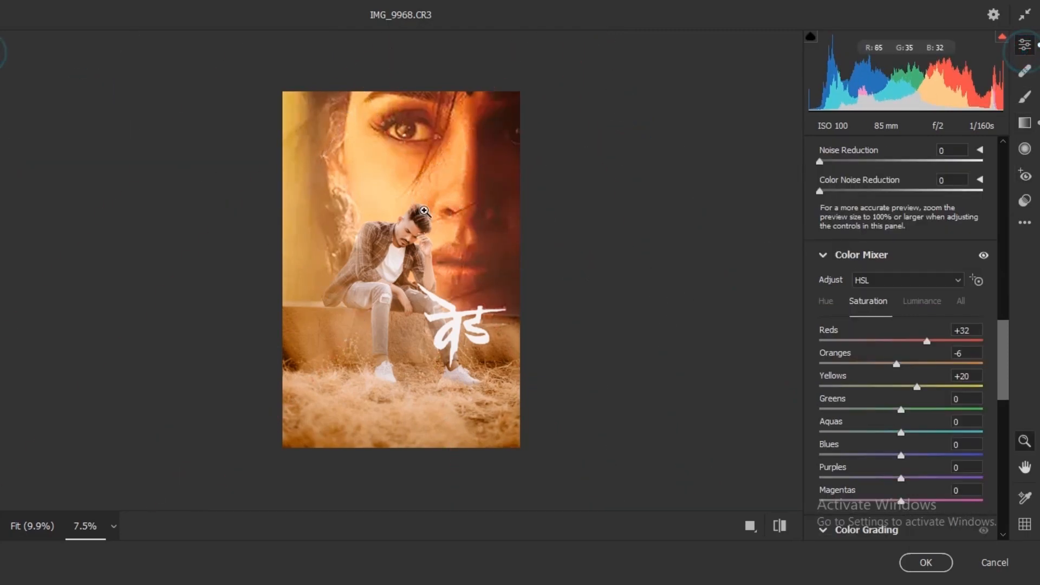
click(390, 237)
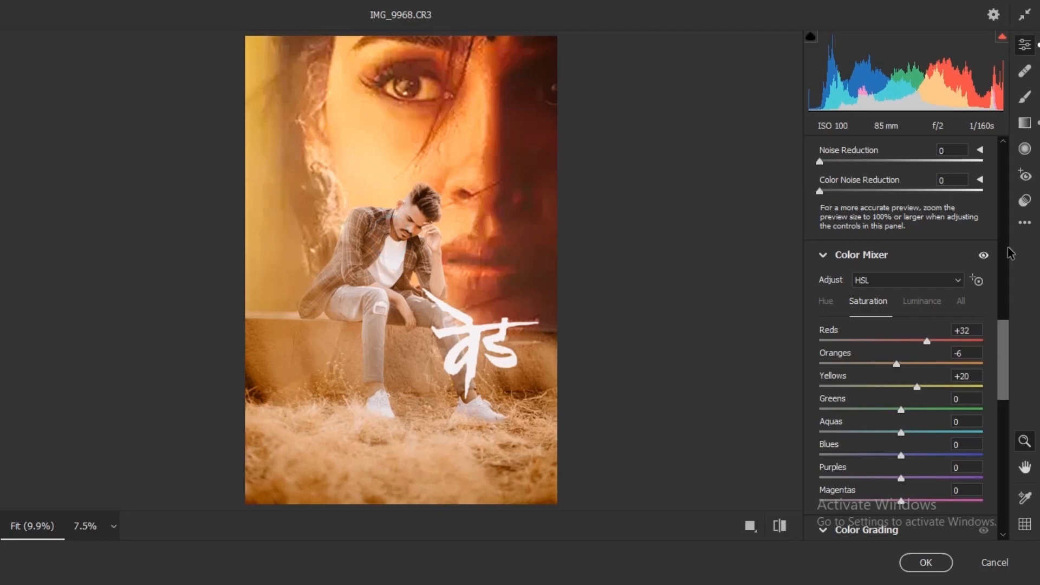
scroll(908, 370, down, 1)
scroll(908, 370, down, 1)
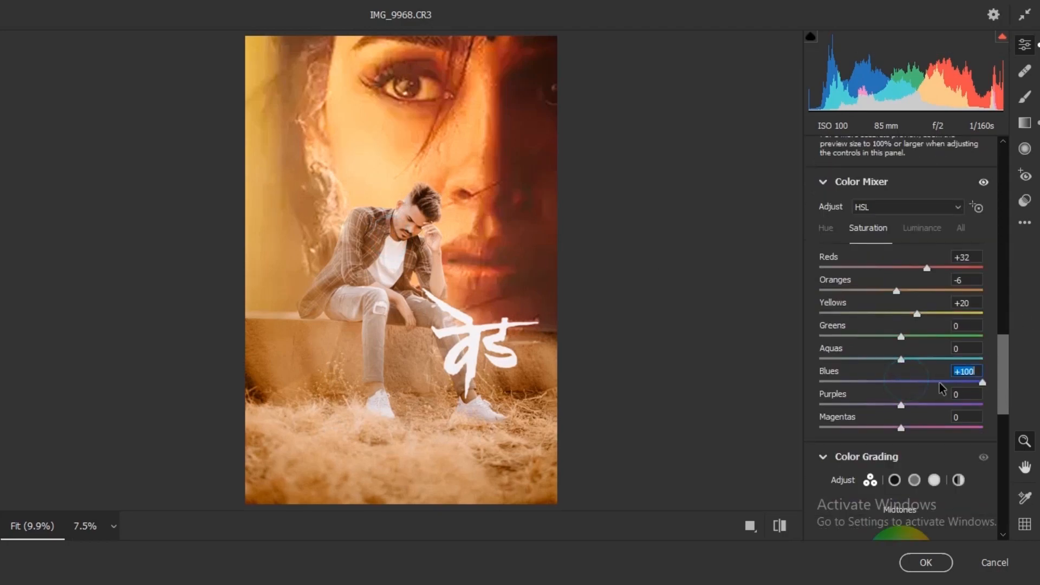
scroll(919, 385, down, 3)
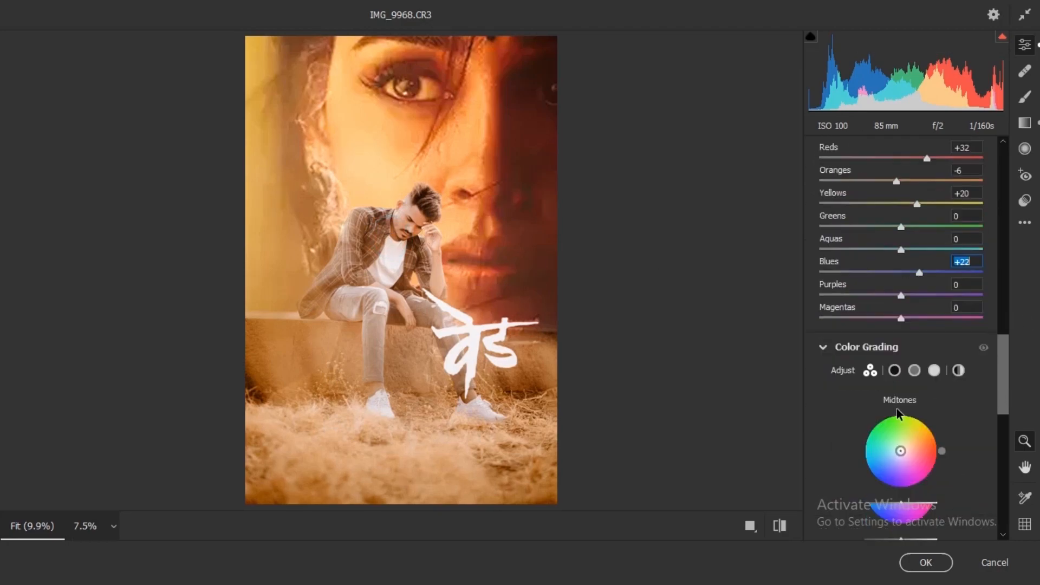
- Grade the shadows blue-cyan with Hue 193, Saturation 33 and Luminance -11
click(894, 369)
scroll(853, 430, down, 4)
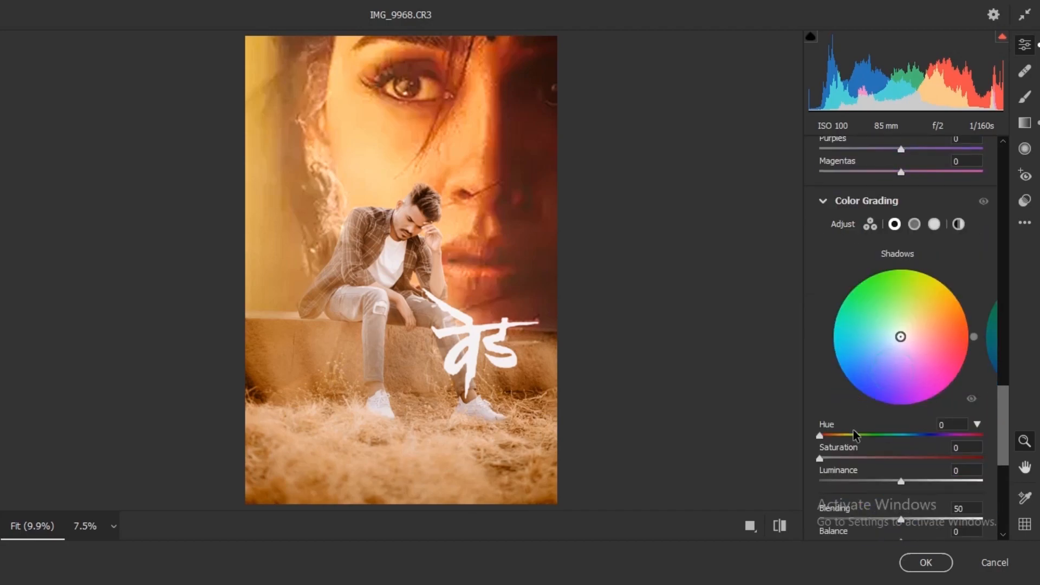
click(833, 458)
drag(844, 436, 958, 437)
drag(901, 480, 895, 479)
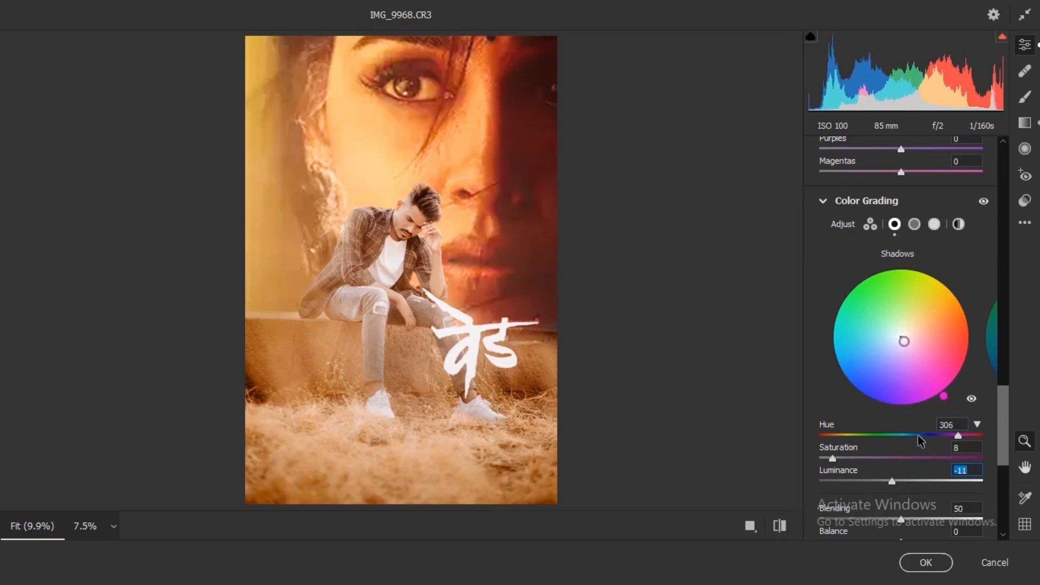
mouse_move(920, 437)
mouse_down()
mouse_move(891, 438)
mouse_move(907, 437)
mouse_up()
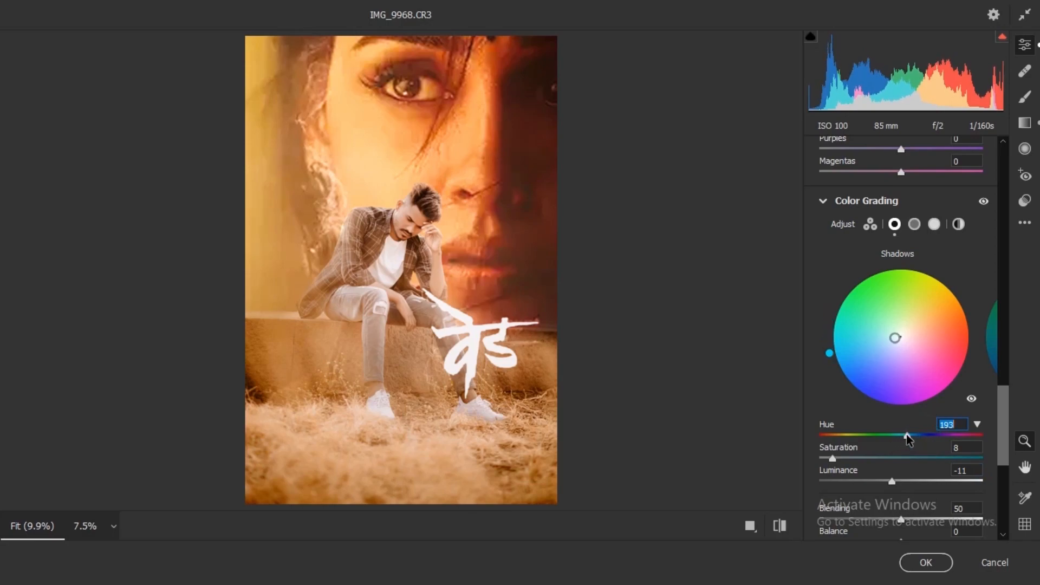
mouse_move(845, 455)
mouse_down()
mouse_move(889, 455)
mouse_move(874, 460)
mouse_up()
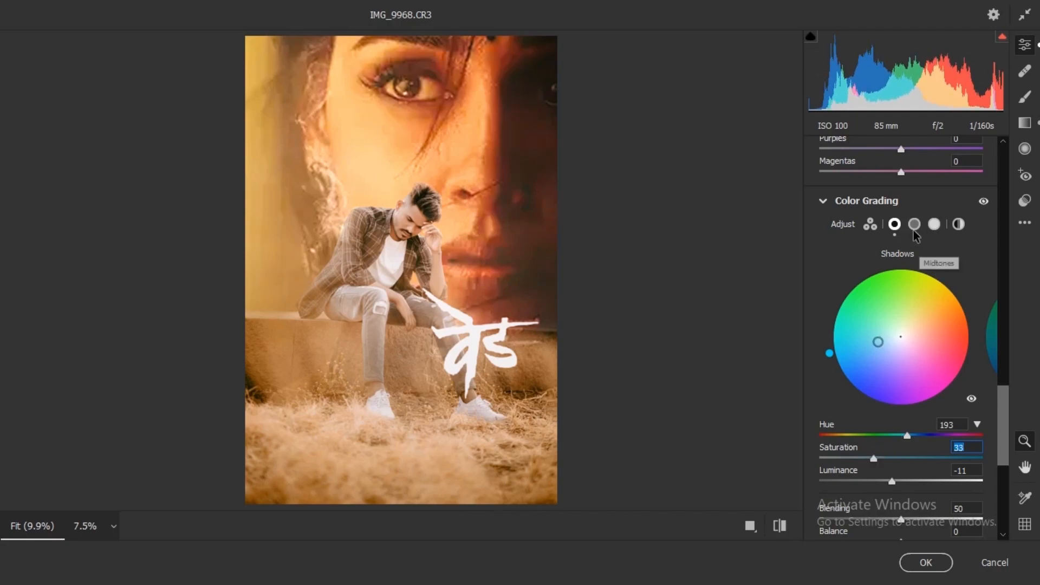
- Grade the midtones green with Hue 145, Saturation 9 and Luminance -13
click(914, 229)
click(885, 435)
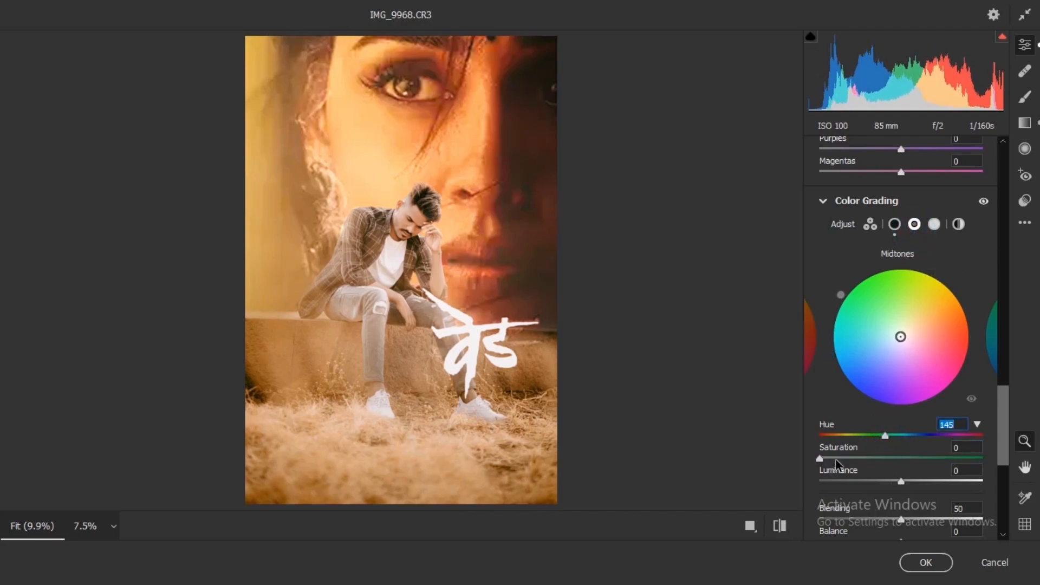
drag(836, 461, 838, 460)
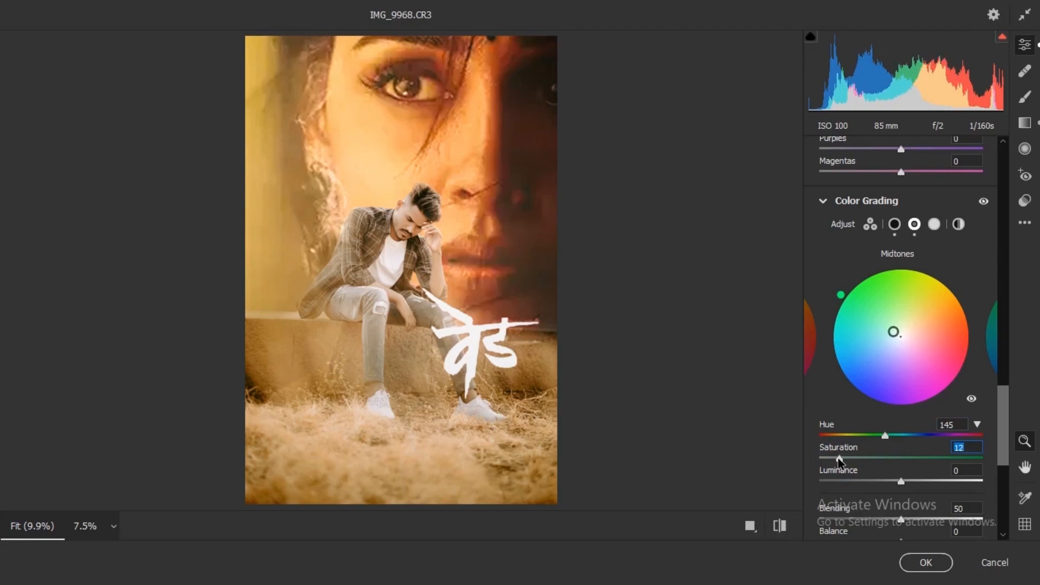
drag(897, 480, 891, 481)
drag(839, 459, 833, 459)
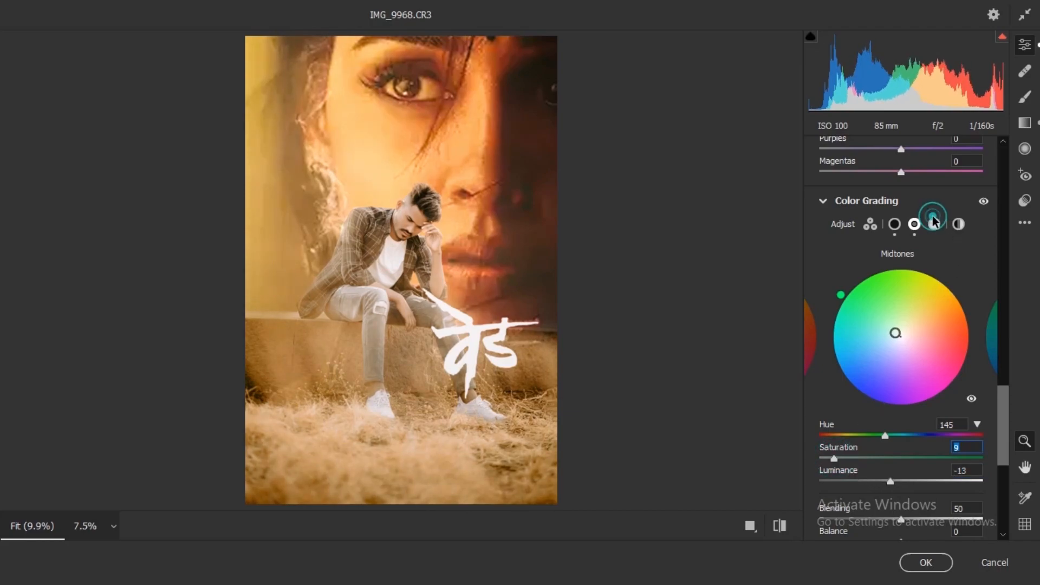
- Grade the highlights blue with Hue 229, Saturation 25 and Luminance +35
click(934, 224)
click(835, 435)
drag(820, 459, 830, 458)
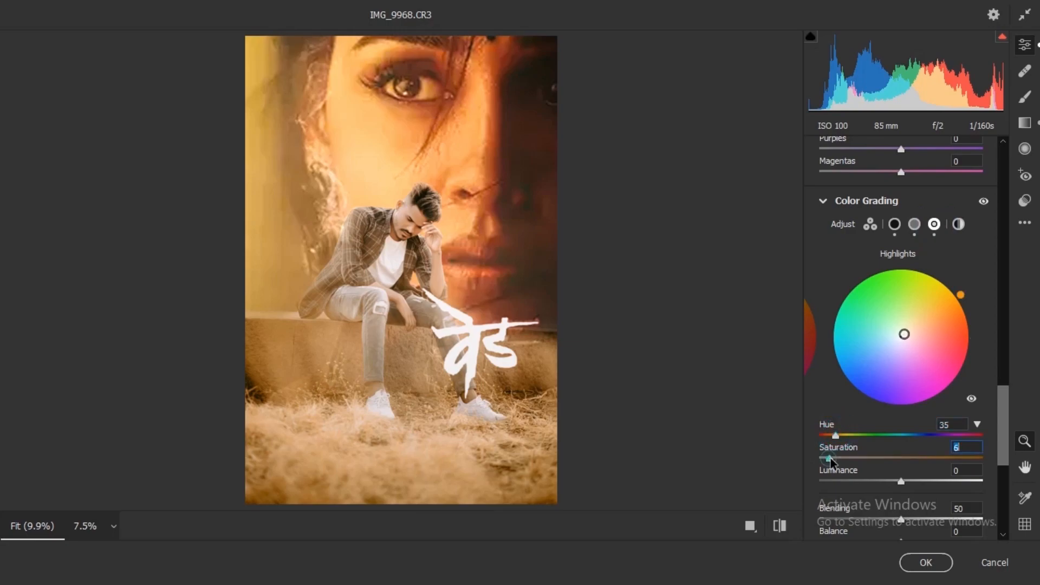
drag(901, 481, 931, 480)
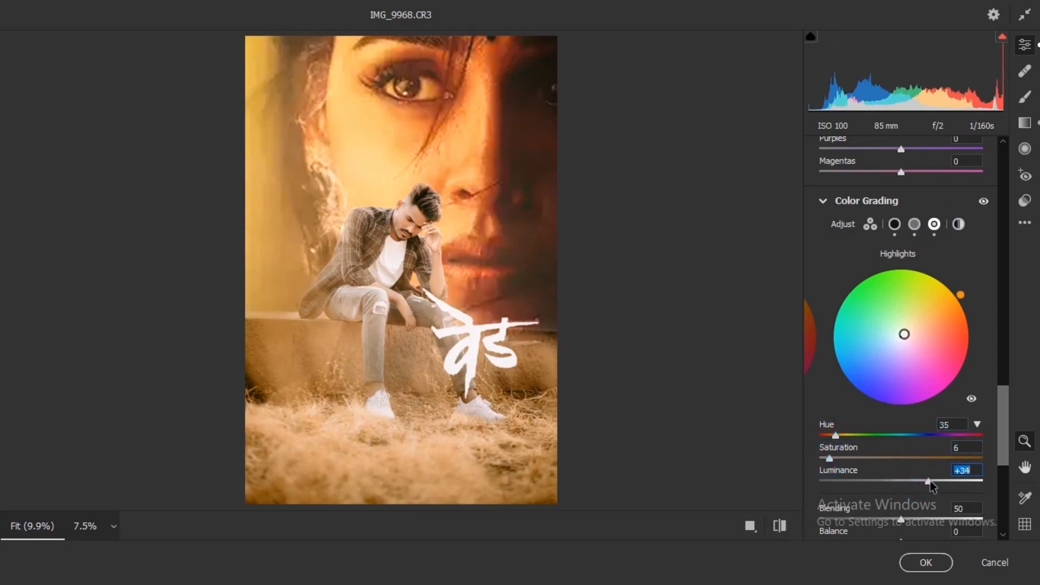
drag(842, 434, 922, 444)
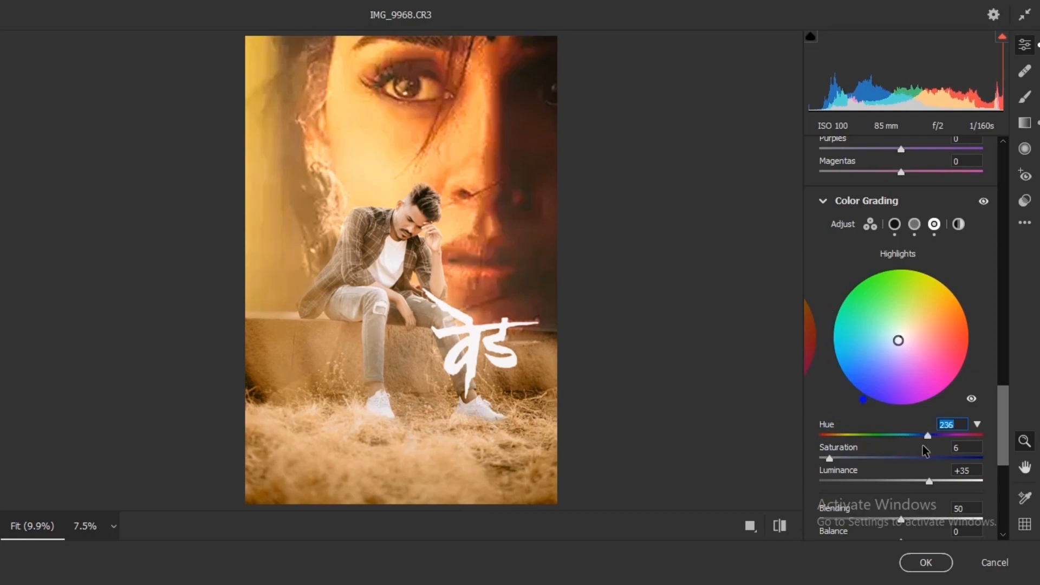
drag(829, 458, 868, 455)
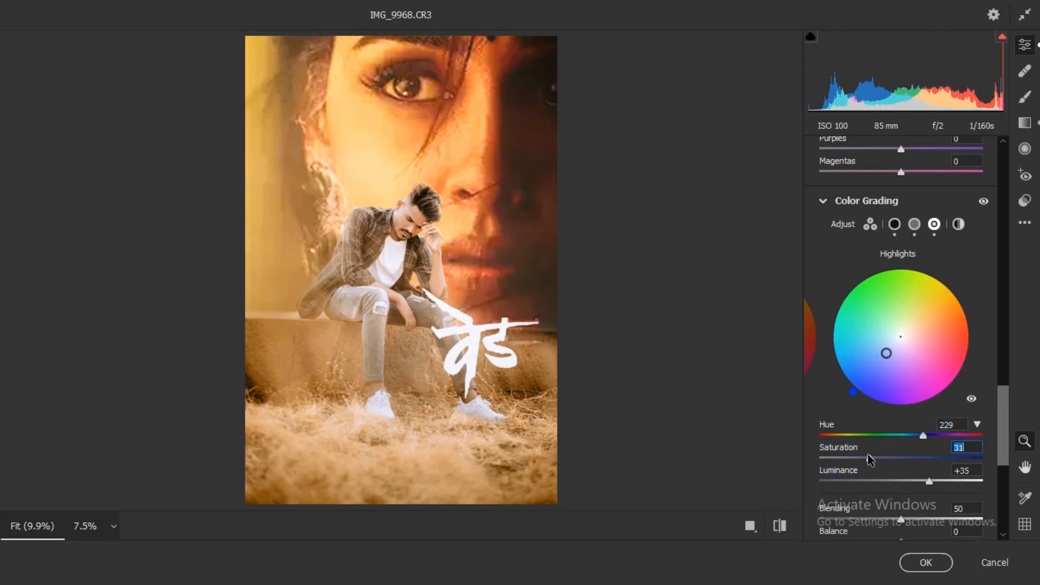
- Compare the graded composite with its default settings, switching back and forth twice
click(780, 526)
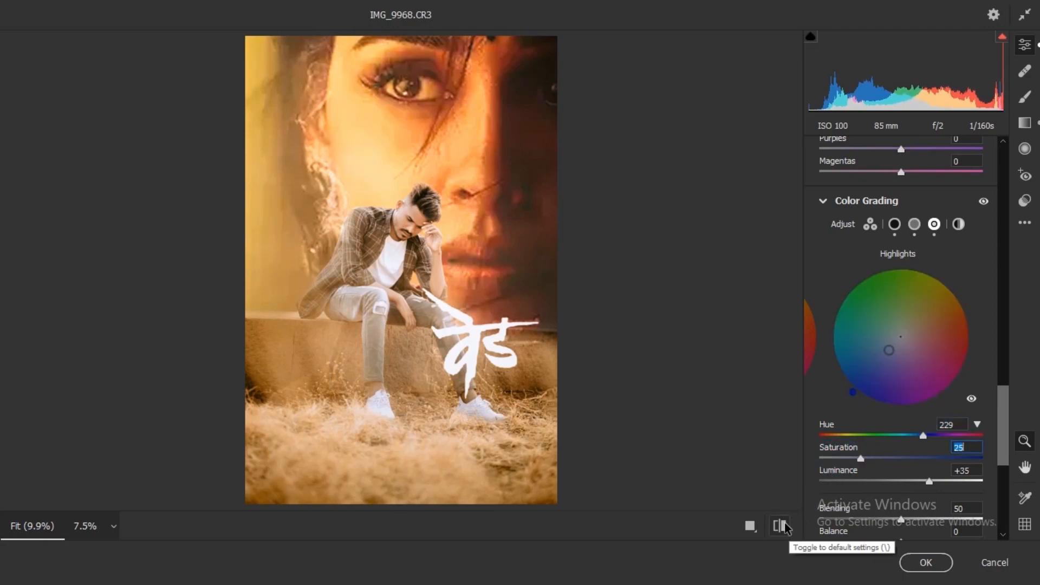
click(781, 526)
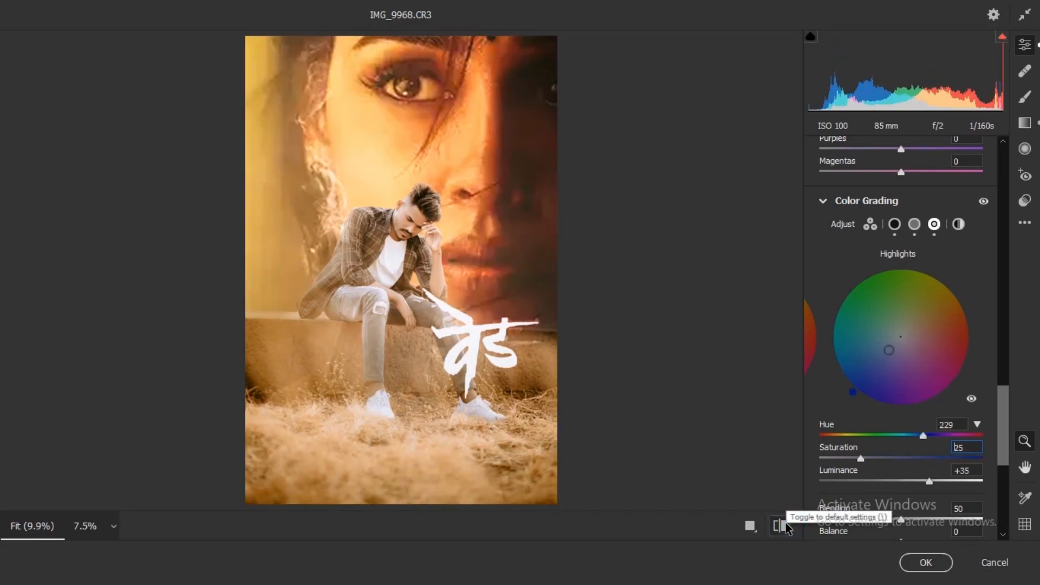
click(780, 526)
click(780, 526)
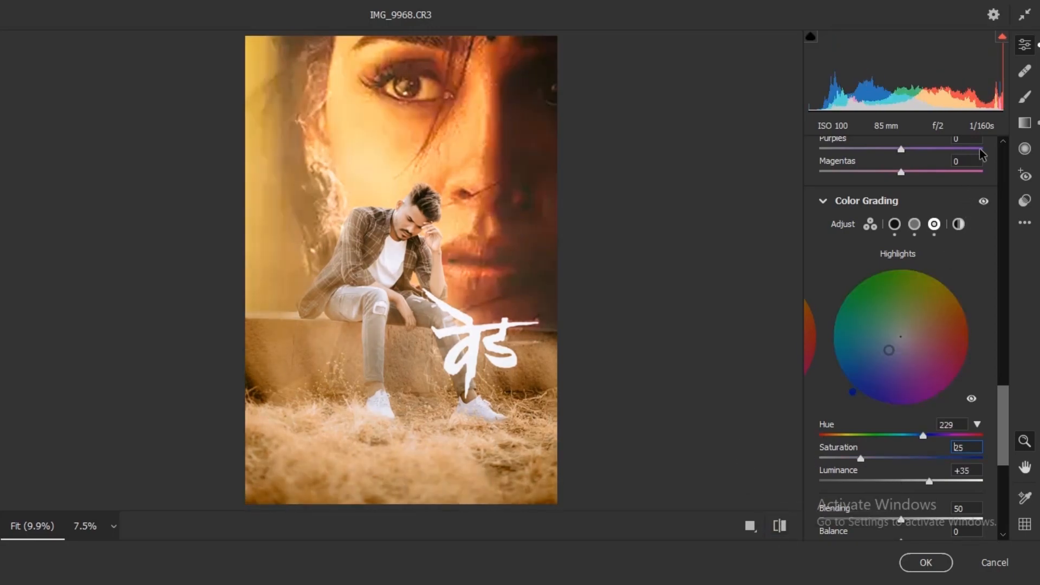
- Deepen the lower part of the image with two further graduated filters, one from the lower right and one from the lower left
click(1025, 124)
scroll(576, 344, down, 1)
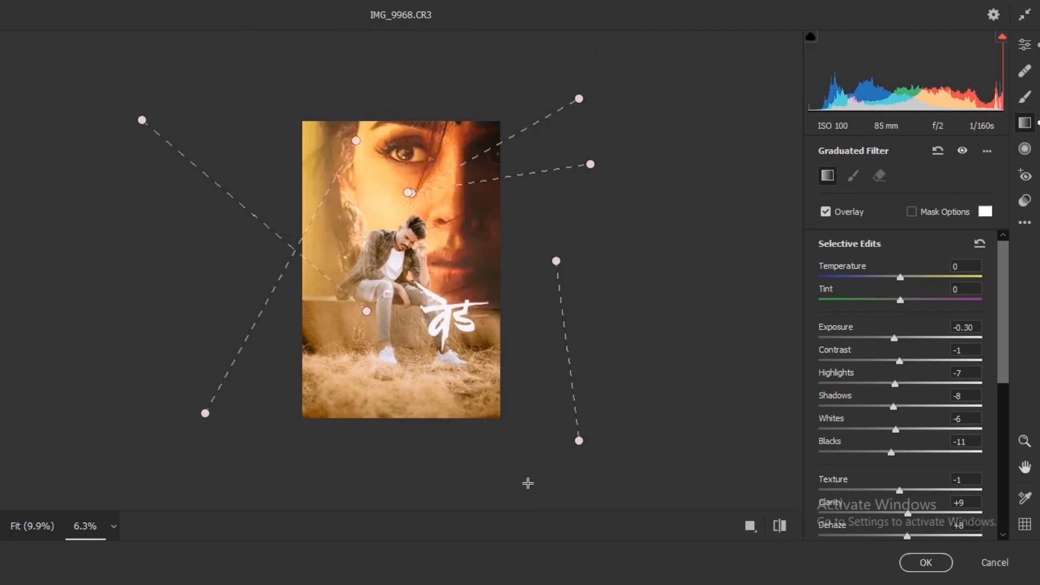
drag(520, 472, 474, 224)
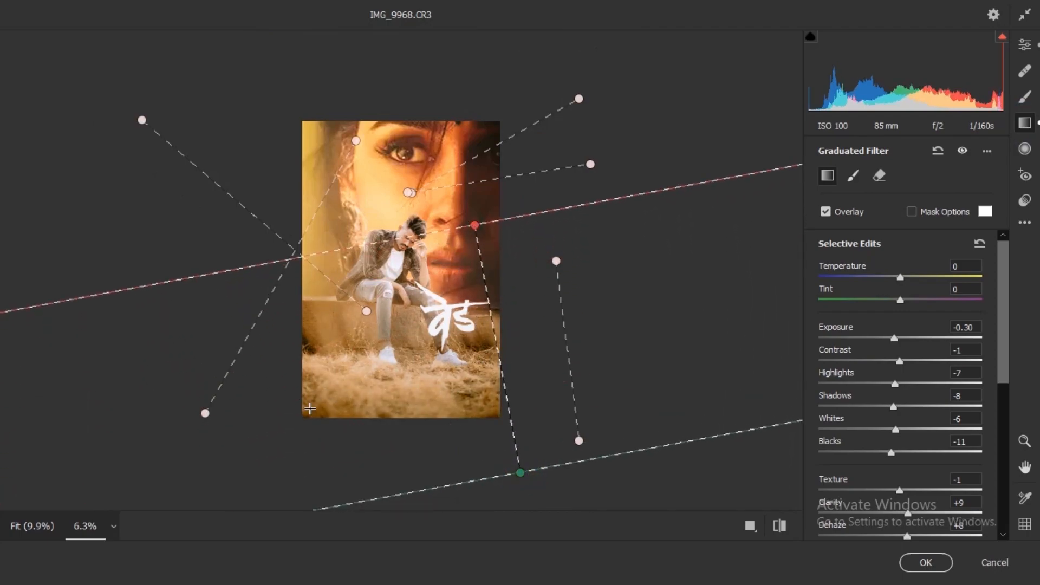
drag(214, 479, 354, 209)
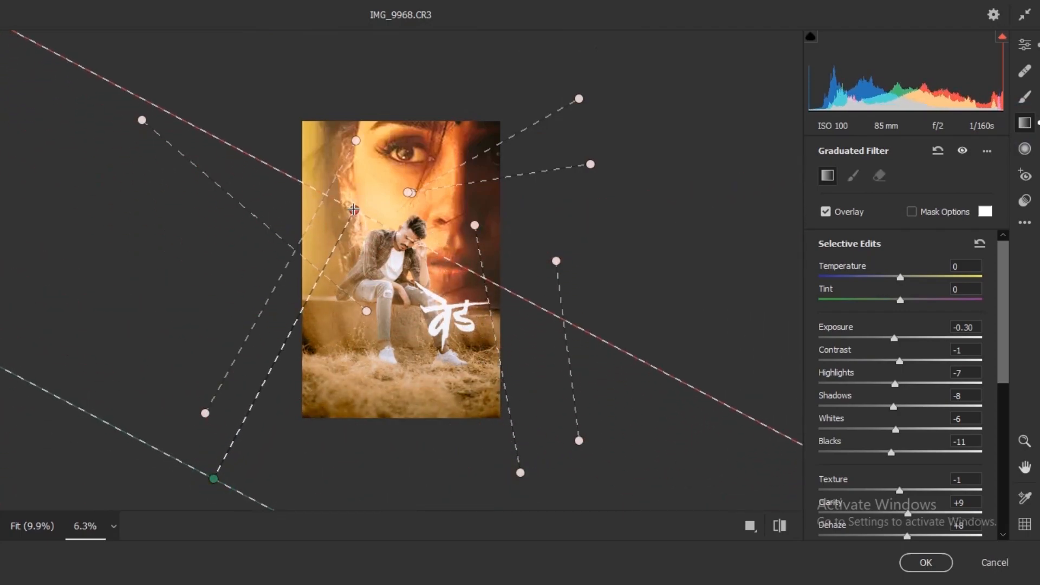
- Add one more graduated filter from the upper left of the image toward the seated man and finish the local adjustments
drag(267, 88, 418, 244)
click(1025, 44)
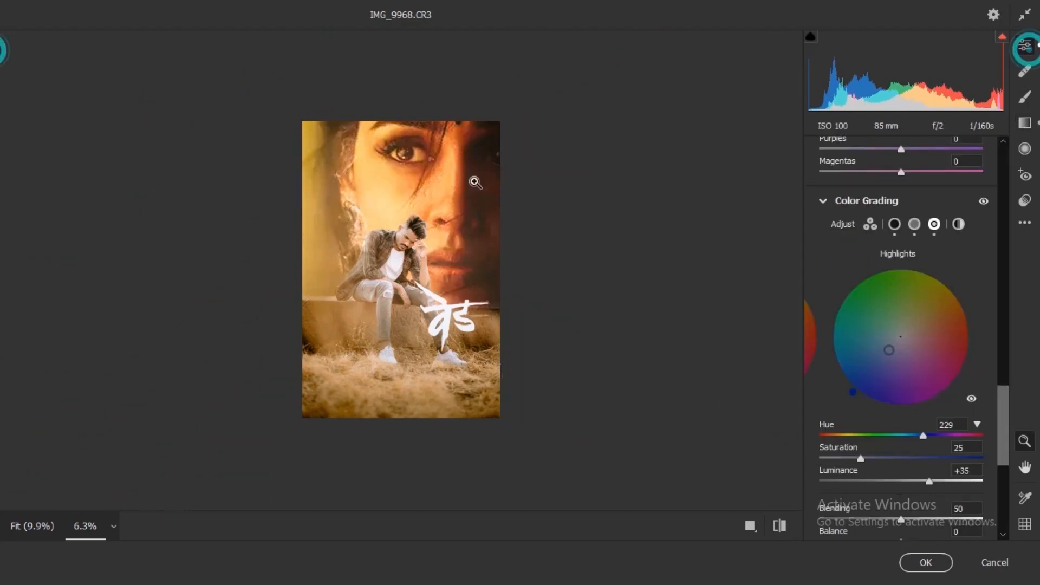
key(ctrl+0)
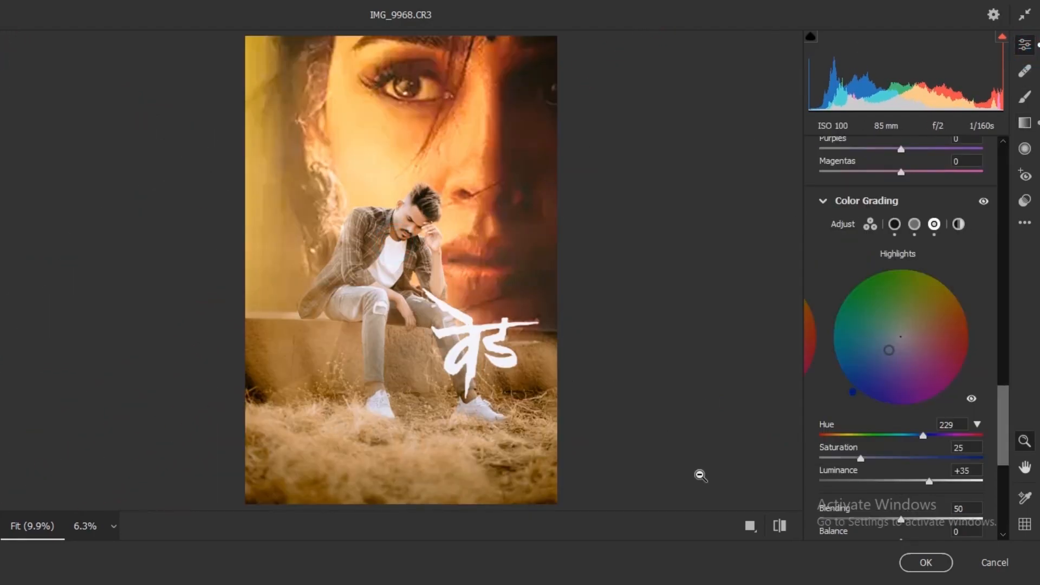
- Compare the graded image with its default settings and examine the seated man at 33% zoom
click(781, 526)
click(782, 526)
click(780, 525)
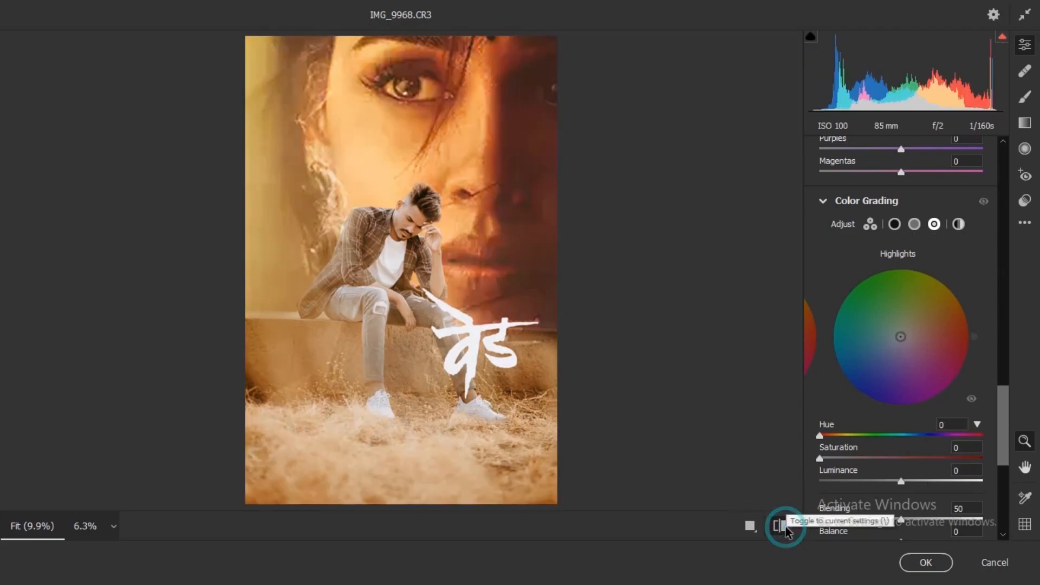
click(780, 525)
alt+click(396, 220)
key(ctrl+0)
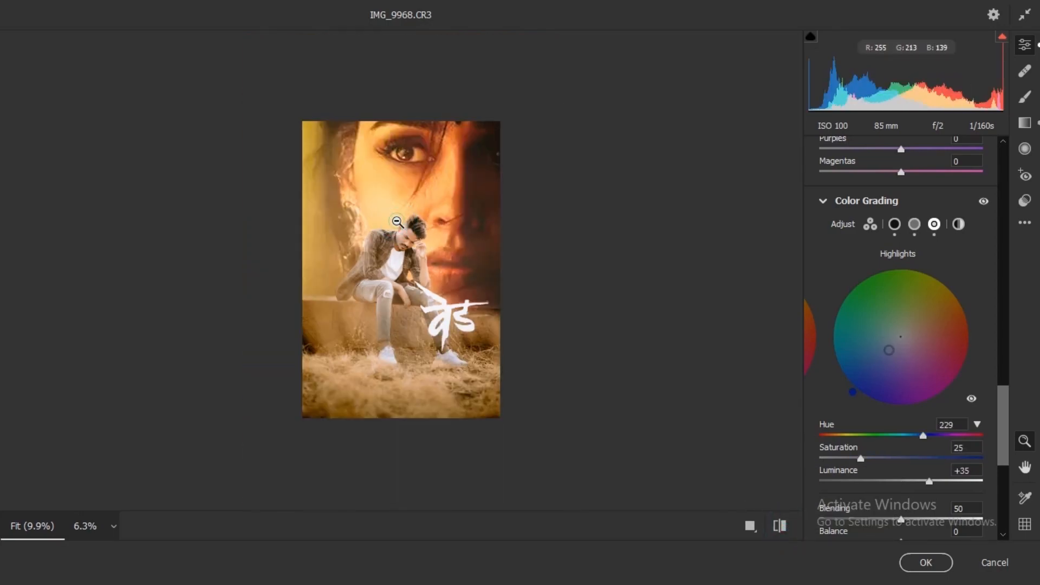
right_click(398, 122)
mouse_move(457, 168)
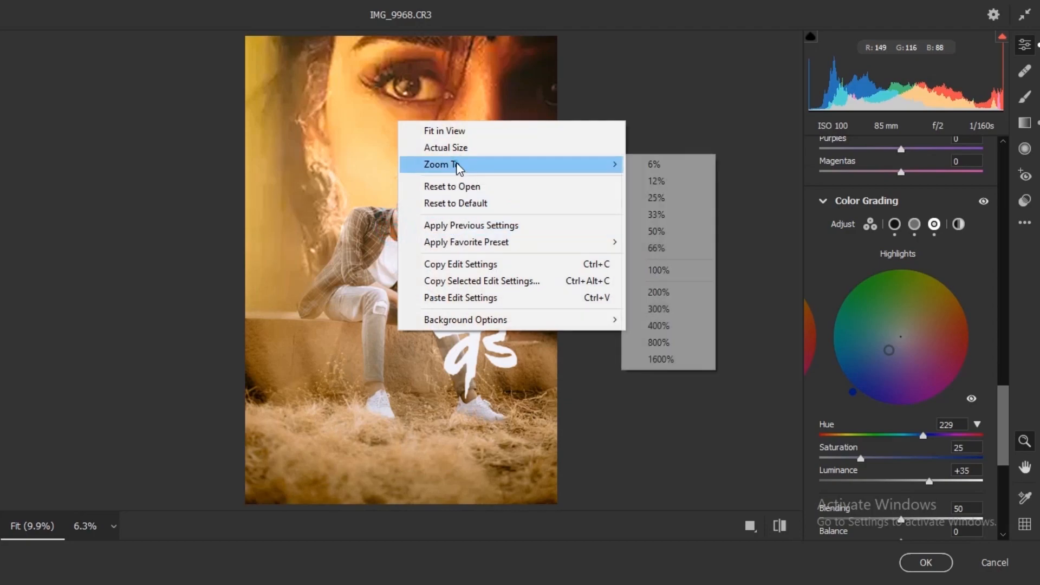
click(656, 215)
scroll(438, 225, up, 3)
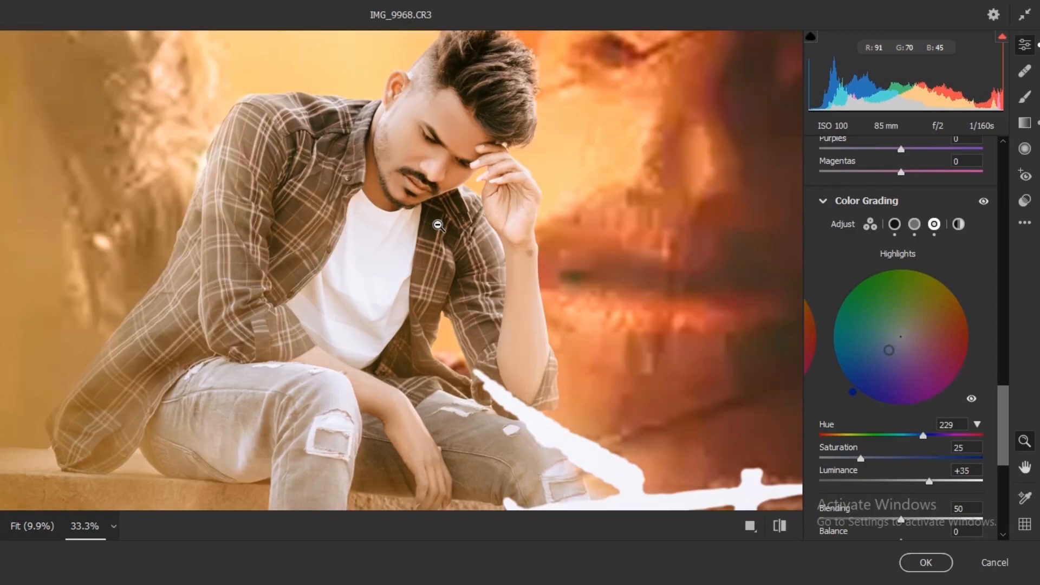
click(438, 225)
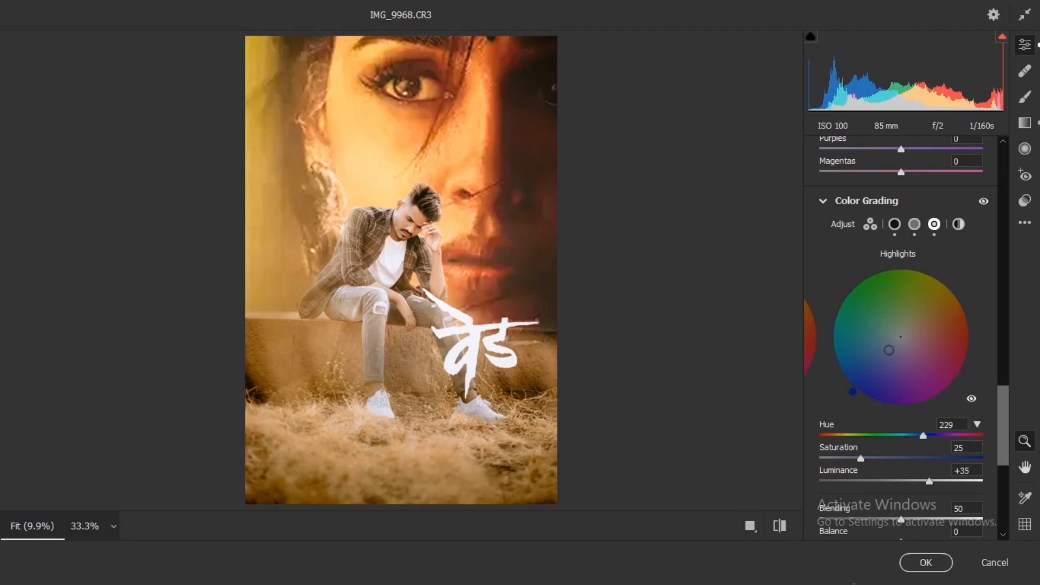
- Start saving the current Camera Raw settings to a file, keeping the preselected subset of adjustments
click(1024, 223)
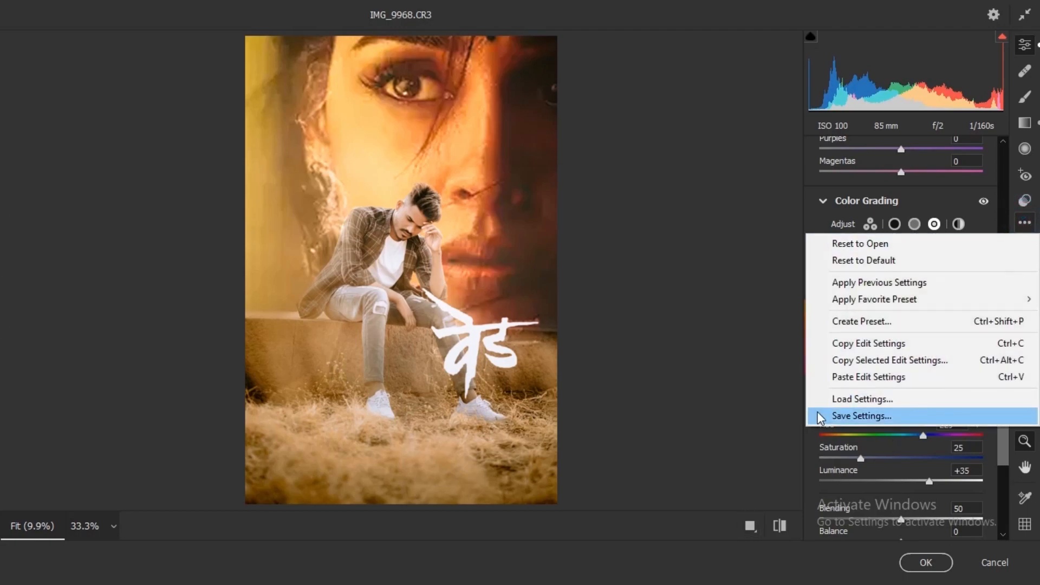
click(862, 399)
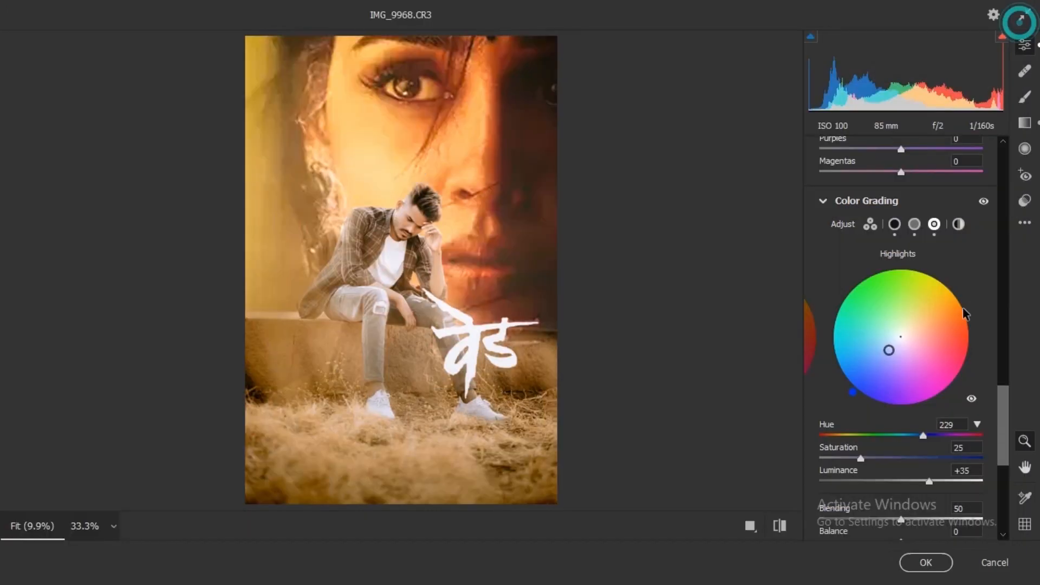
click(1025, 223)
click(835, 421)
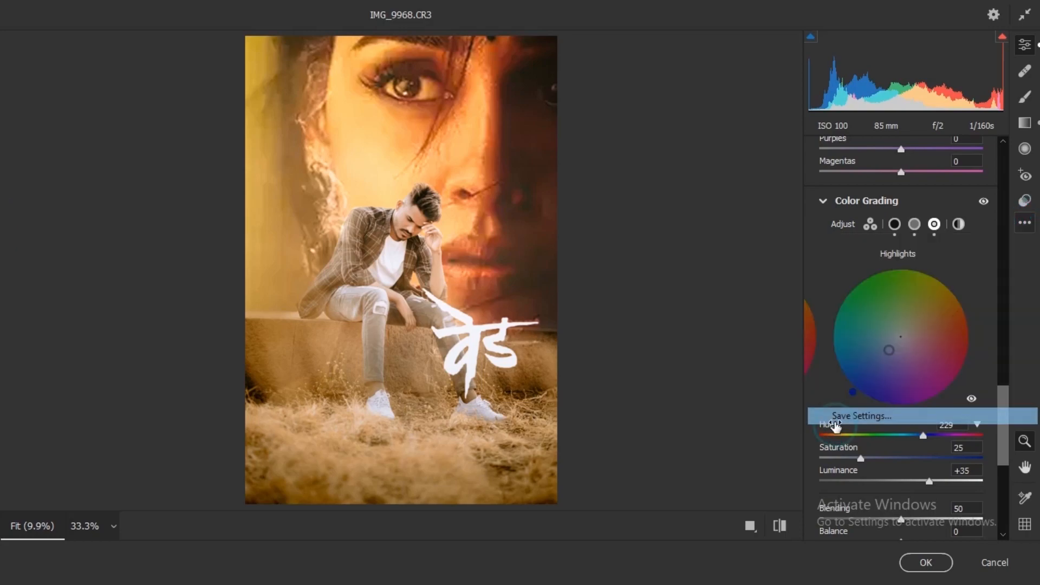
click(689, 79)
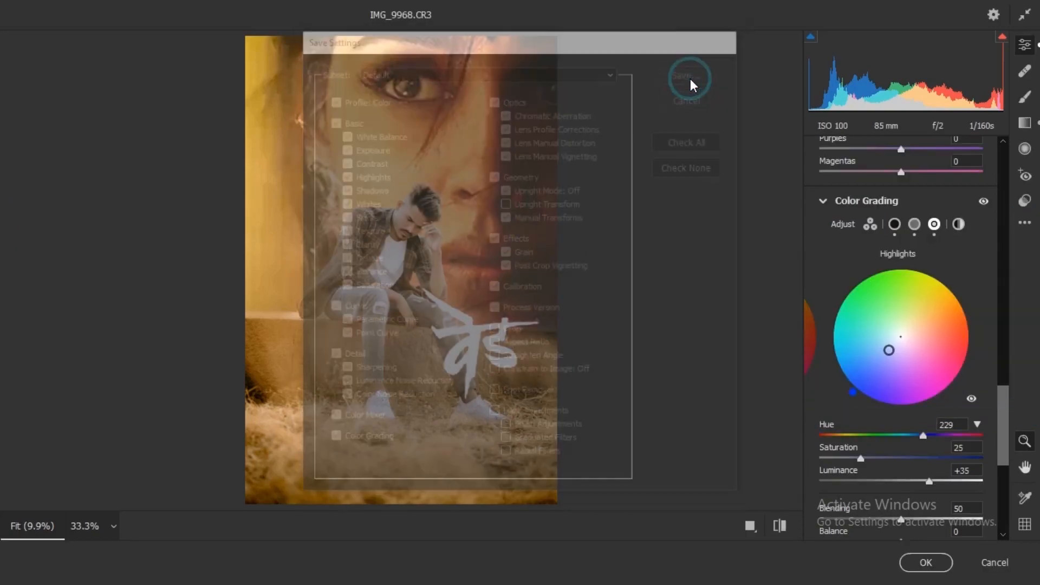
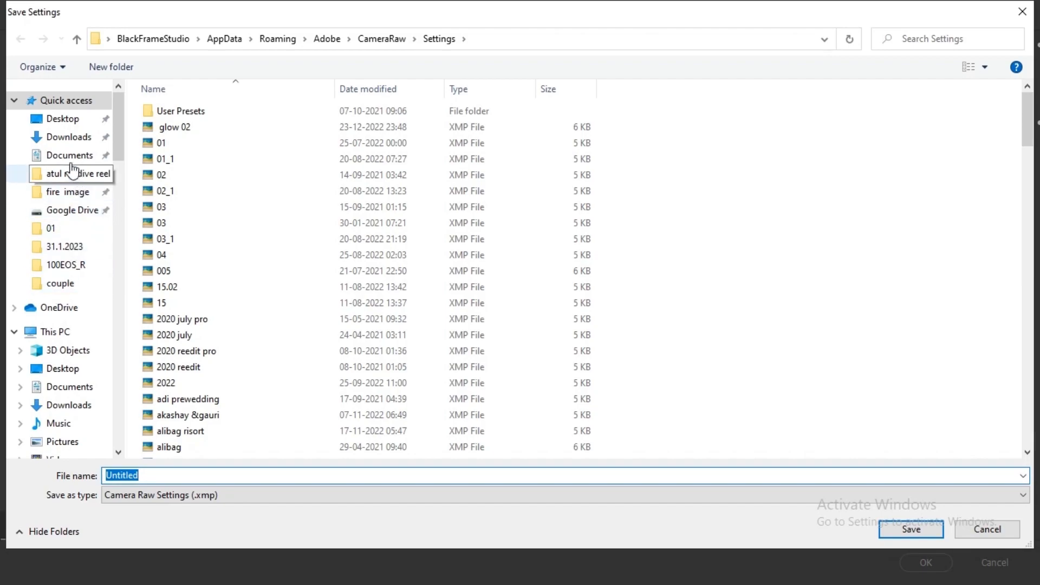
click(62, 332)
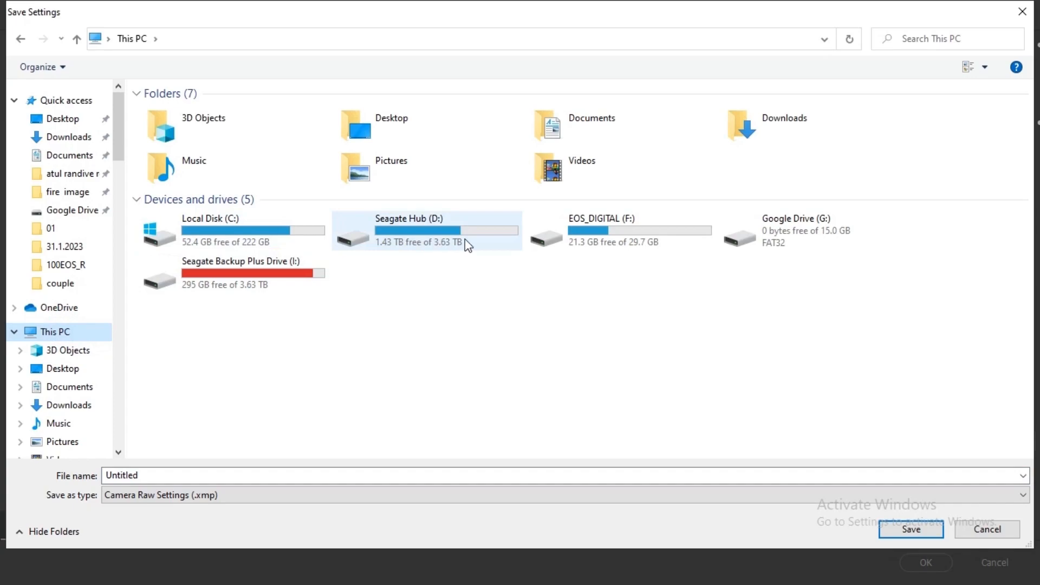
double_click(604, 237)
double_click(193, 110)
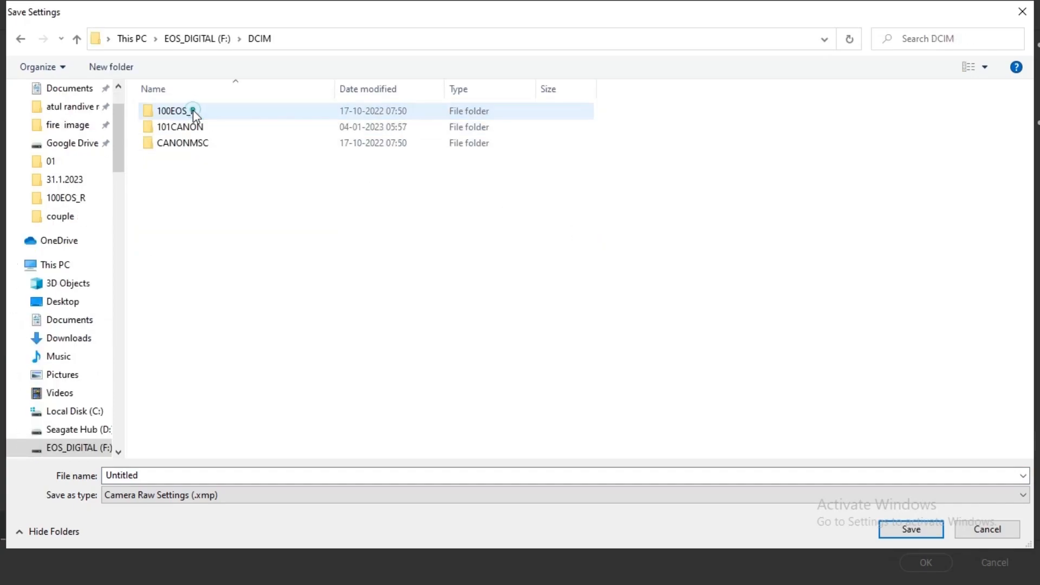
key(alt+Left)
key(alt+Left)
key(alt+Left)
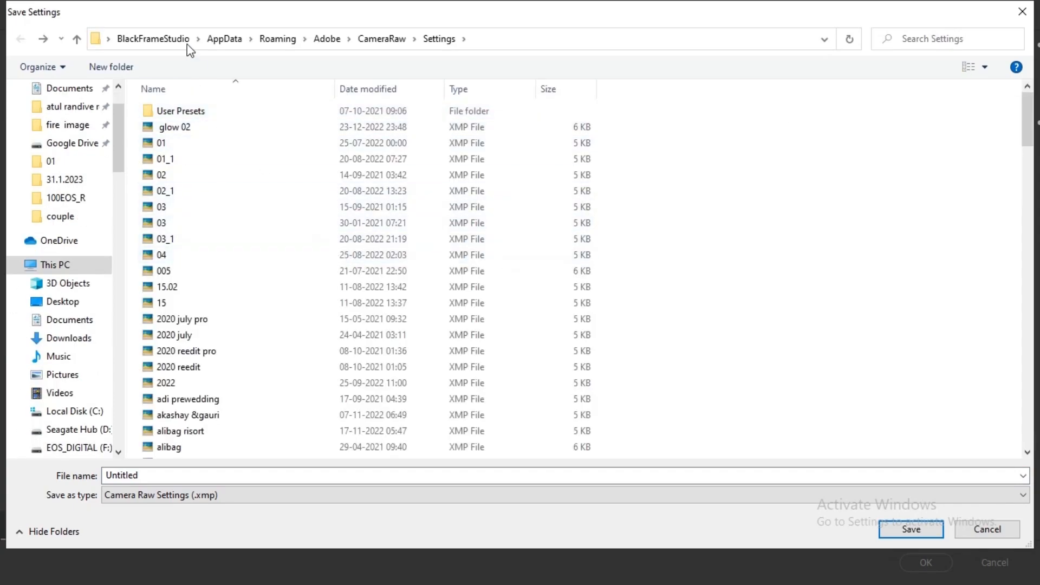
click(165, 37)
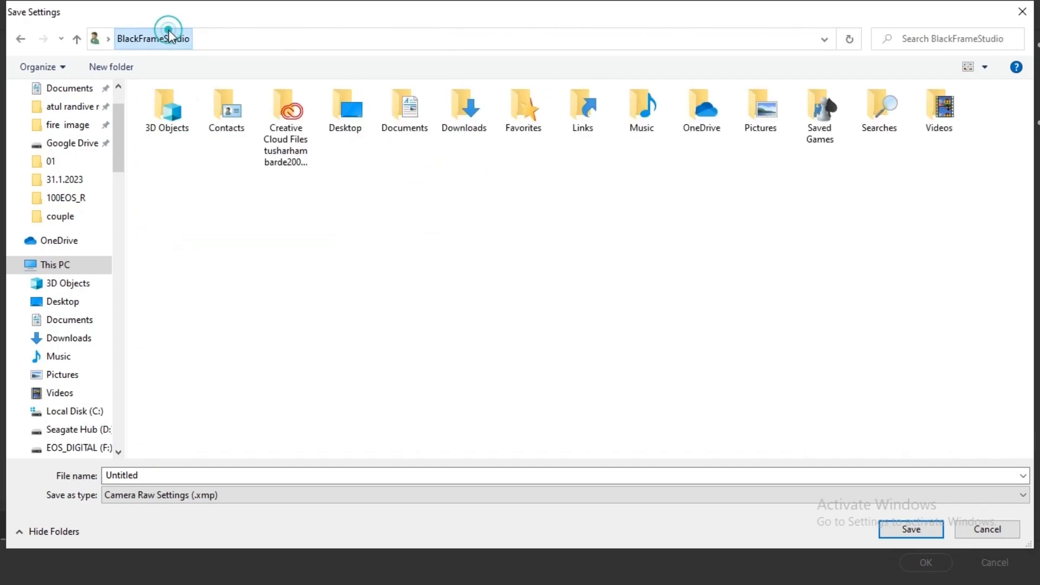
- Save the settings file as ved in the insta update folder inside today work on the Desktop
click(56, 268)
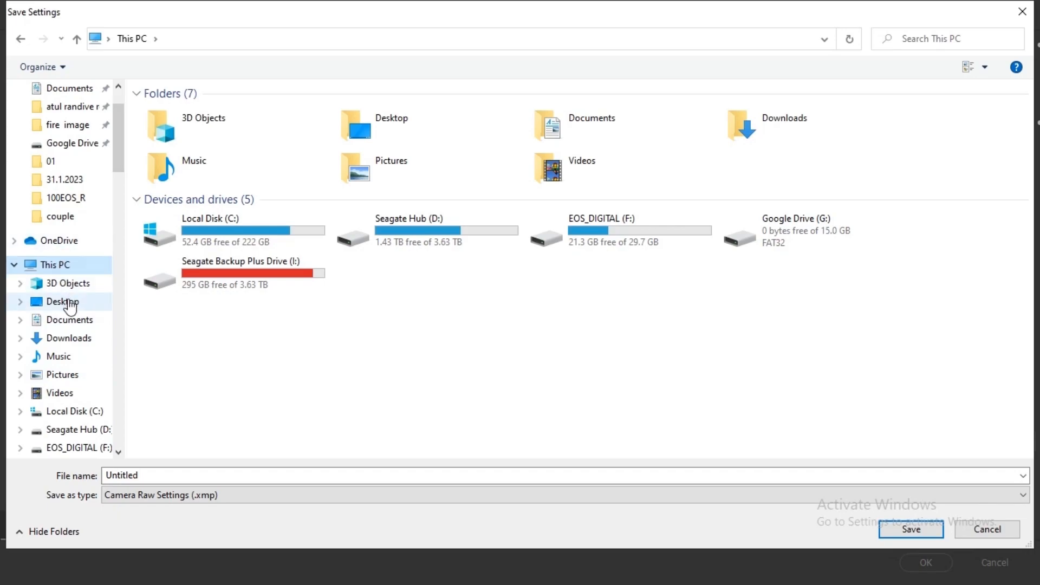
scroll(76, 347, down, 1)
click(62, 282)
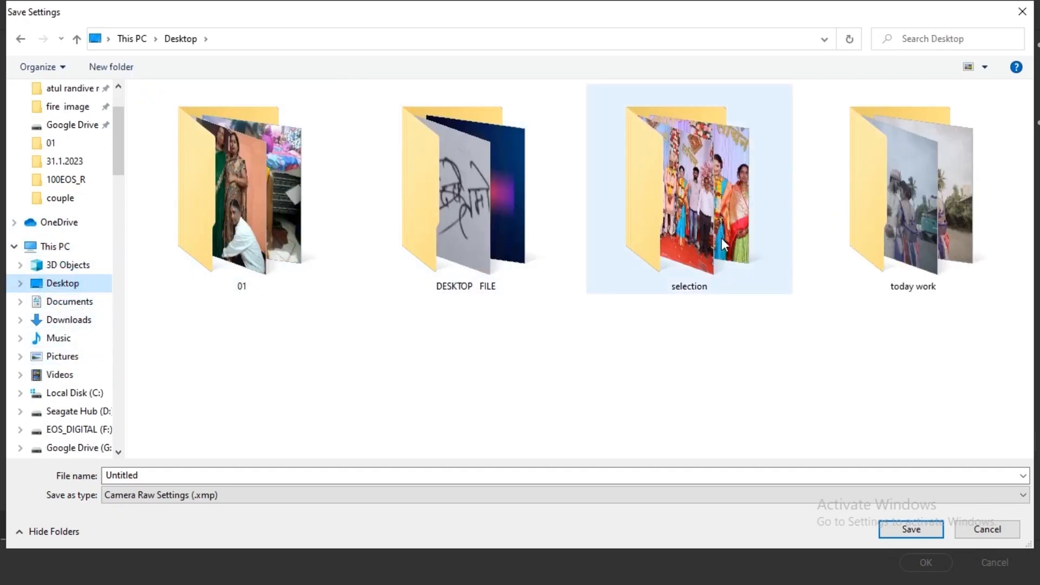
click(826, 221)
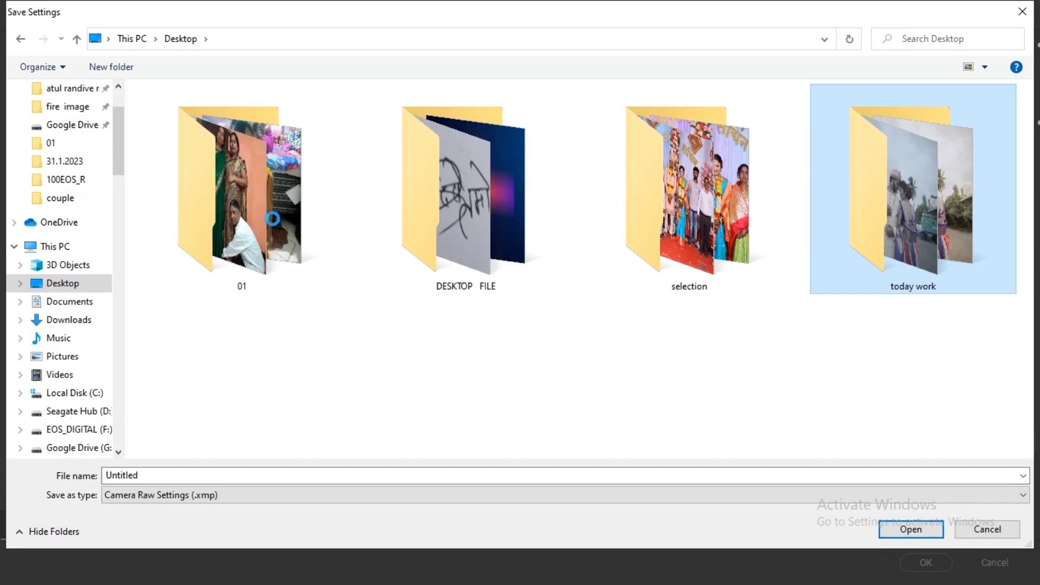
double_click(846, 230)
double_click(287, 112)
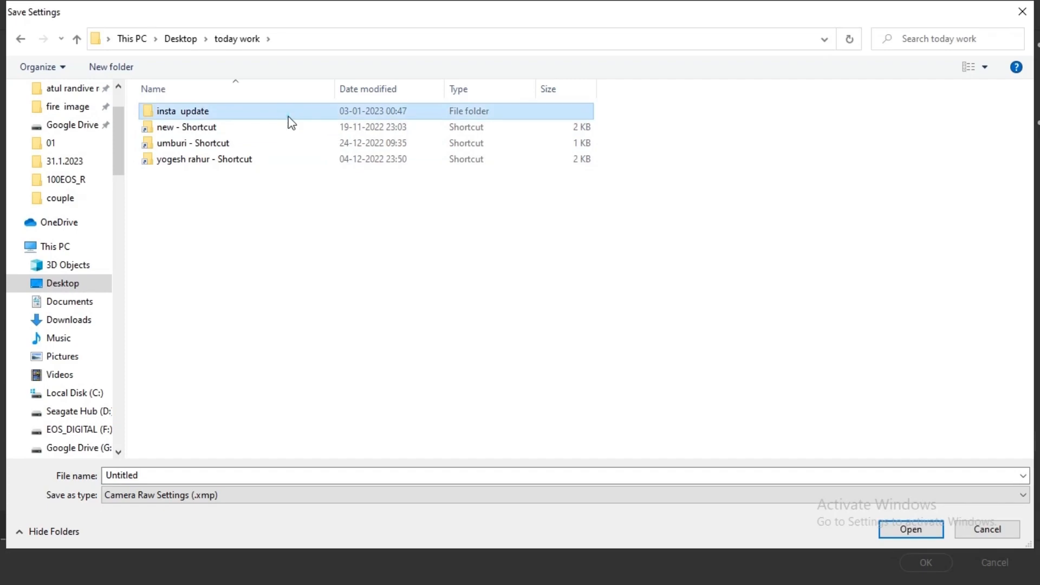
right_click(641, 353)
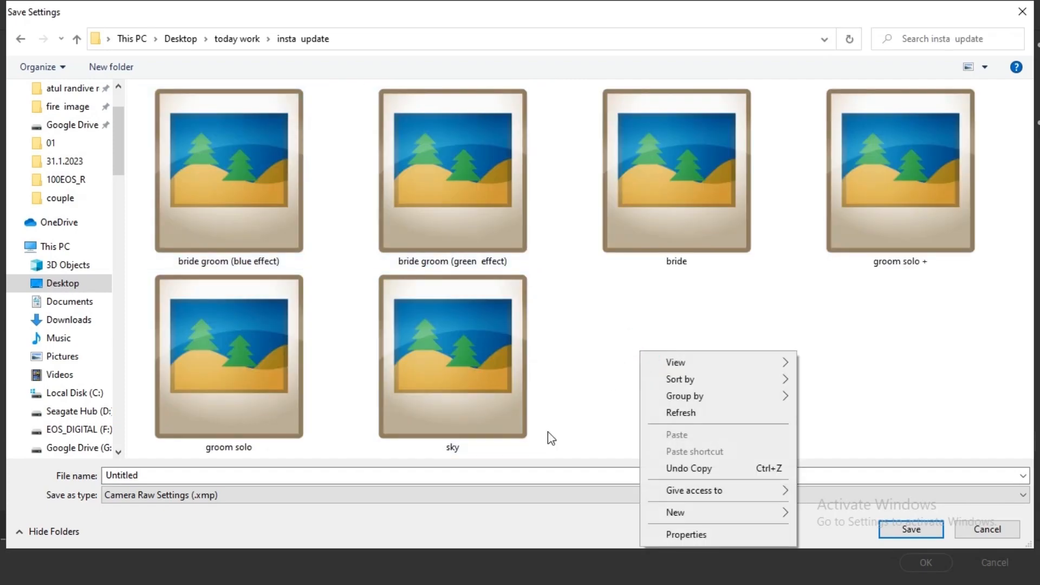
click(261, 475)
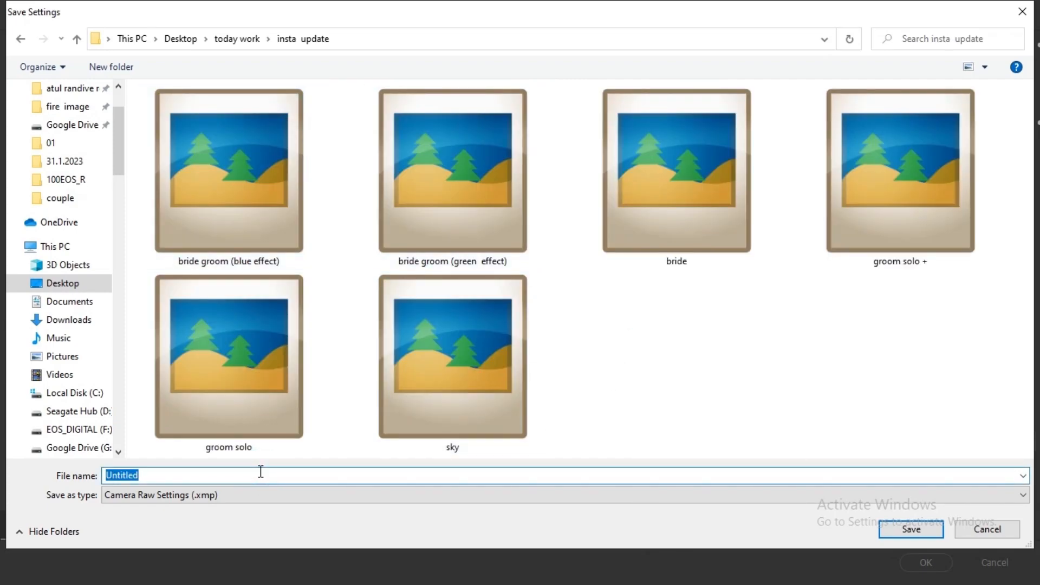
text(ved)
key(Return)
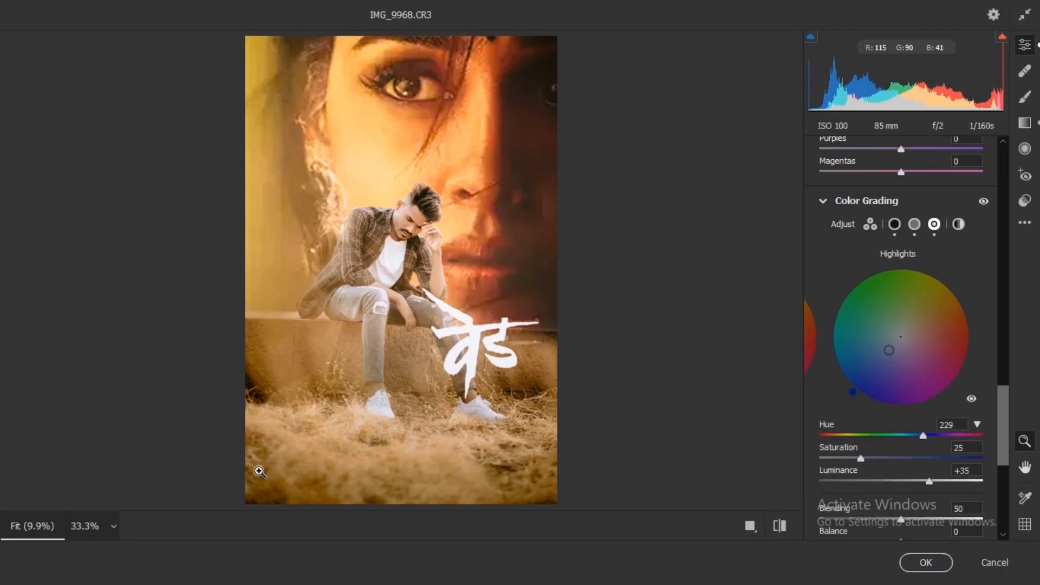
- Apply the Camera Raw adjustments to the top layer and stamp the visible layers twice into new merged layers
key(Return)
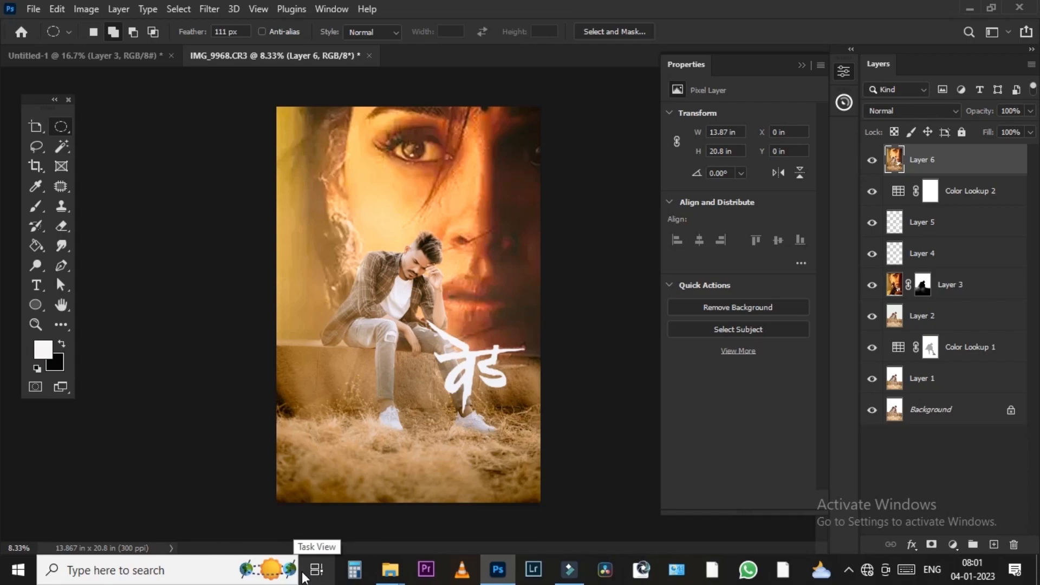
scroll(442, 275, up, 4)
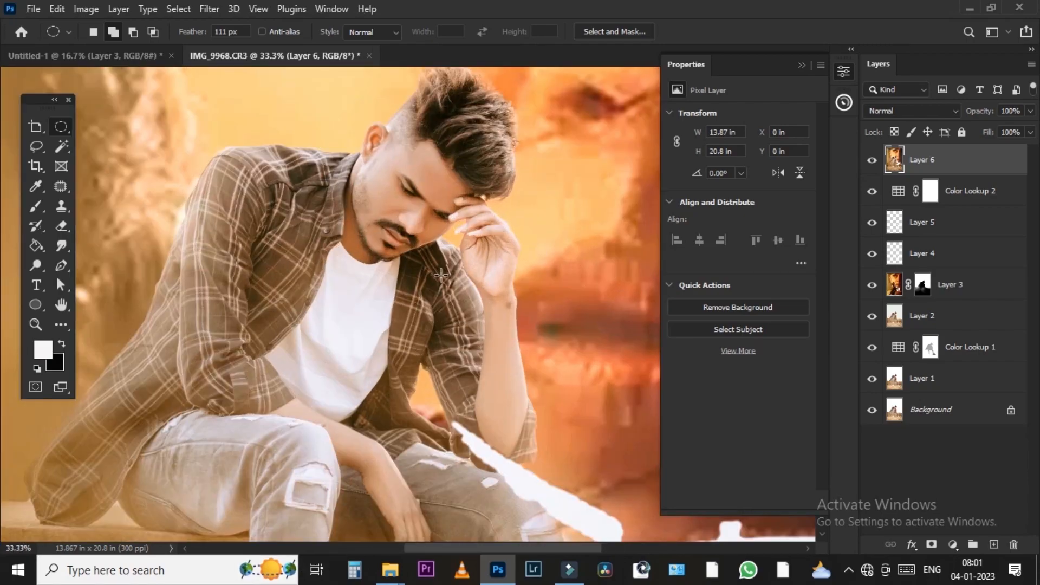
scroll(441, 275, up, 3)
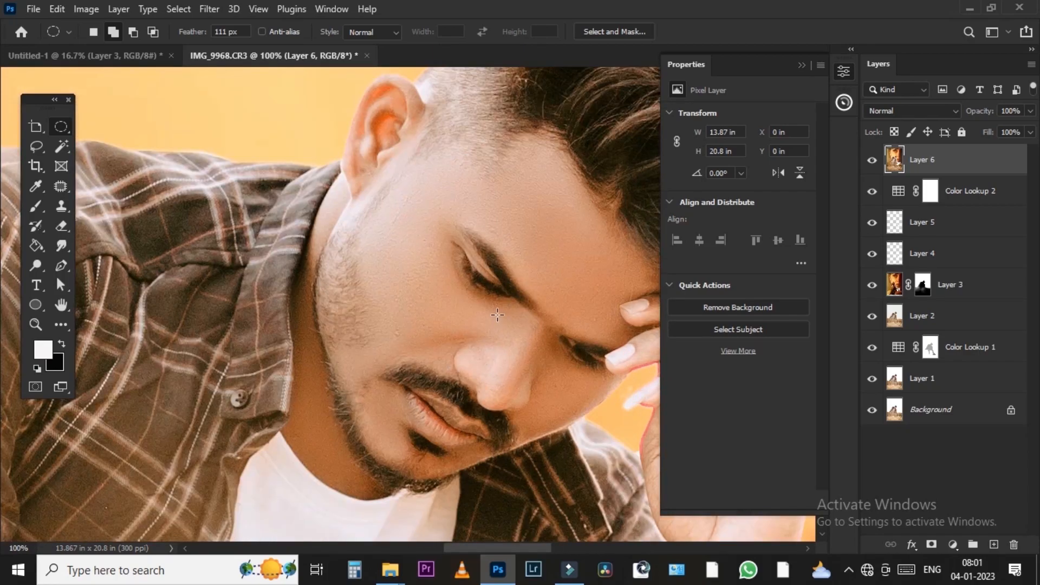
drag(547, 397, 466, 295)
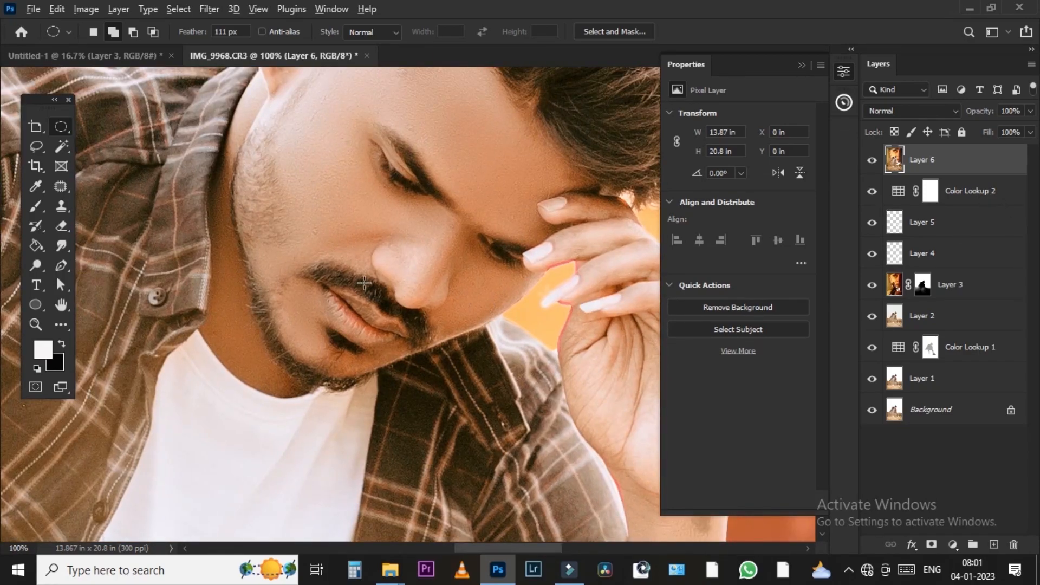
key(ctrl+shift+alt+e)
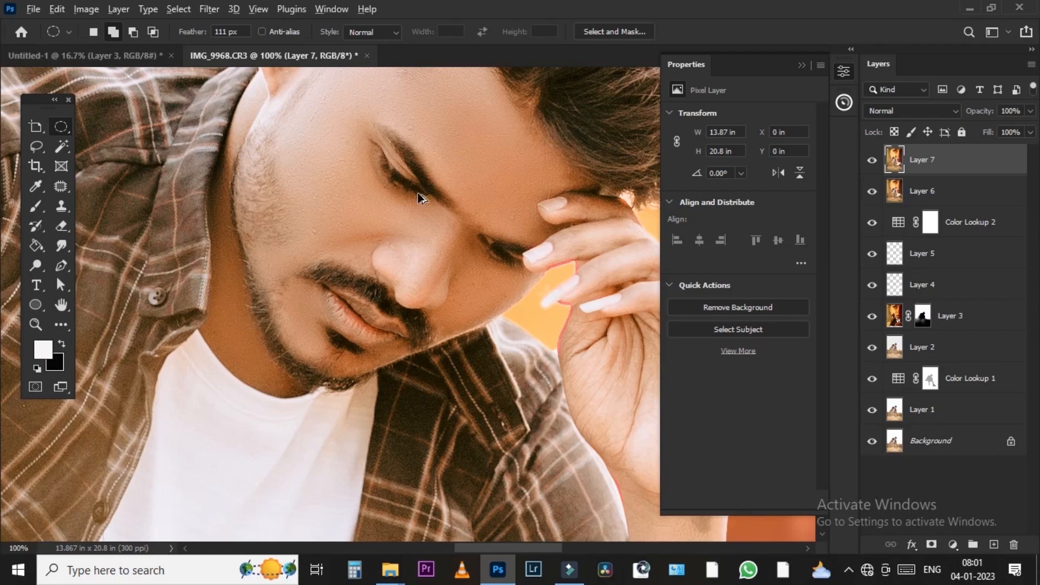
key(ctrl+shift+alt+e)
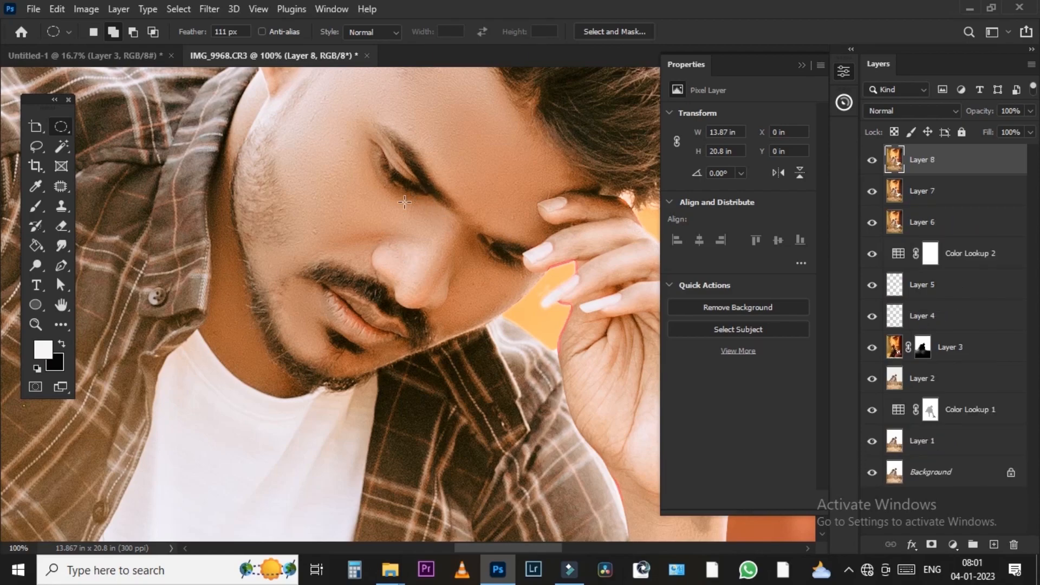
- Select the seated man's face with a feathered elliptical selection about 3.1 in wide and high
scroll(404, 202, down, 2)
drag(293, 78, 431, 293)
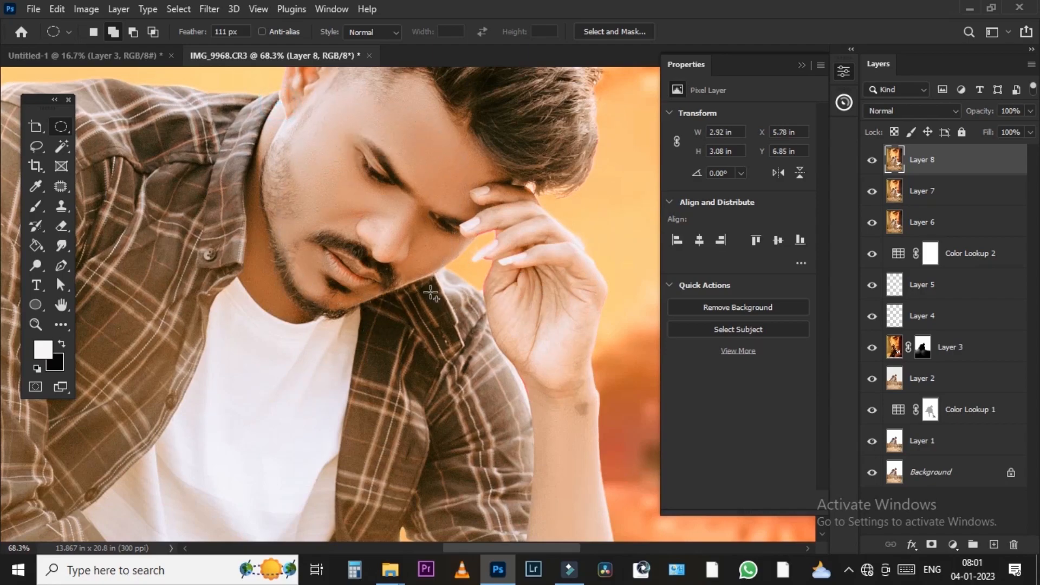
drag(371, 92, 486, 227)
drag(269, 209, 353, 313)
scroll(373, 282, down, 3)
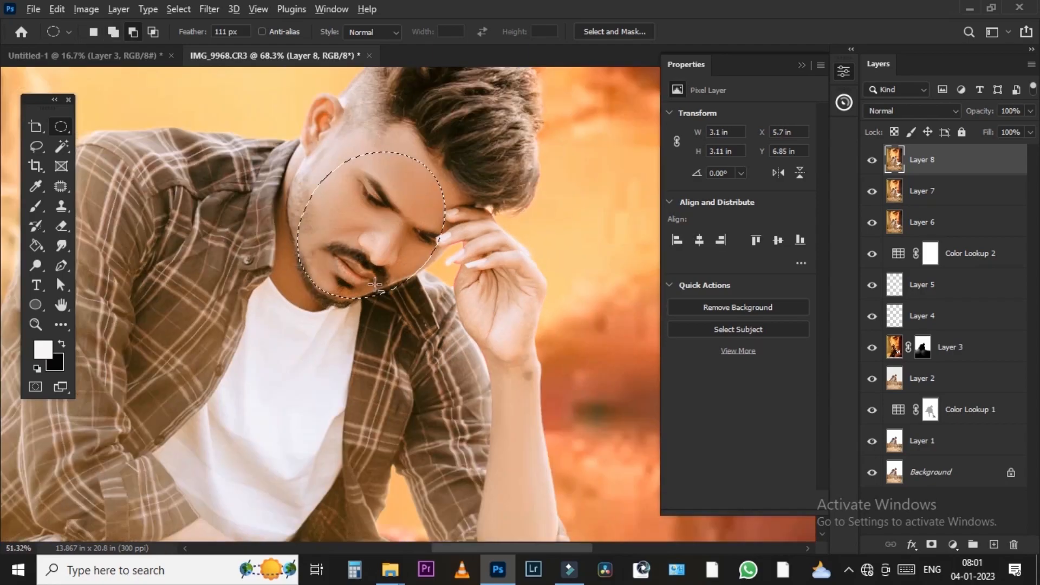
scroll(375, 286, down, 2)
- Brighten the selected face with Levels, using input black 3, midtone 1.25 and white 252, and clear the selection
key(ctrl+l)
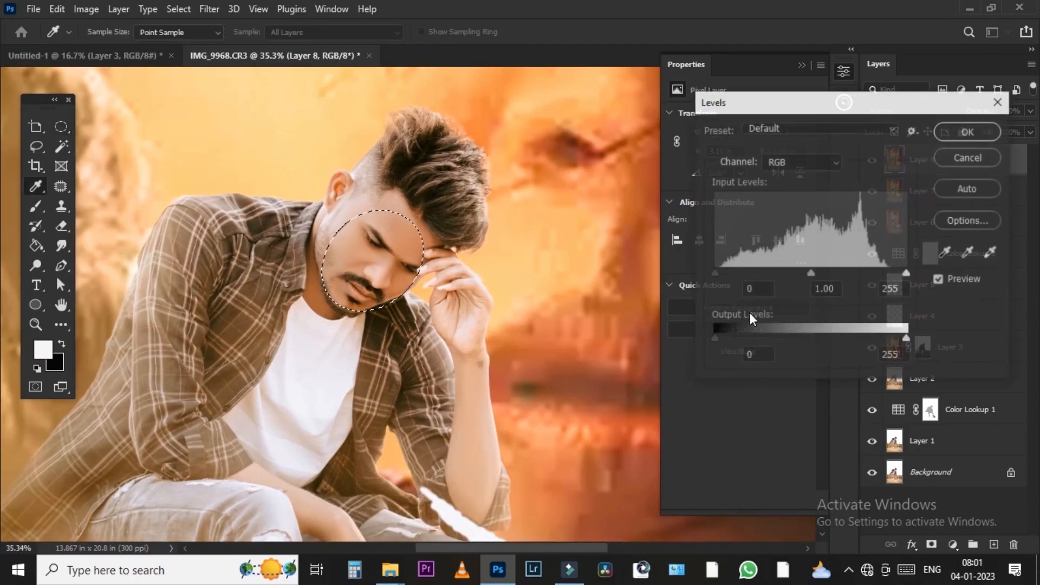
drag(811, 273, 789, 273)
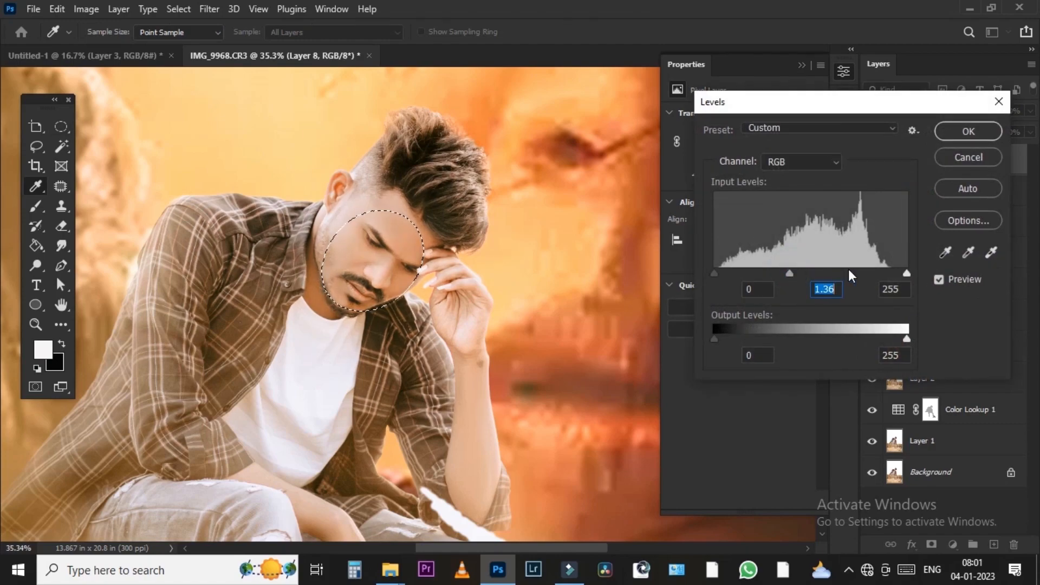
drag(907, 273, 895, 273)
click(790, 274)
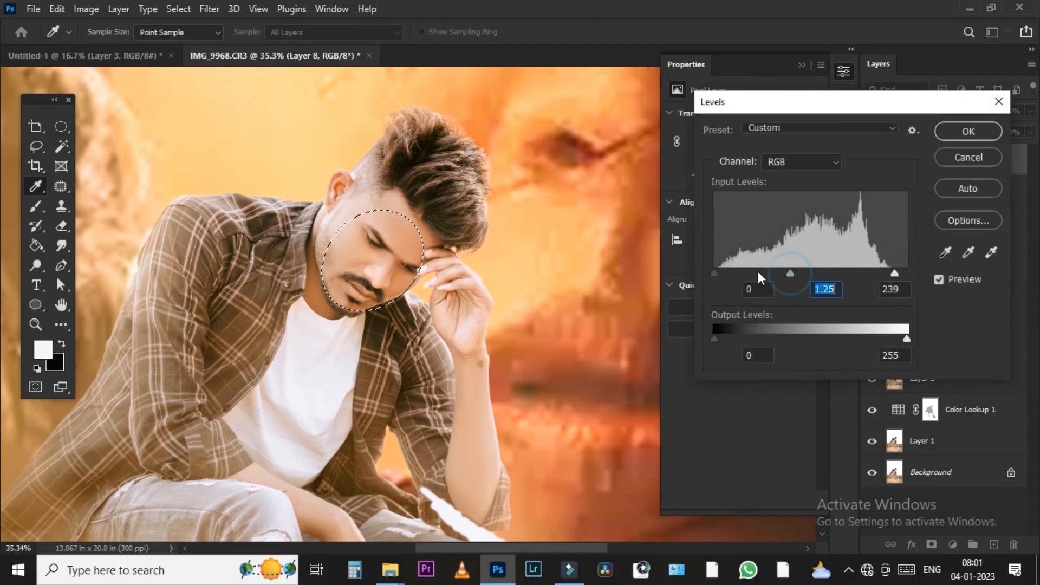
drag(714, 274, 717, 273)
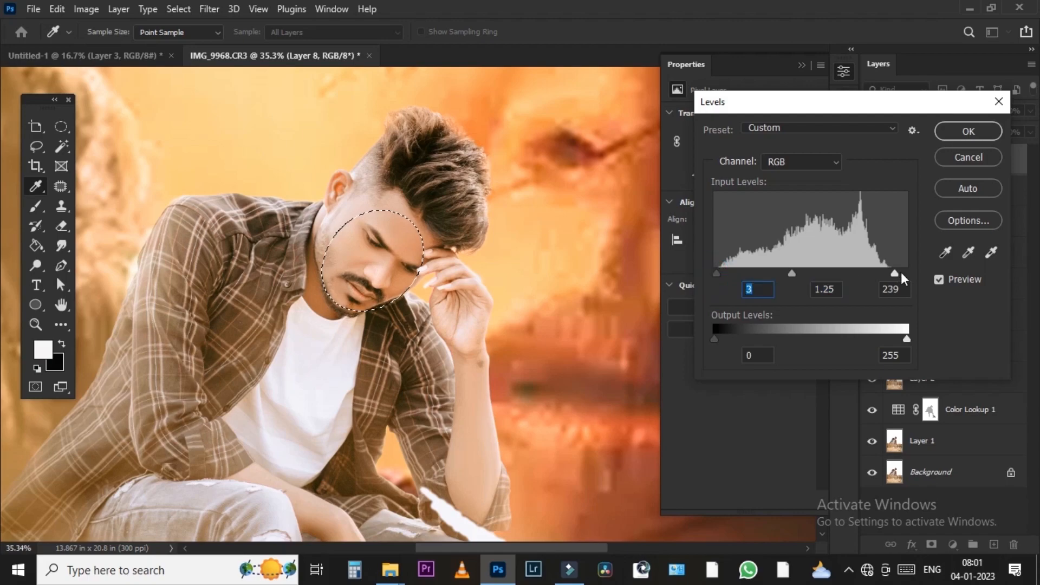
drag(902, 276, 904, 274)
click(941, 281)
click(942, 280)
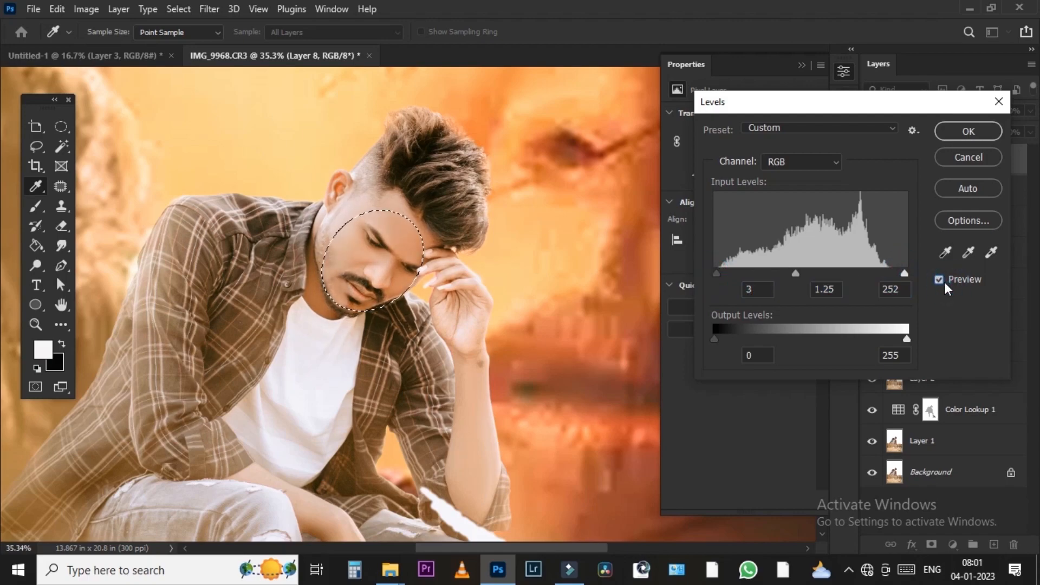
key(Return)
key(m)
key(ctrl+d)
key(ctrl+minus)
key(ctrl+minus)
key(ctrl+minus)
key(ctrl+minus)
key(ctrl+minus)
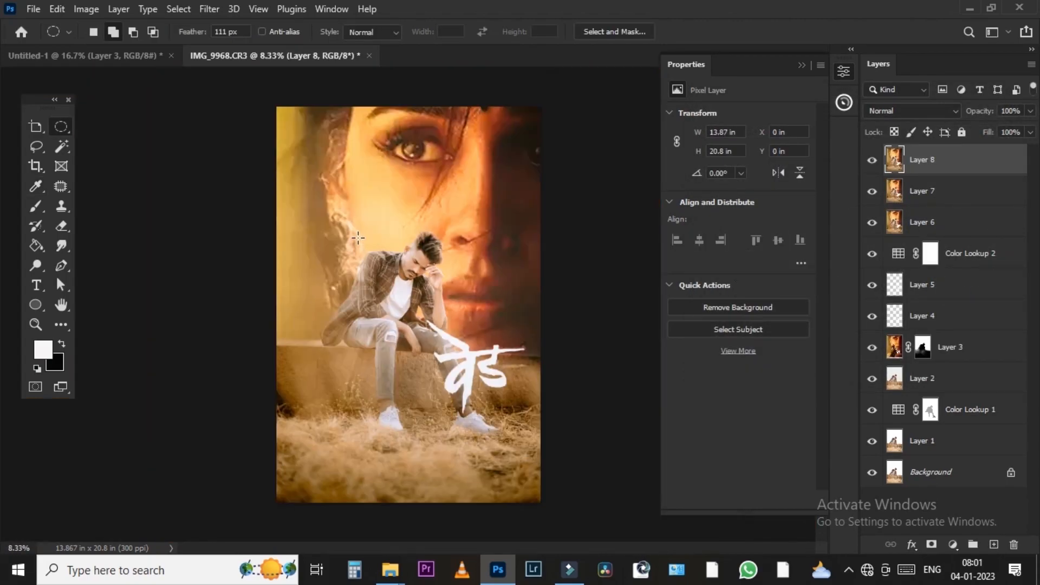
- Lower the opacity of Layer 8 to 88%
scroll(424, 300, up, 1)
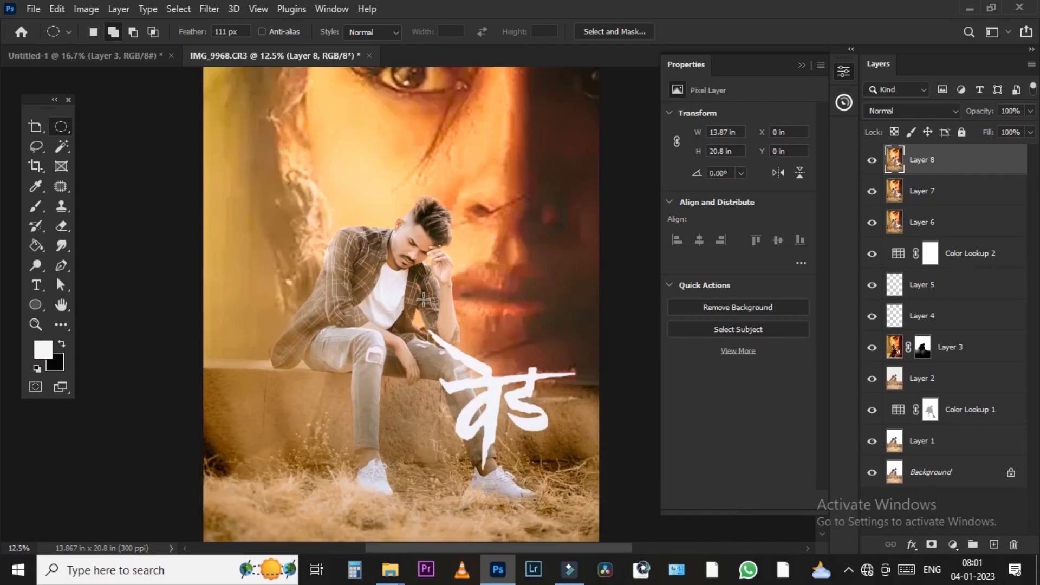
click(1030, 111)
drag(1030, 128, 1020, 128)
scroll(452, 236, down, 2)
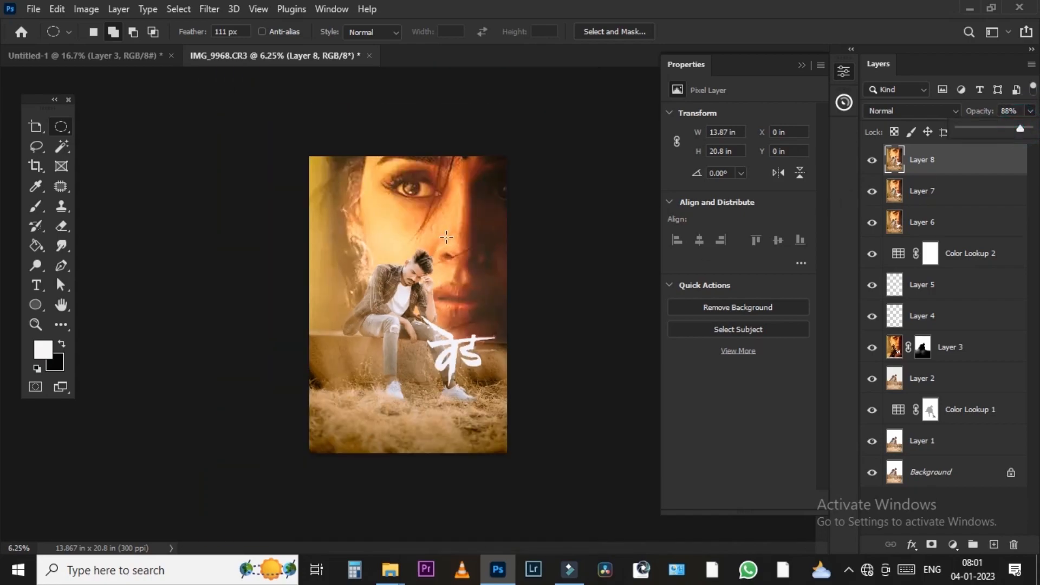
scroll(447, 238, up, 1)
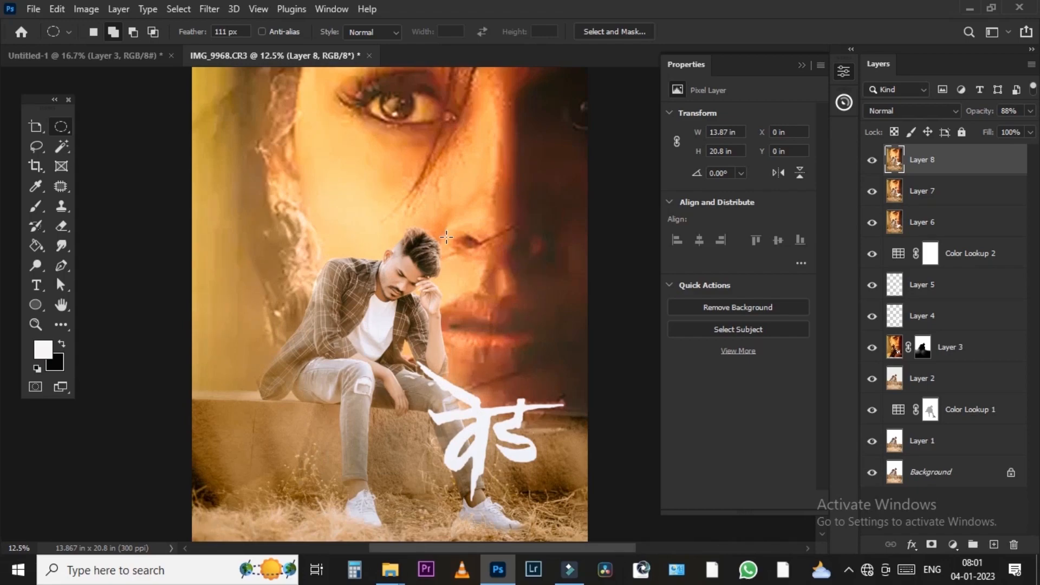
- Select both of the man's ankles together with elliptical selections feathered by 111 px
scroll(385, 369, up, 2)
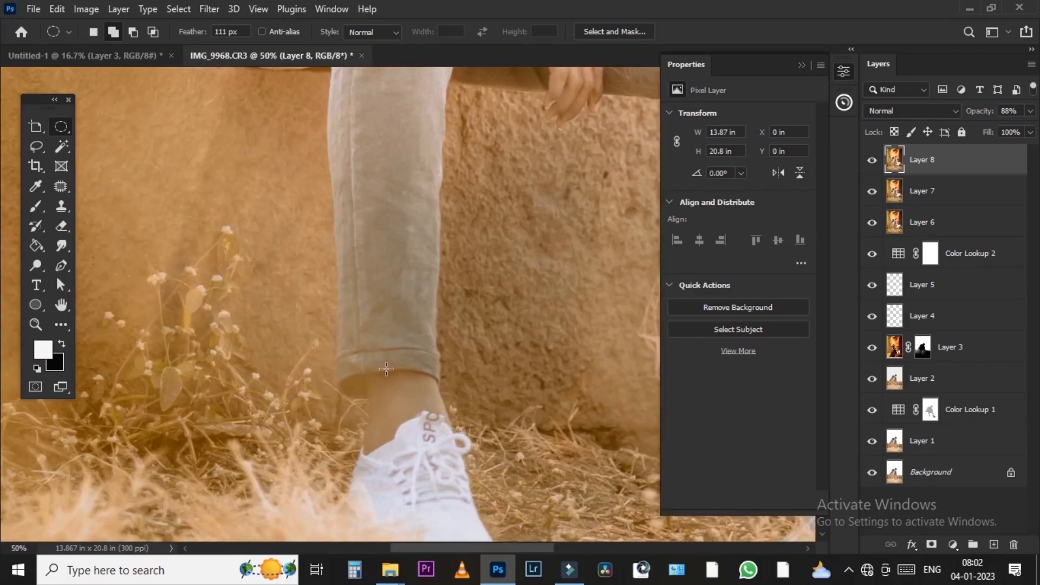
drag(355, 356, 460, 476)
key(space)
drag(568, 414, 207, 262)
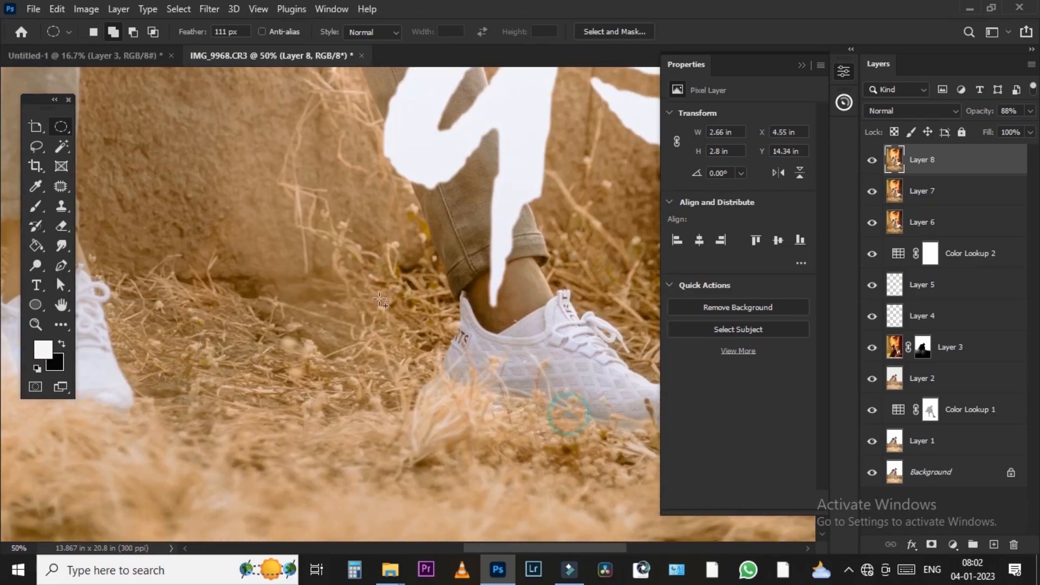
drag(475, 267, 564, 349)
- Brighten the selected ankles with Levels, using input black 17 and white 149 with raised midtones, and clear the selection
key(ctrl+l)
click(781, 273)
click(872, 274)
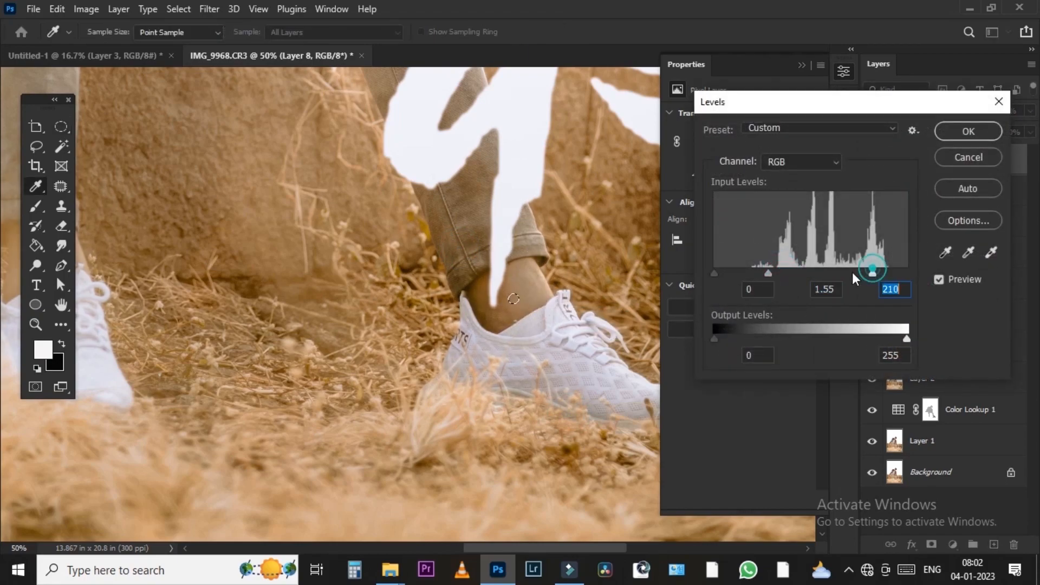
click(841, 274)
drag(715, 274, 726, 275)
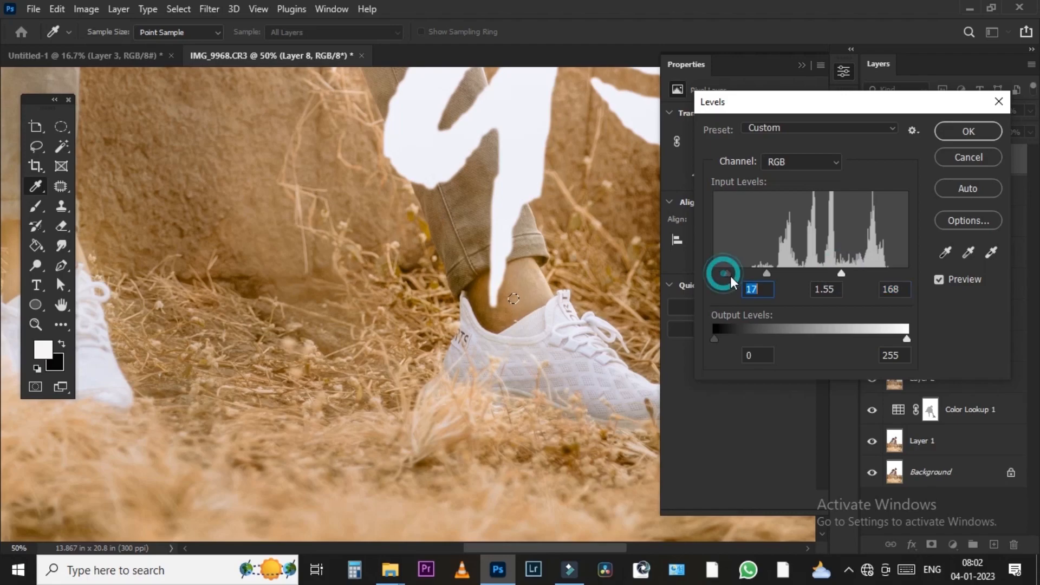
mouse_move(841, 274)
mouse_down()
mouse_move(803, 278)
mouse_move(827, 275)
mouse_up()
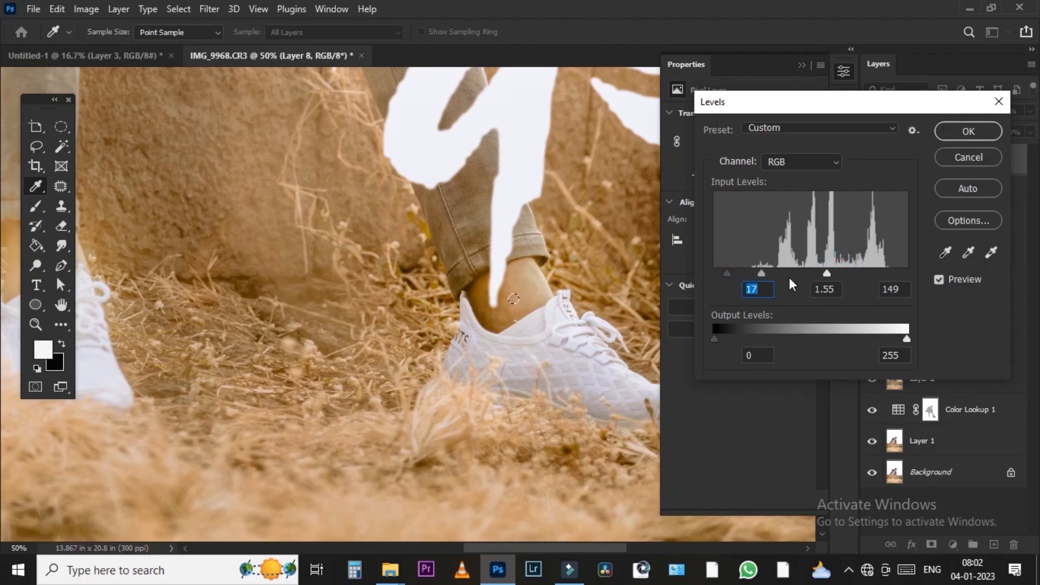
drag(762, 273, 743, 276)
key(Return)
key(ctrl+d)
- Erase the brightening spill on Layer 8 around the trouser cuff and shoe nearest the plants with a 398 px soft eraser
scroll(411, 246, down, 2)
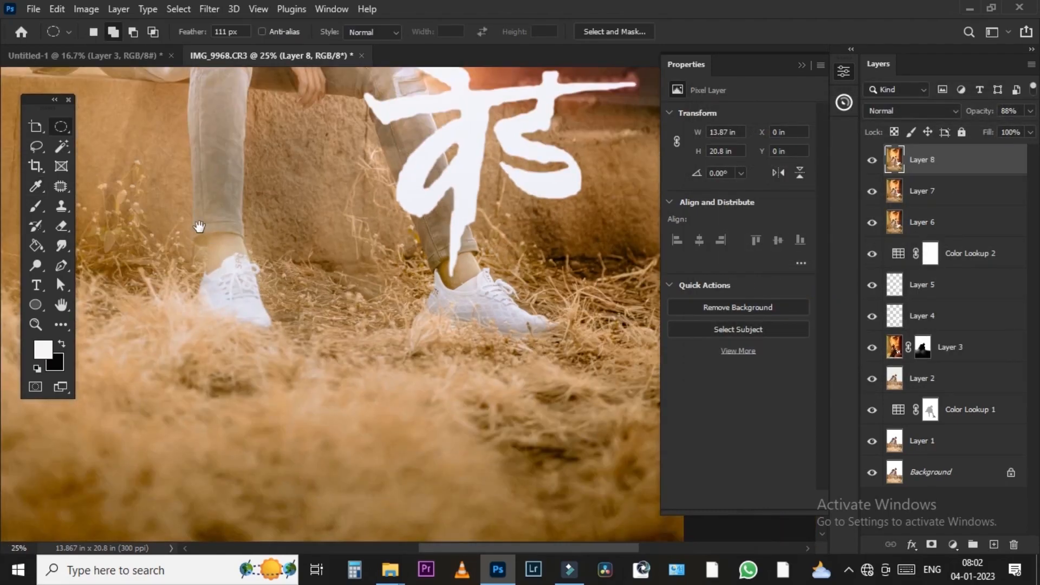
scroll(199, 227, up, 1)
click(61, 226)
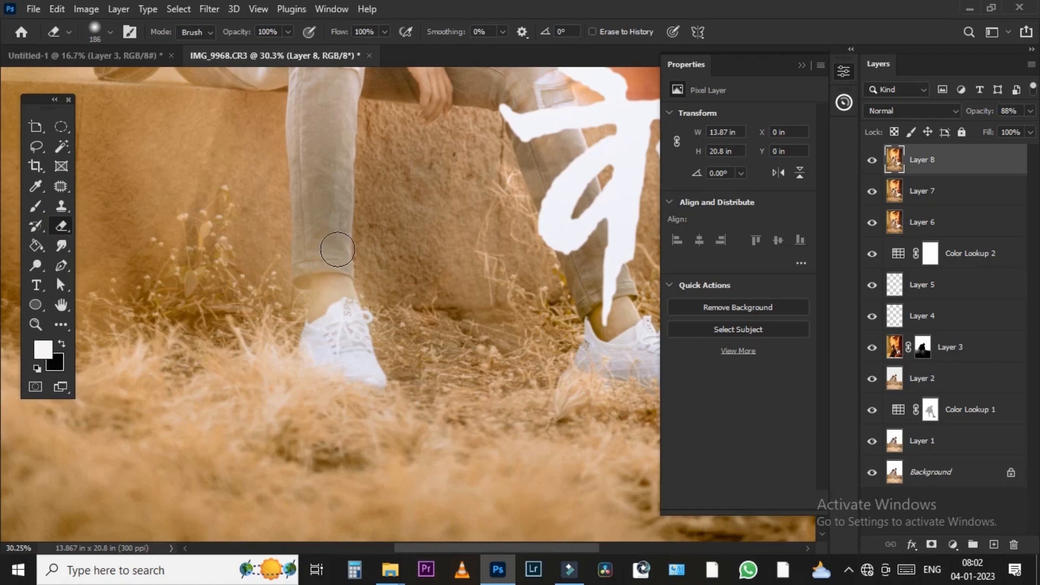
key(bracketright)
key(bracketright)
key(bracketright)
key(bracketright)
drag(346, 244, 311, 241)
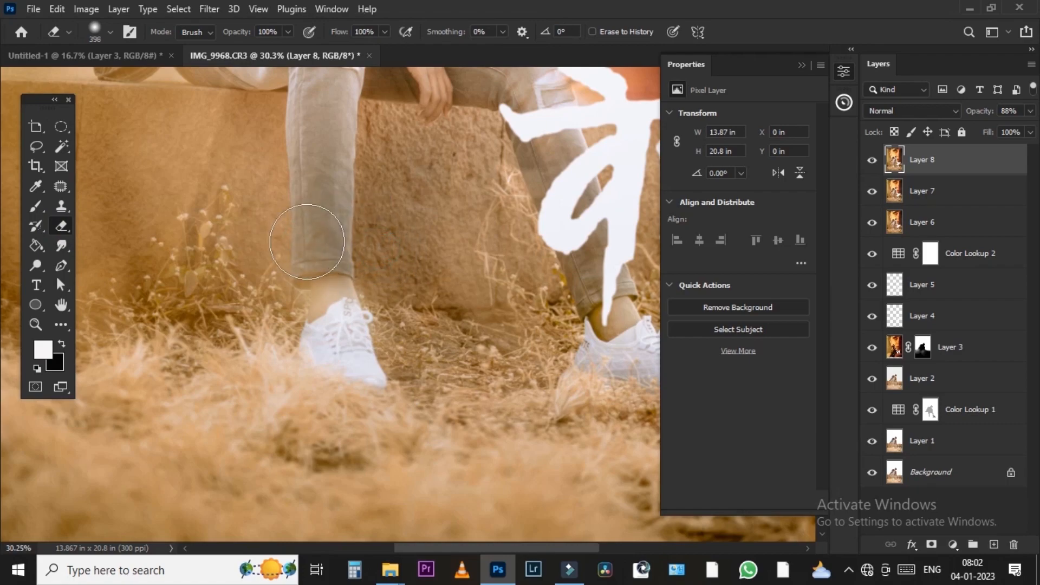
drag(395, 252, 296, 237)
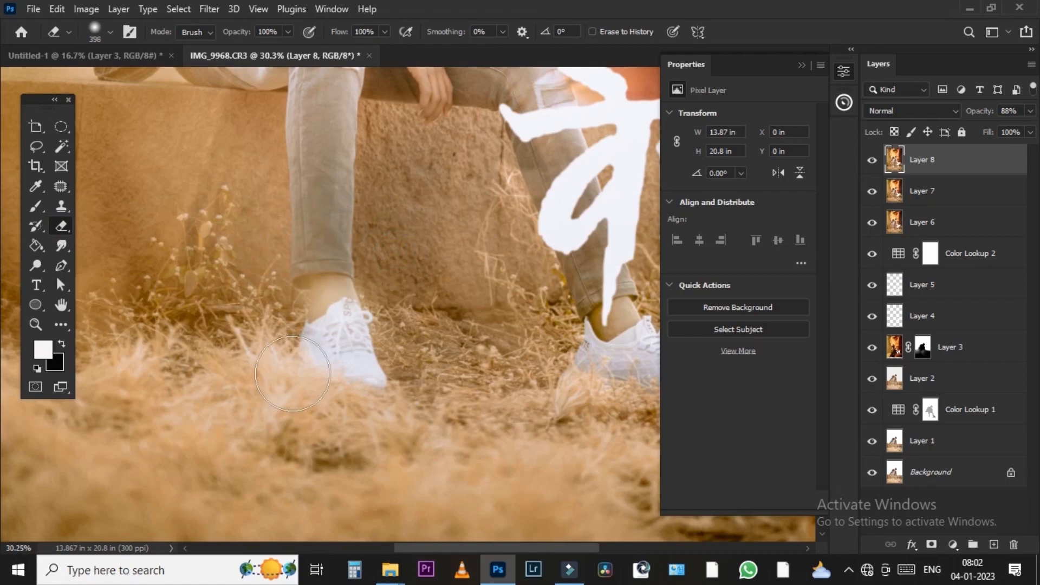
mouse_move(303, 344)
mouse_down()
mouse_move(345, 338)
mouse_move(392, 261)
mouse_move(383, 249)
mouse_up()
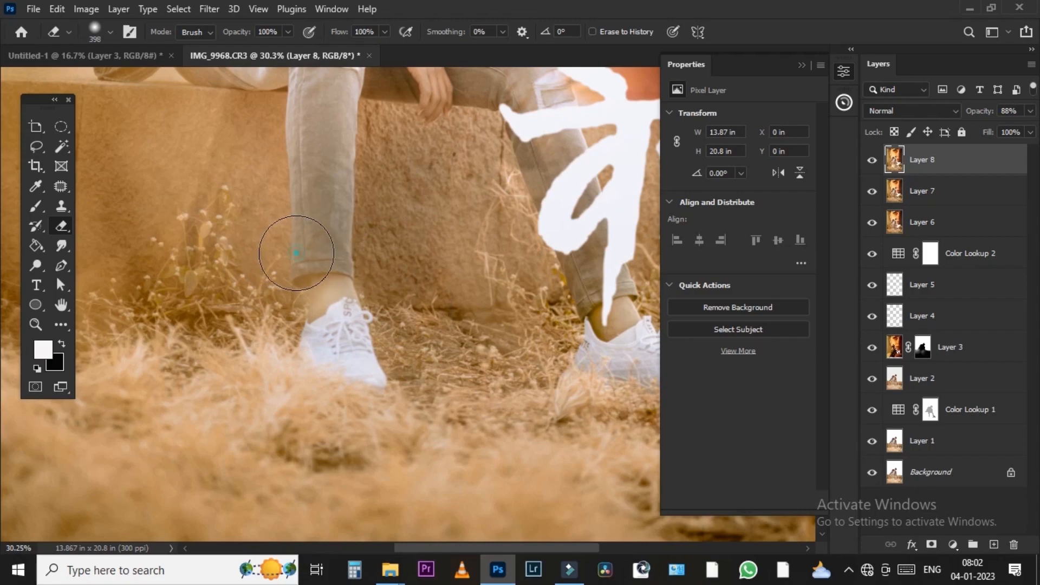
- Erase the remaining spill on Layer 8 over the wall, plants, grass and the lettering with a 1092 px soft eraser
right_click(215, 262)
right_click(212, 215)
drag(204, 198, 270, 199)
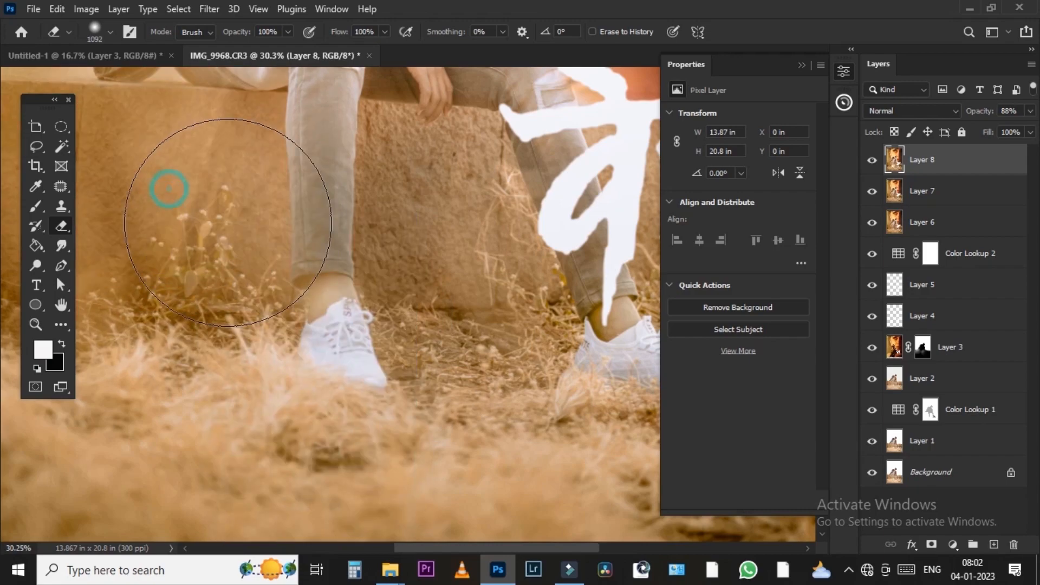
drag(445, 332, 211, 283)
click(266, 316)
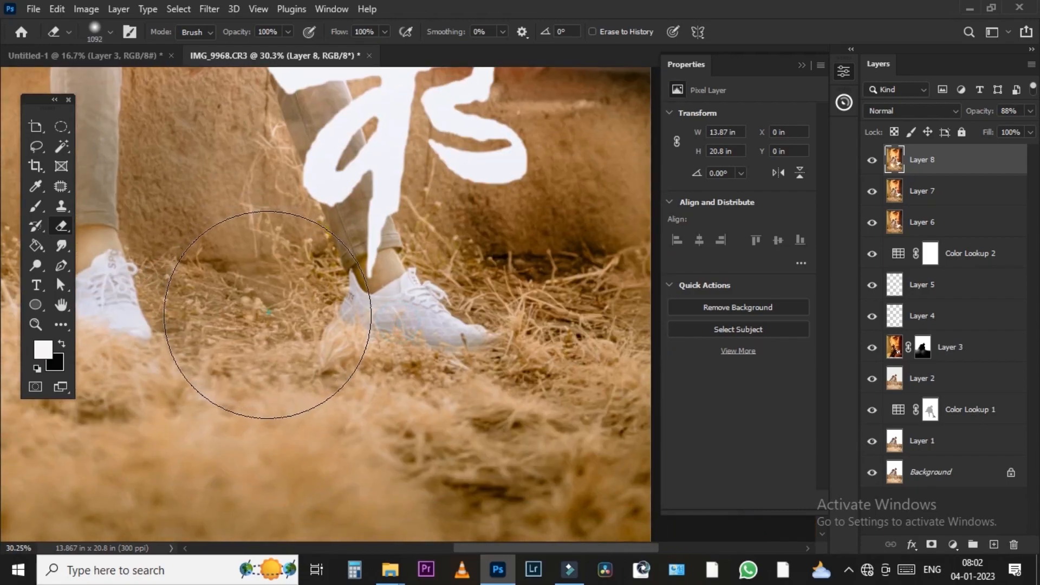
click(476, 358)
click(468, 198)
scroll(398, 161, down, 5)
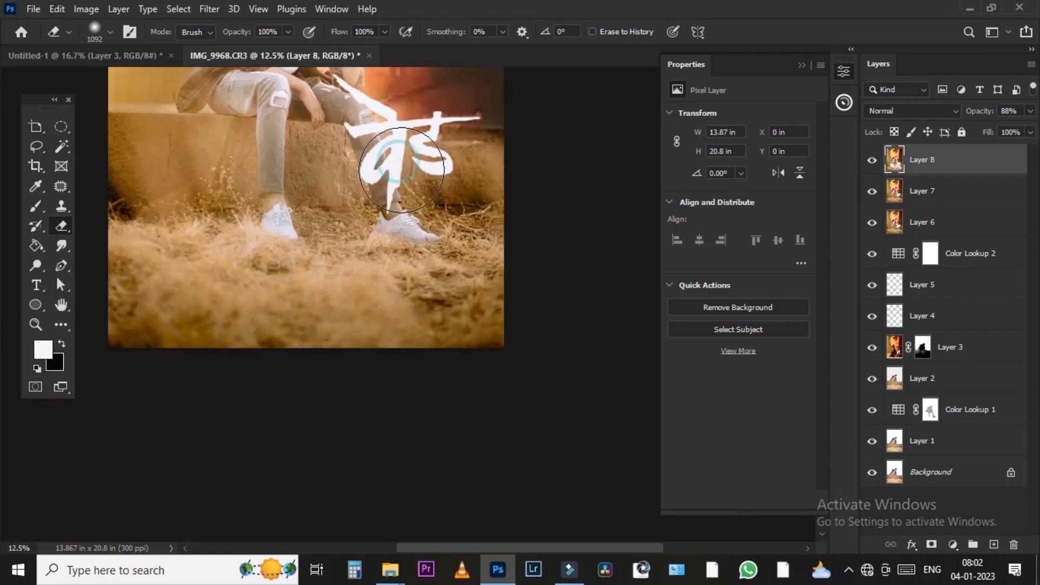
scroll(428, 254, up, 4)
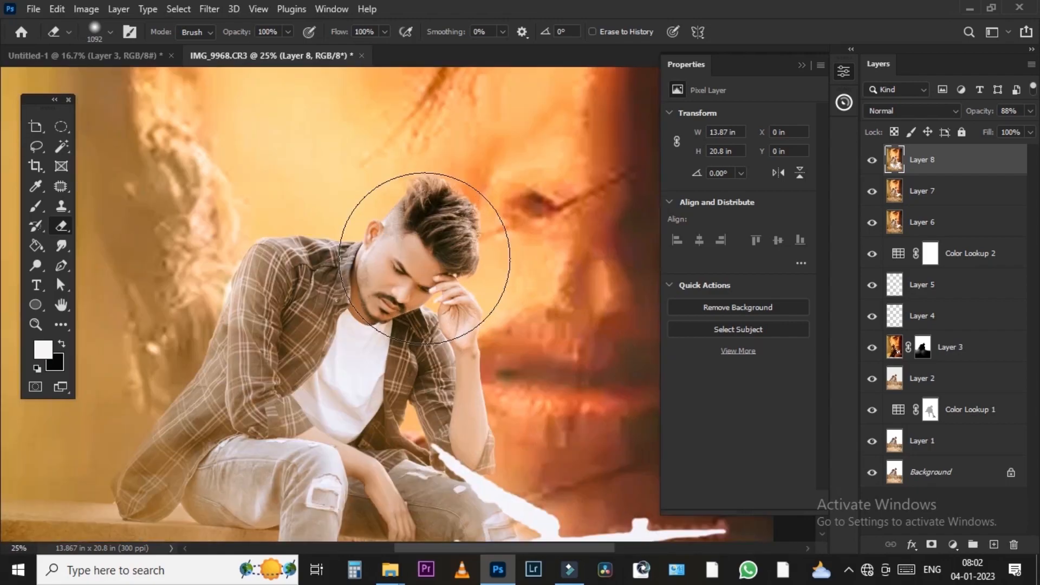
scroll(418, 232, down, 3)
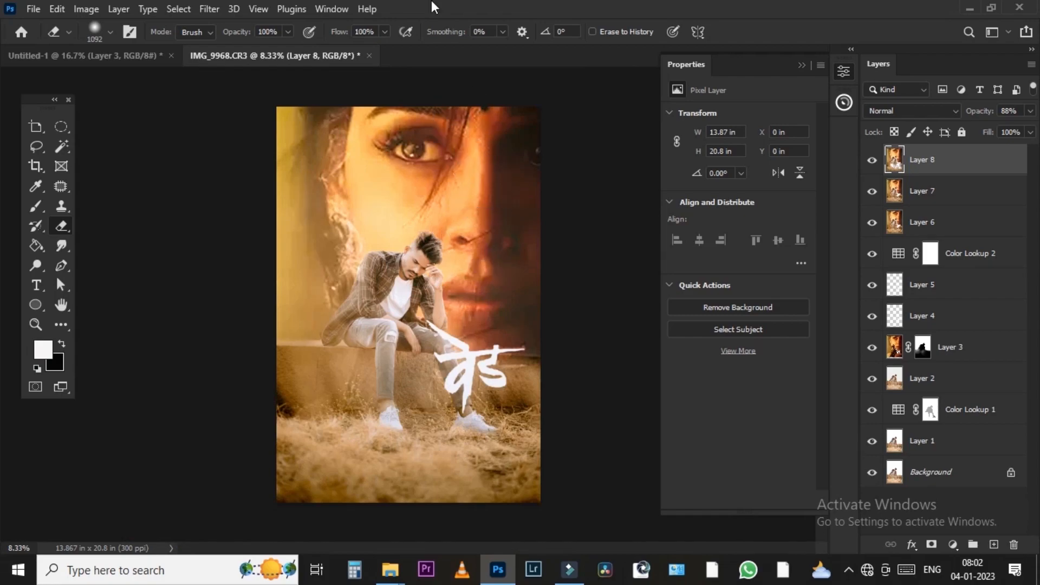
- Place the LOGO INDOOR image from the desktop and scale it to about 1.57 in wide, just above the end of the title lettering
drag(431, 8, 447, 39)
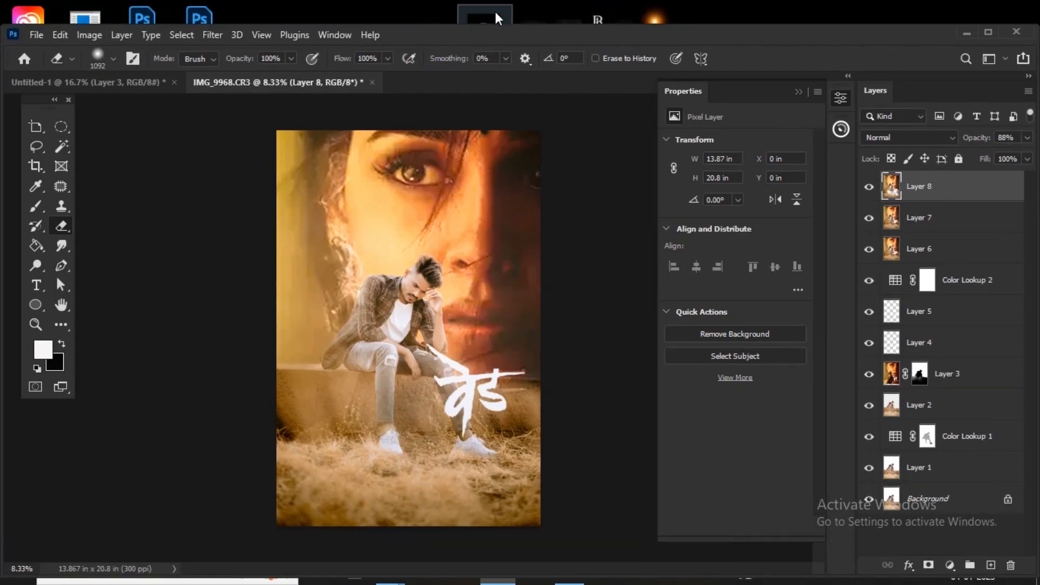
double_click(472, 34)
scroll(479, 265, up, 2)
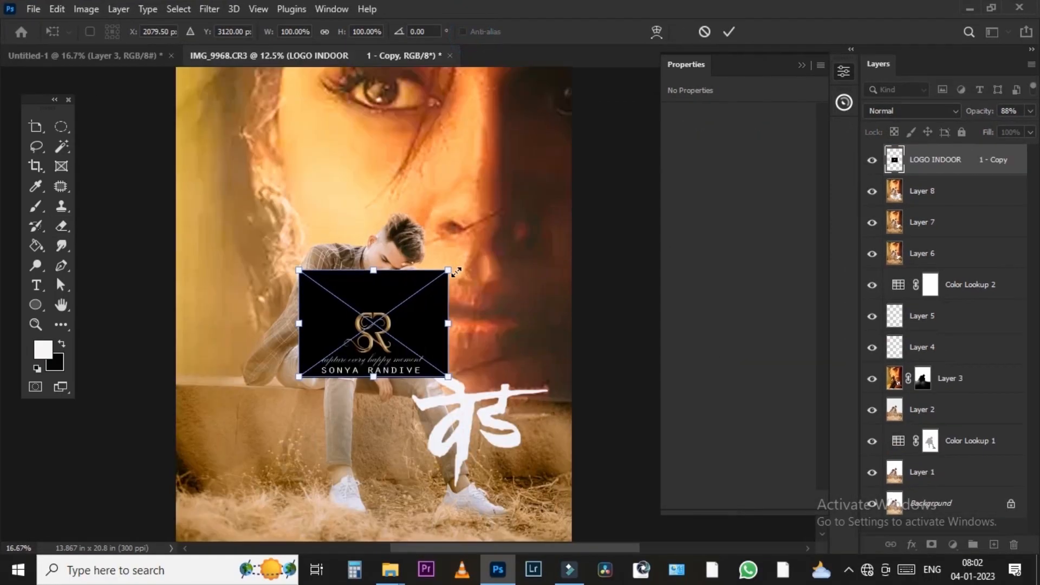
scroll(418, 311, up, 2)
scroll(481, 271, down, 5)
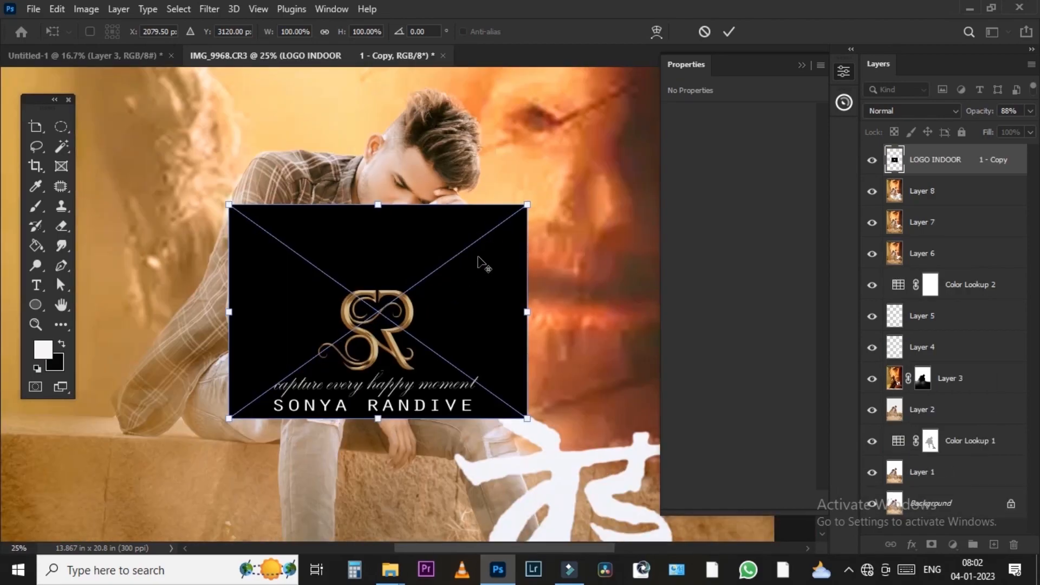
drag(439, 275, 675, 349)
key(Return)
- Set the logo layer's blend mode to Screen to hide its black background
scroll(428, 307, up, 3)
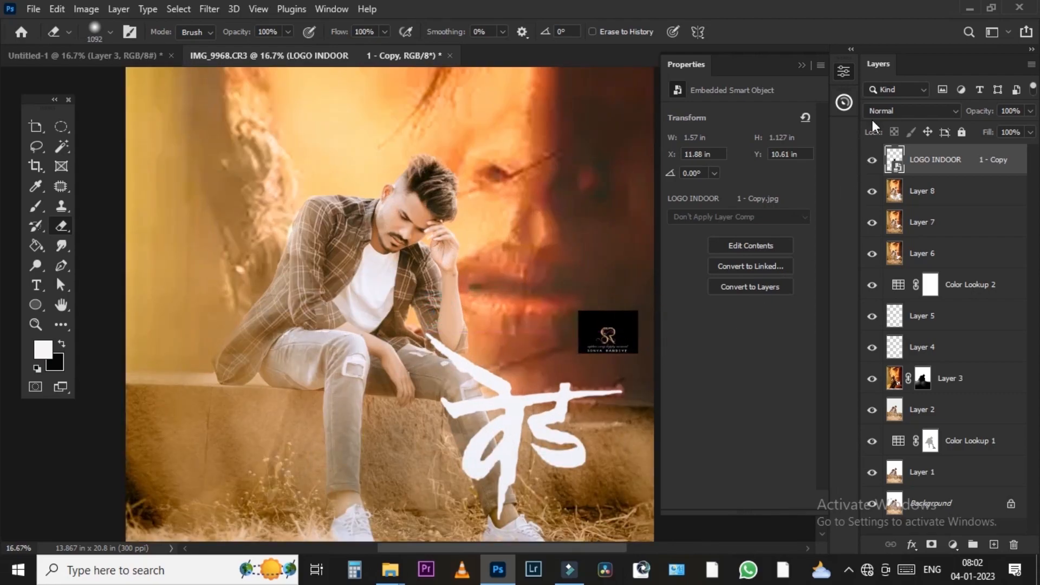
click(900, 111)
click(888, 244)
scroll(477, 360, down, 2)
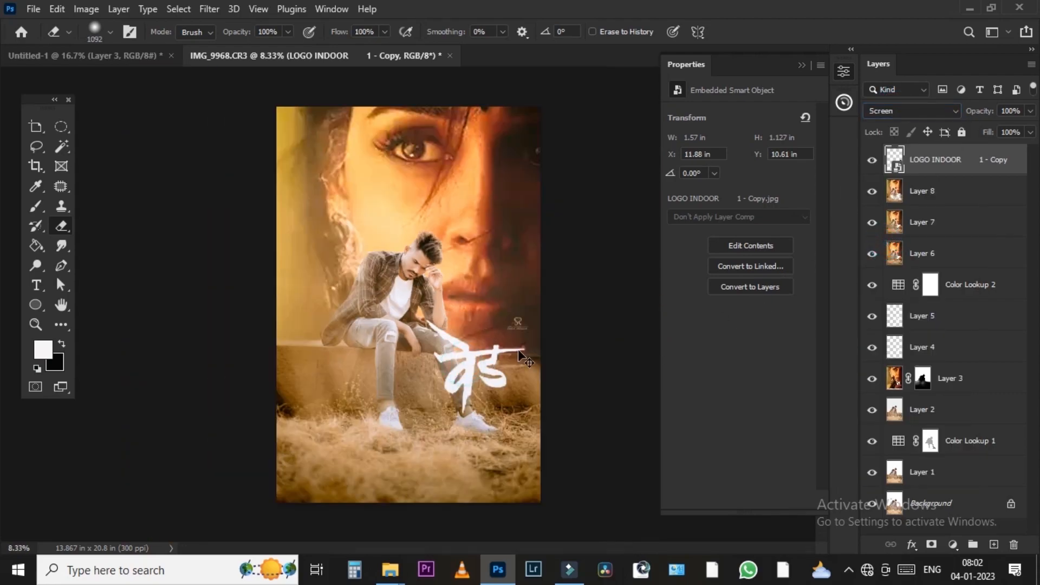
- Scale the logo down to about 1.06 by 0.76 in above the end of the title lettering
key(ctrl+t)
drag(533, 327, 530, 325)
key(Return)
key(e)
scroll(527, 327, up, 1)
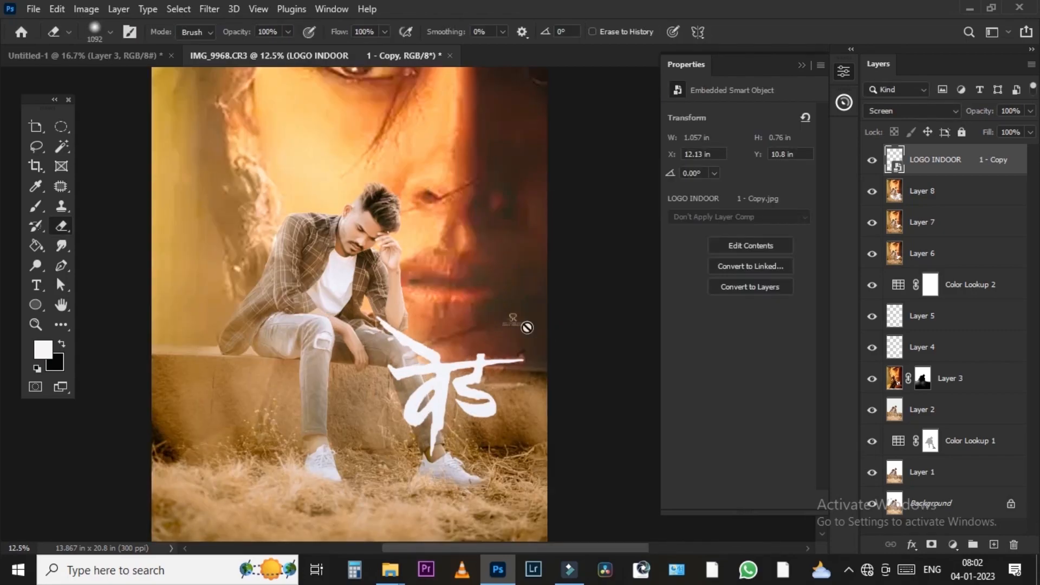
- Save the finished image as the JPEG IMG_9968 01 in the folder 01 at quality 12 with Baseline ("Standard") format
key(ctrl+shift+s)
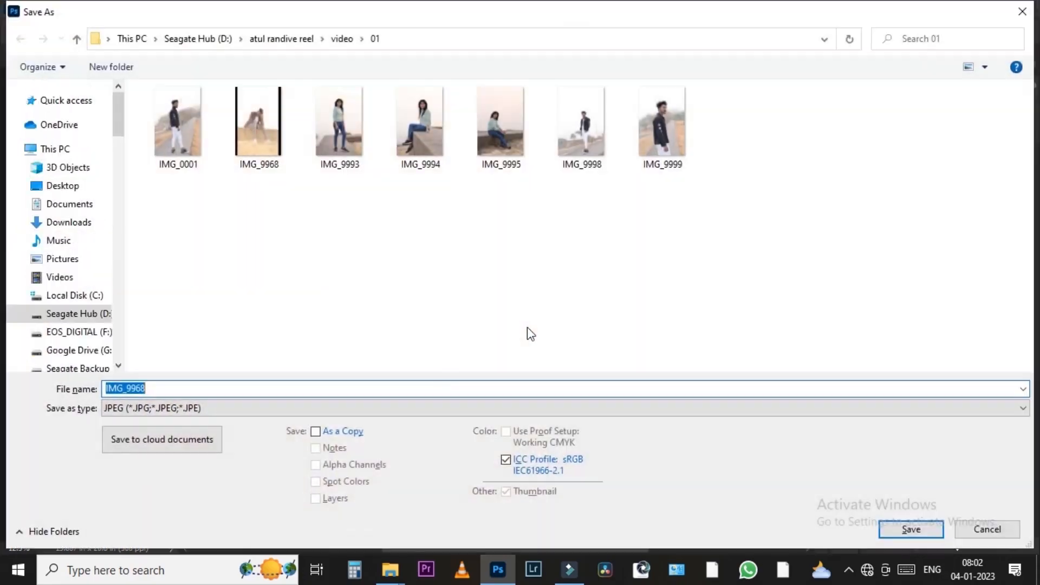
key(Return)
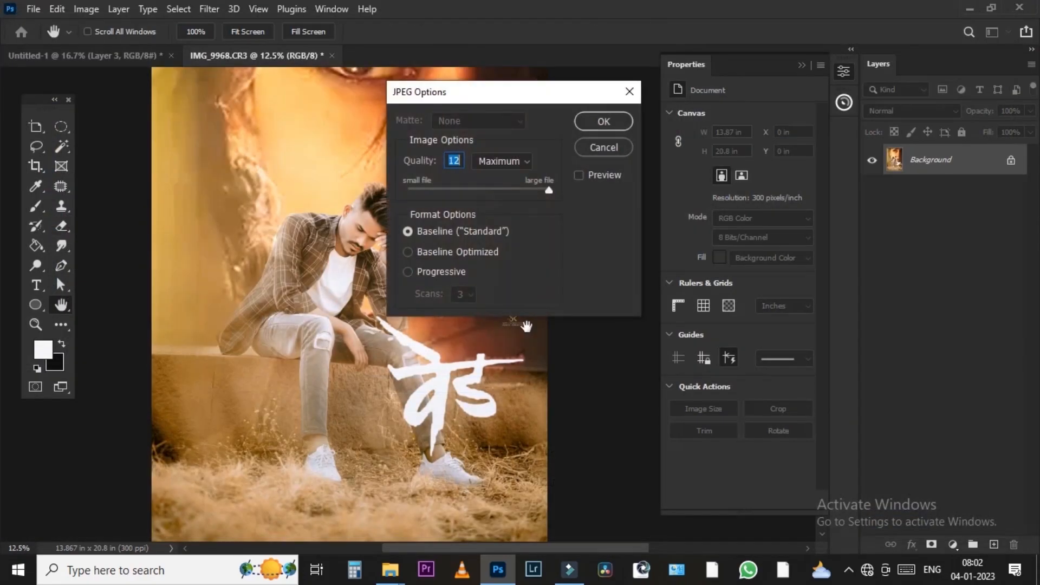
key(Return)
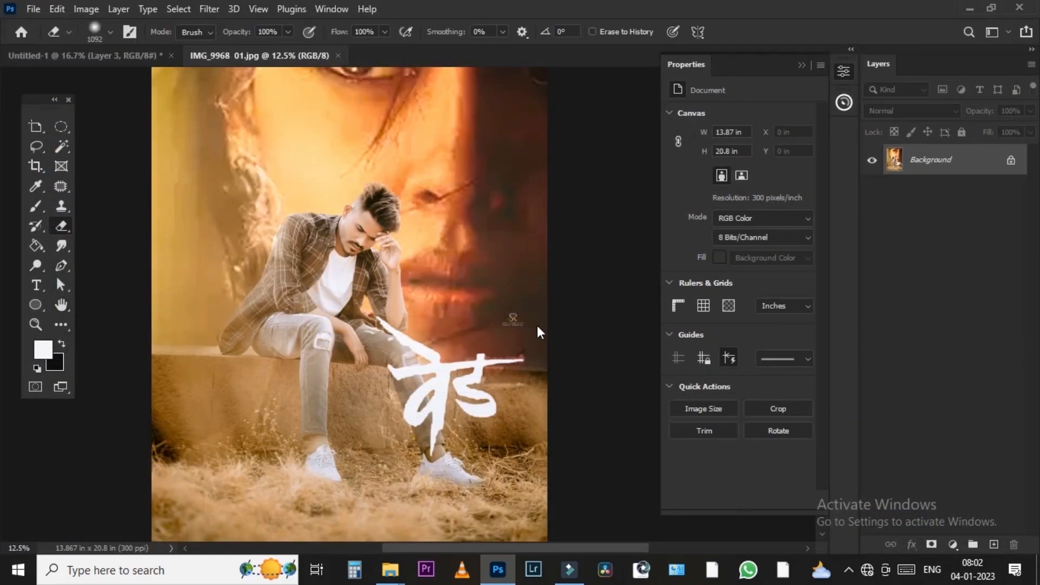